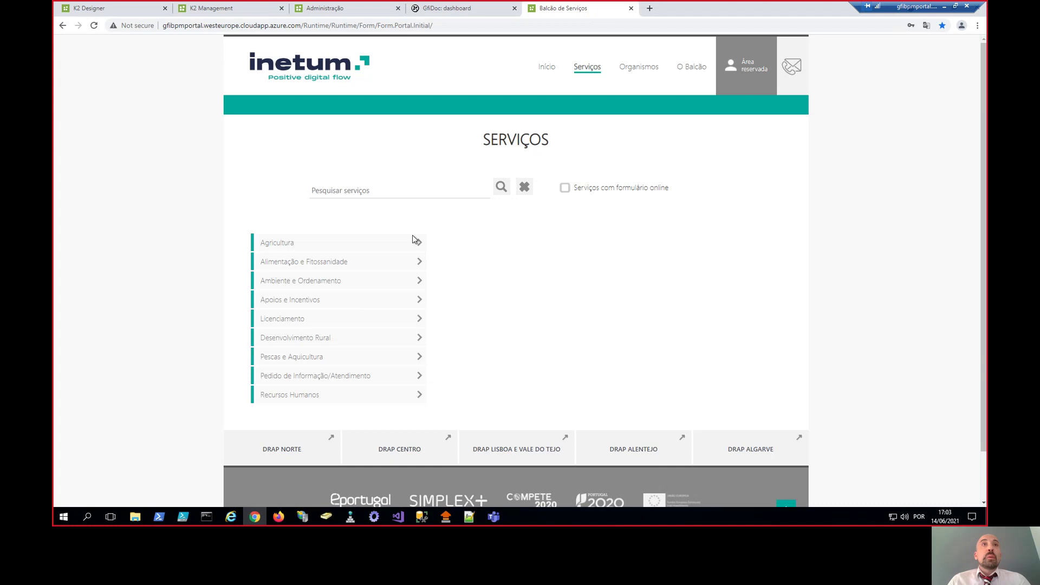
# - Filter Agricultura > Património Vitícola to online-form services and open 'Pedir assinatura de Avisos Agrícolas'
pyautogui.click(376, 245)
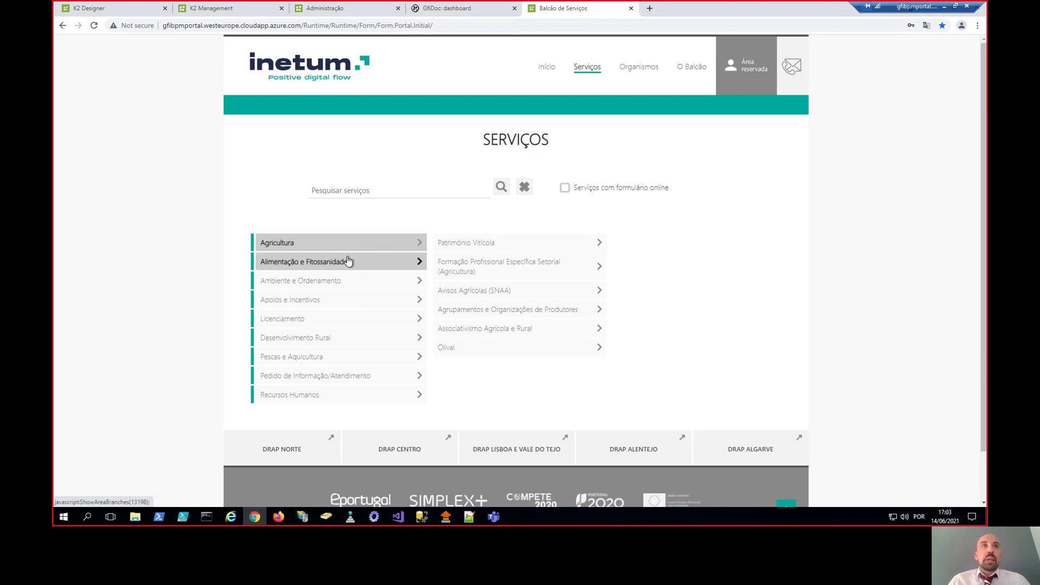
pyautogui.click(593, 246)
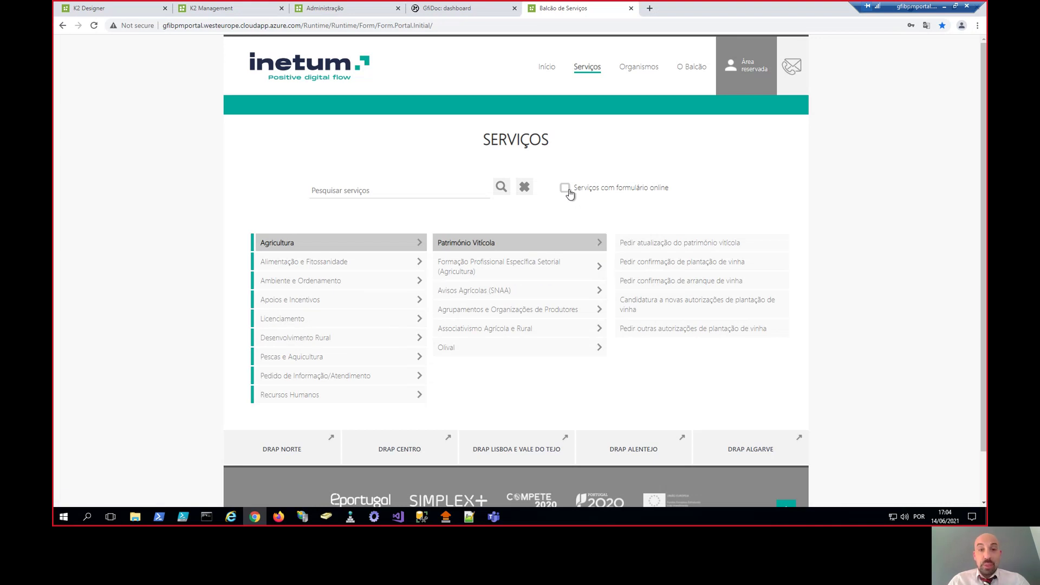
pyautogui.click(565, 189)
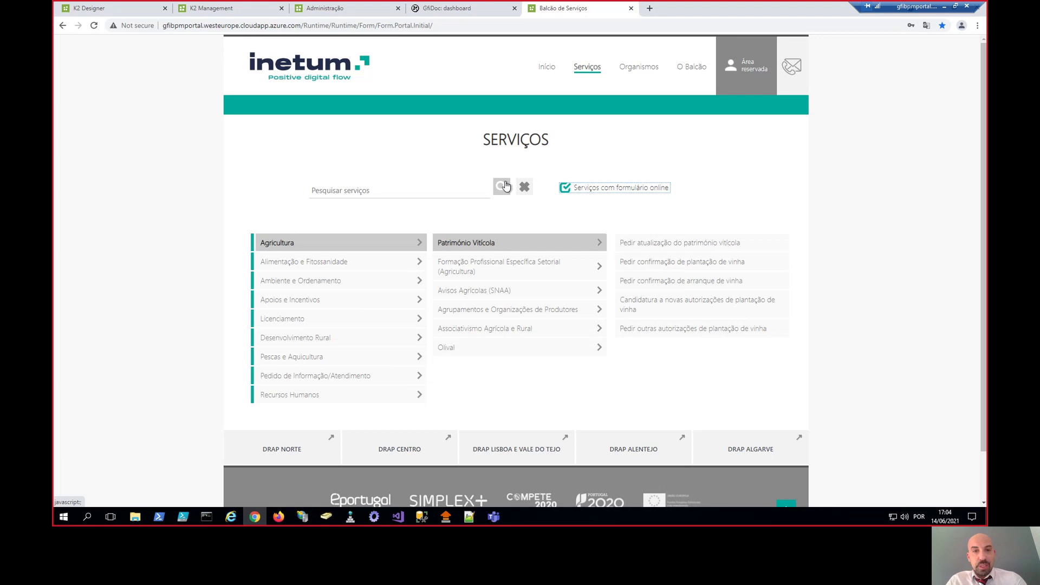
pyautogui.click(502, 186)
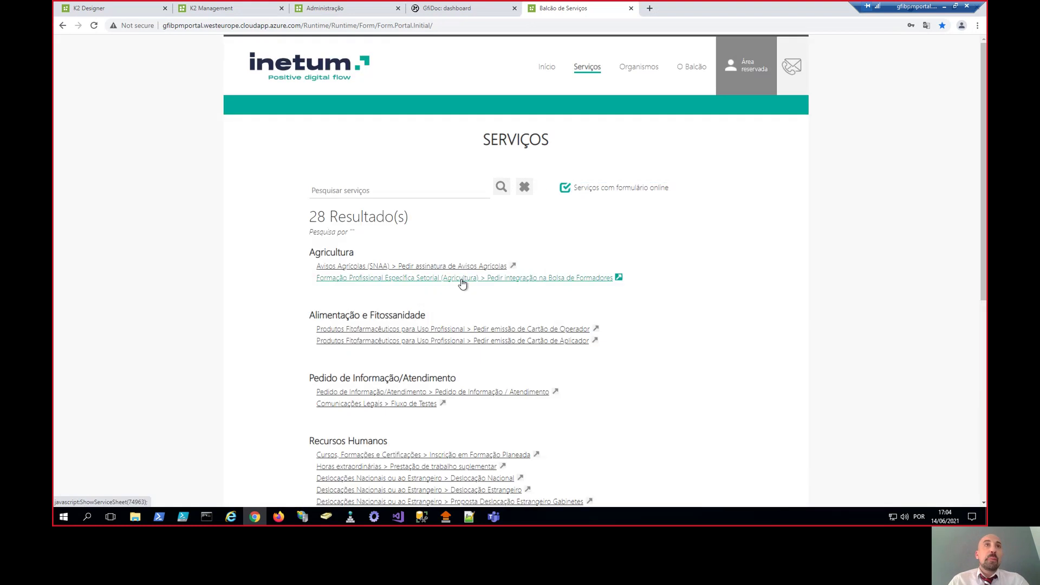
pyautogui.scroll(-2, 461, 282)
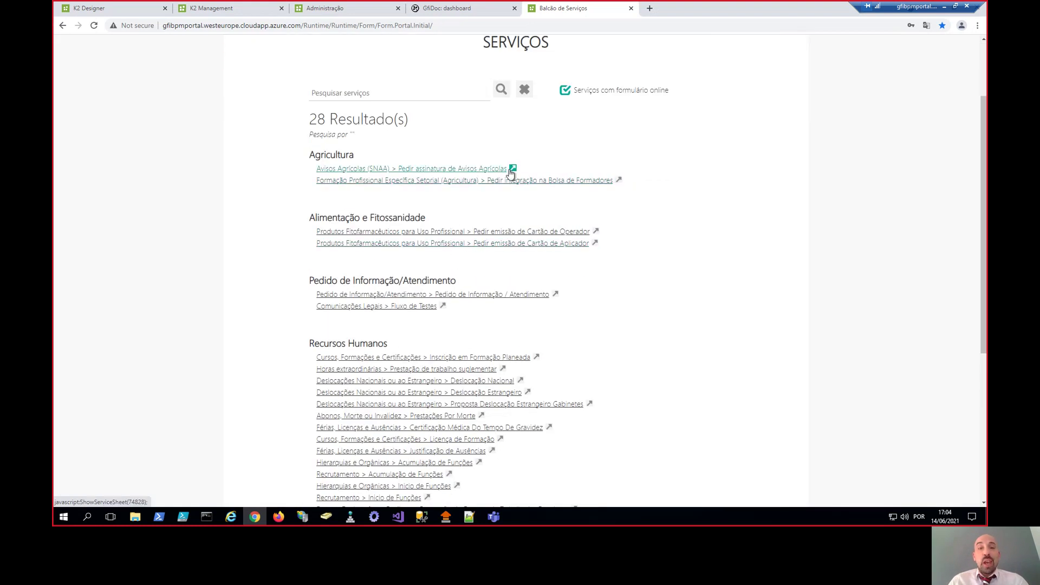
pyautogui.click(456, 169)
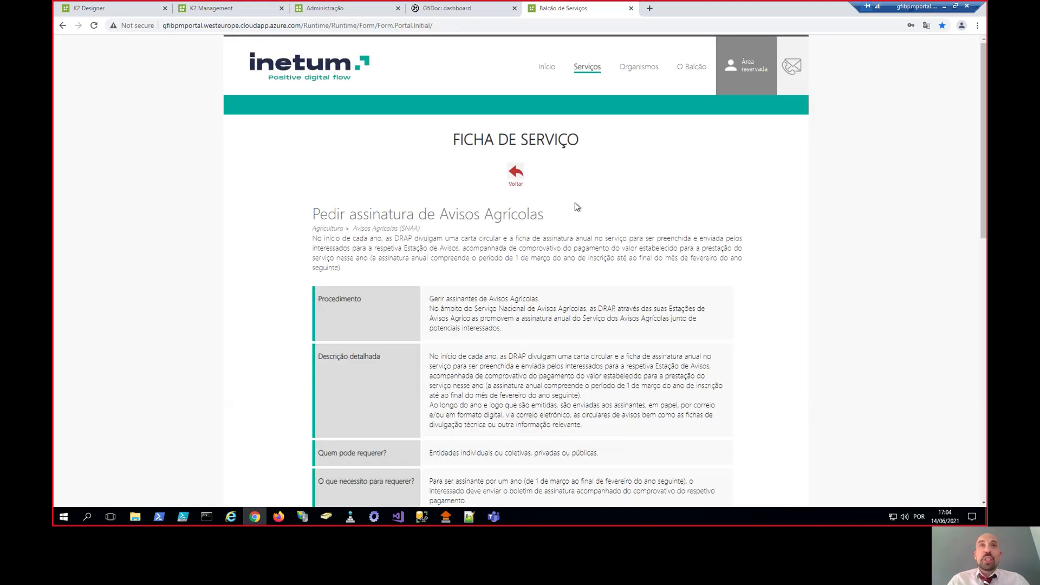
# - Expand the DRAP Alentejo, DRAP Algarve and DRAP Centro office details on the service sheet
pyautogui.scroll(-3, 552, 230)
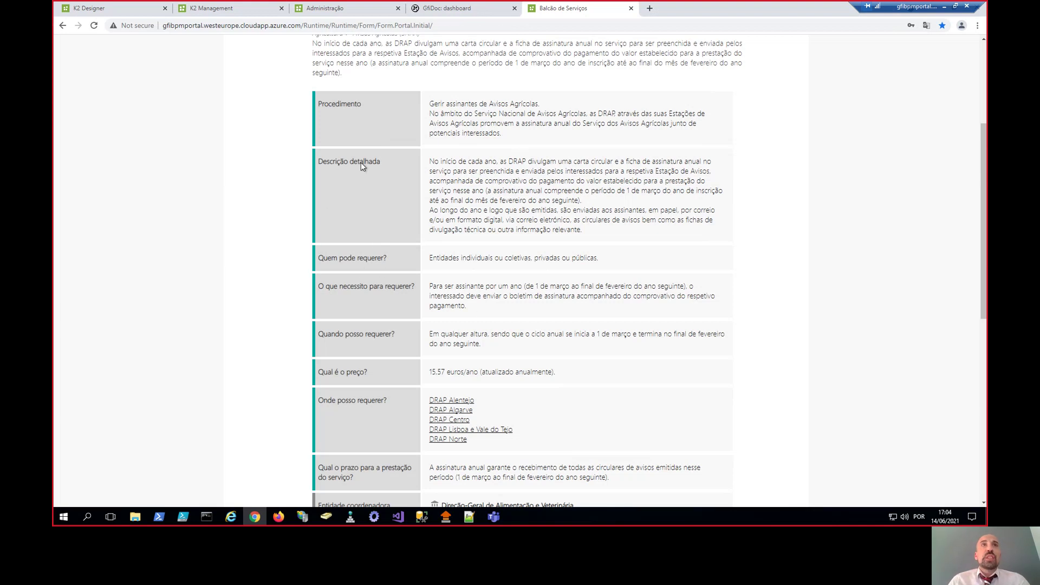
pyautogui.scroll(-1, 417, 266)
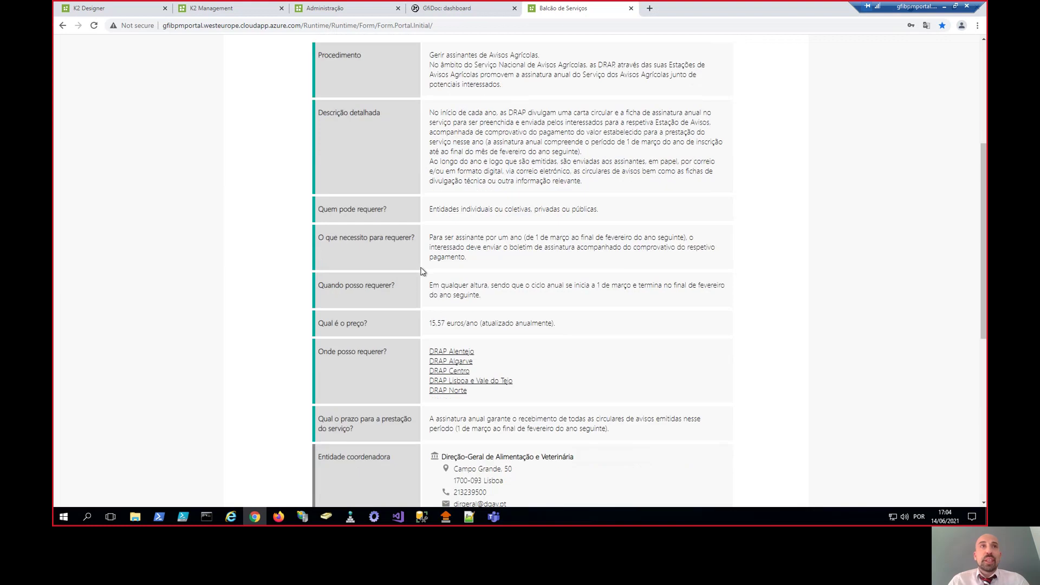
pyautogui.scroll(-1, 423, 271)
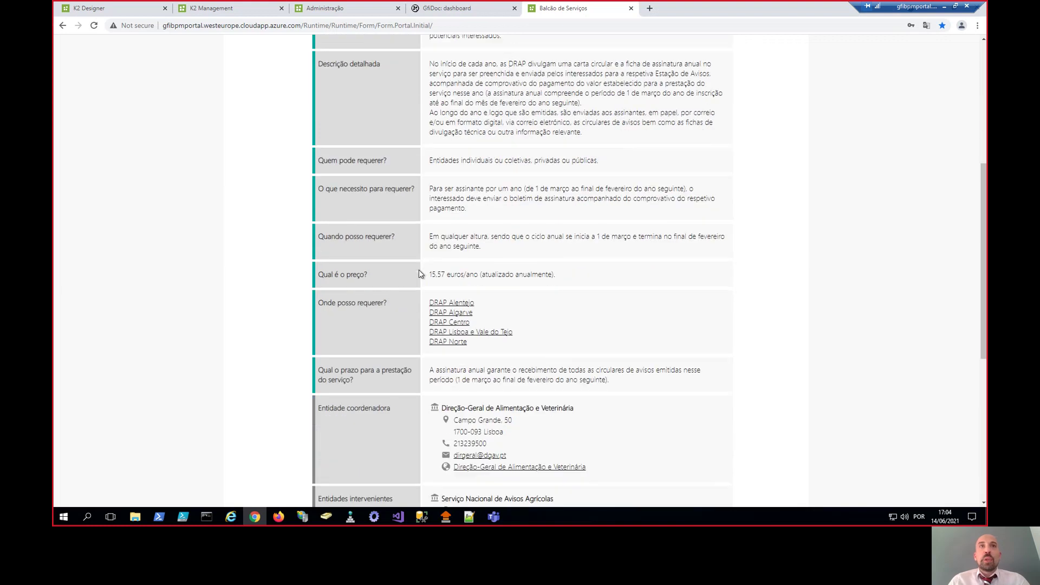
pyautogui.click(455, 302)
pyautogui.scroll(-2, 470, 321)
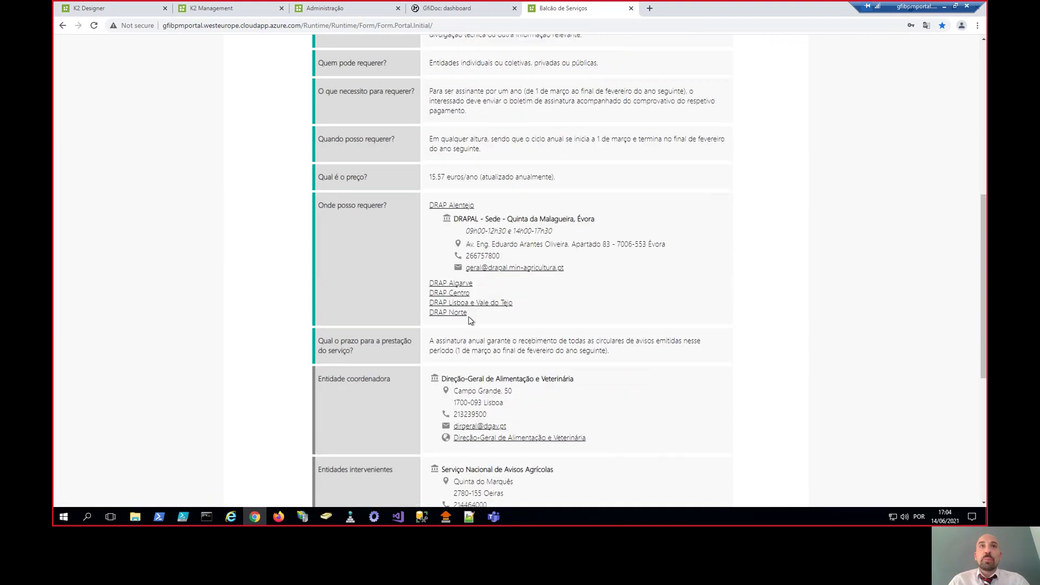
pyautogui.click(452, 284)
pyautogui.scroll(-2, 500, 324)
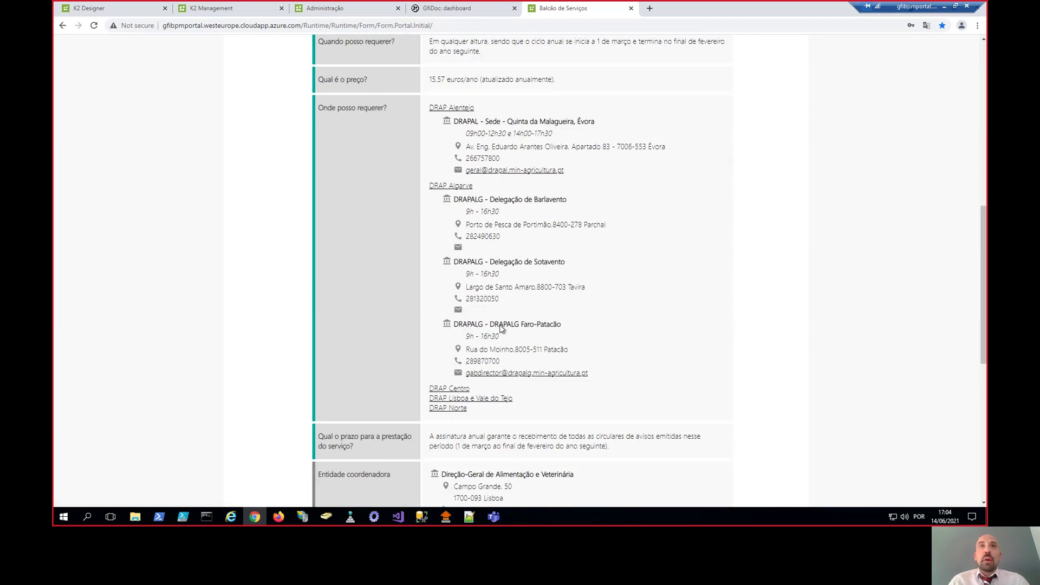
pyautogui.click(449, 388)
pyautogui.scroll(-5, 452, 389)
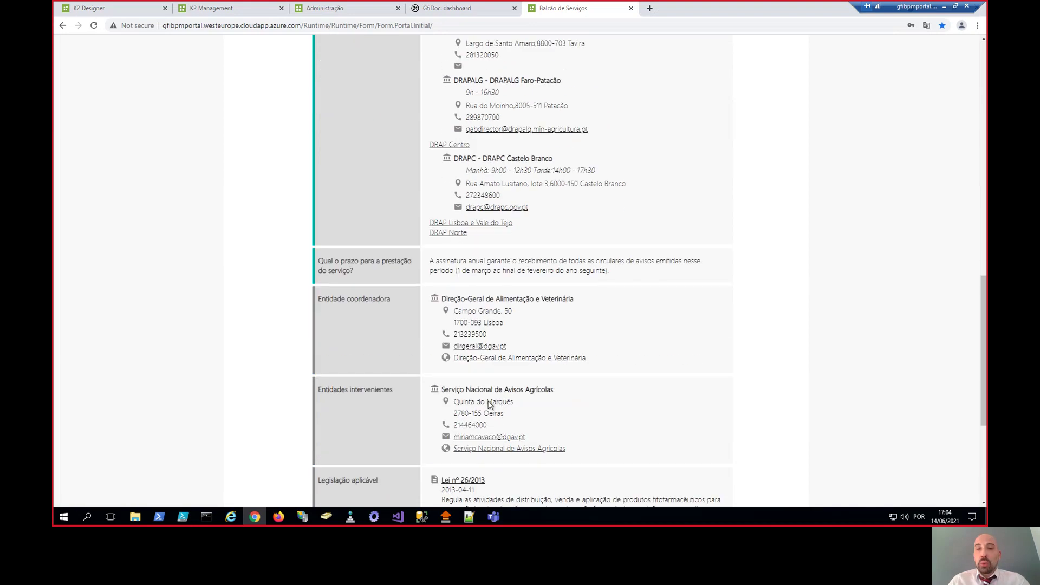
pyautogui.scroll(-3, 489, 403)
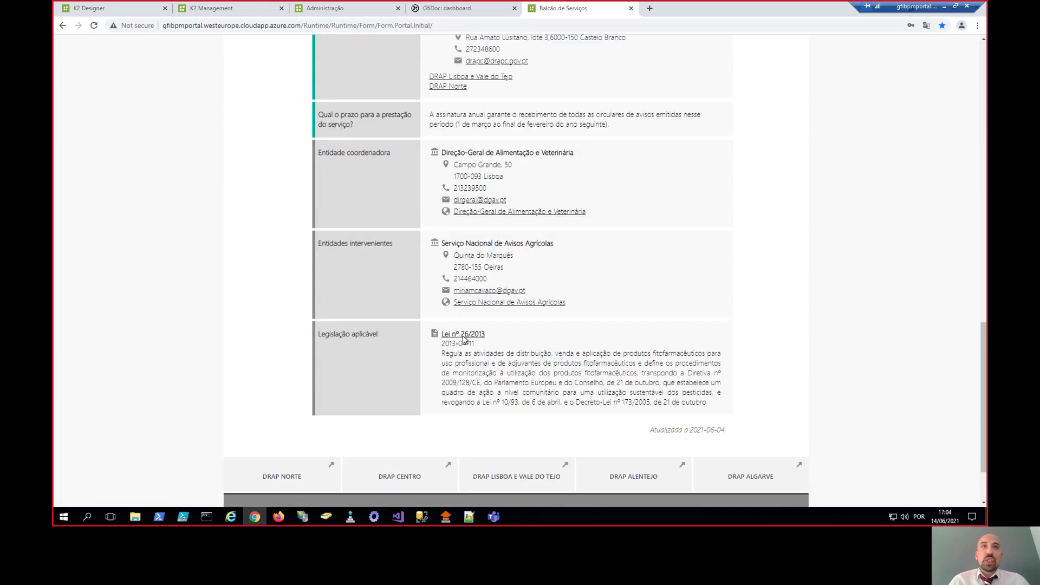
# - View the Lei nº 26/2013 legislation document and close it
pyautogui.click(464, 335)
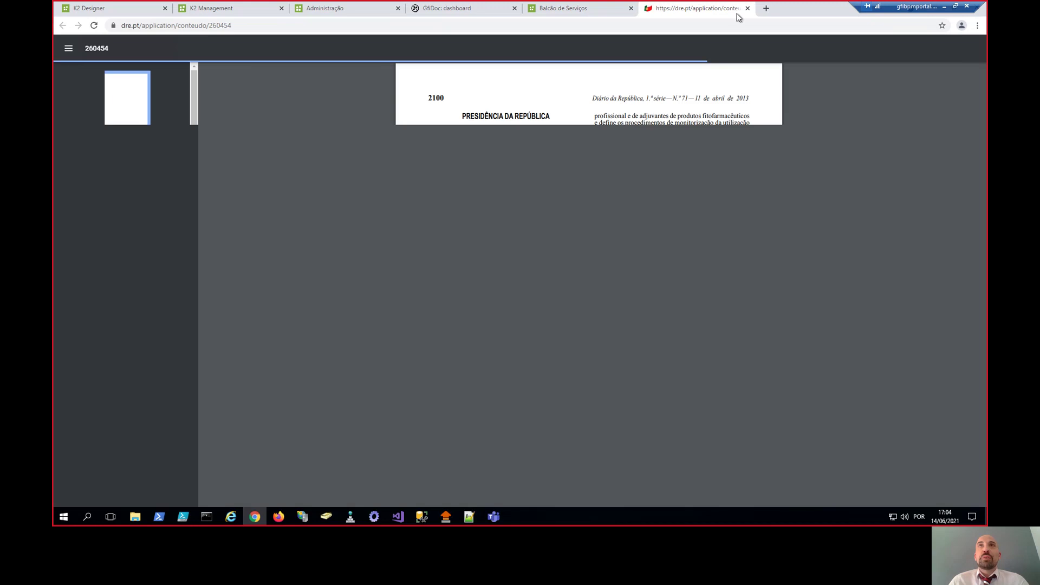
pyautogui.click(747, 8)
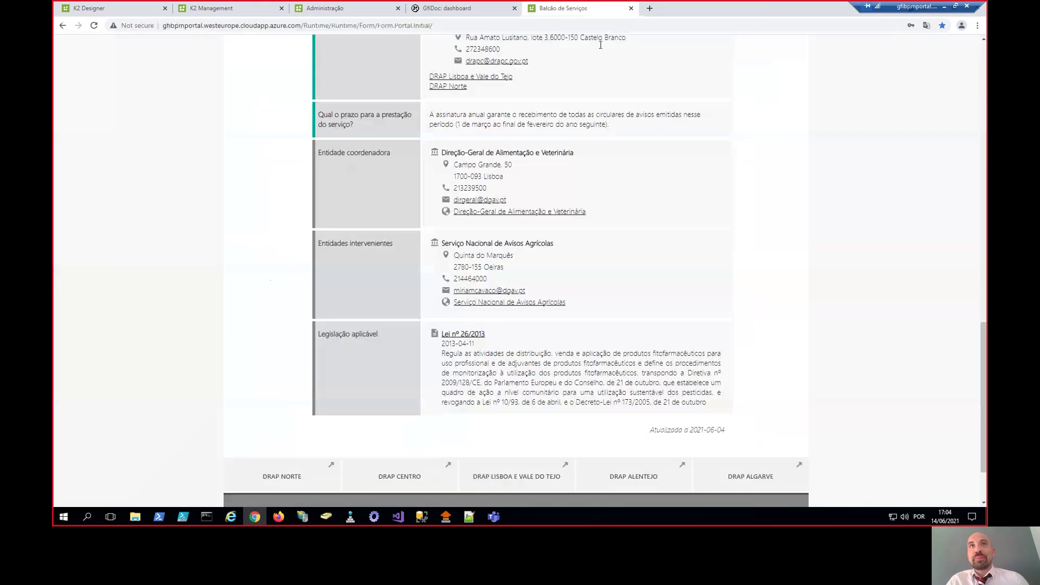
pyautogui.scroll(20, 566, 190)
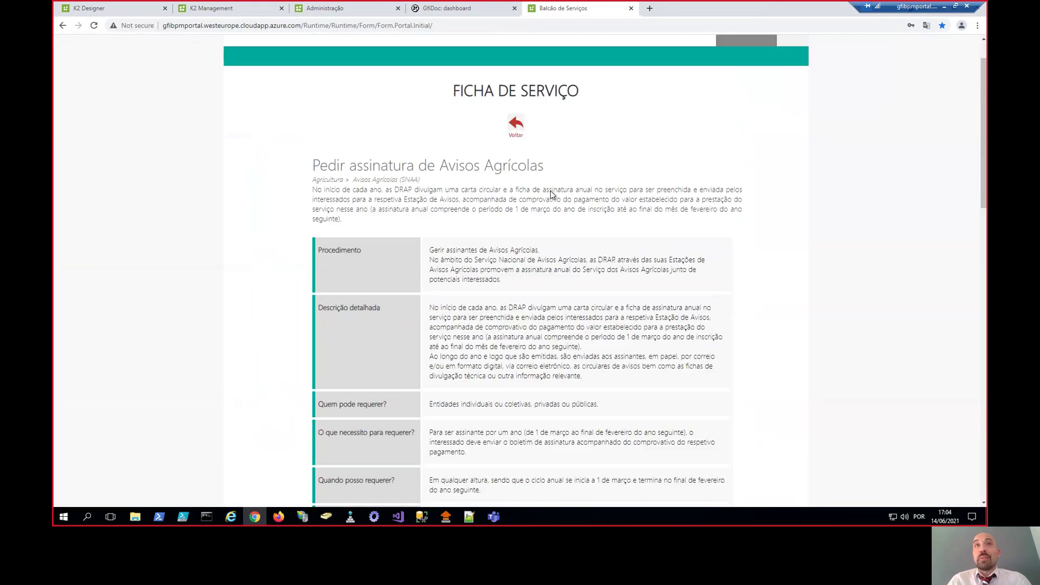
# - Visit the Organismos and O Balcão pages, then return to the portal home page
pyautogui.click(640, 66)
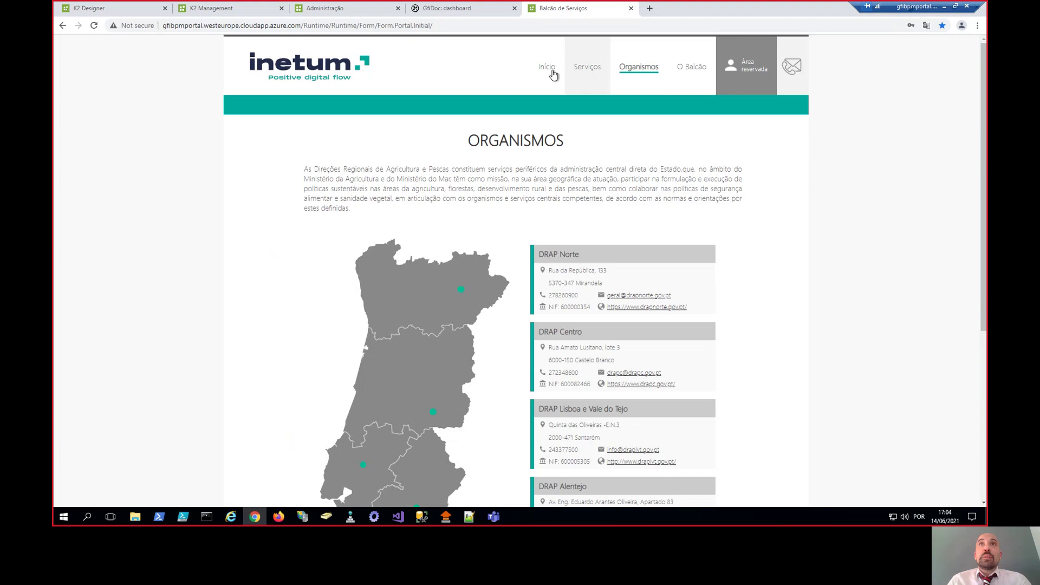
pyautogui.click(684, 70)
pyautogui.click(547, 67)
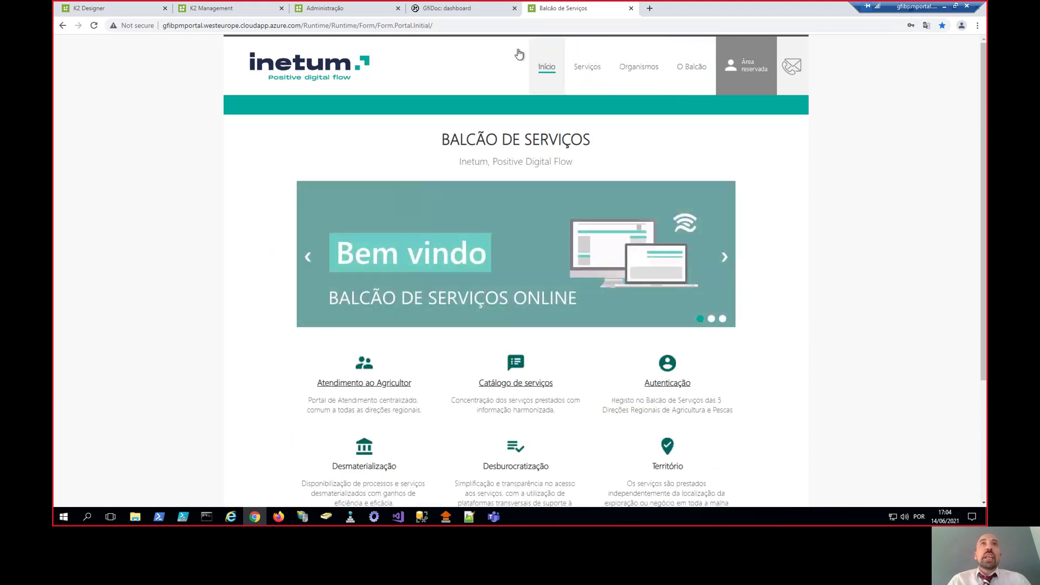
# - Enter the Administração (Balcão de Serviços) workspace in K2
pyautogui.click(352, 8)
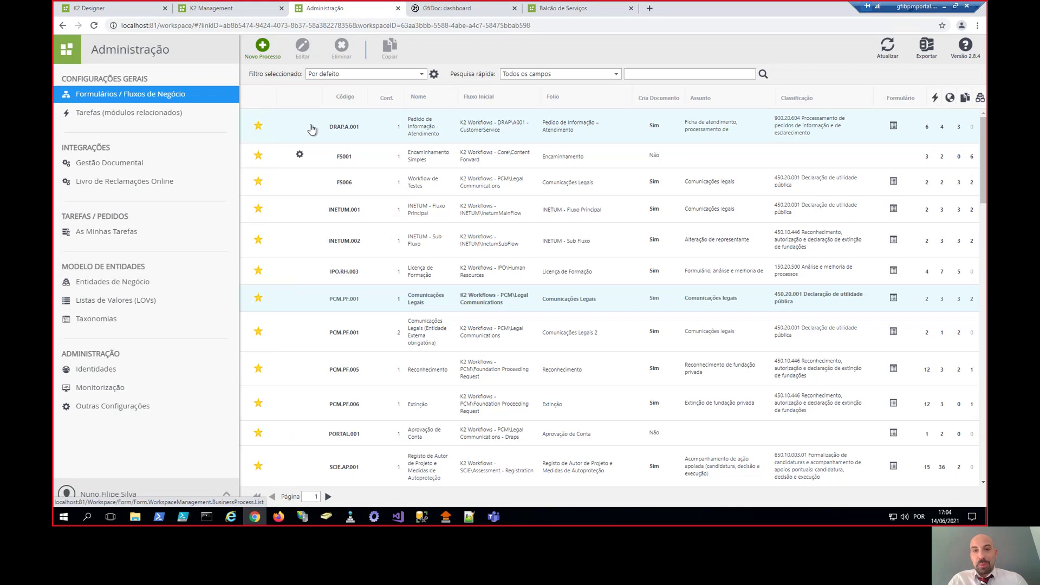
pyautogui.click(67, 49)
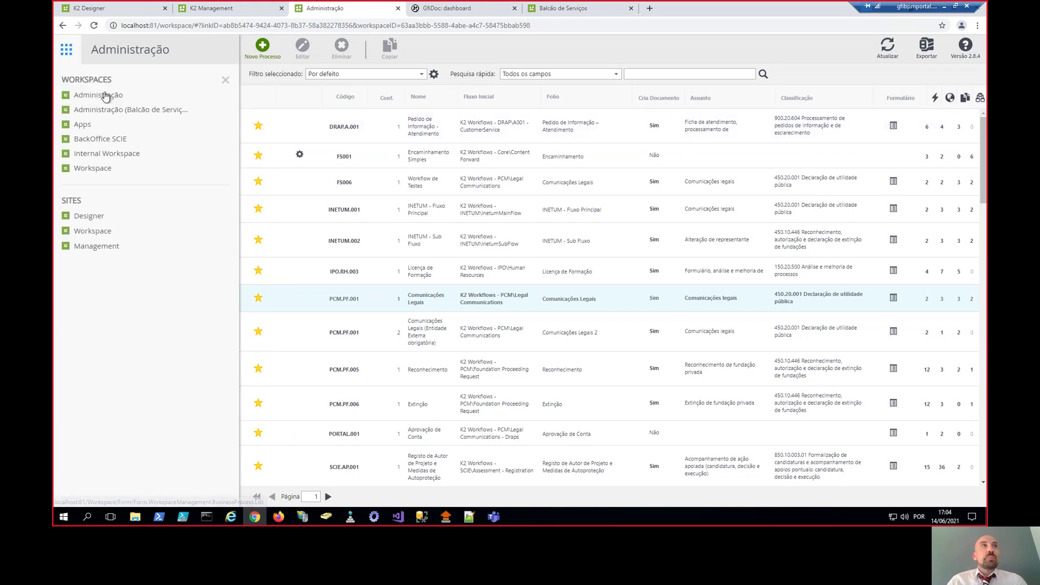
pyautogui.click(110, 110)
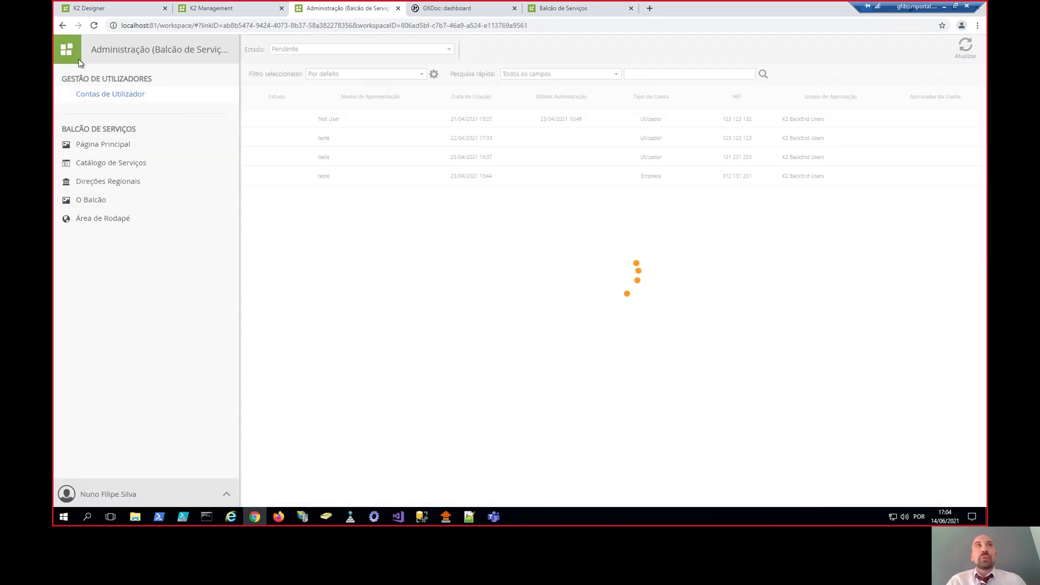
# - Browse pending user accounts and Página Principal contents, then open the Catálogo de Serviços
pyautogui.click(123, 100)
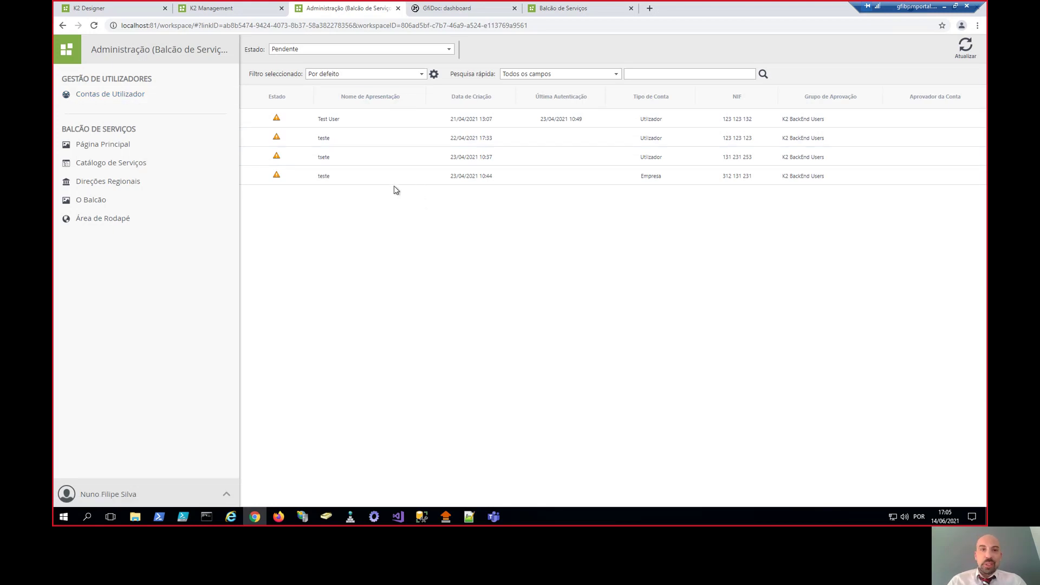
pyautogui.click(125, 145)
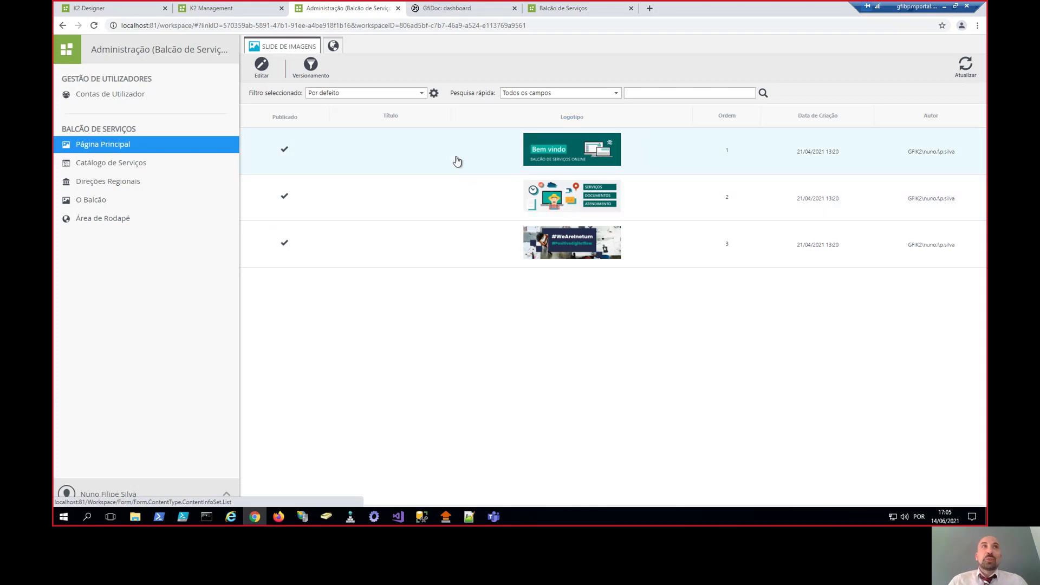
pyautogui.click(339, 49)
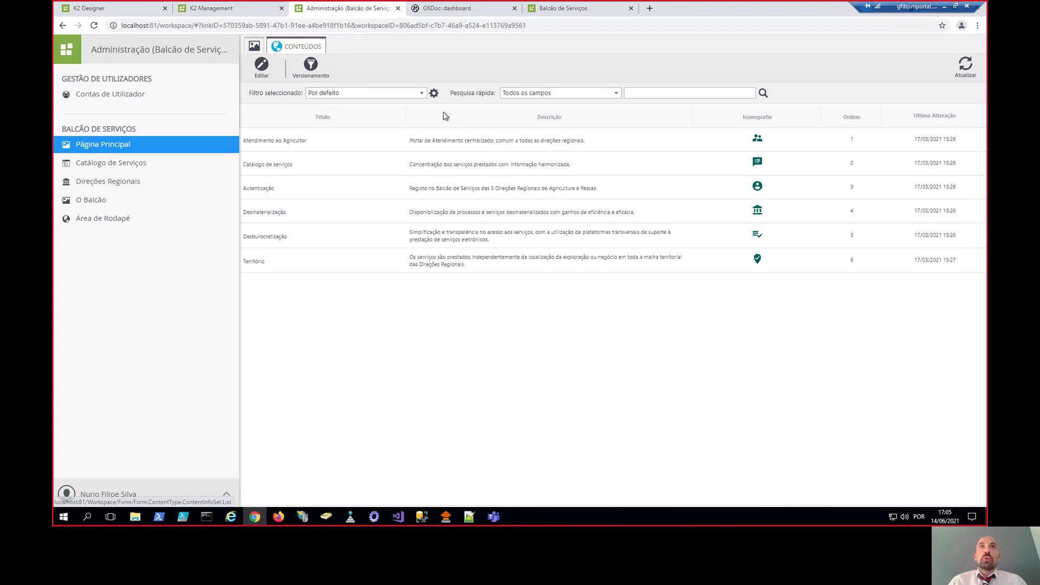
pyautogui.click(158, 163)
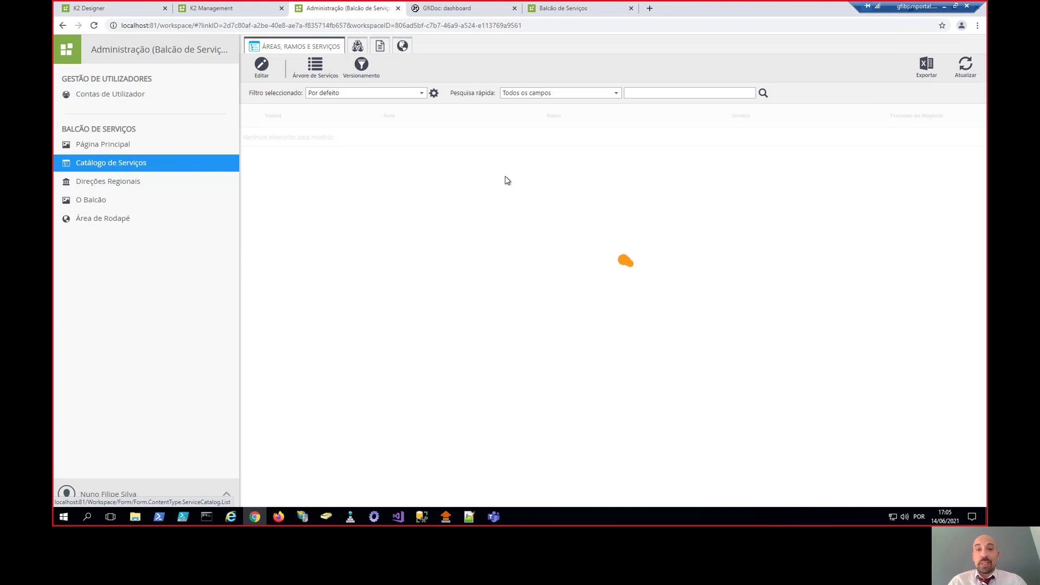
# - Edit the service catalogue and inspect its tree of areas and services
pyautogui.click(262, 66)
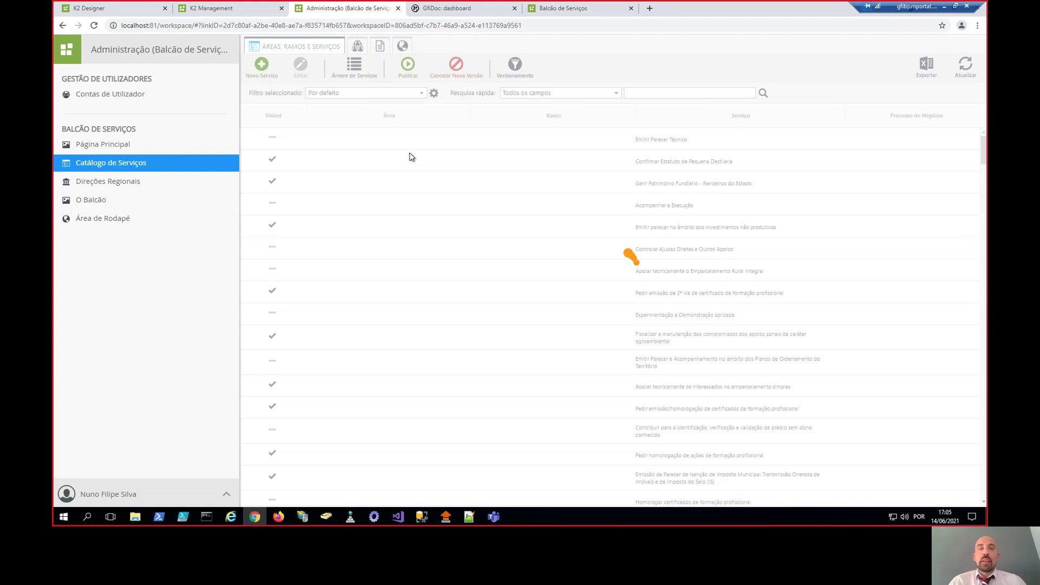
pyautogui.click(352, 69)
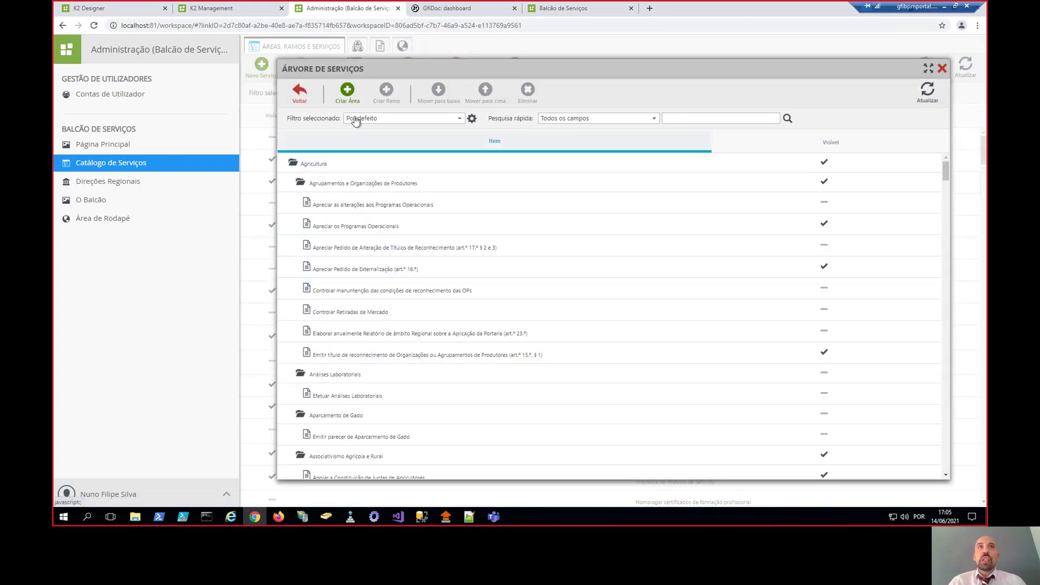
pyautogui.click(942, 68)
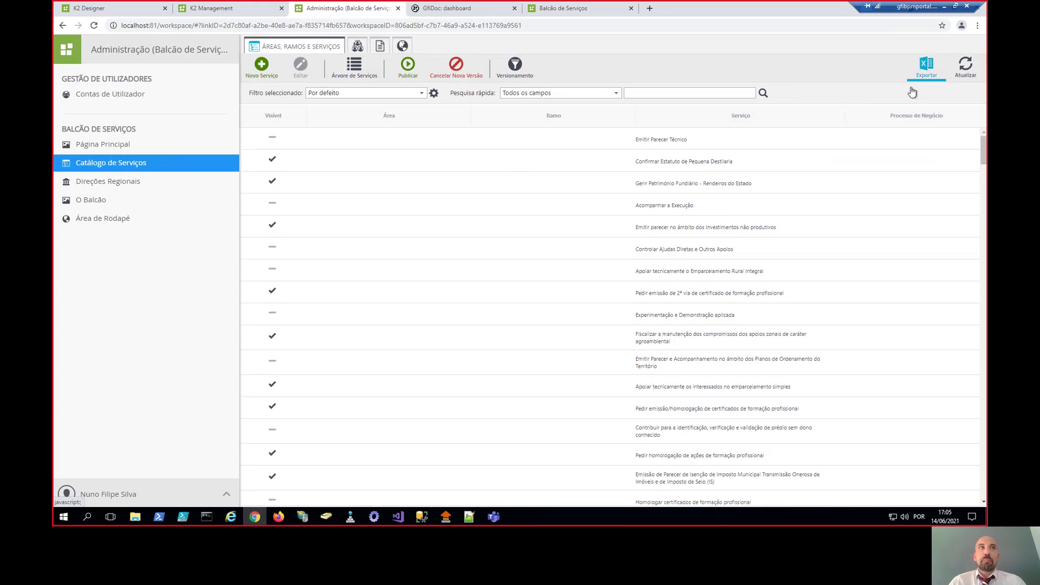
# - Look over the regional directorates, O Balcão content and Área de Rodapé footer links
pyautogui.click(135, 183)
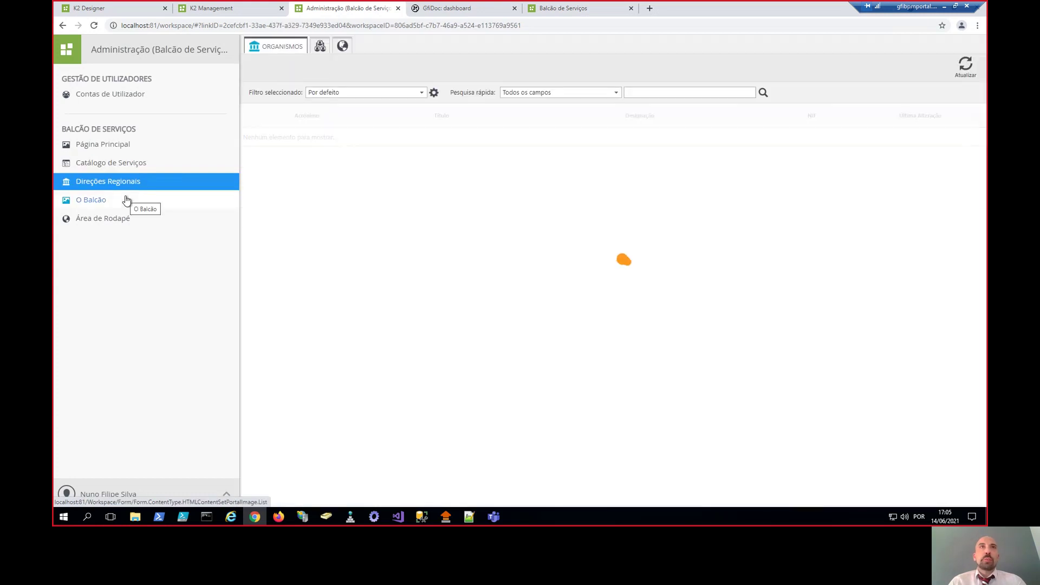
pyautogui.click(127, 201)
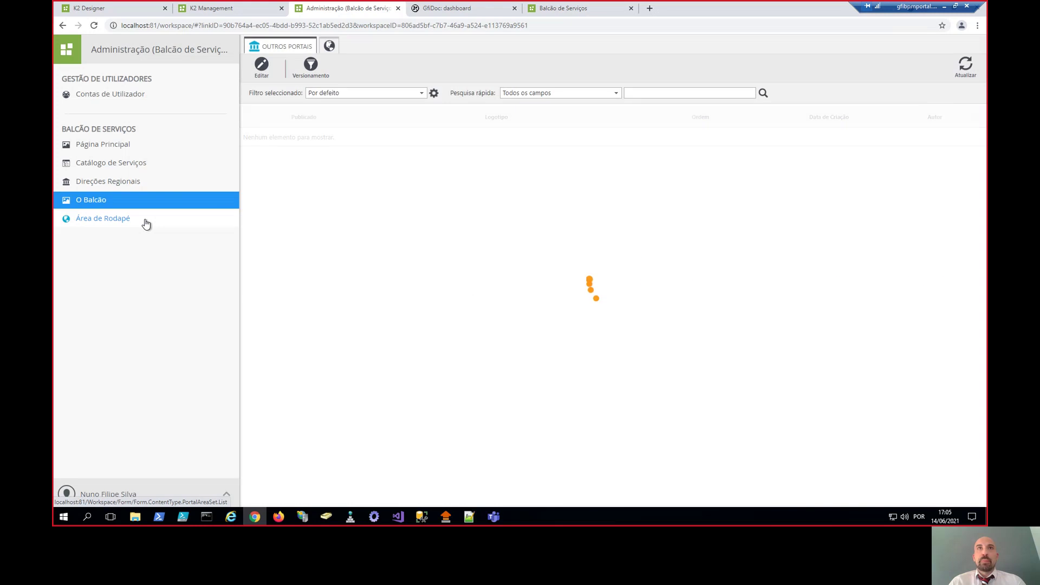
pyautogui.click(145, 219)
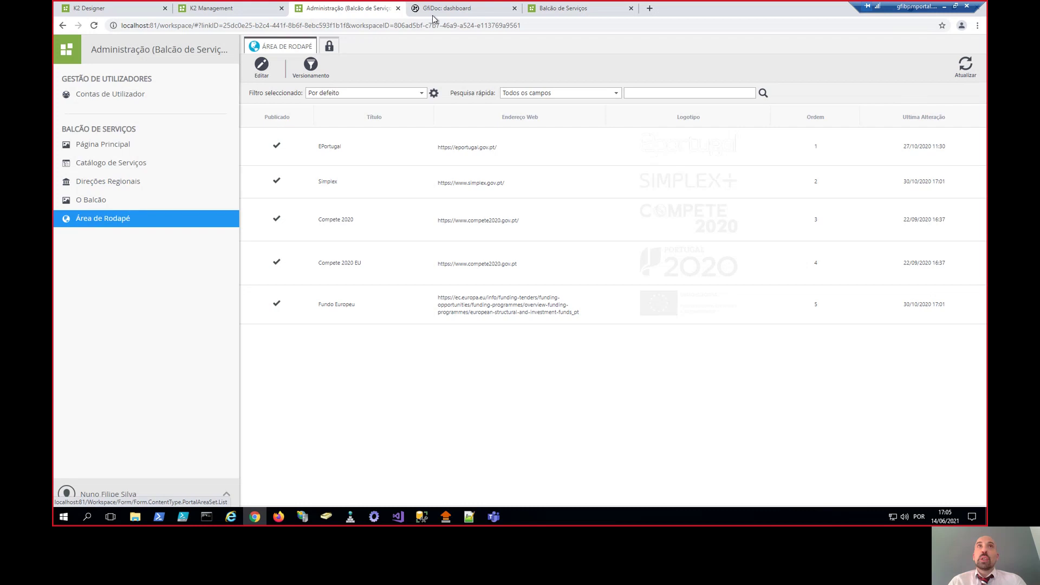
# - Switch to the Administração workspace's process list, then to the public portal
pyautogui.click(66, 49)
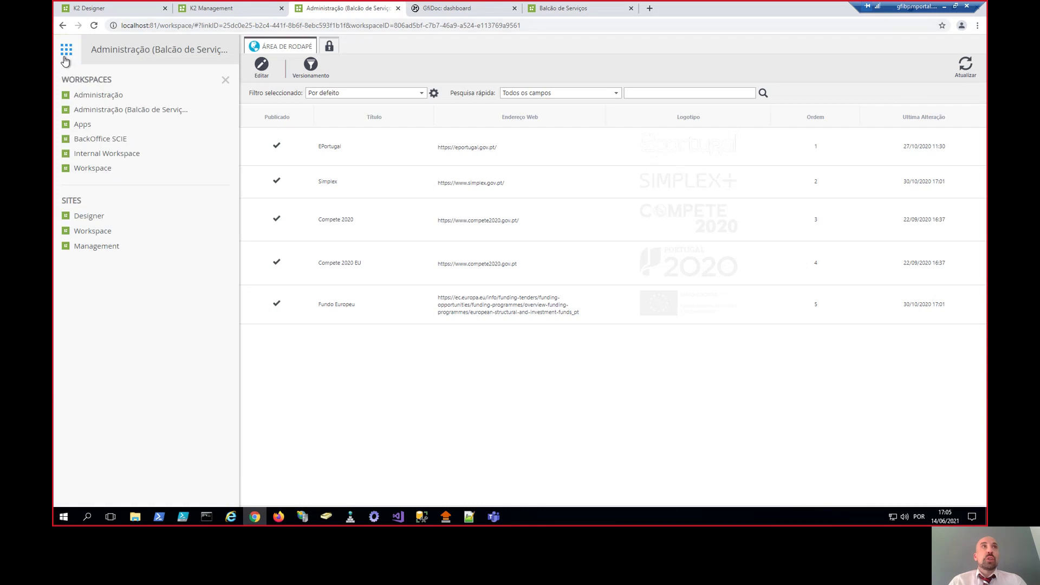
pyautogui.click(115, 96)
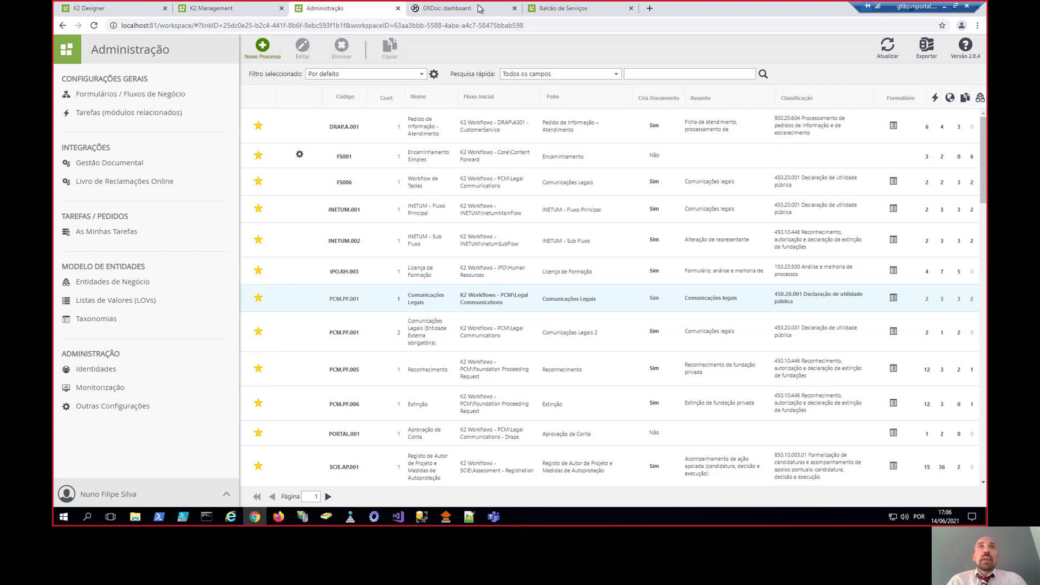
pyautogui.click(566, 11)
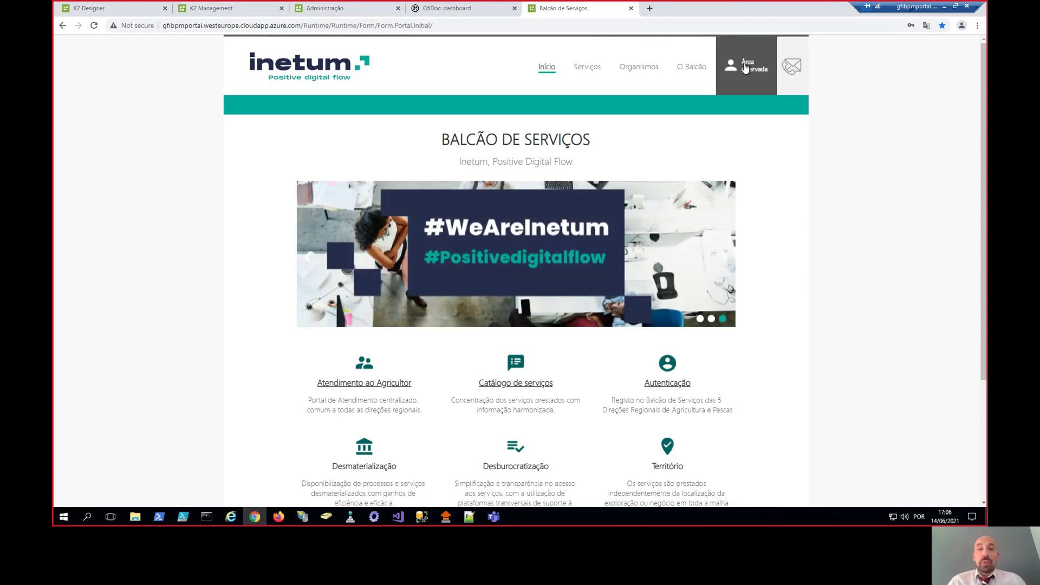
# - Open the Área reservada login and look at the Novo Utilizador registration form
pyautogui.click(745, 67)
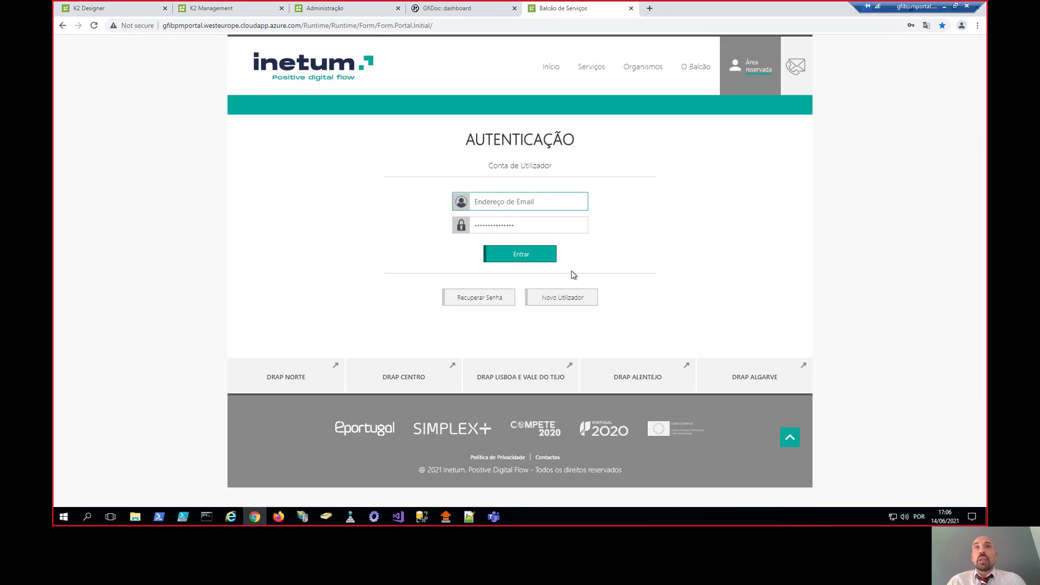
pyautogui.click(563, 297)
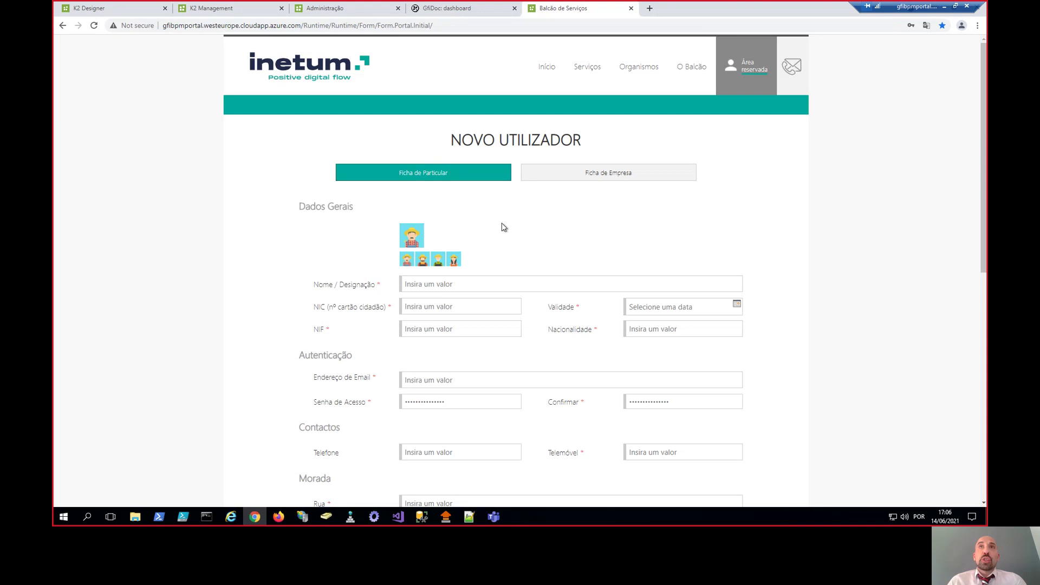
pyautogui.click(746, 65)
# - Sign in with the saved citizen account's e-mail and password
pyautogui.click(541, 198)
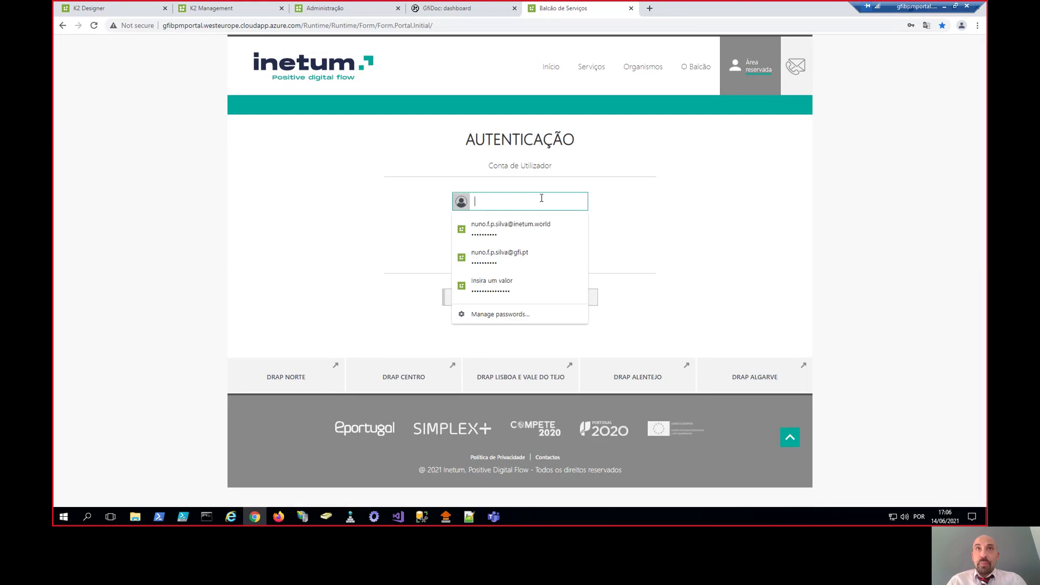
pyautogui.click(525, 226)
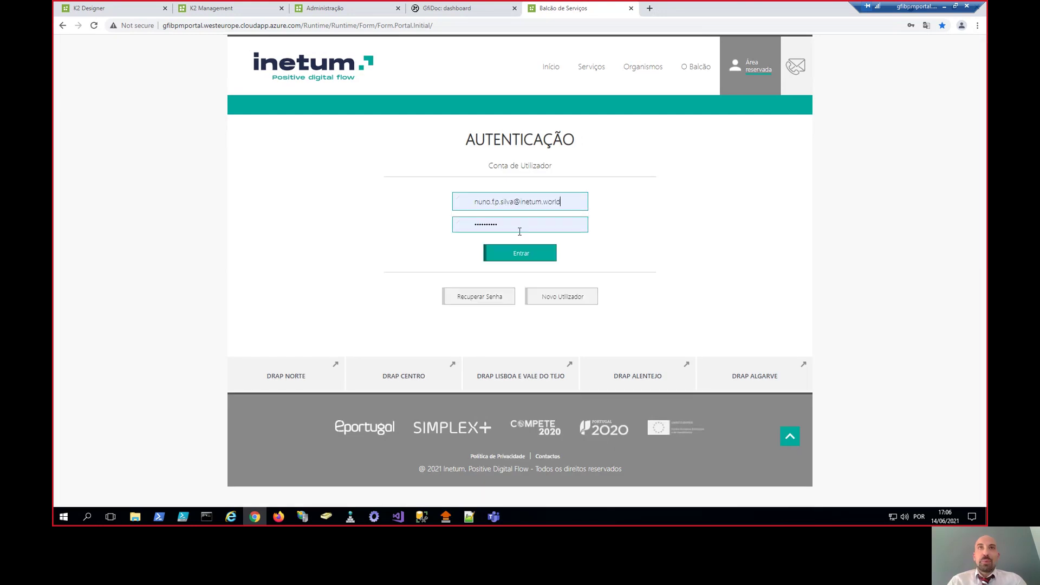
pyautogui.click(491, 220)
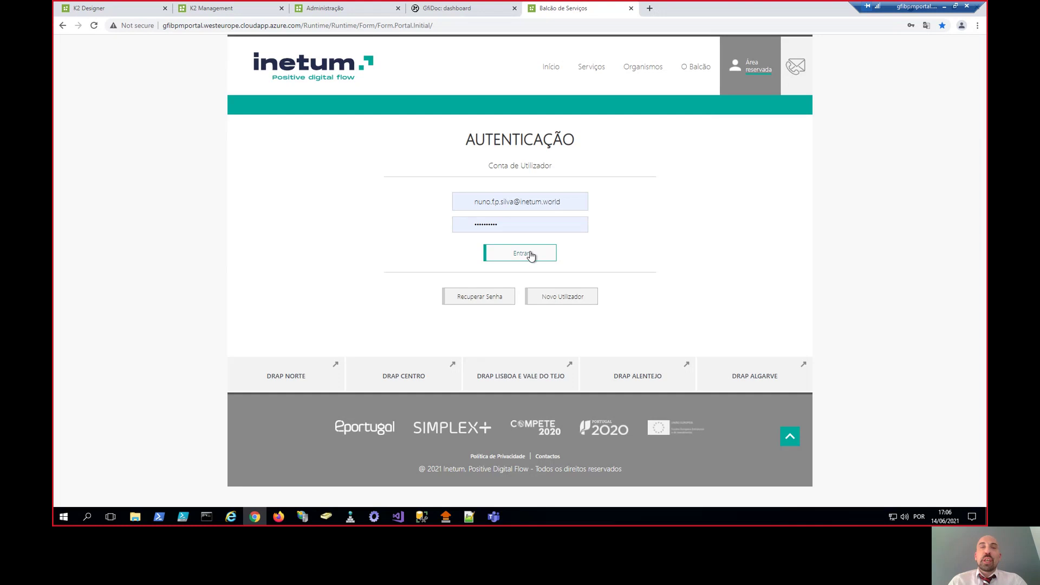
pyautogui.click(530, 253)
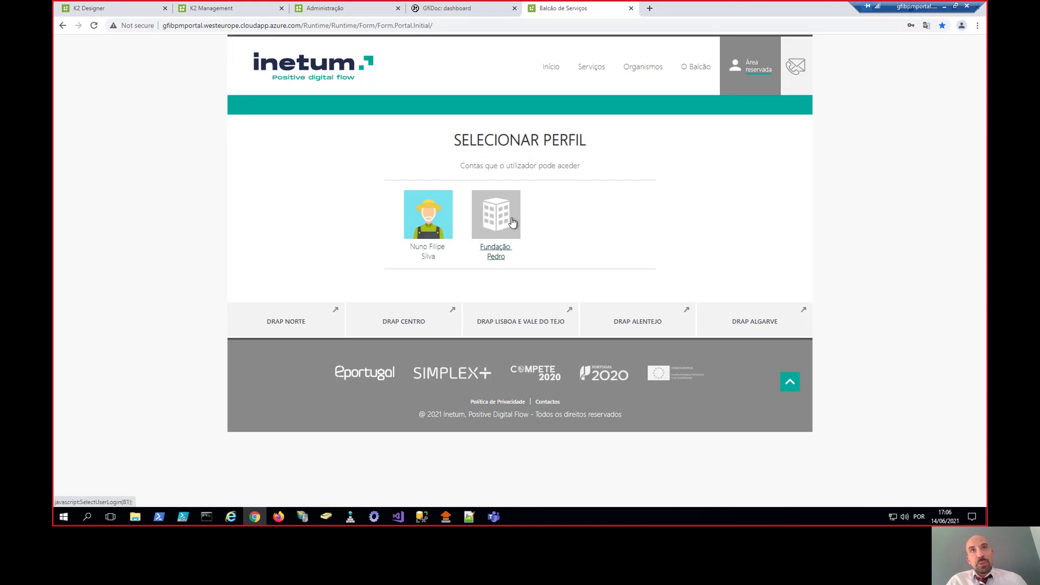
# - Choose the individual citizen profile to open the Área Reservada dashboard
pyautogui.click(436, 215)
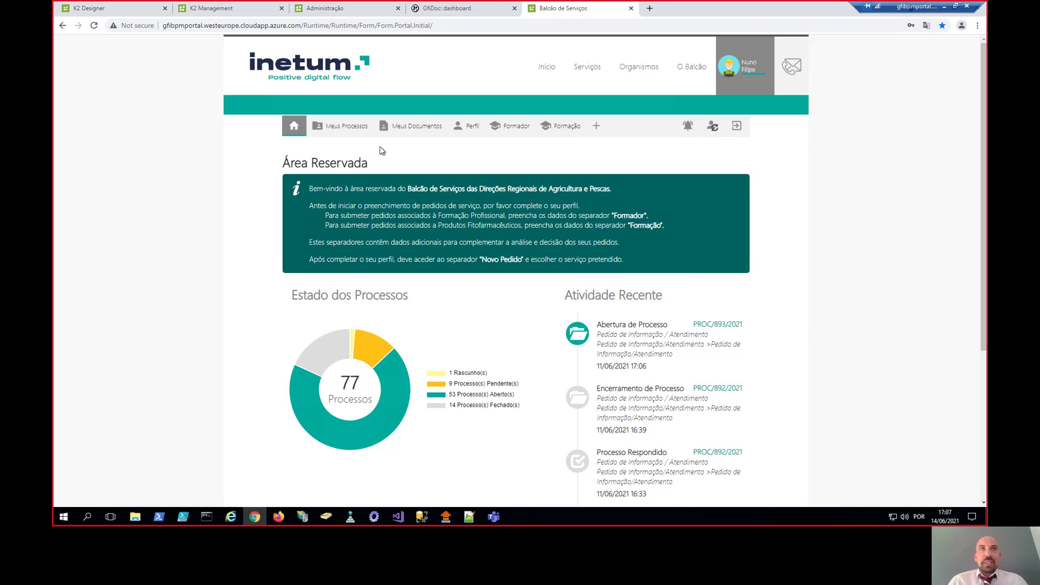
# - Open process PROC/892/2021 from the Meus Processos list
pyautogui.click(352, 130)
pyautogui.scroll(-2, 519, 280)
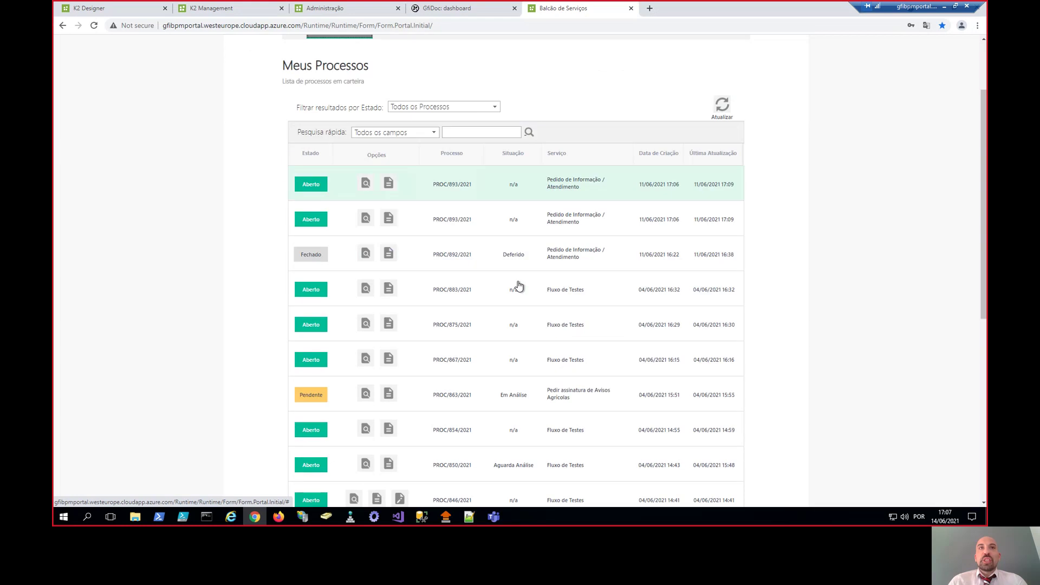
pyautogui.scroll(-10, 518, 286)
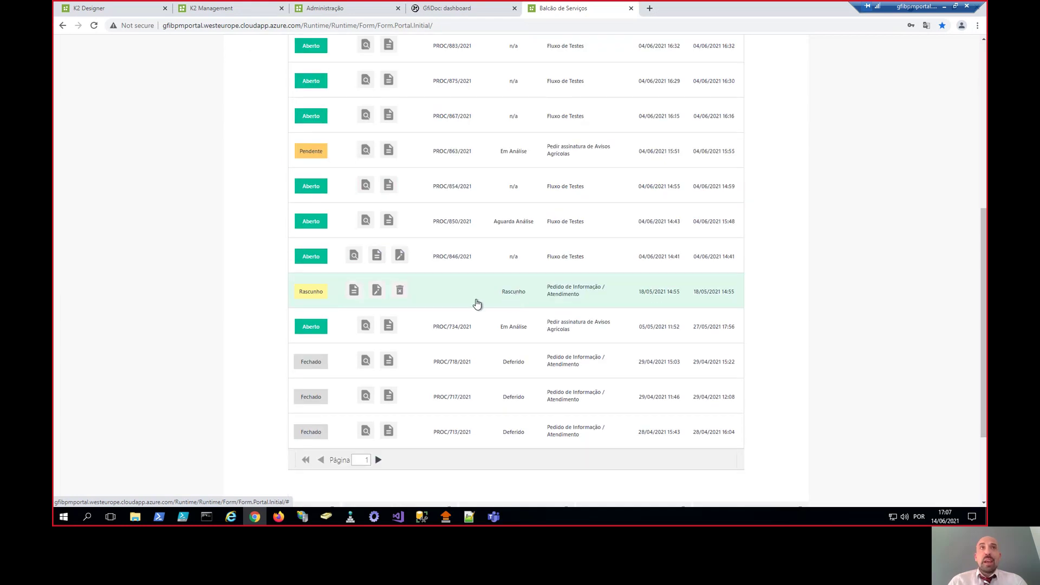
pyautogui.scroll(10, 476, 302)
pyautogui.click(443, 263)
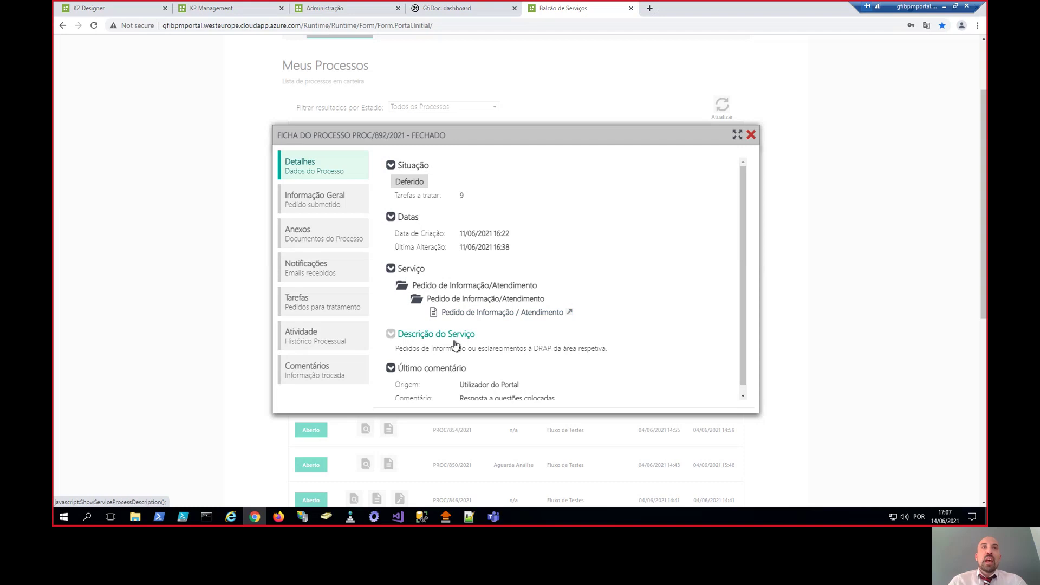
# - Review the process's submitted request form and its attachments
pyautogui.scroll(-1, 522, 375)
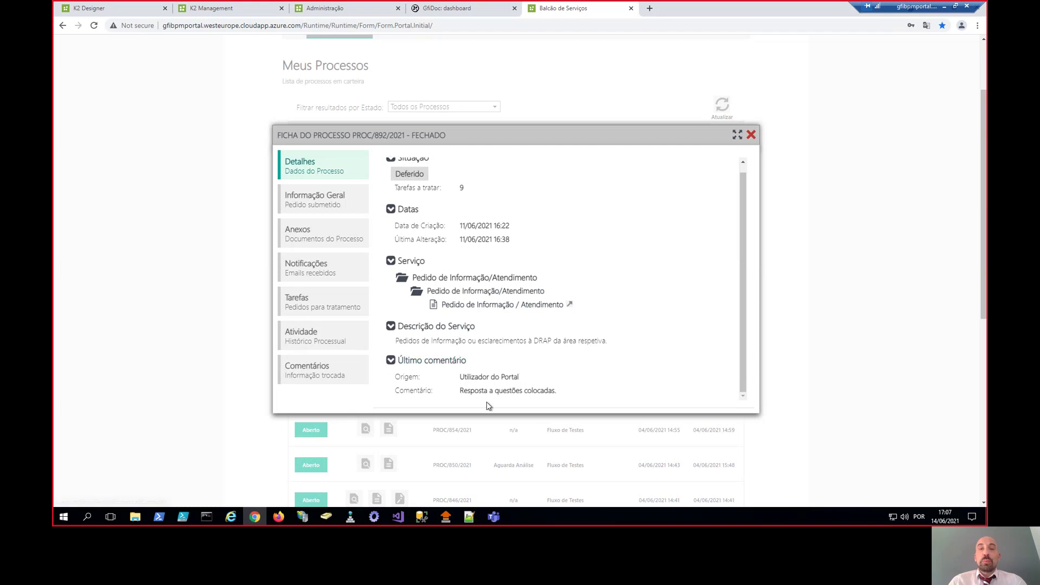
pyautogui.click(334, 205)
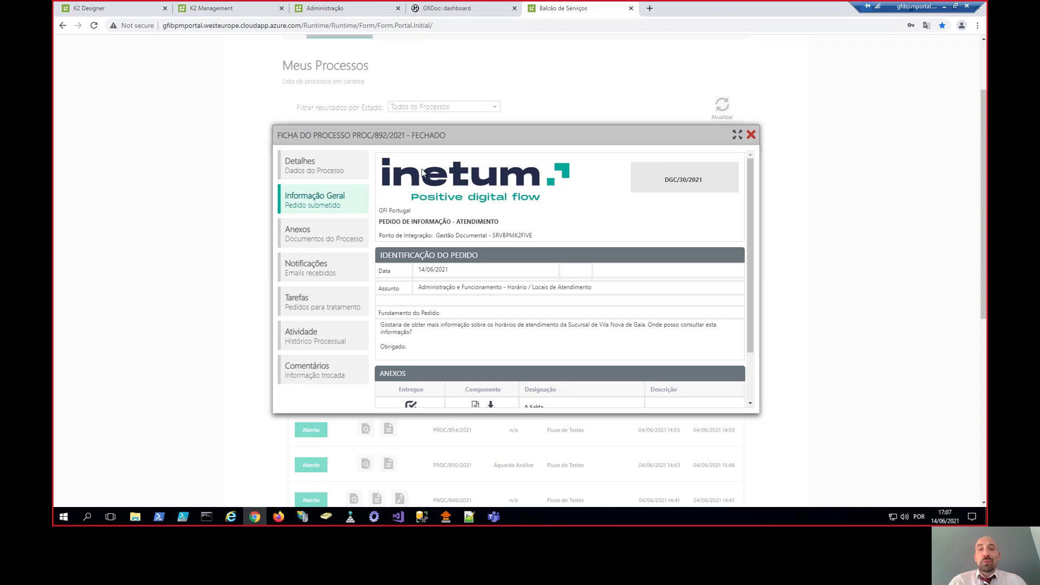
pyautogui.scroll(-5, 634, 216)
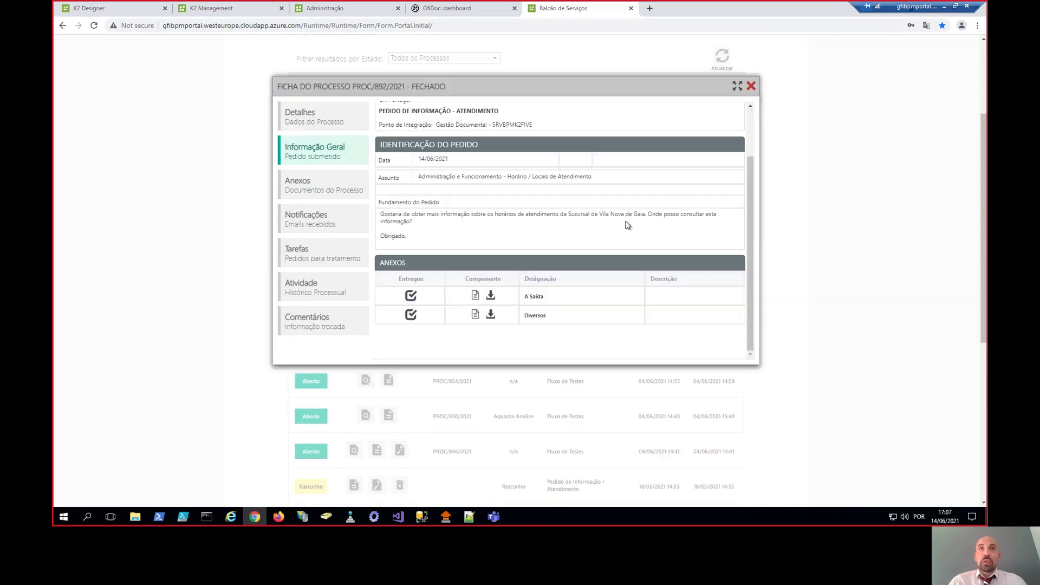
pyautogui.scroll(3, 627, 225)
pyautogui.click(331, 328)
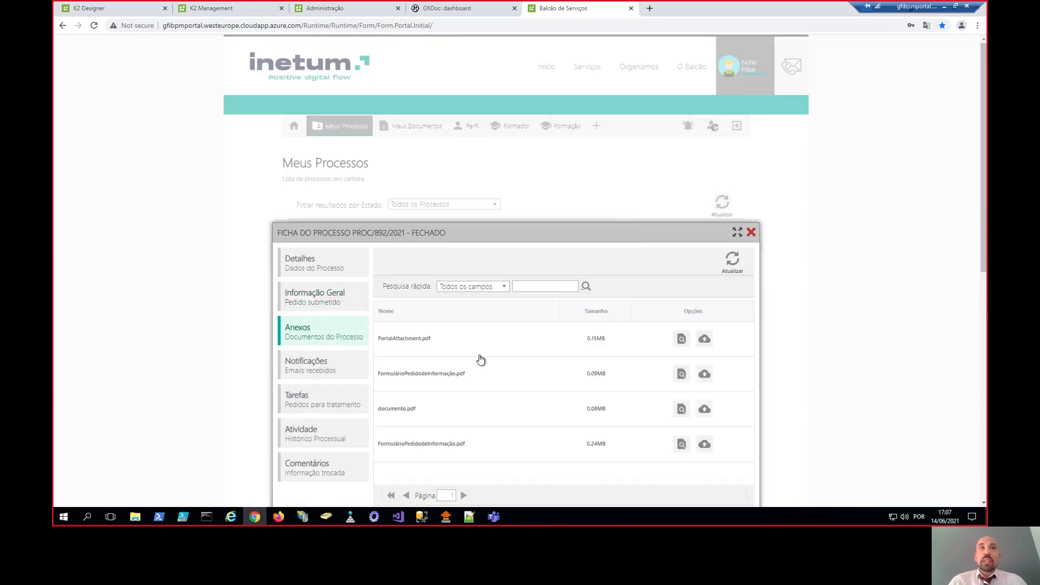
pyautogui.scroll(-1, 498, 360)
# - Check the notification e-mails, tasks, activity history and comments, then close the record
pyautogui.click(336, 318)
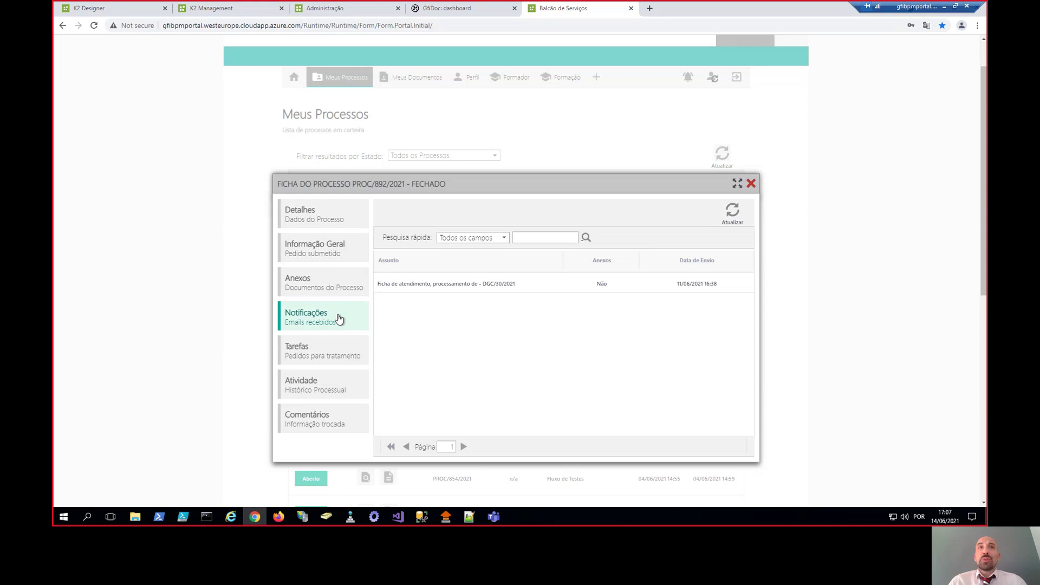
pyautogui.click(455, 293)
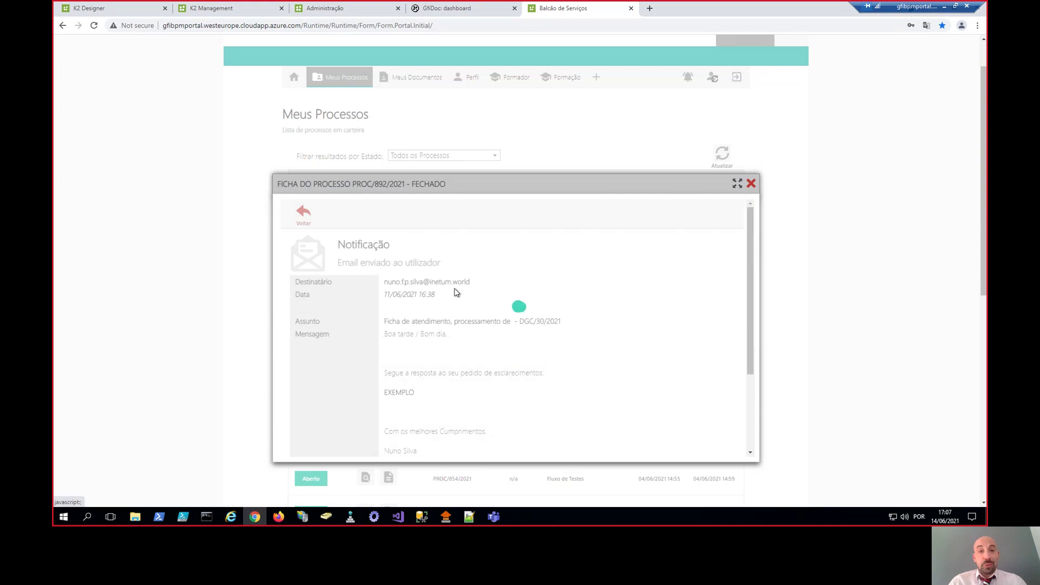
pyautogui.click(302, 211)
pyautogui.click(331, 353)
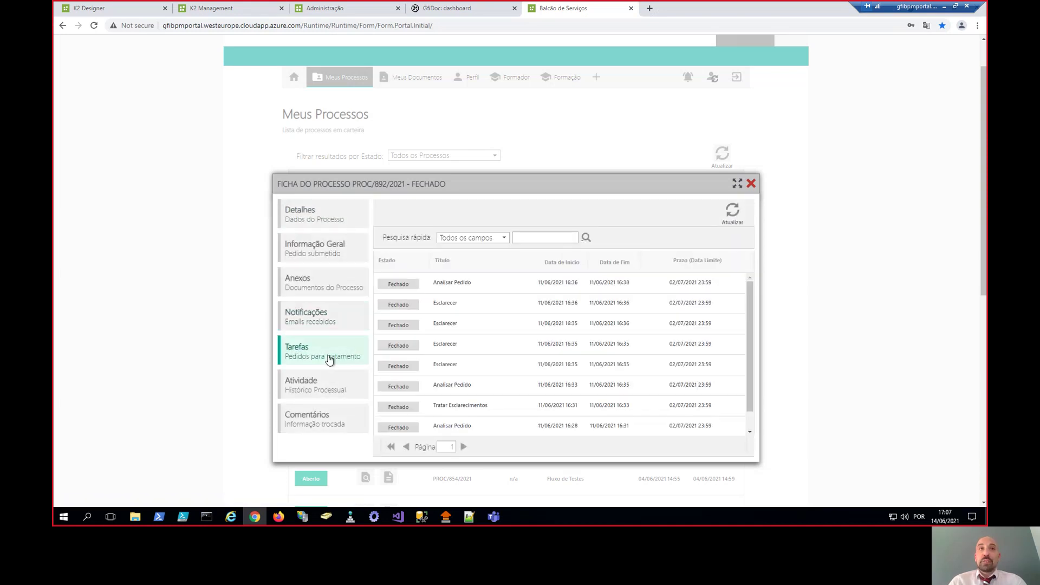
pyautogui.click(335, 385)
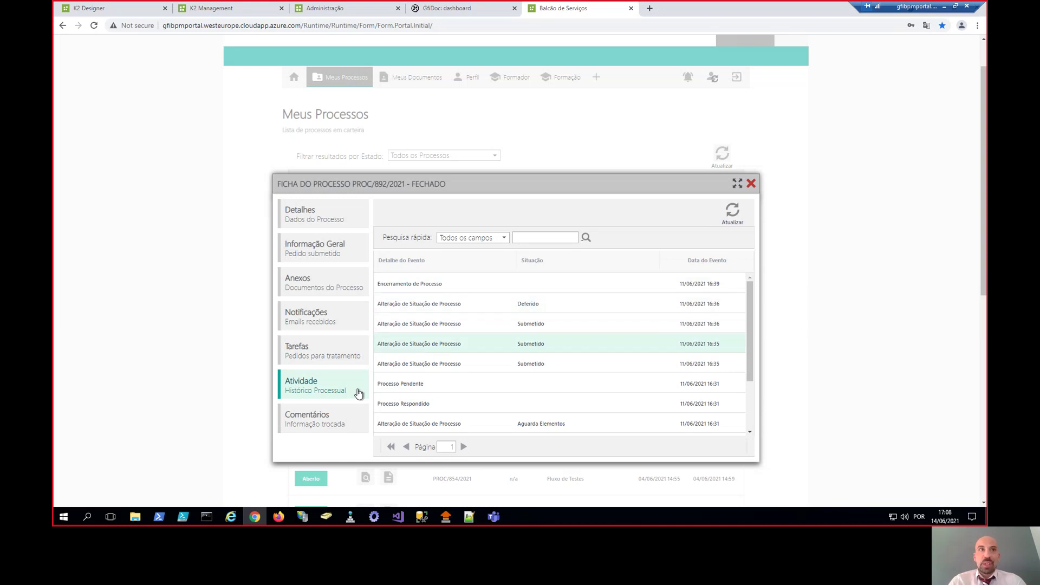
pyautogui.click(320, 426)
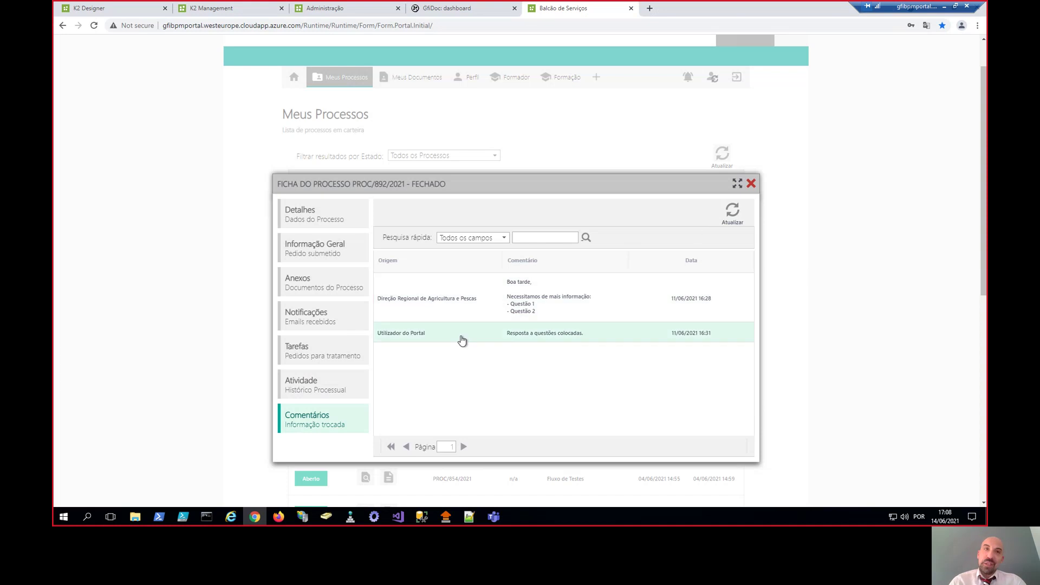
pyautogui.click(750, 184)
# - View the two stored documents in Meus Documentos, then the citizen's Perfil details
pyautogui.scroll(5, 513, 185)
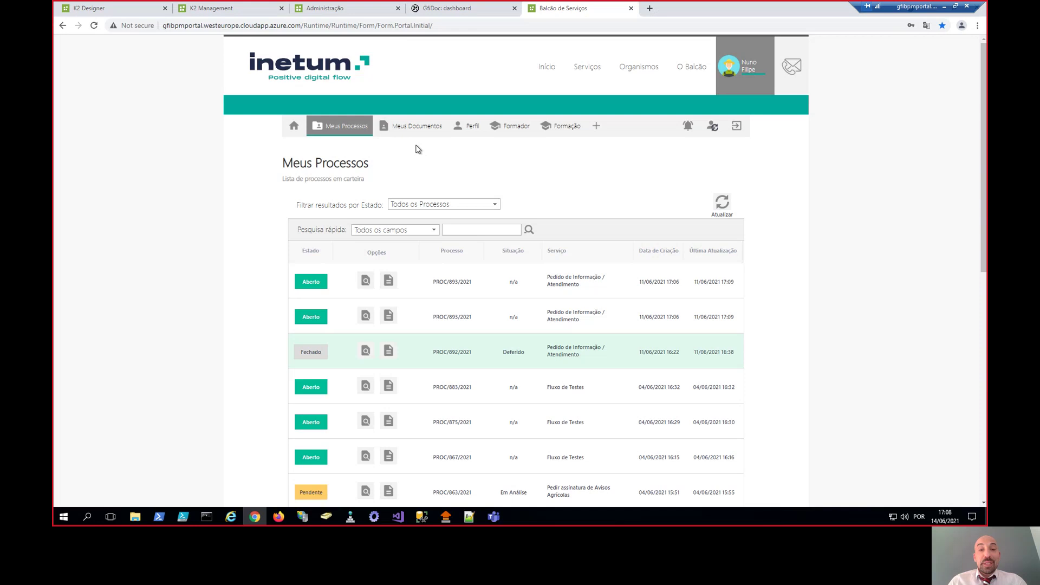
pyautogui.click(407, 132)
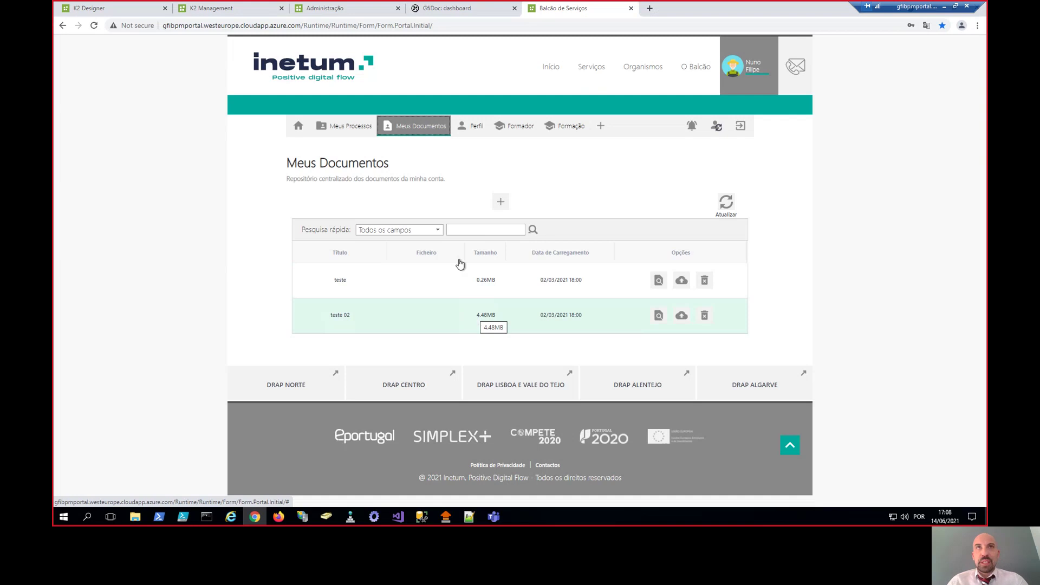
pyautogui.click(473, 126)
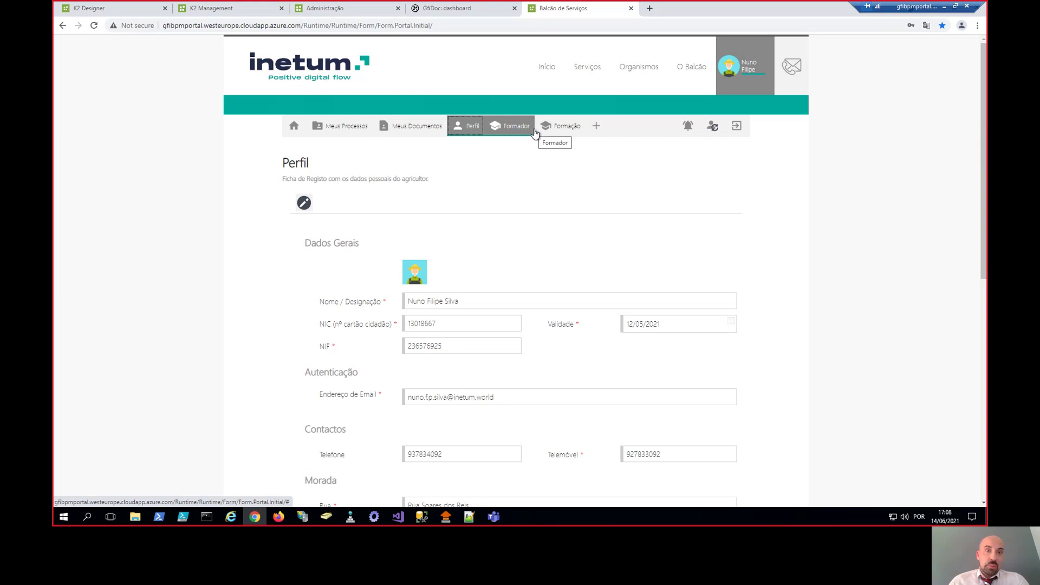
# - Sort the Atividade history by process, then start a Pedido de Informação – Atendimento request
pyautogui.click(687, 125)
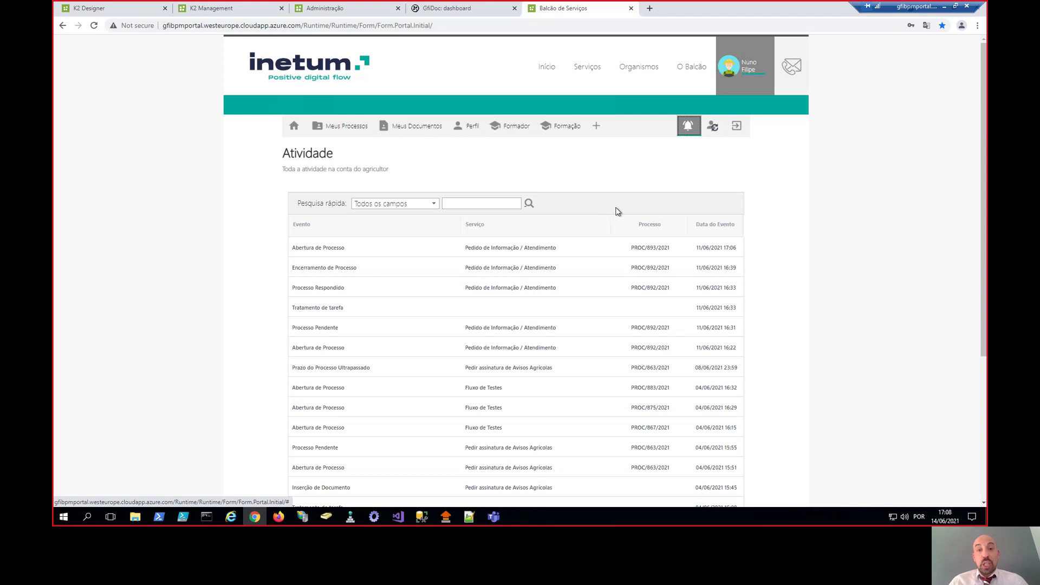
pyautogui.click(642, 224)
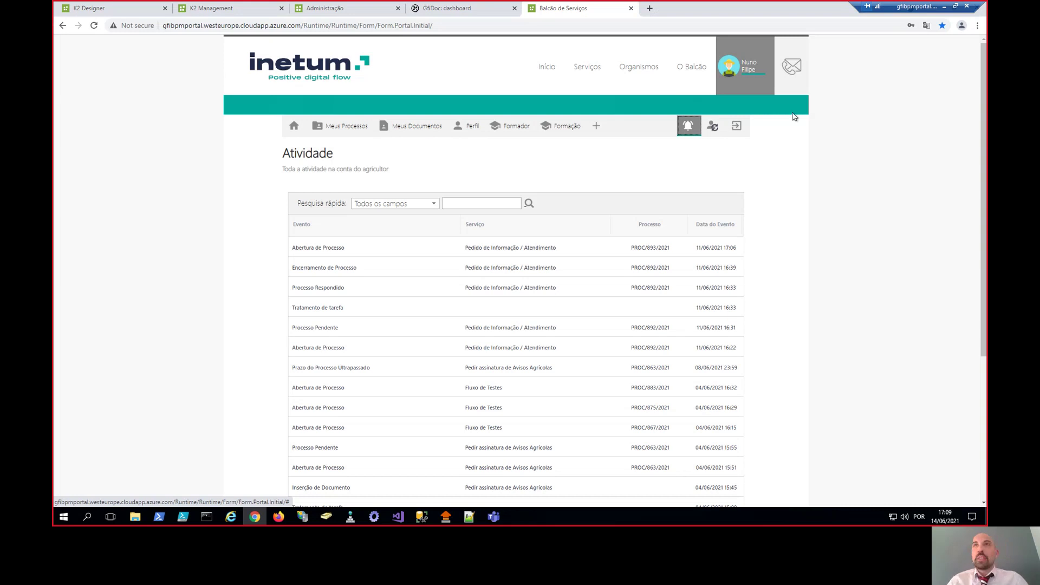
pyautogui.click(794, 76)
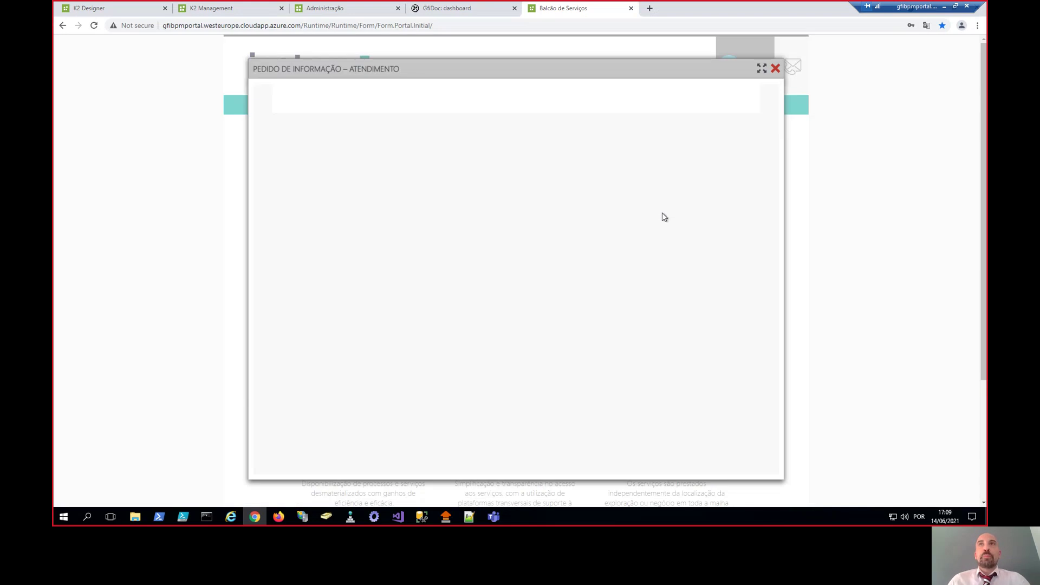
# - Set the request subject to Horário / Locais de Atendimento, correcting a wrong first pick
pyautogui.click(401, 288)
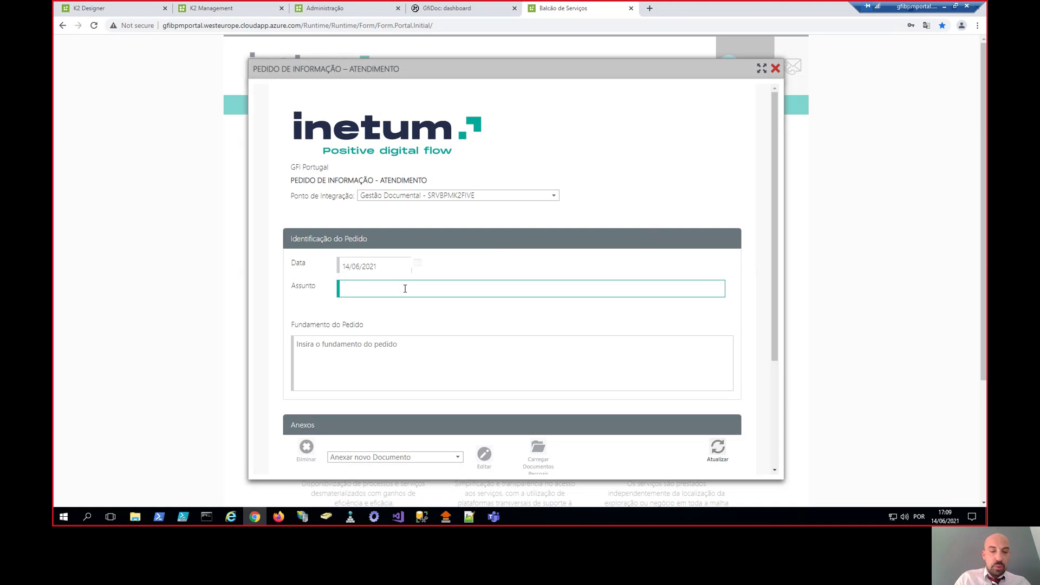
pyautogui.write('ho')
pyautogui.click(477, 312)
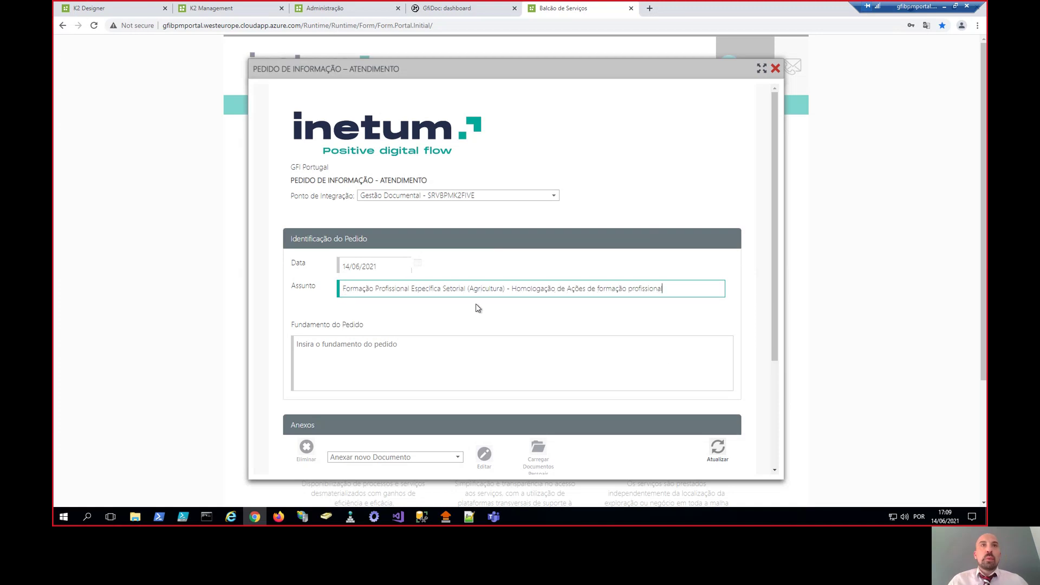
pyautogui.moveTo(670, 297); pyautogui.dragTo(270, 299)
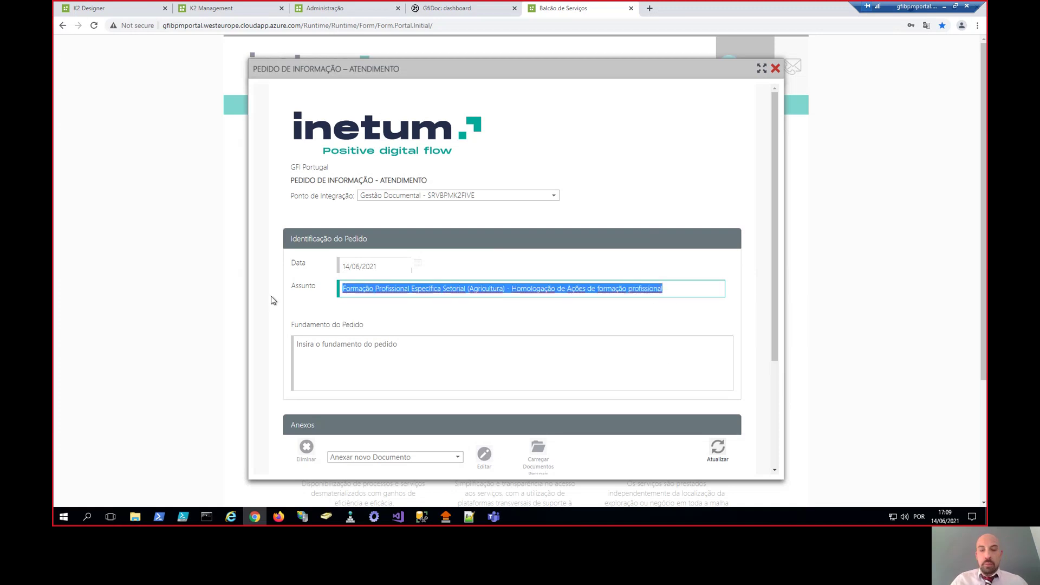
pyautogui.press('BackSpace')
pyautogui.write('hor')
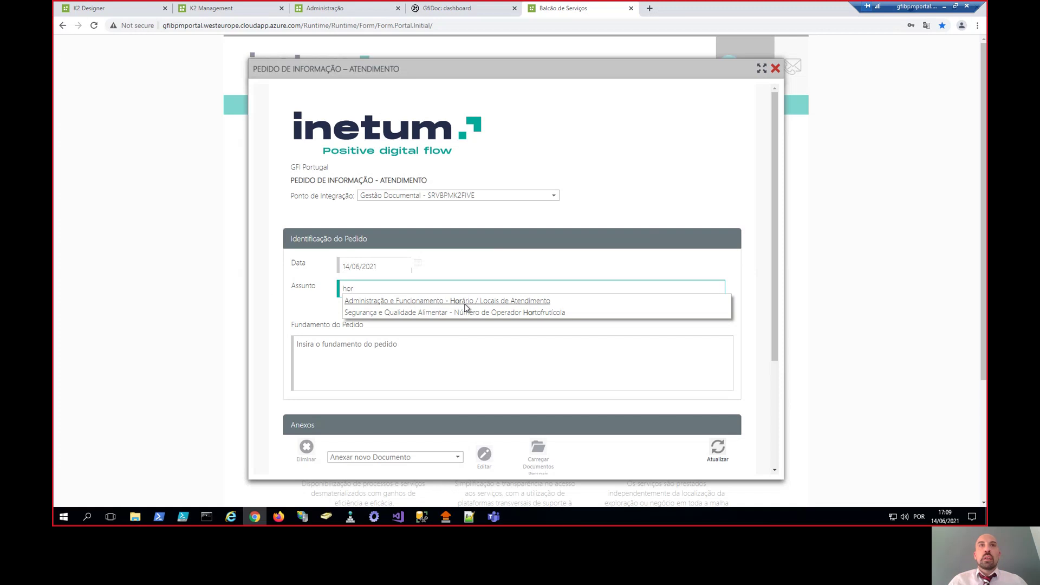
pyautogui.click(464, 300)
# - Write the justification asking where Vila Nova de Gaia counter hours are, ending 'Obrigado.'
pyautogui.click(363, 364)
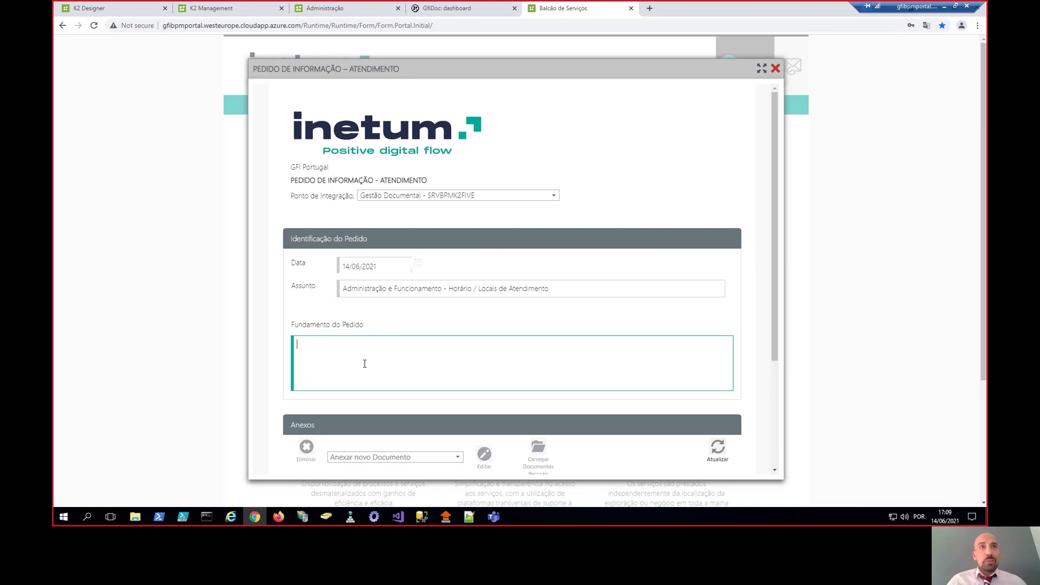
pyautogui.write('O')
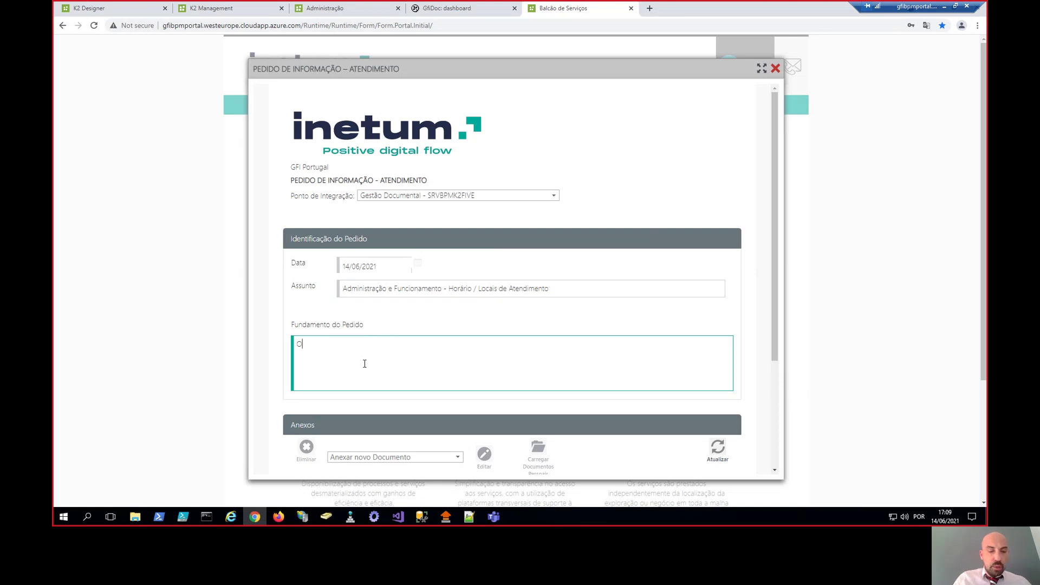
pyautogui.write('nde está a informação rel')
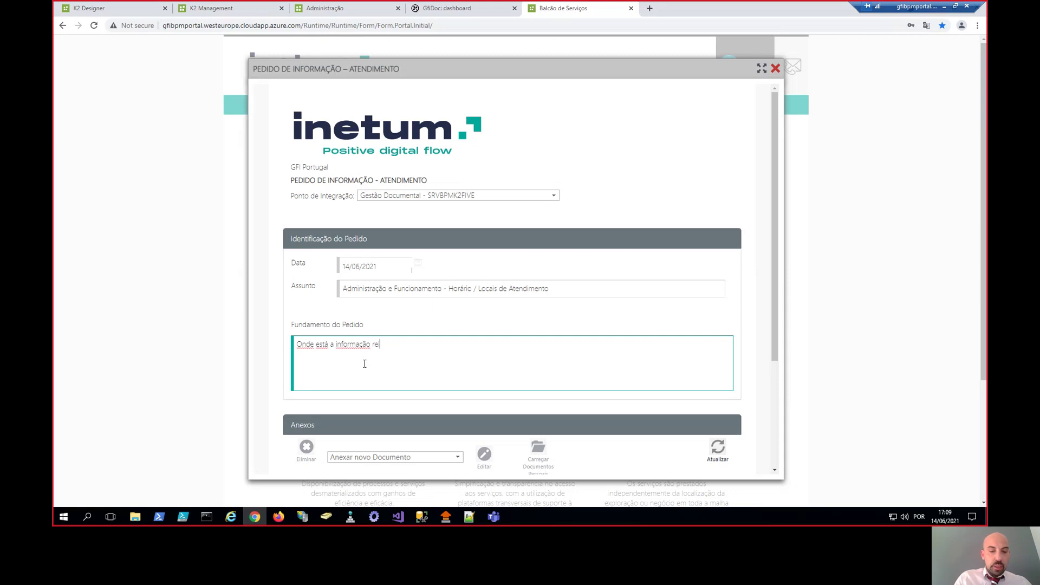
pyautogui.write('ativa ao h')
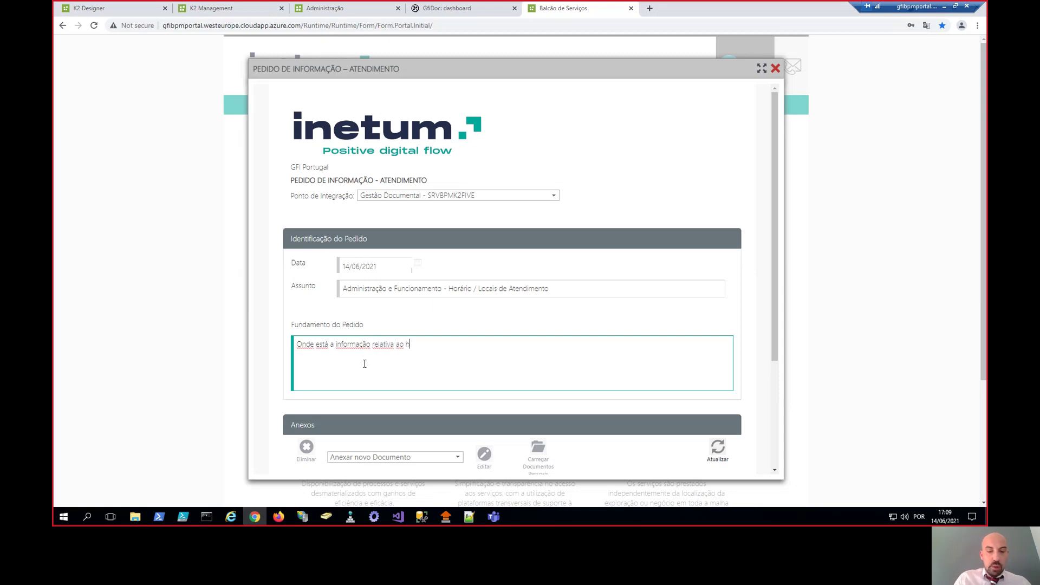
pyautogui.write('orário de At')
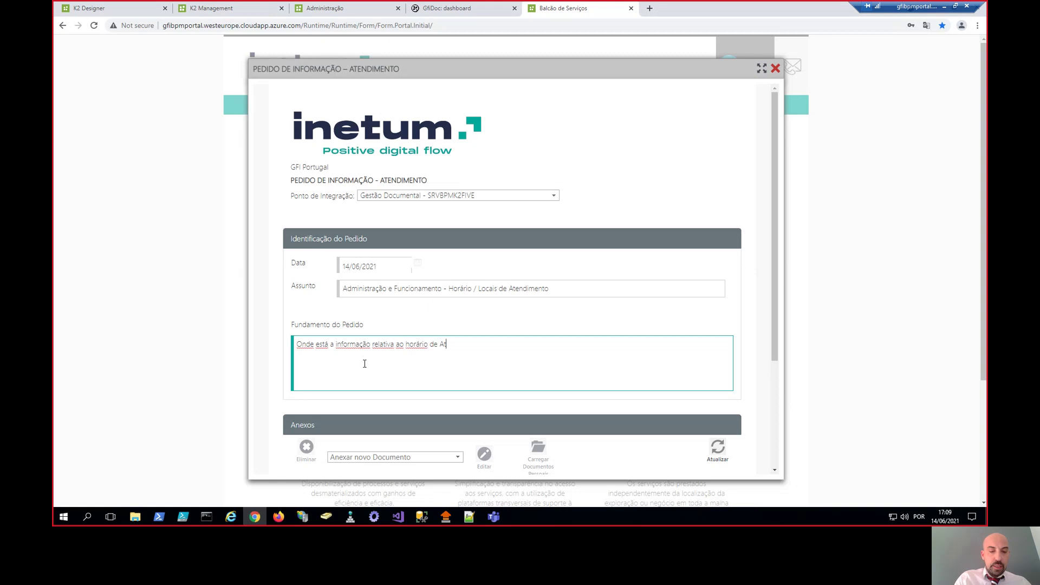
pyautogui.write('endimento do ')
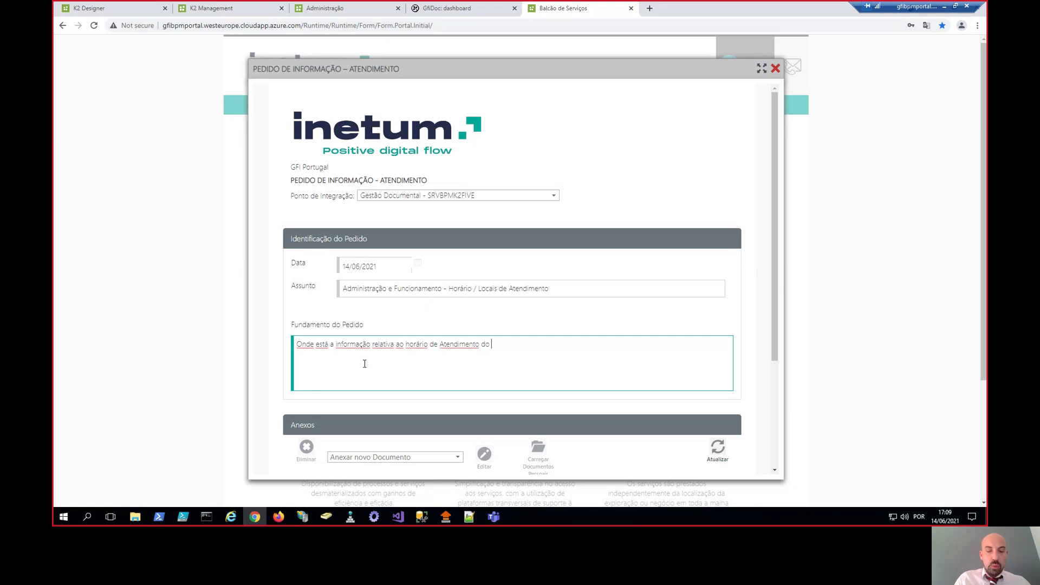
pyautogui.write('Balcão de Vi')
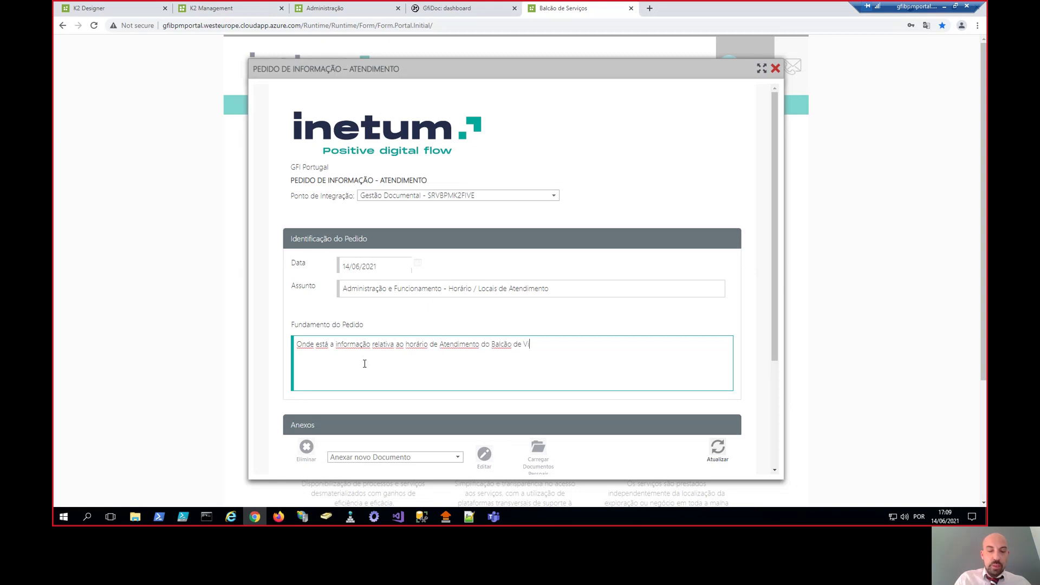
pyautogui.write('la Nova de Gaia?')
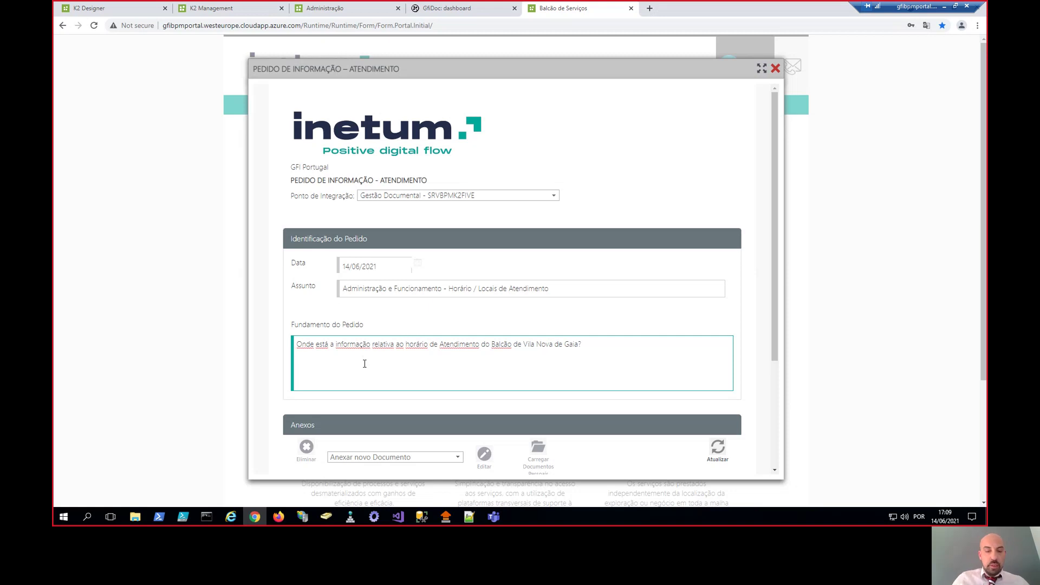
pyautogui.press('Return')
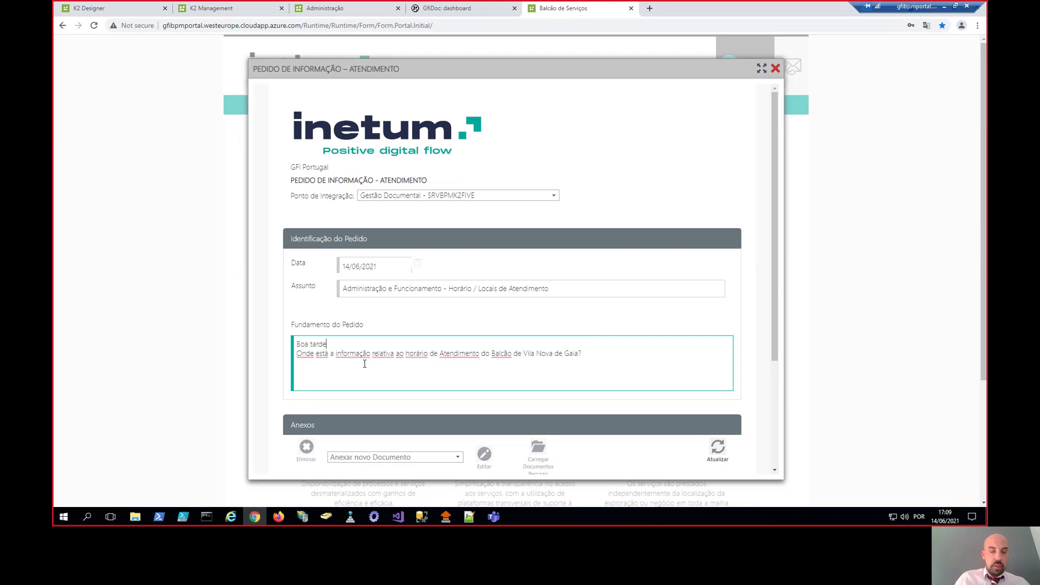
pyautogui.press('Return')
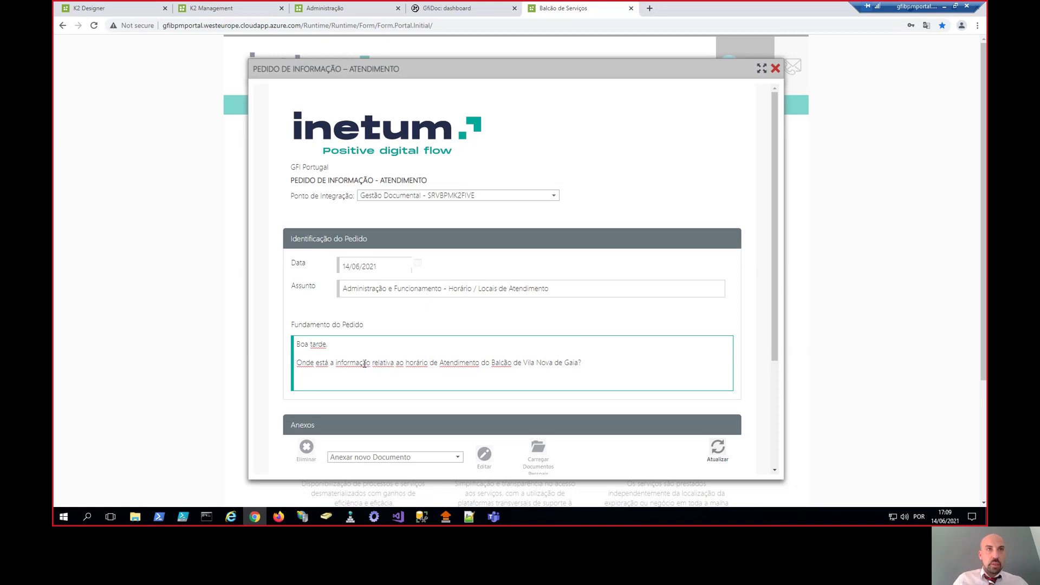
pyautogui.press('Return')
pyautogui.write('Obriga')
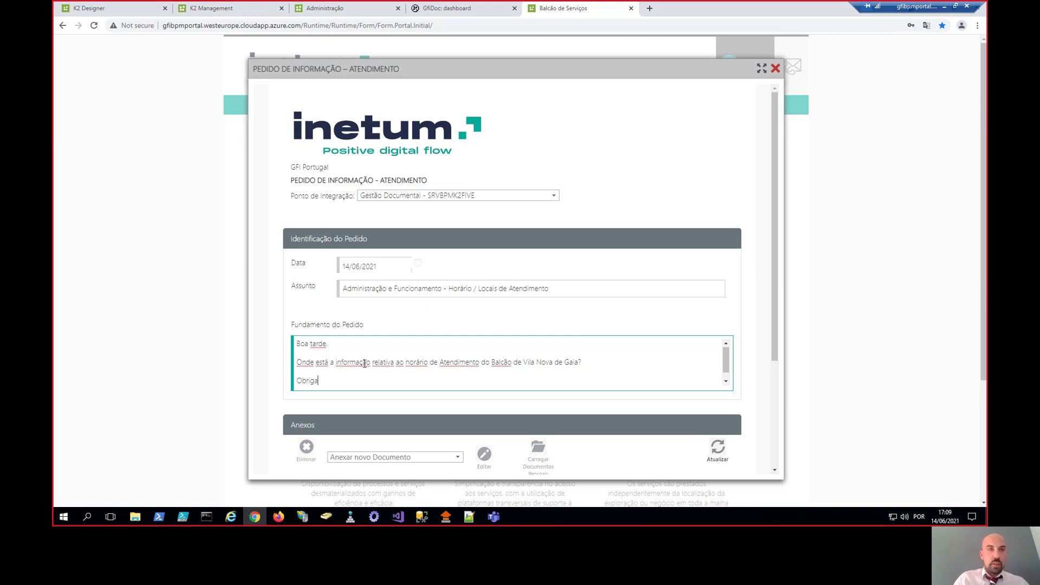
pyautogui.write('do.')
pyautogui.scroll(-3, 496, 239)
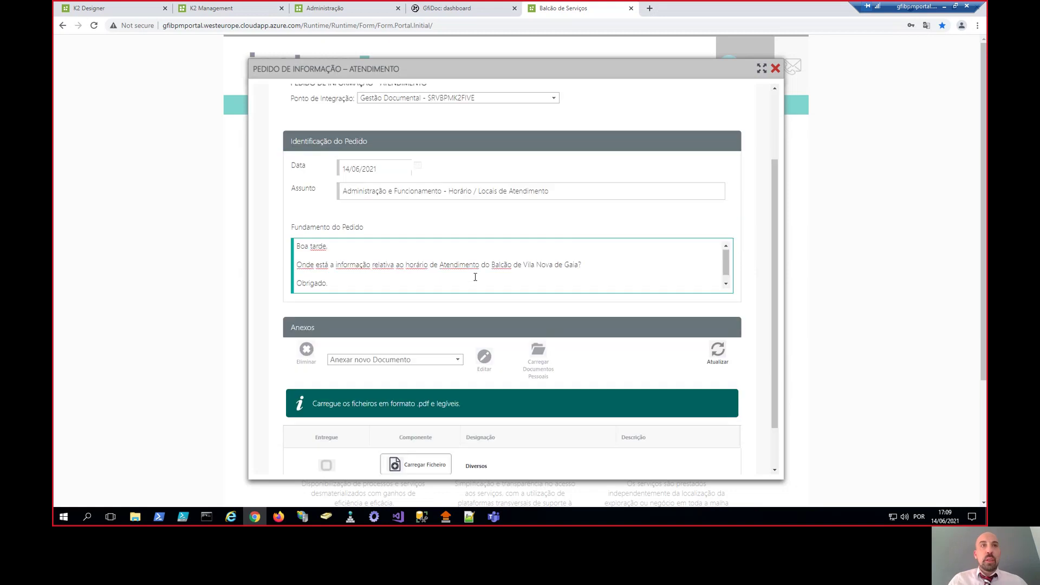
pyautogui.scroll(-1, 477, 274)
pyautogui.scroll(-1, 477, 389)
# - Attach the PortalAttachment file to the information request
pyautogui.click(422, 421)
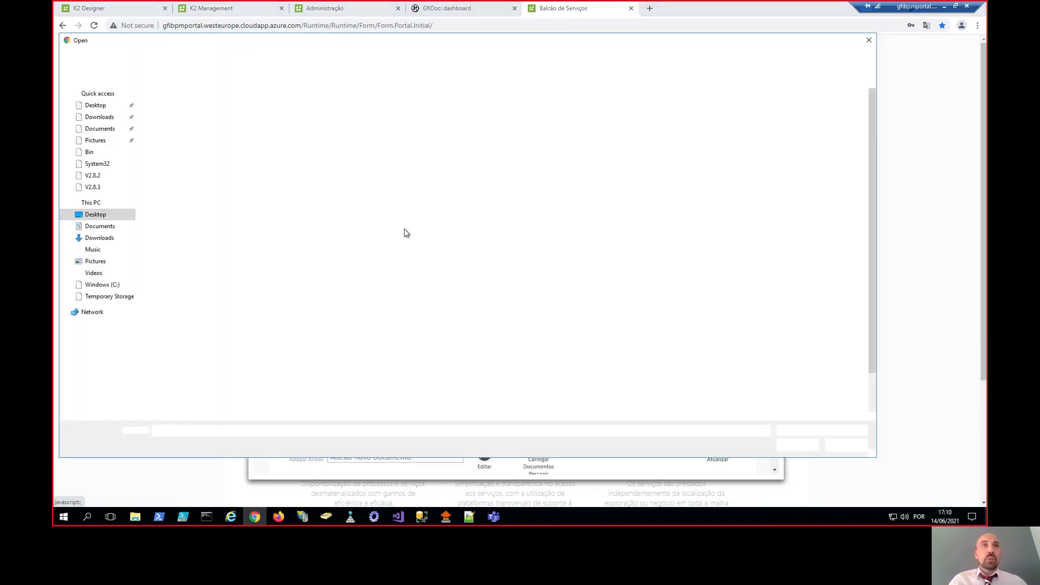
pyautogui.scroll(-3, 253, 282)
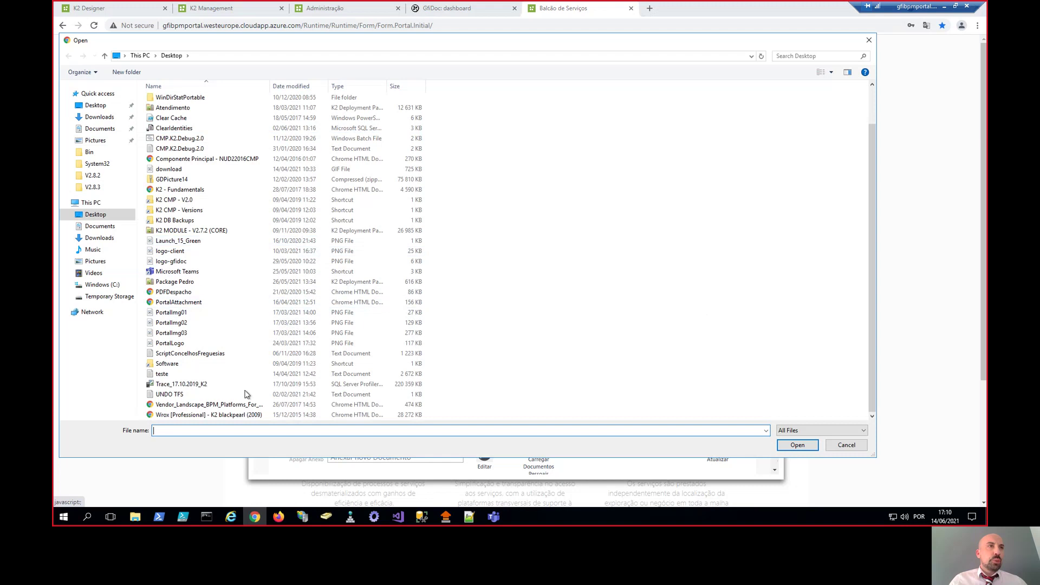
pyautogui.click(192, 302)
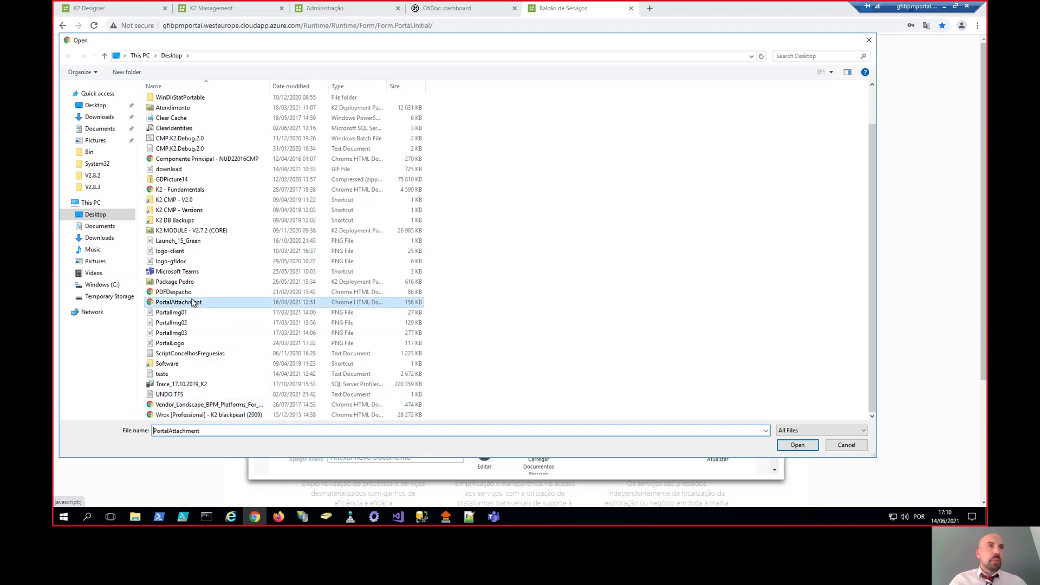
pyautogui.click(786, 445)
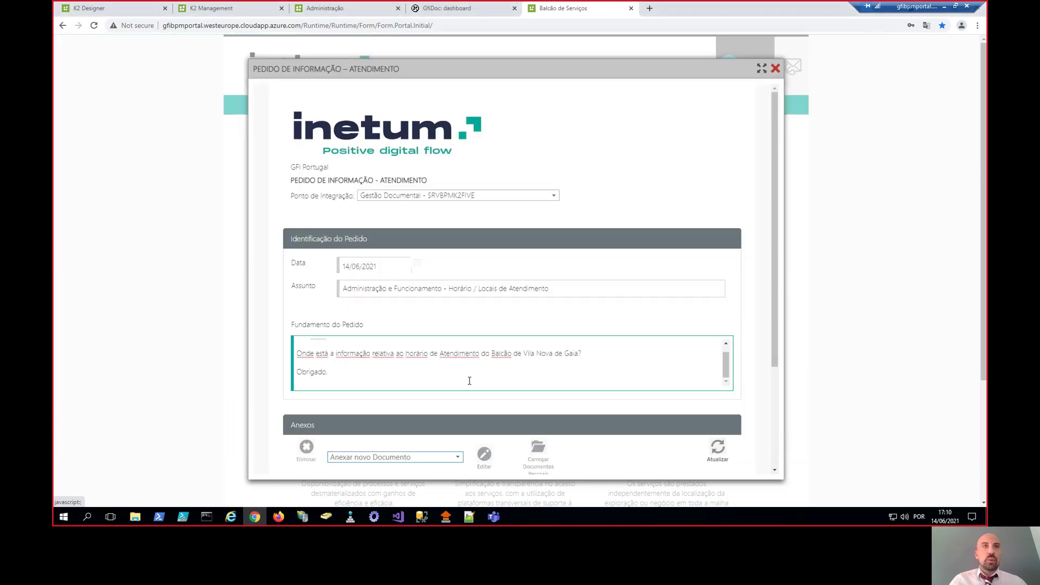
# - Submit the request with Avançar, acknowledge the success message, and close the form
pyautogui.scroll(-3, 469, 379)
pyautogui.scroll(-1, 446, 396)
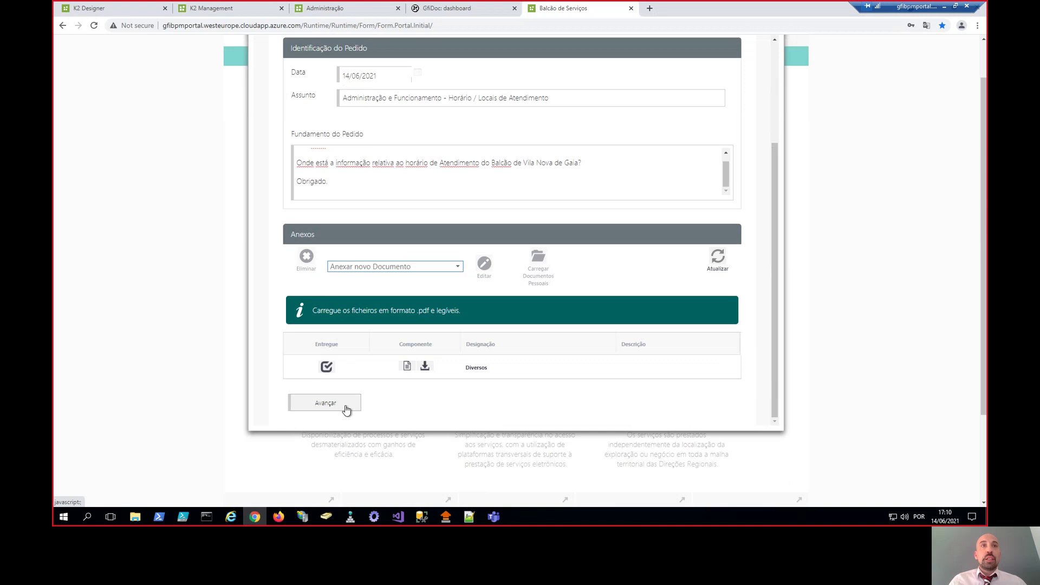
pyautogui.click(346, 408)
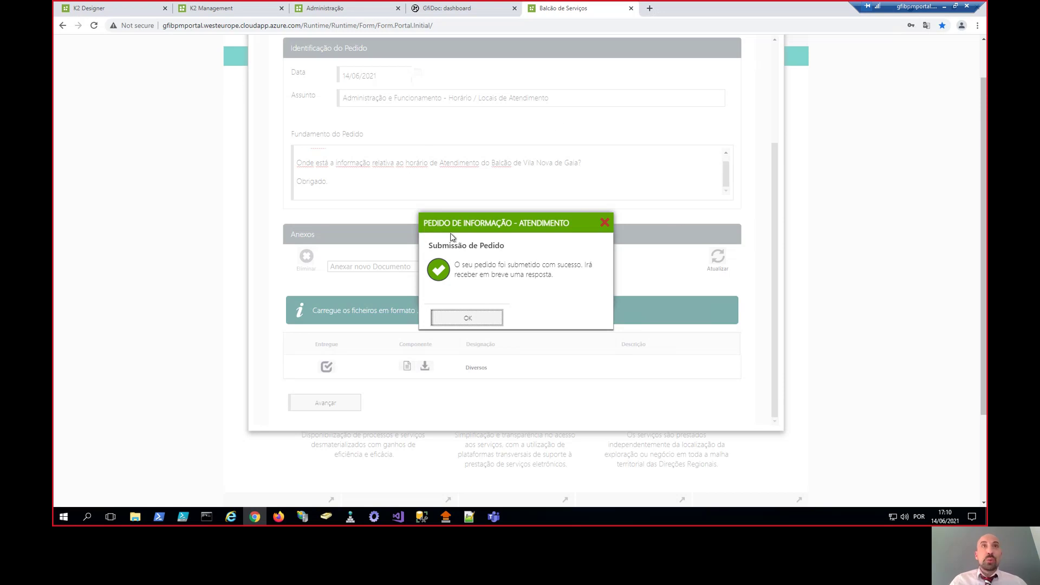
pyautogui.click(469, 318)
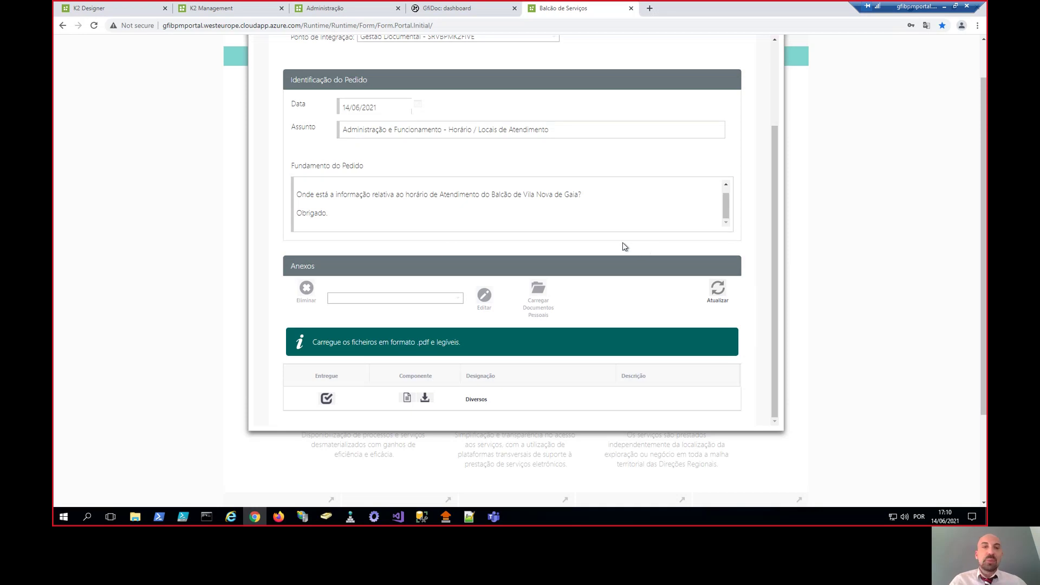
pyautogui.scroll(3, 622, 242)
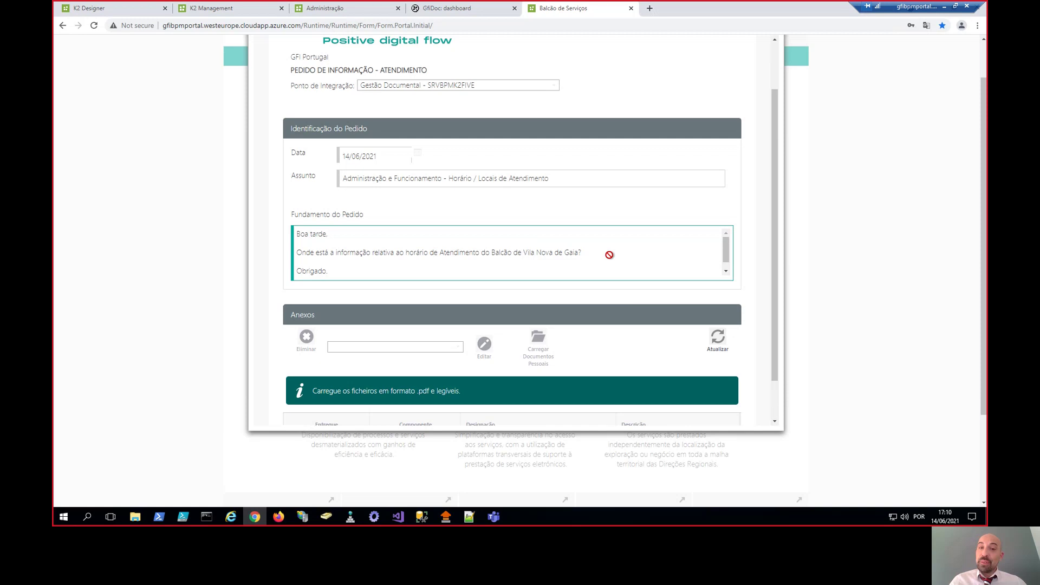
pyautogui.scroll(5, 691, 267)
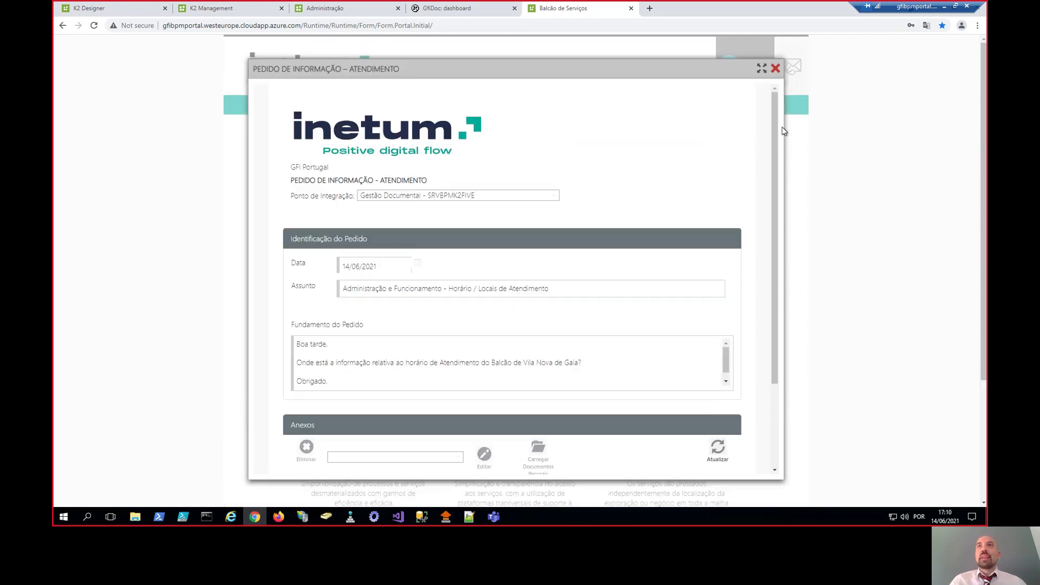
pyautogui.click(775, 69)
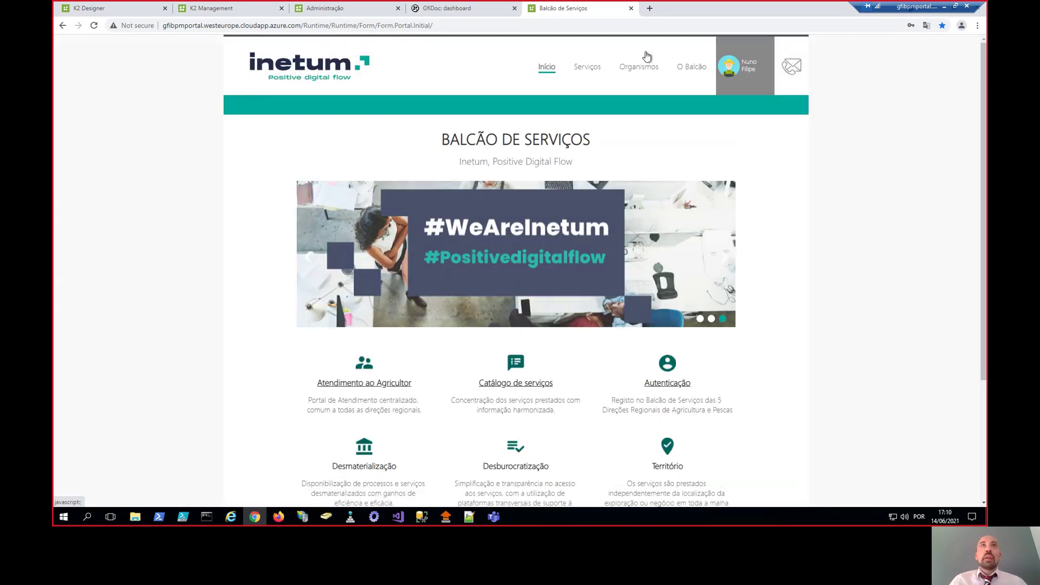
# - Switch to GfiDoc and list all tasks, not just Pendente ones, under Tarefas
pyautogui.click(489, 10)
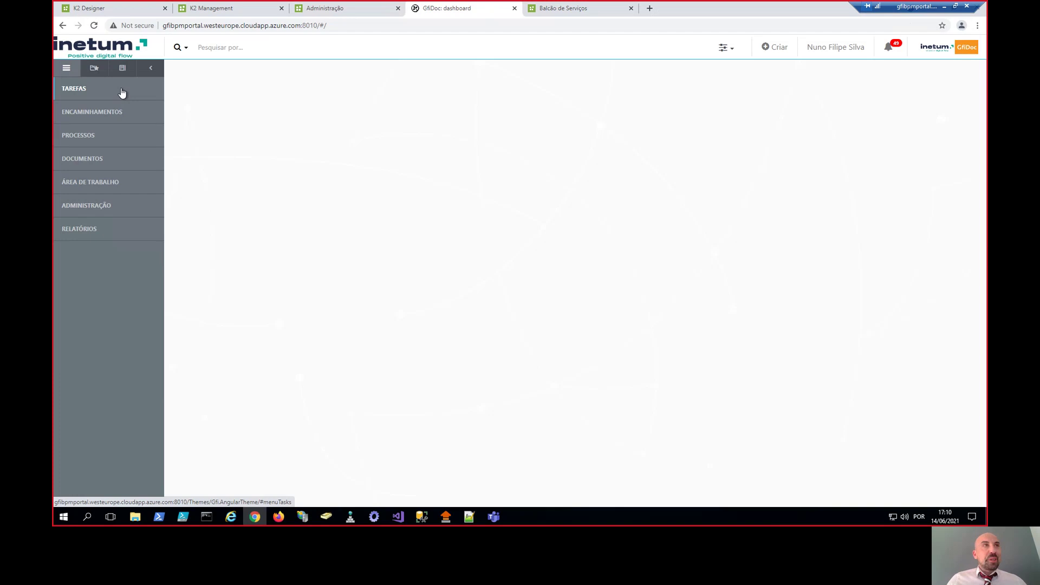
pyautogui.click(122, 93)
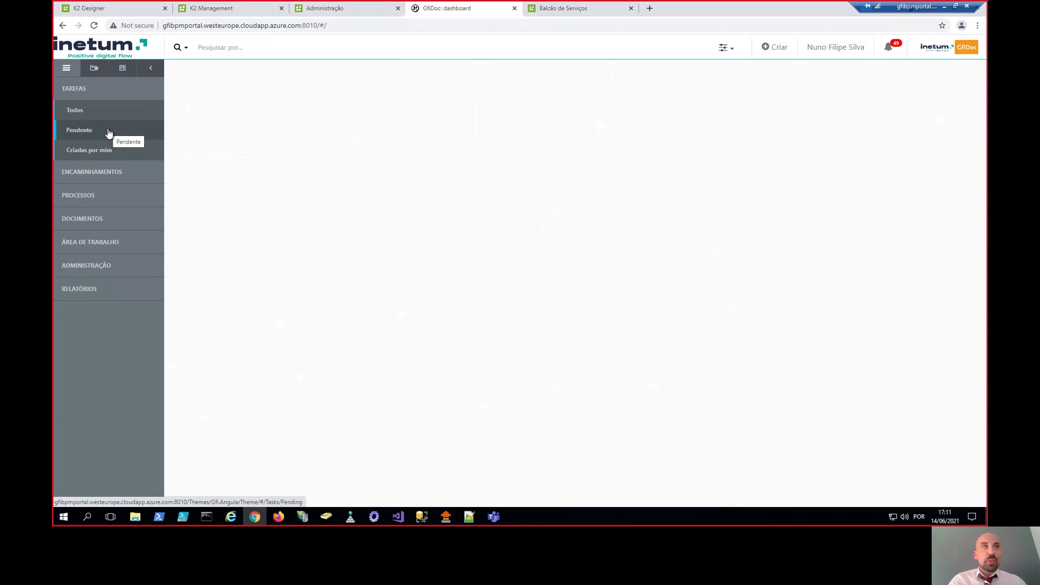
pyautogui.click(108, 130)
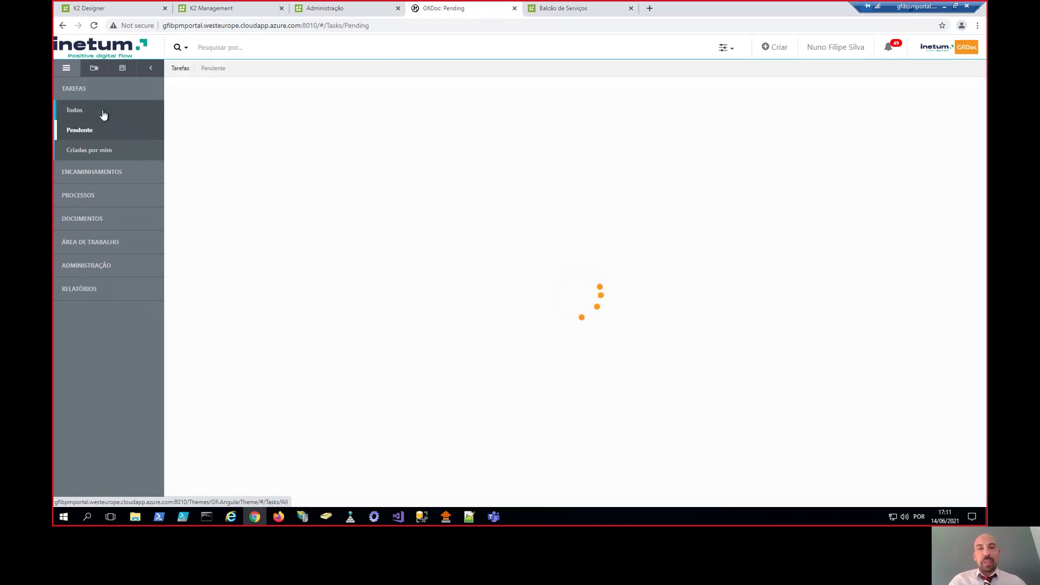
pyautogui.click(103, 111)
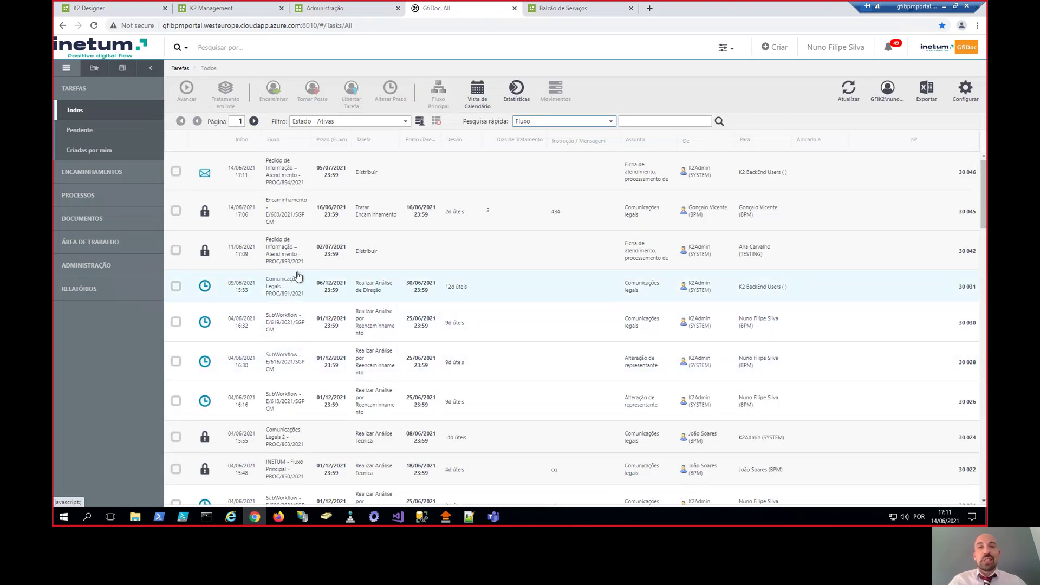
# - Browse the task list, checking tasks 30 031, PROC/893/2021 and 30 012
pyautogui.click(511, 287)
pyautogui.click(513, 252)
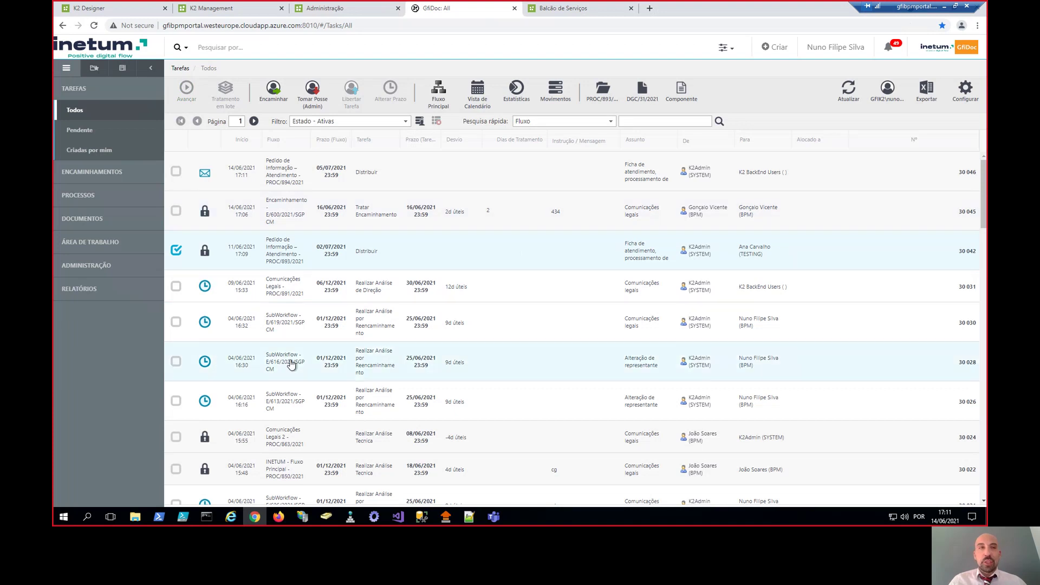
pyautogui.scroll(-3, 272, 364)
pyautogui.scroll(-2, 251, 378)
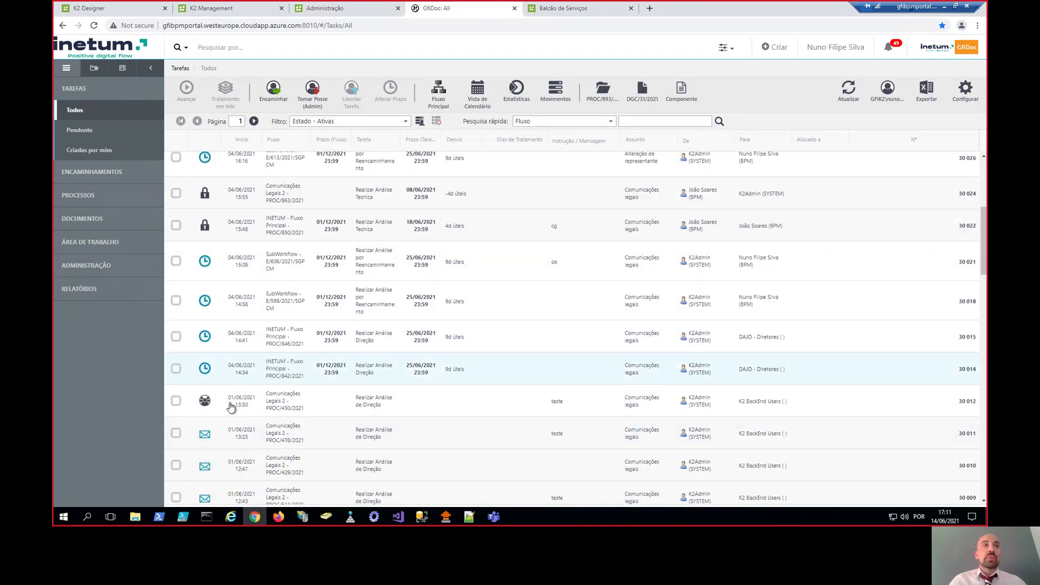
pyautogui.click(222, 407)
pyautogui.scroll(-7, 325, 379)
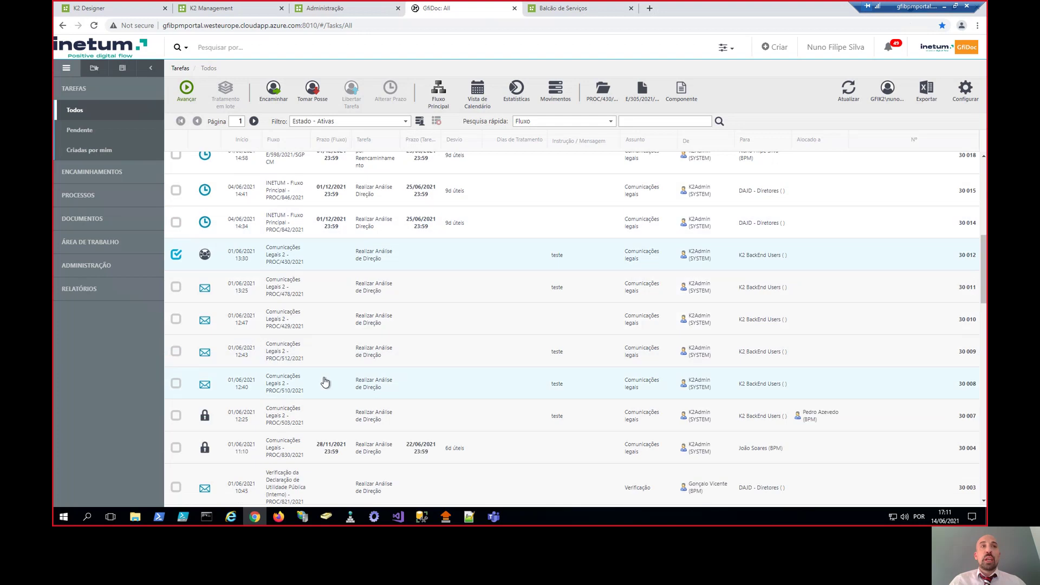
pyautogui.scroll(5, 321, 378)
pyautogui.scroll(7, 321, 378)
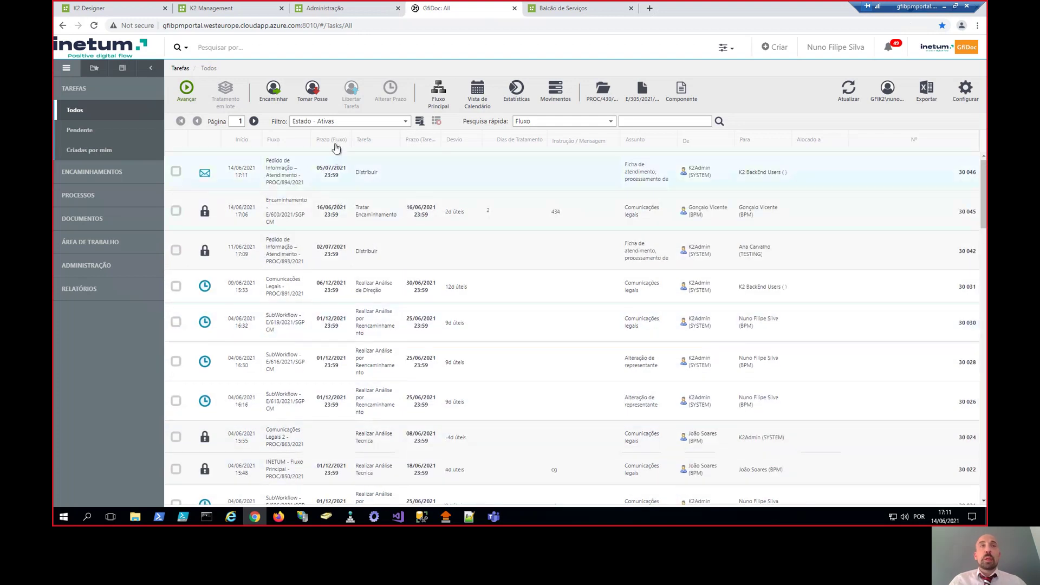
# - Open the Filtro list, tick the new PROC/894/2021 request, and select the page address
pyautogui.click(355, 122)
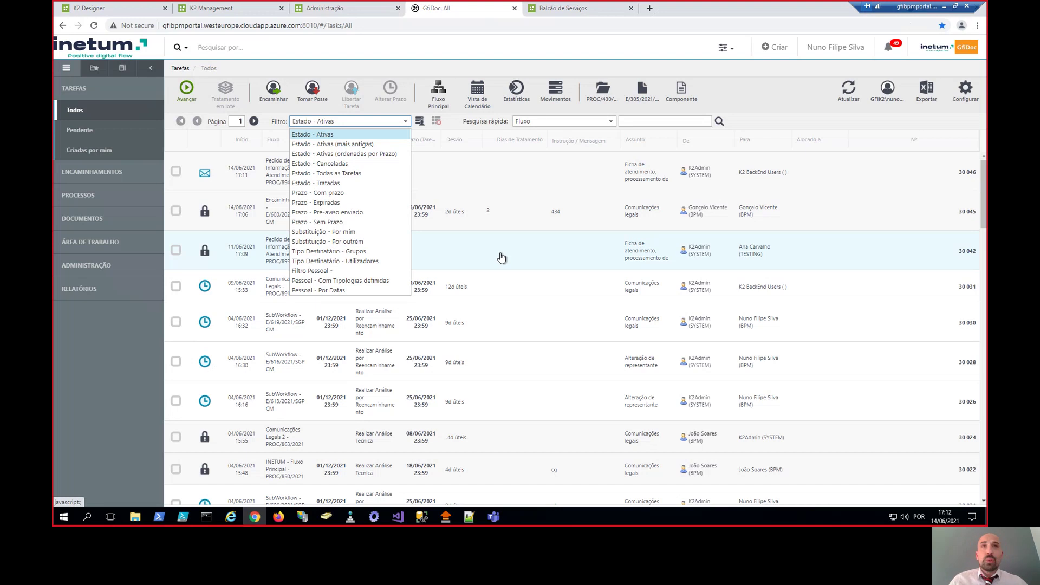
pyautogui.click(495, 183)
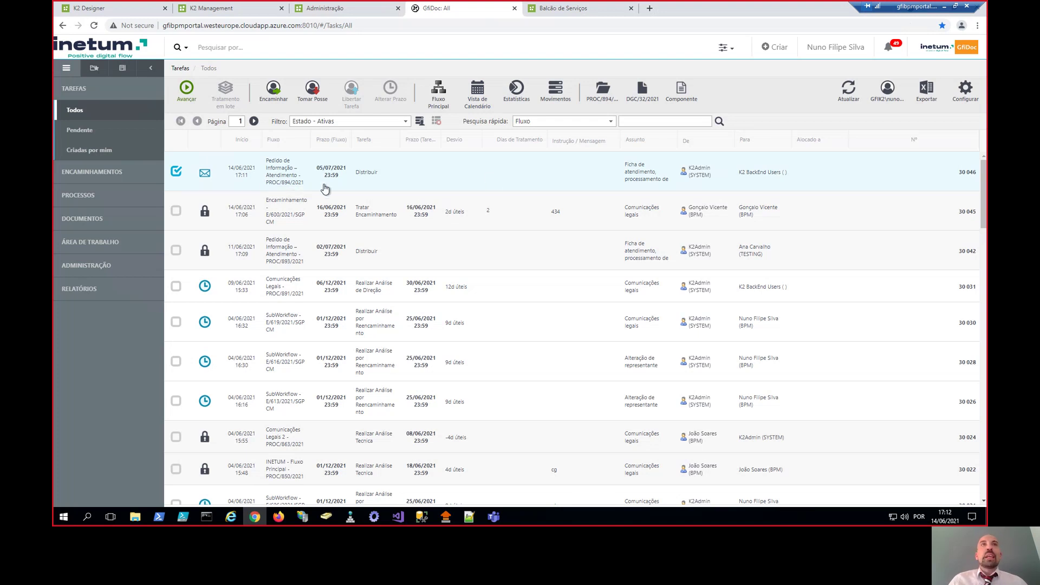
pyautogui.click(449, 27)
pyautogui.hotkey('ctrl', 'c')
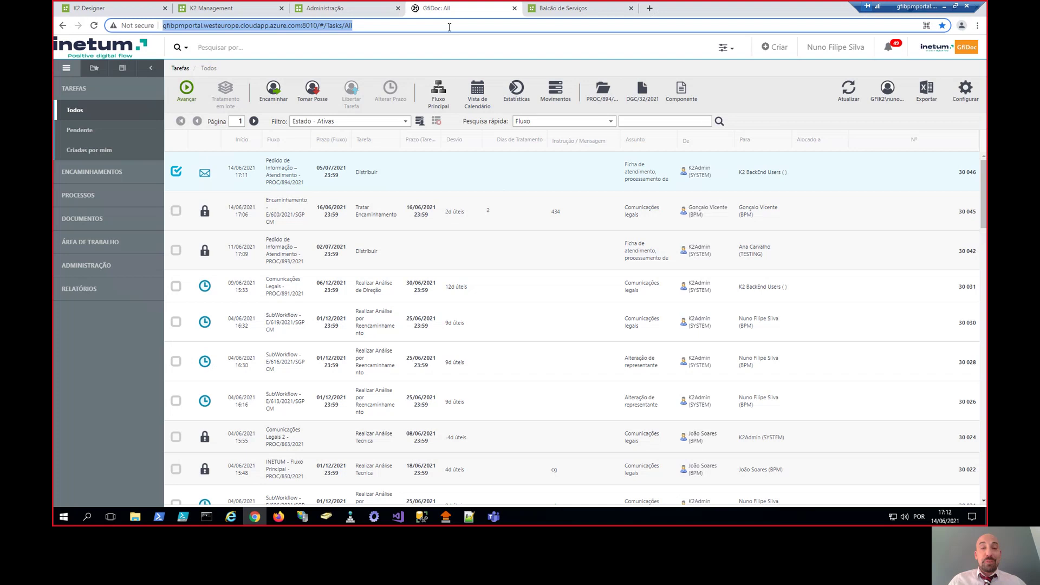
# - Load the copied GfiDoc task list in a new tab before Balcão de Serviços and tick PROC/894/2021
pyautogui.click(649, 8)
pyautogui.moveTo(704, 12); pyautogui.dragTo(562, 6)
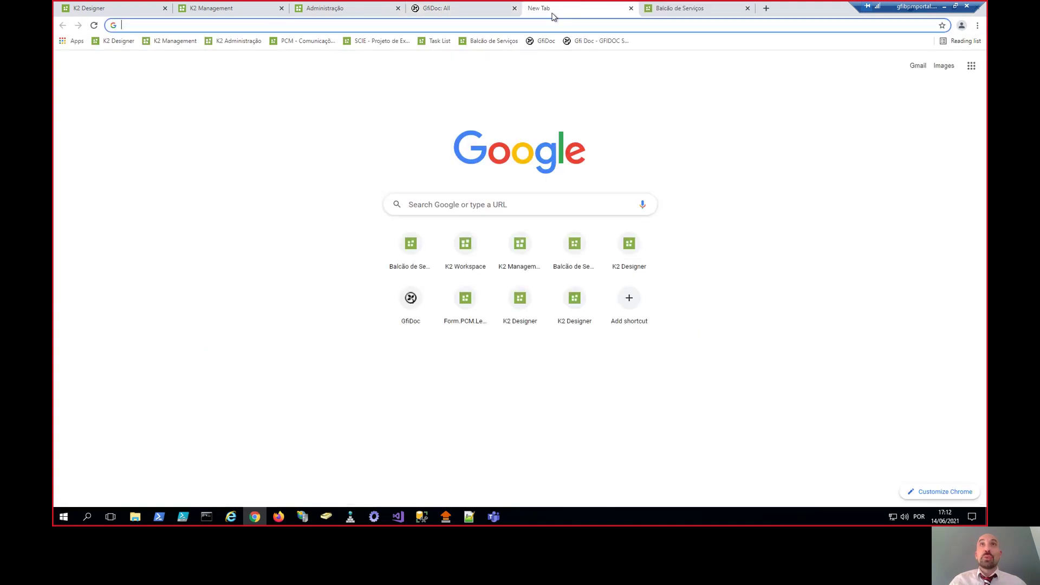
pyautogui.hotkey('ctrl', 'v')
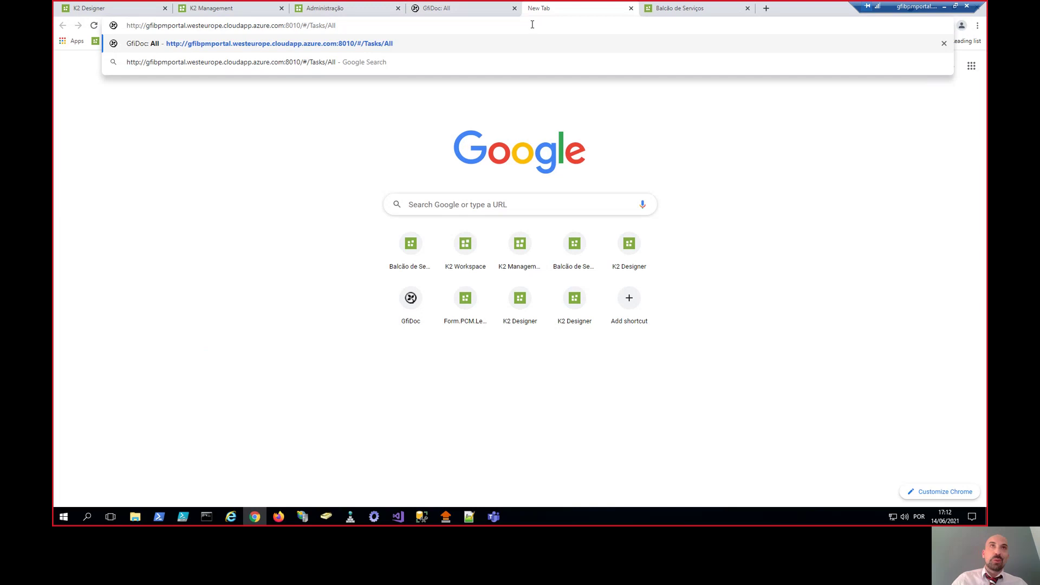
pyautogui.press('Return')
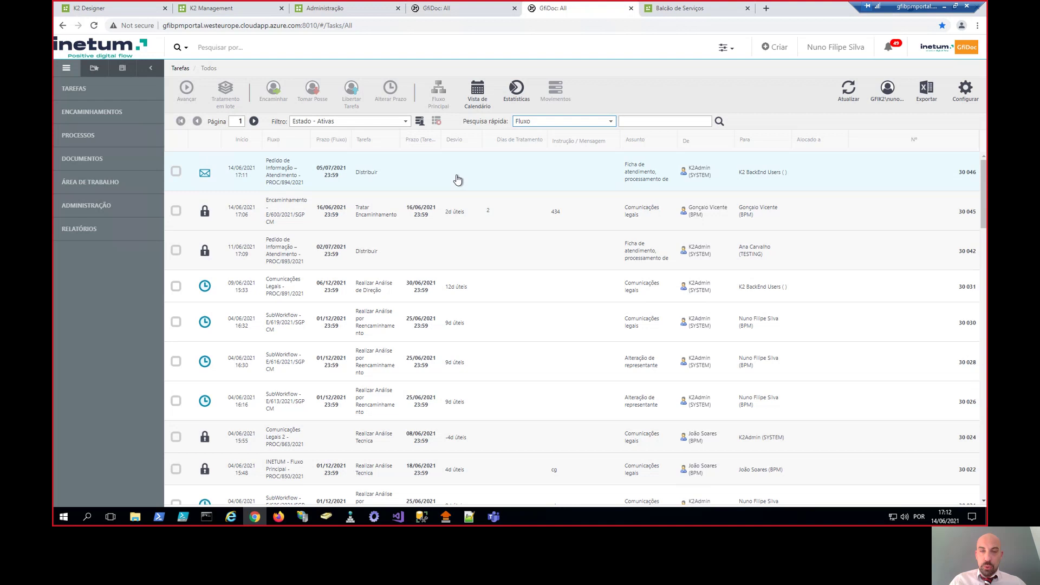
pyautogui.click(458, 180)
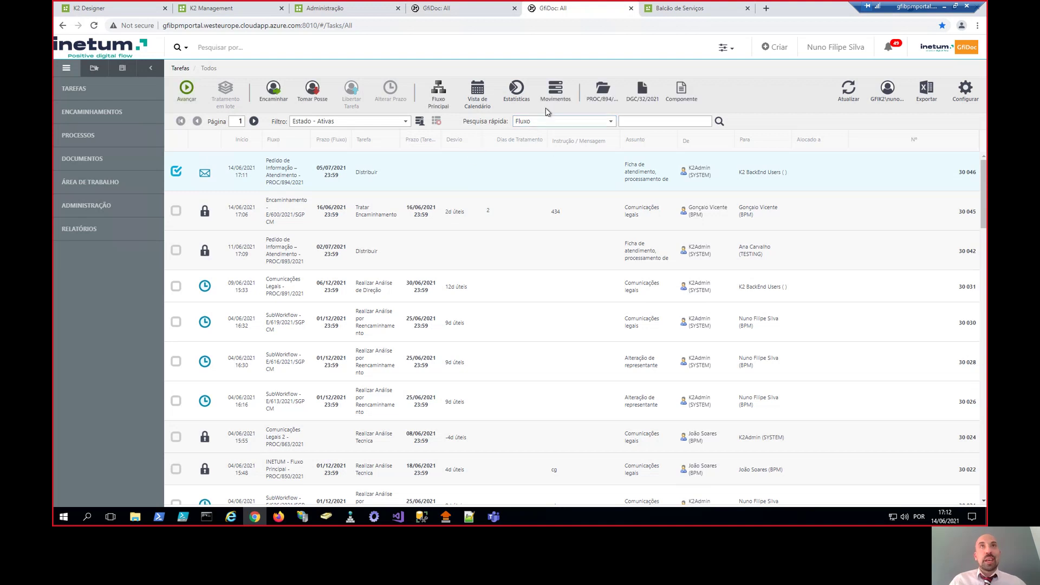
# - Pan around PROC/894/2021's Fluxo Principal diagram, including clarification and Registar Início steps, then go back to the first tab
pyautogui.click(442, 102)
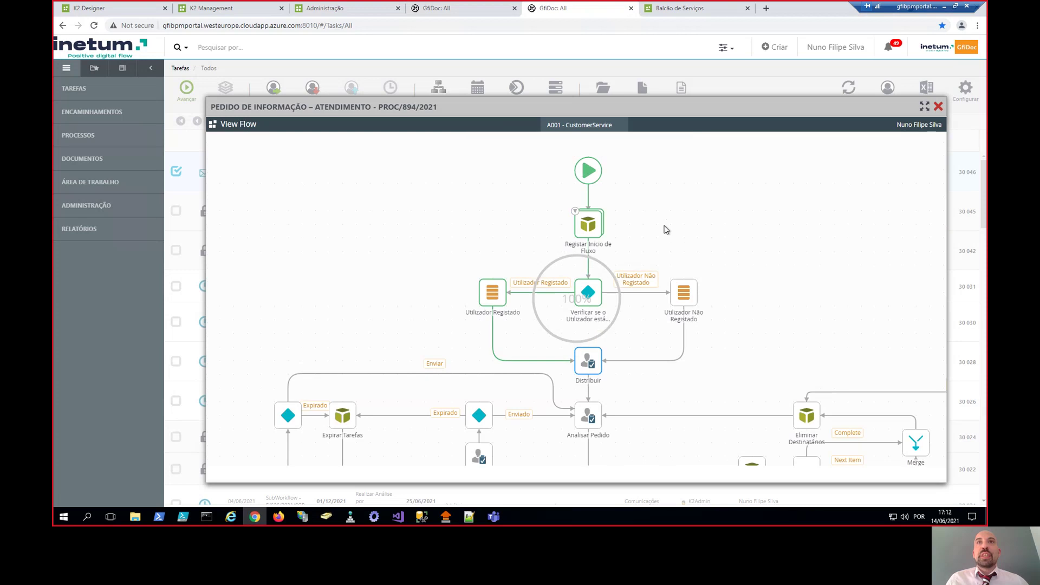
pyautogui.moveTo(772, 301); pyautogui.dragTo(771, 248)
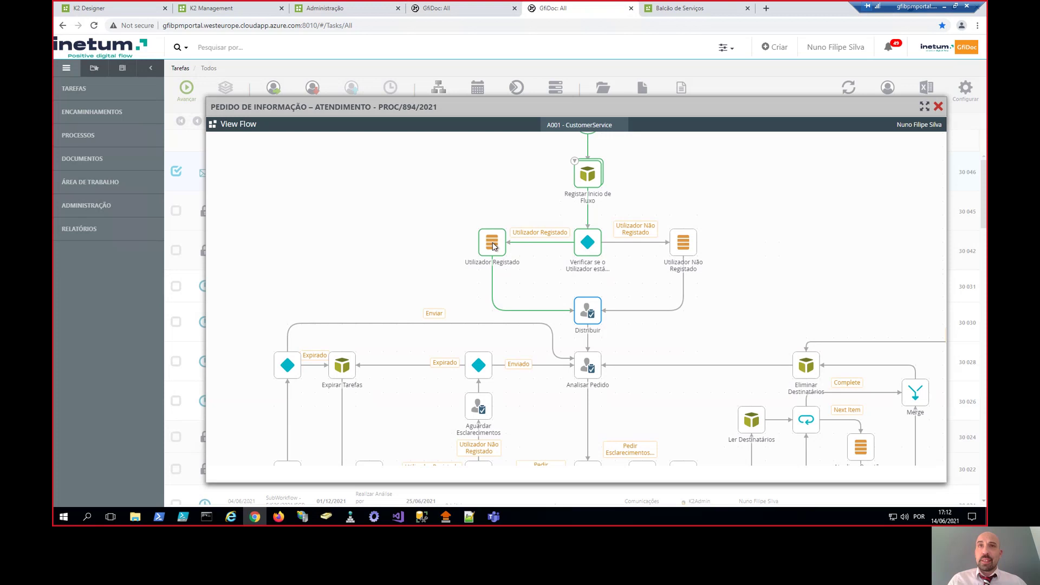
pyautogui.moveTo(678, 344); pyautogui.dragTo(705, 260)
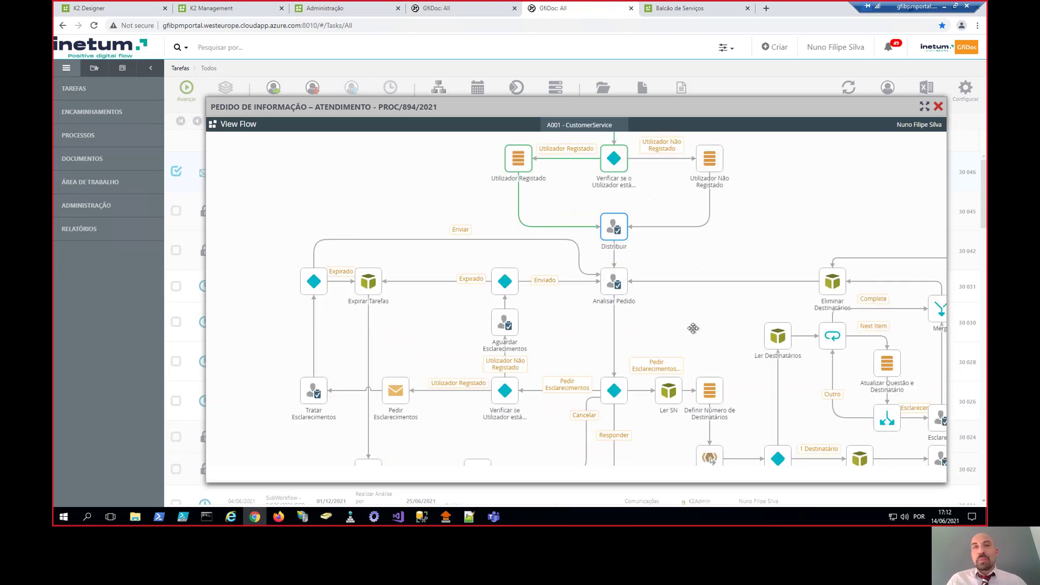
pyautogui.moveTo(694, 328); pyautogui.dragTo(642, 348)
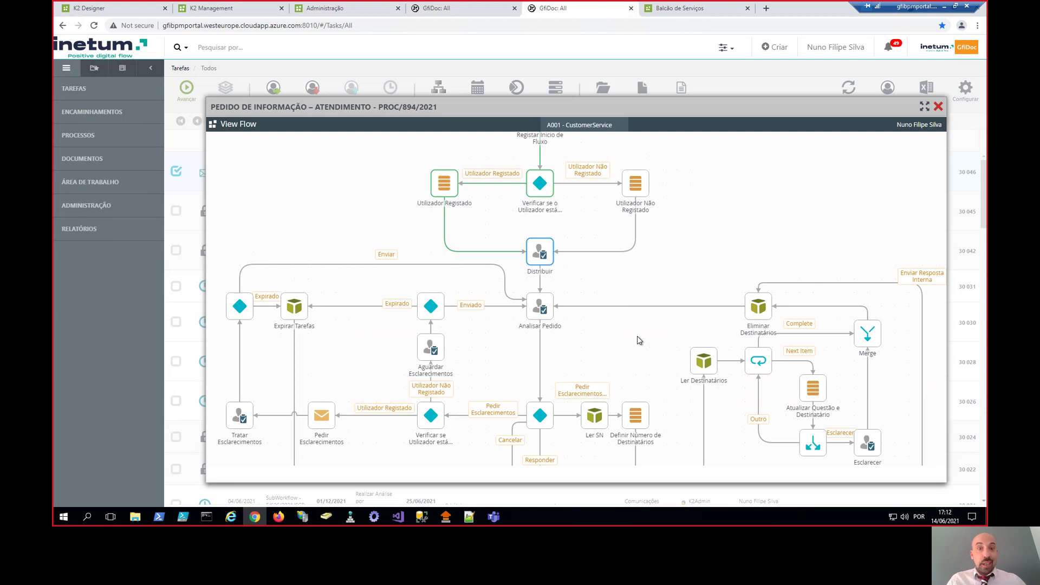
pyautogui.moveTo(675, 266); pyautogui.dragTo(694, 334)
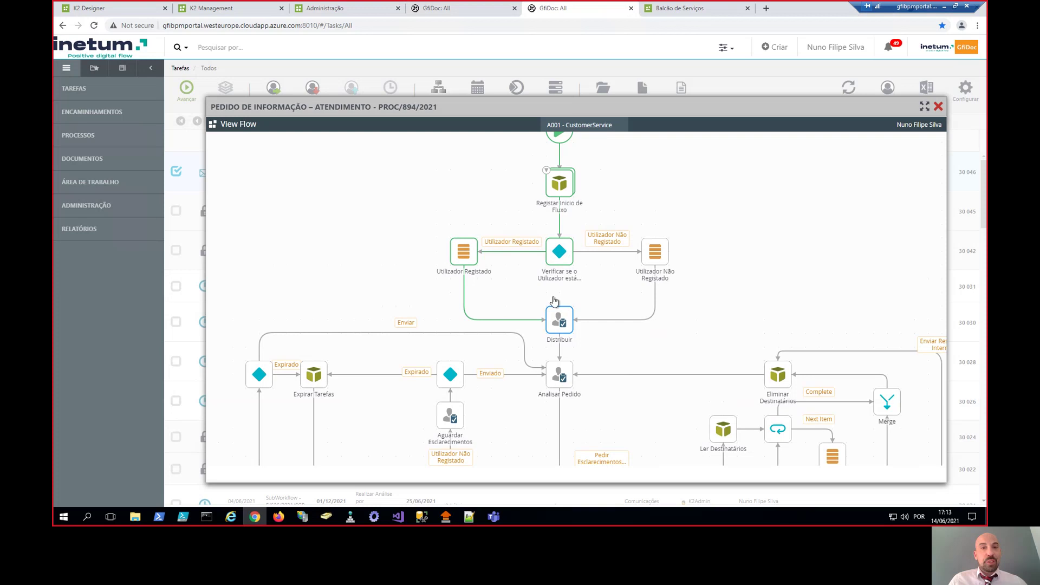
pyautogui.click(463, 7)
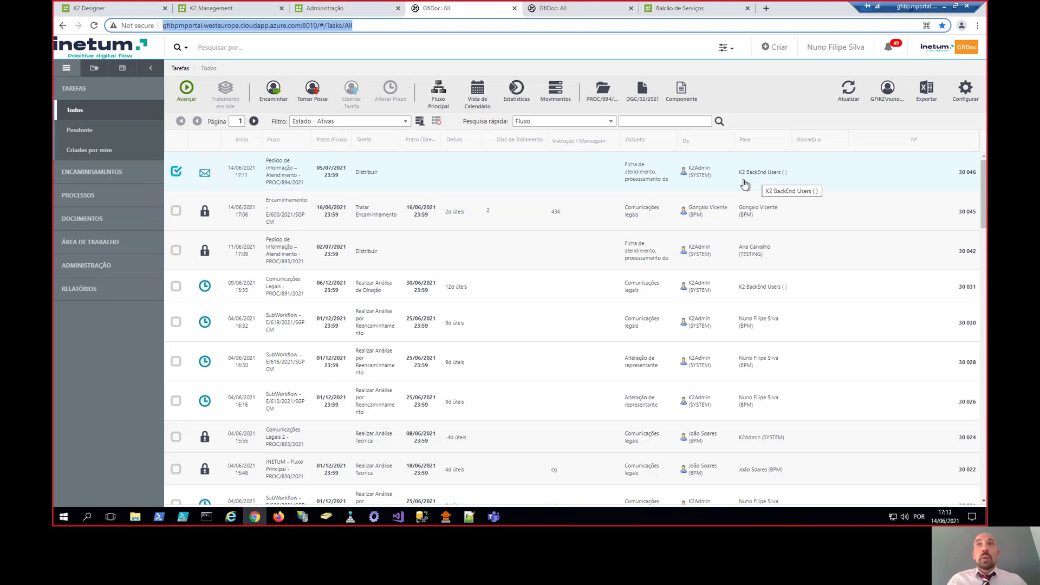
# - Open the PROC/894/2021 Distribuir task, take ownership, and view the Formulário Pedido de Informação PDF
pyautogui.doubleClick(745, 184)
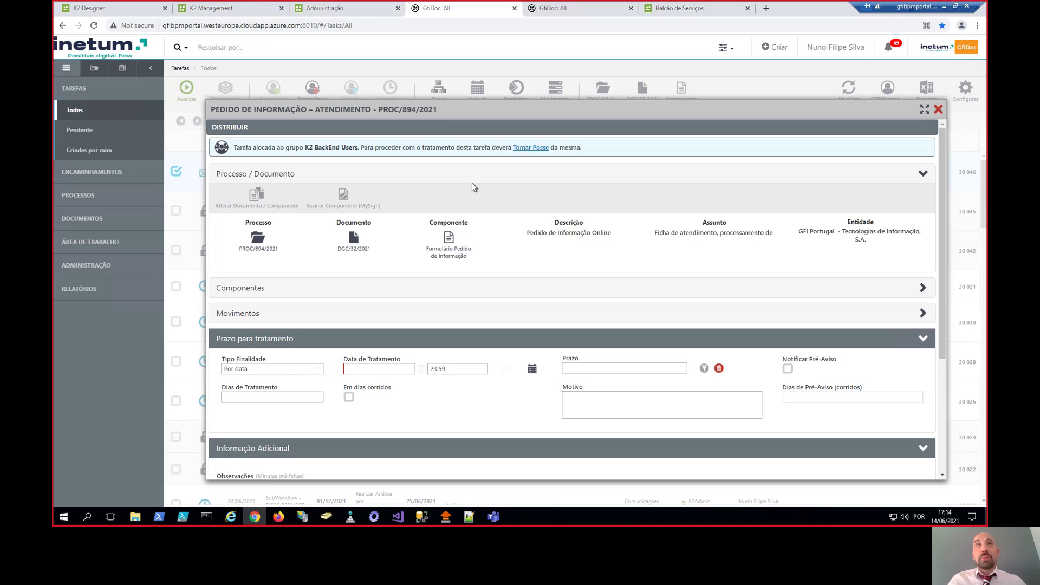
pyautogui.click(530, 153)
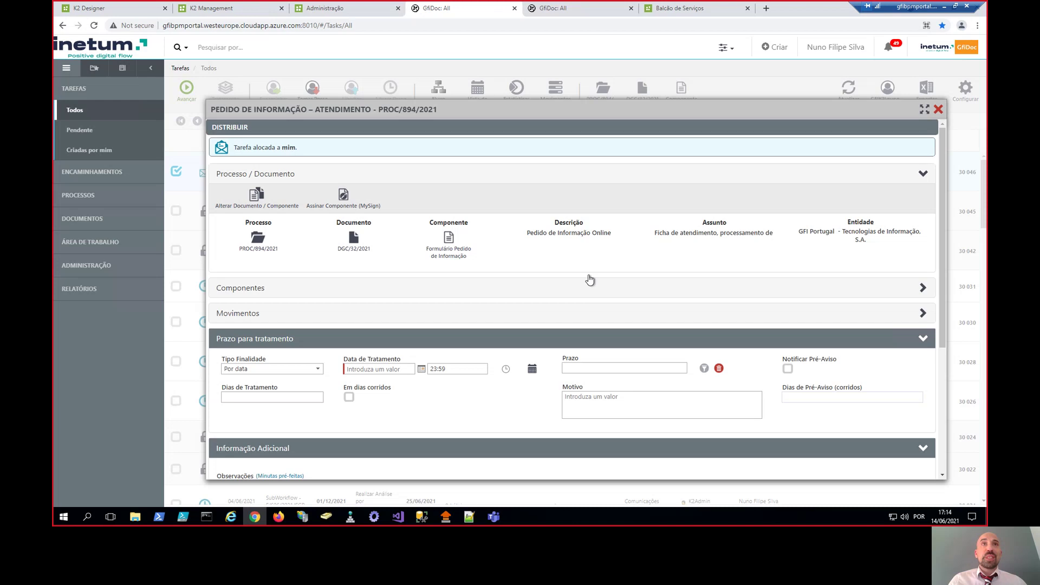
pyautogui.click(456, 257)
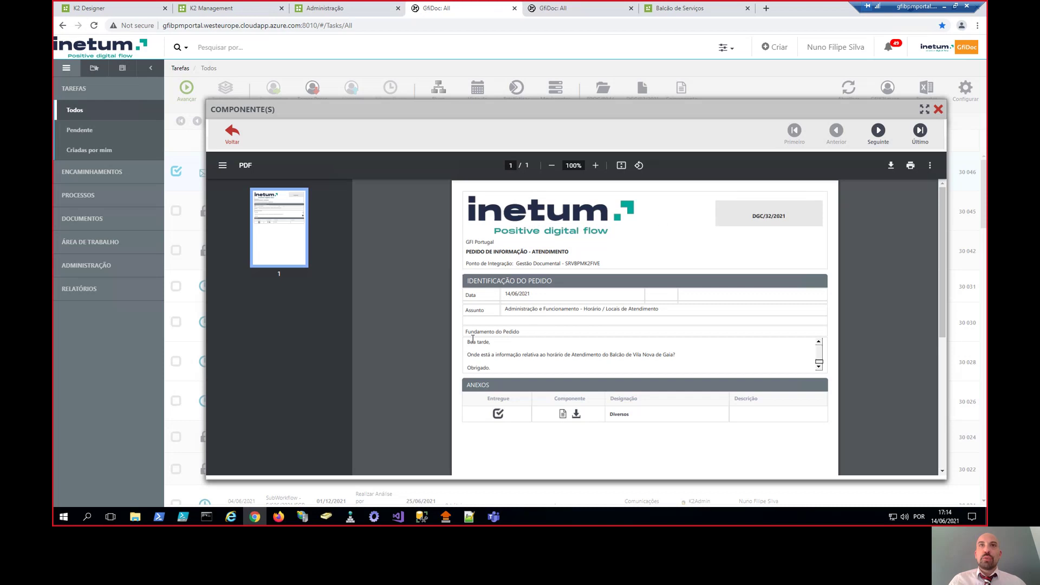
# - Step to the Organismos attachment with Seguinte, then go Voltar to the Distribuir task form
pyautogui.click(878, 132)
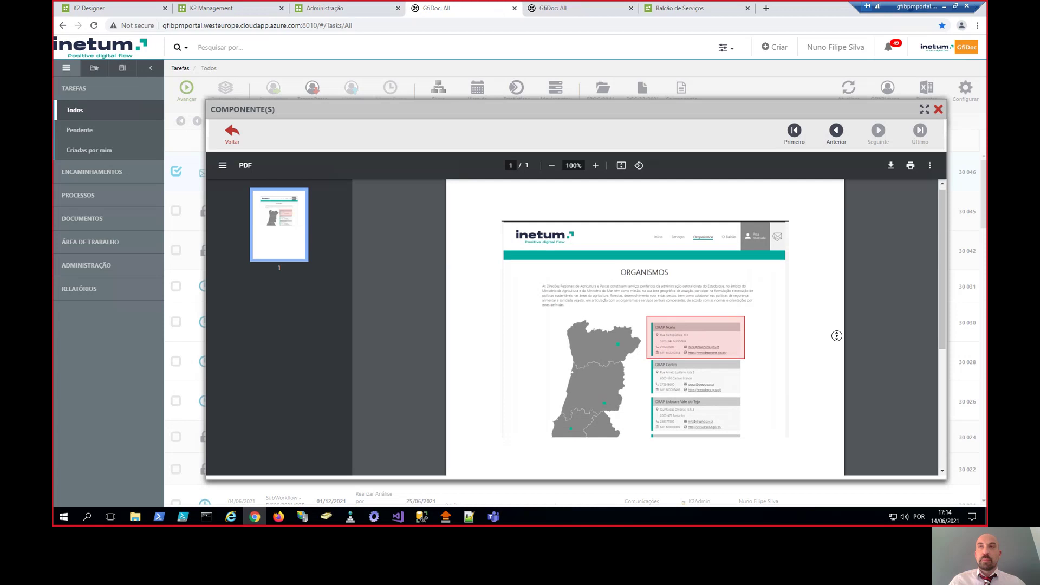
pyautogui.click(938, 110)
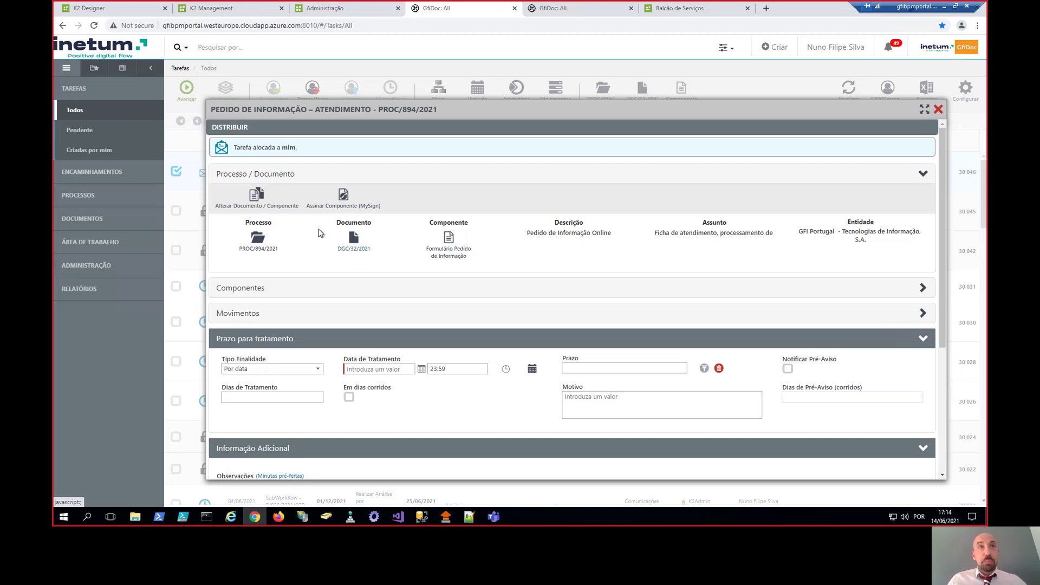
# - Open the PROC/894/2021 process record, list its documents, and close it
pyautogui.click(271, 241)
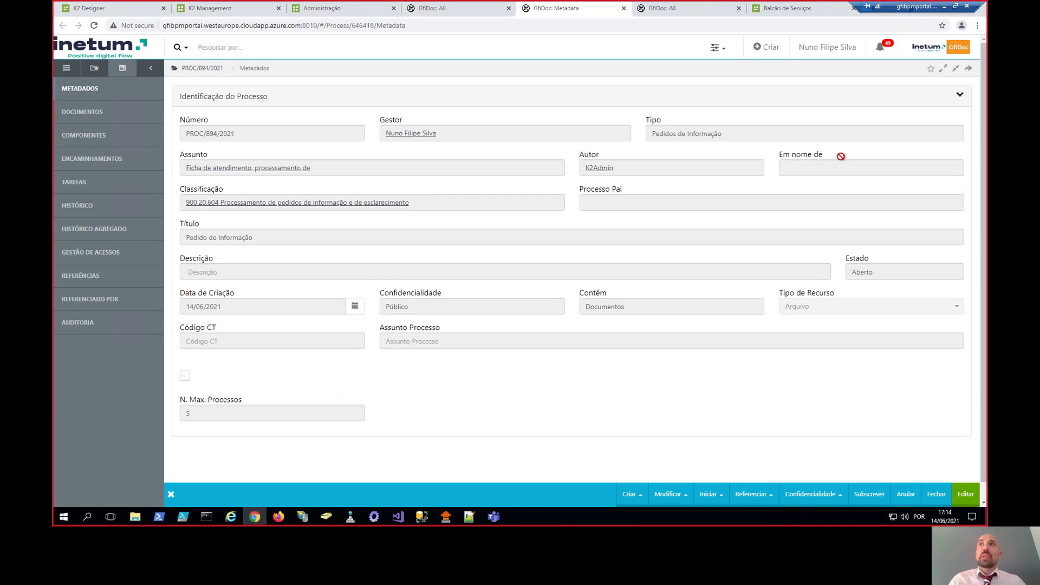
pyautogui.click(99, 115)
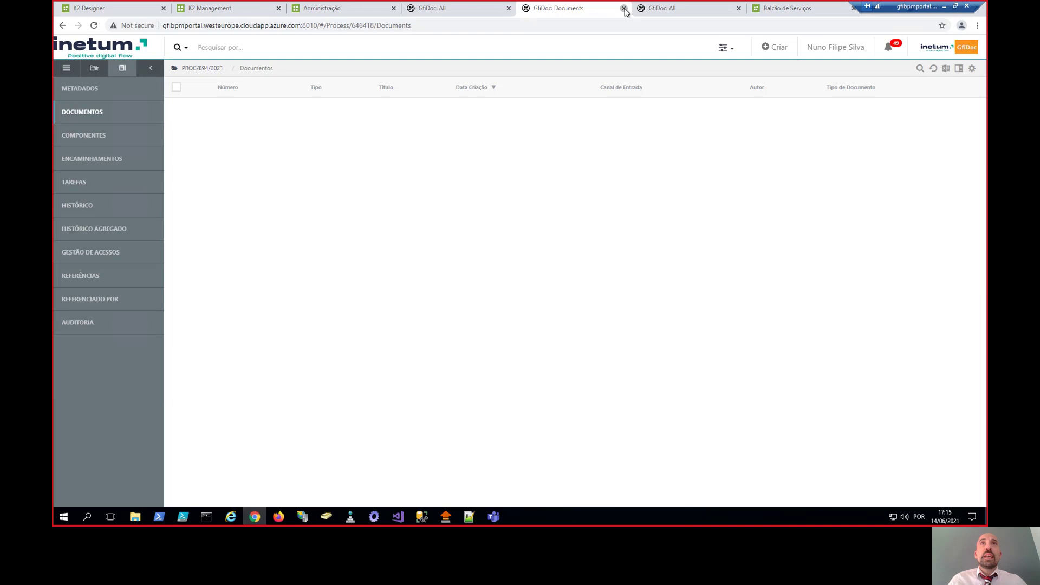
pyautogui.click(623, 8)
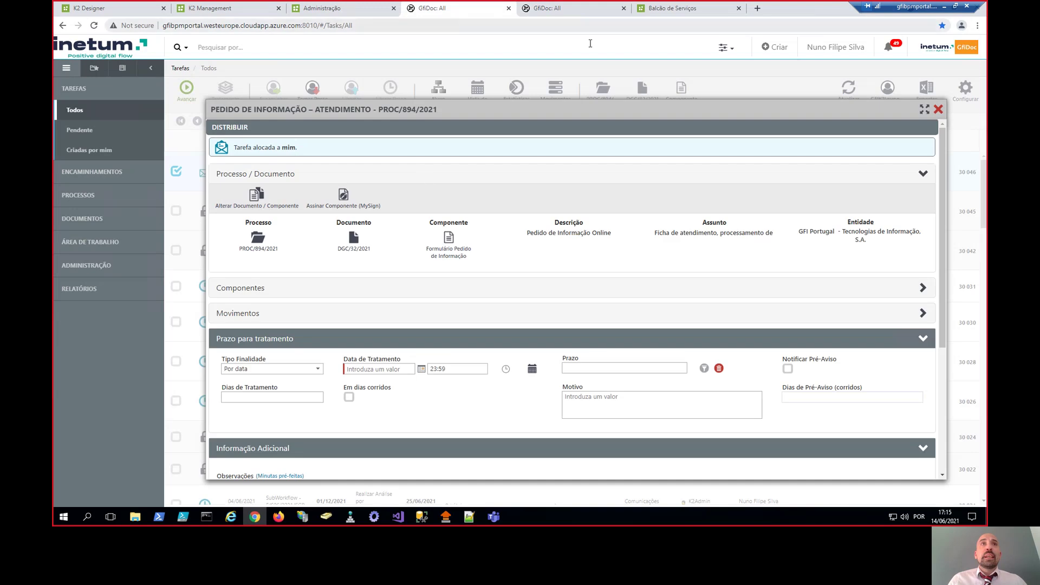
# - Preview DGC/32/2021's form and Diversos map, close the metadata, and go to Administração
pyautogui.click(355, 250)
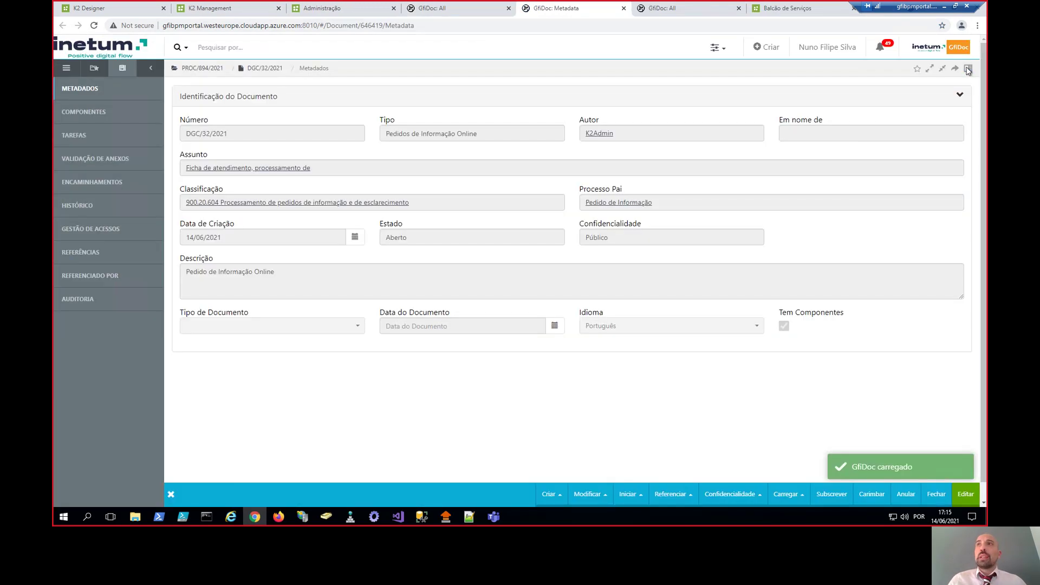
pyautogui.click(968, 68)
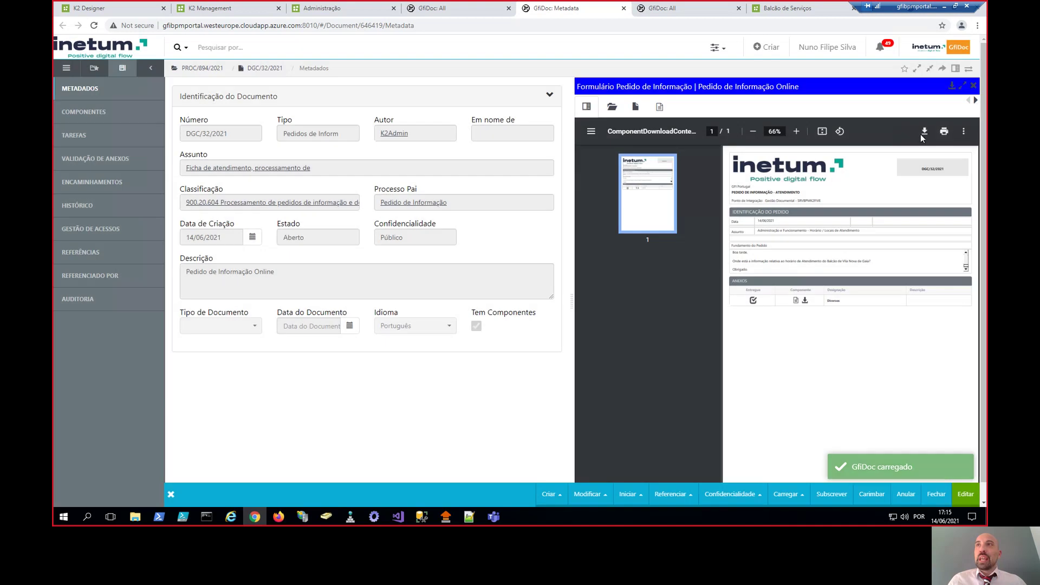
pyautogui.click(975, 101)
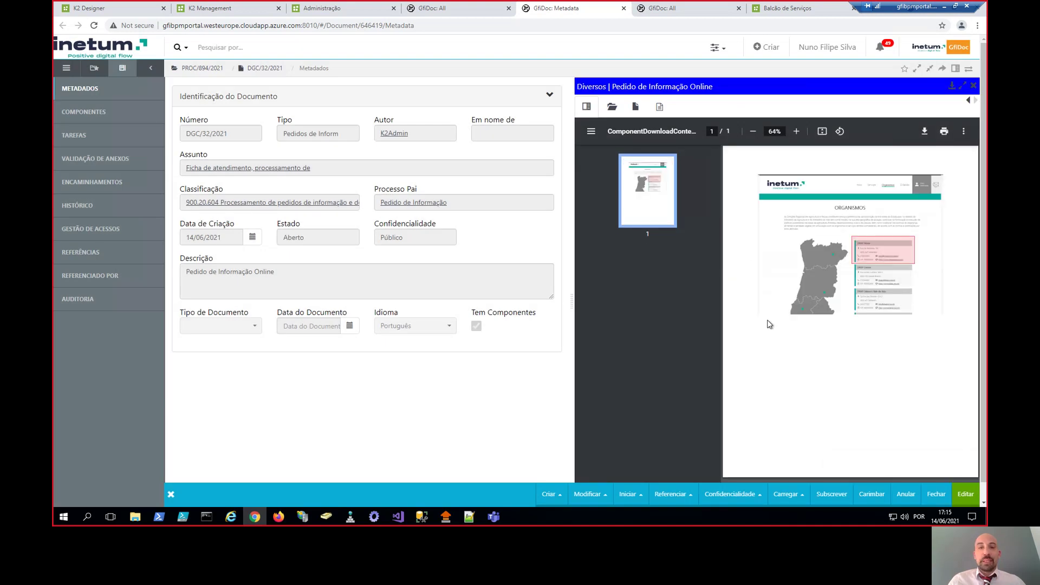
pyautogui.click(623, 8)
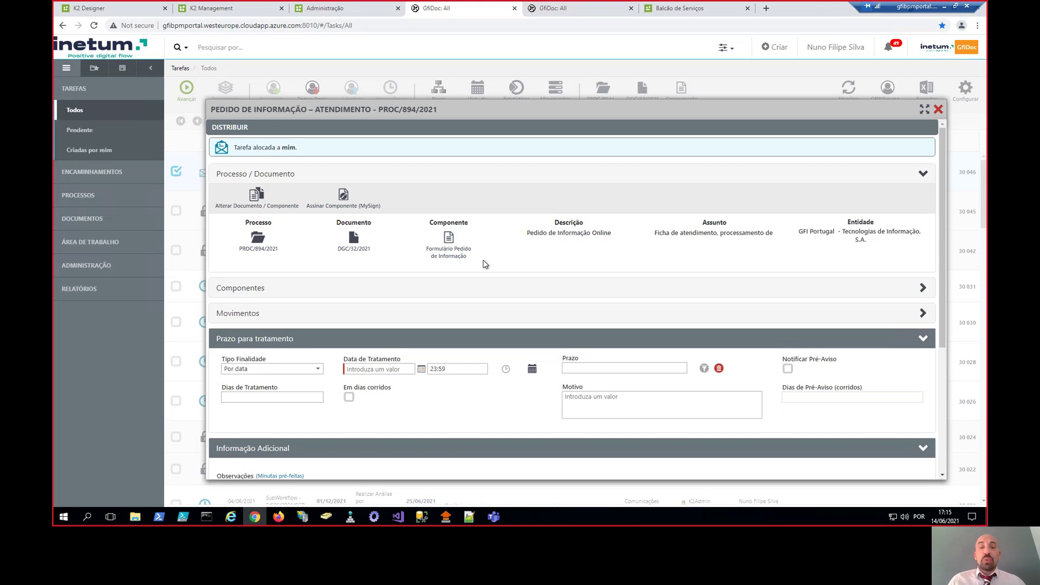
pyautogui.scroll(-1, 464, 262)
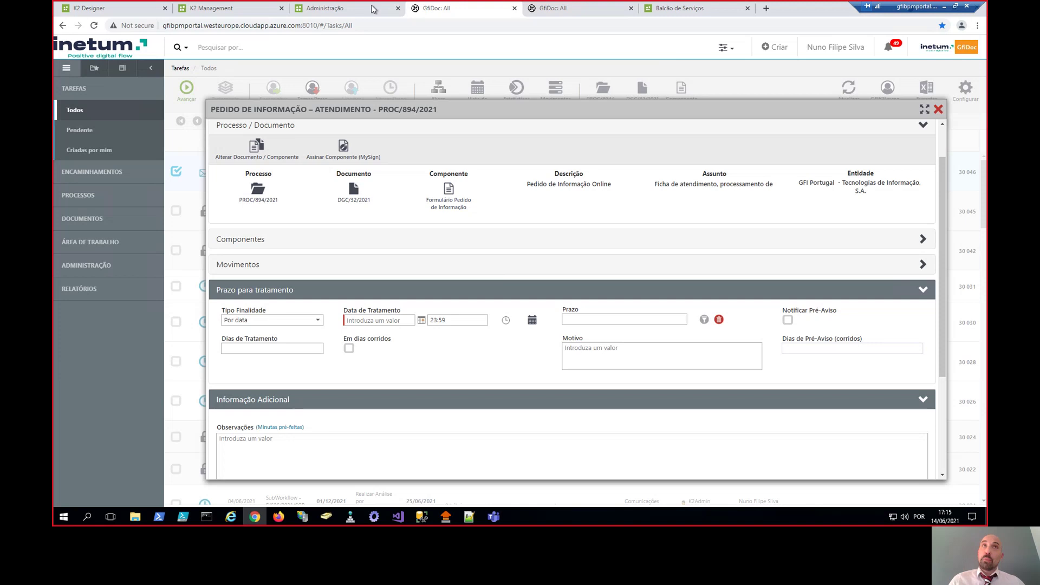
pyautogui.click(353, 8)
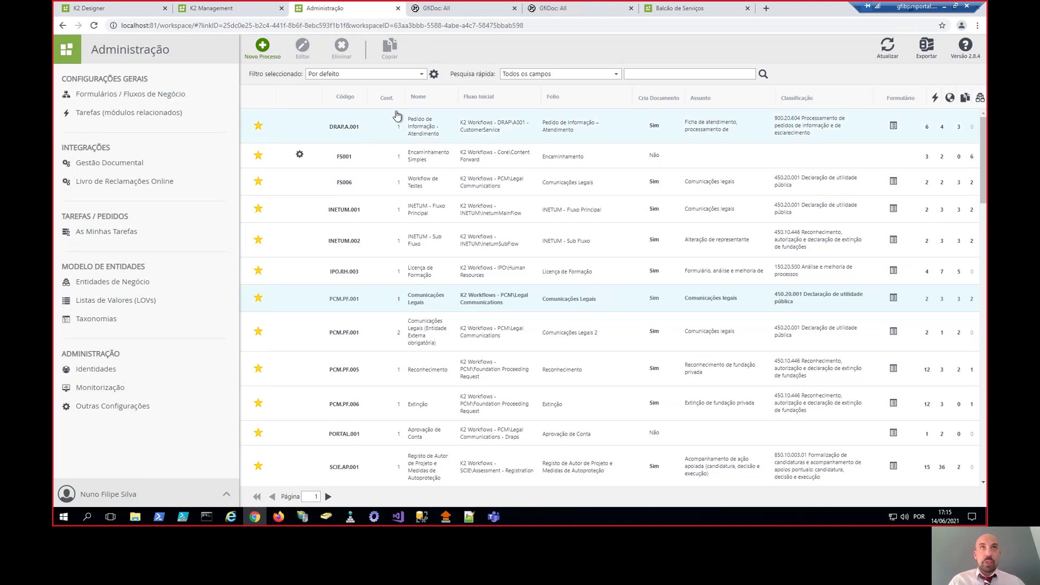
# - In K2 Designer, pan the A001 - CustomerService workflow and select the portal-registration decision
pyautogui.click(119, 11)
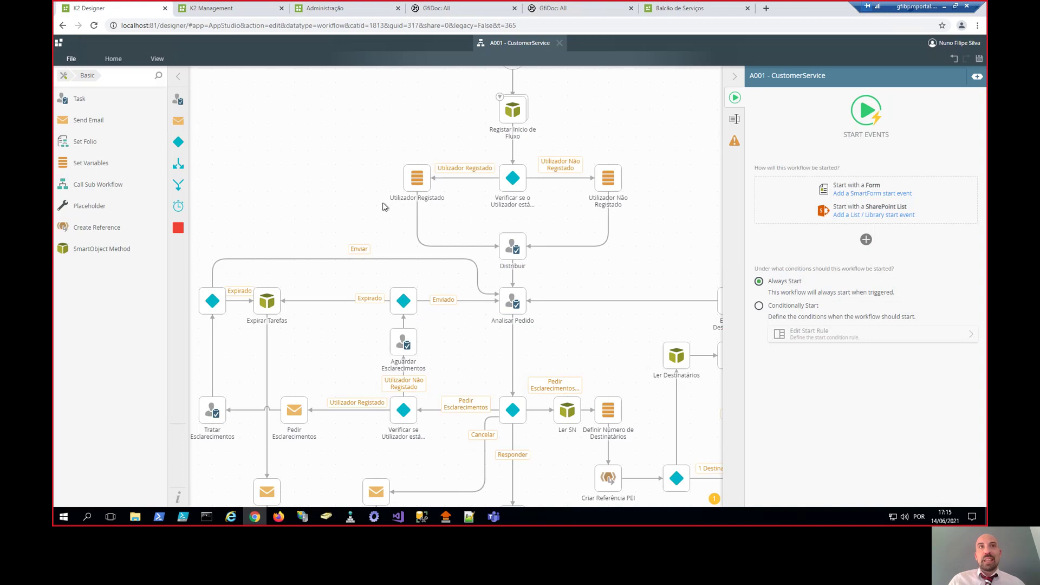
pyautogui.moveTo(313, 164); pyautogui.dragTo(334, 131)
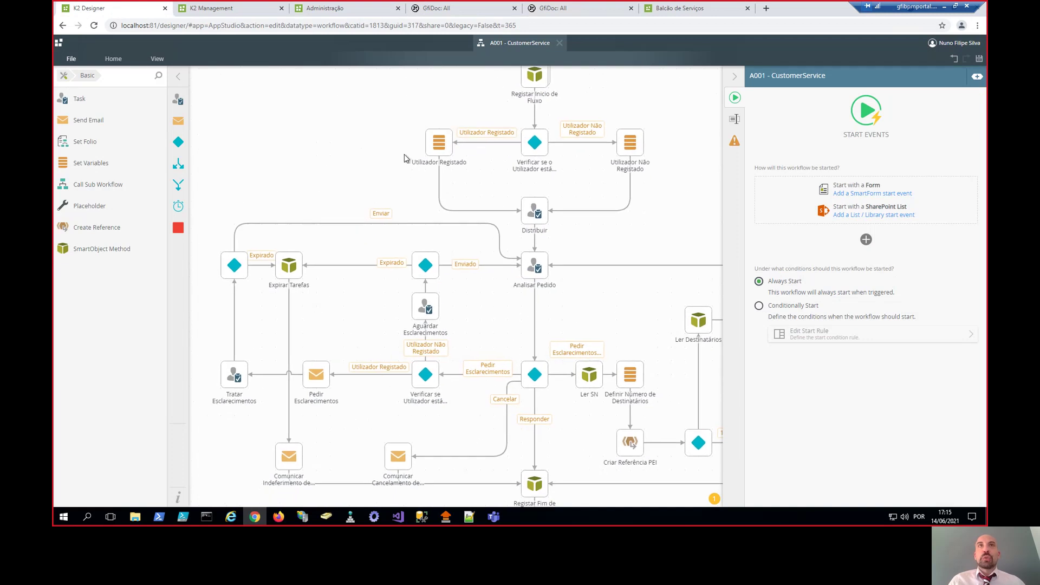
pyautogui.click(530, 143)
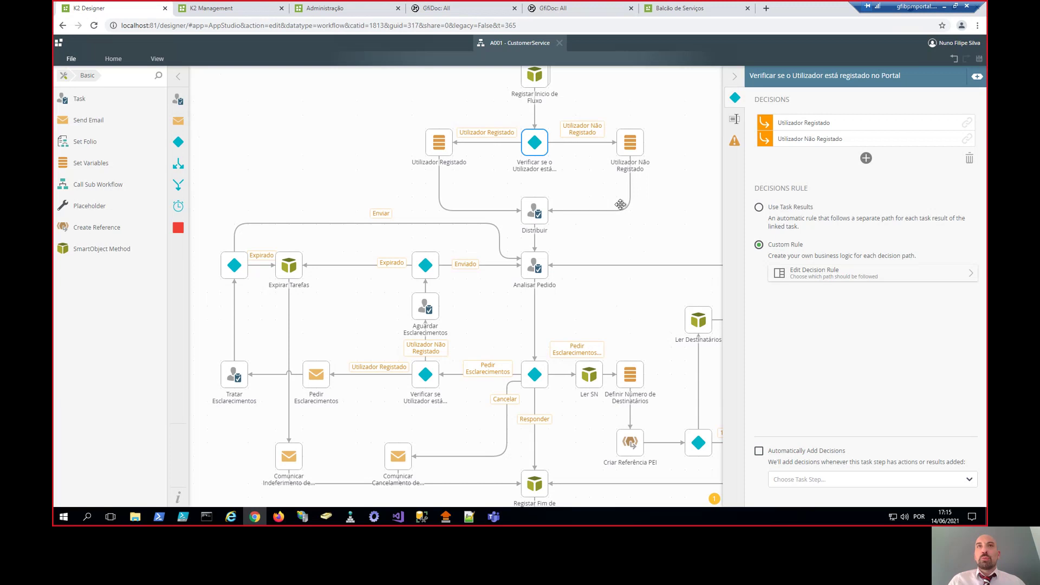
pyautogui.moveTo(645, 220); pyautogui.dragTo(597, 199)
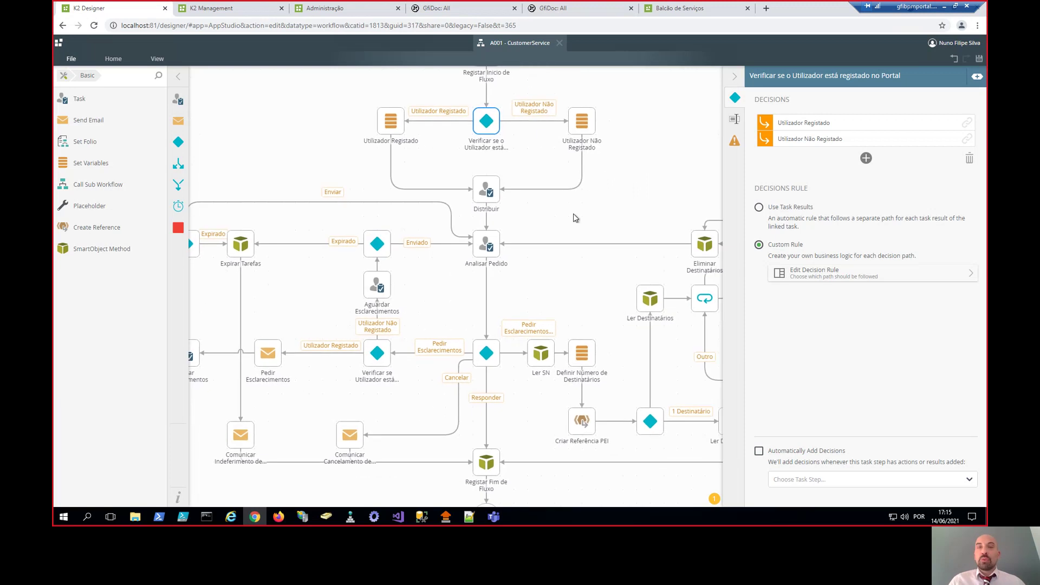
pyautogui.moveTo(633, 202); pyautogui.dragTo(622, 231)
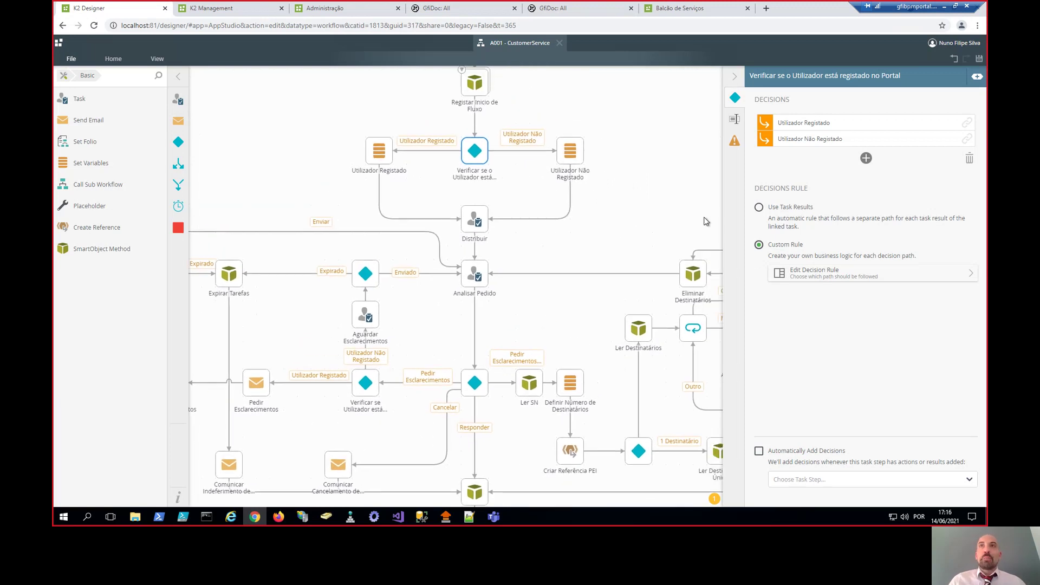
# - Select the Distribuir task, check the Context Browser, collapse the panel, and return to Administração
pyautogui.click(467, 222)
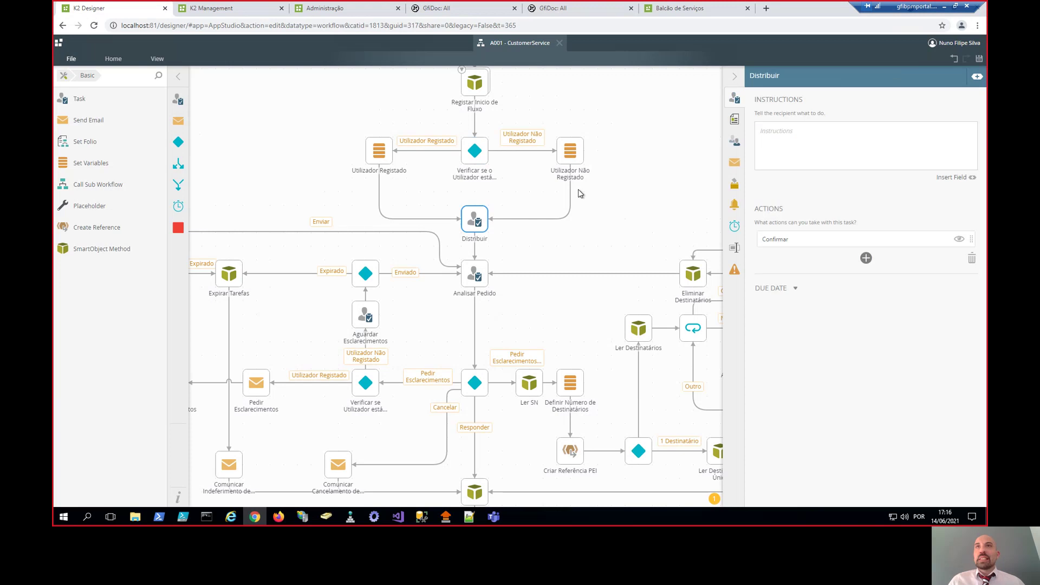
pyautogui.click(977, 77)
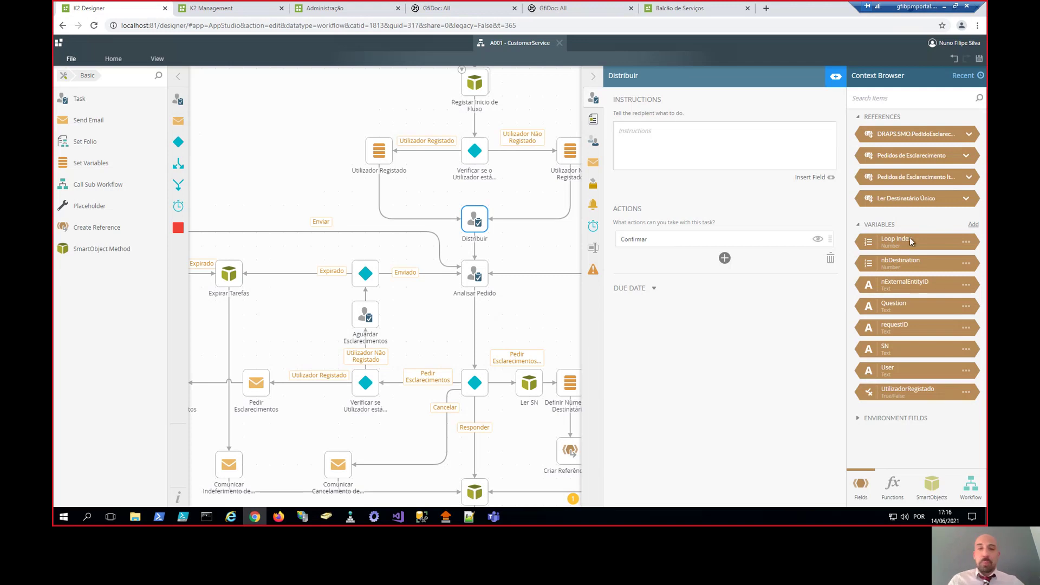
pyautogui.click(594, 81)
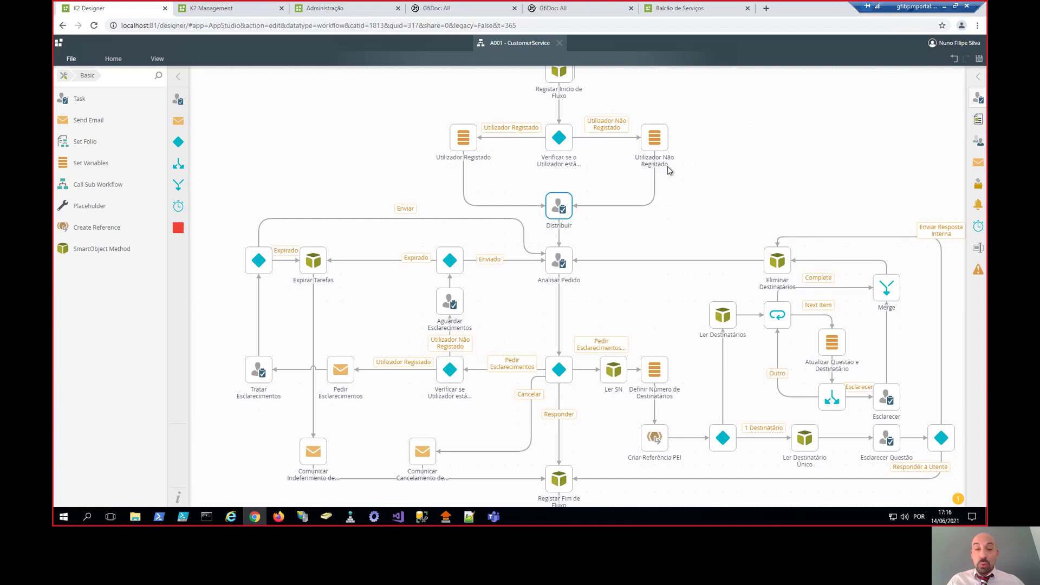
pyautogui.click(341, 13)
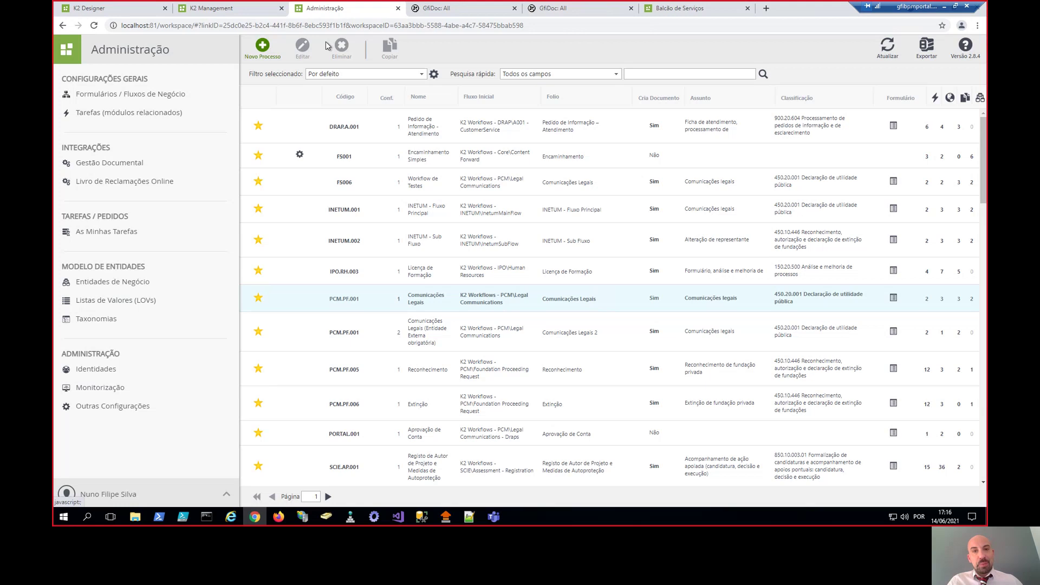
# - Open the DRAP.A.001 configuration, glancing back at the workflow diagram
pyautogui.doubleClick(539, 136)
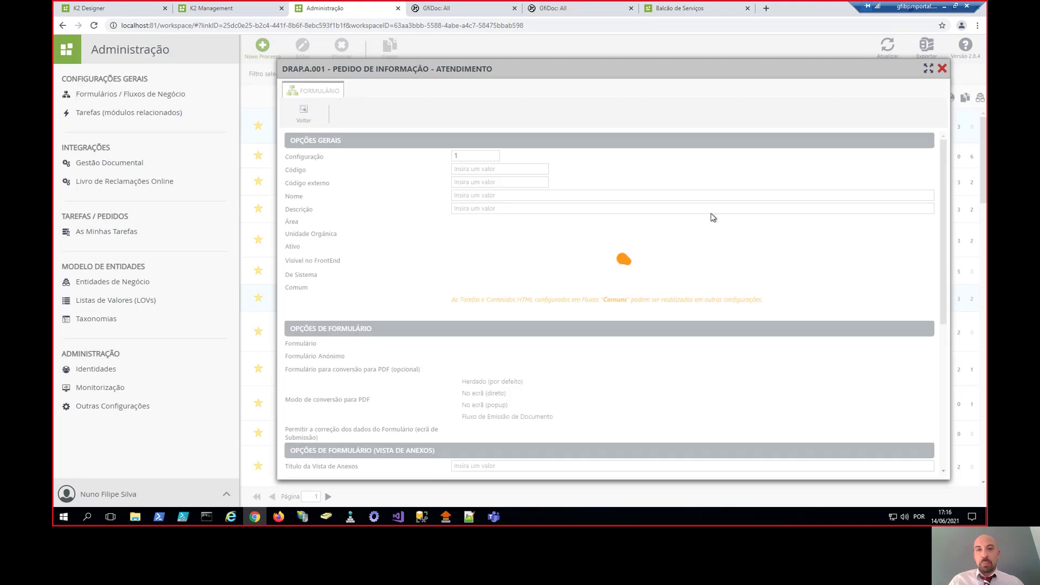
pyautogui.click(117, 5)
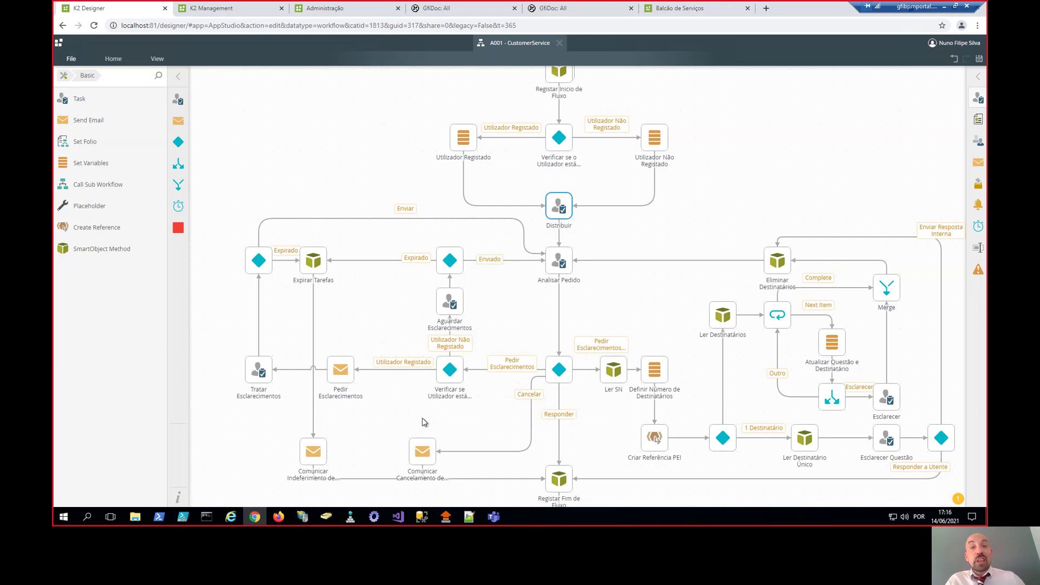
pyautogui.click(315, 7)
pyautogui.scroll(-1, 380, 170)
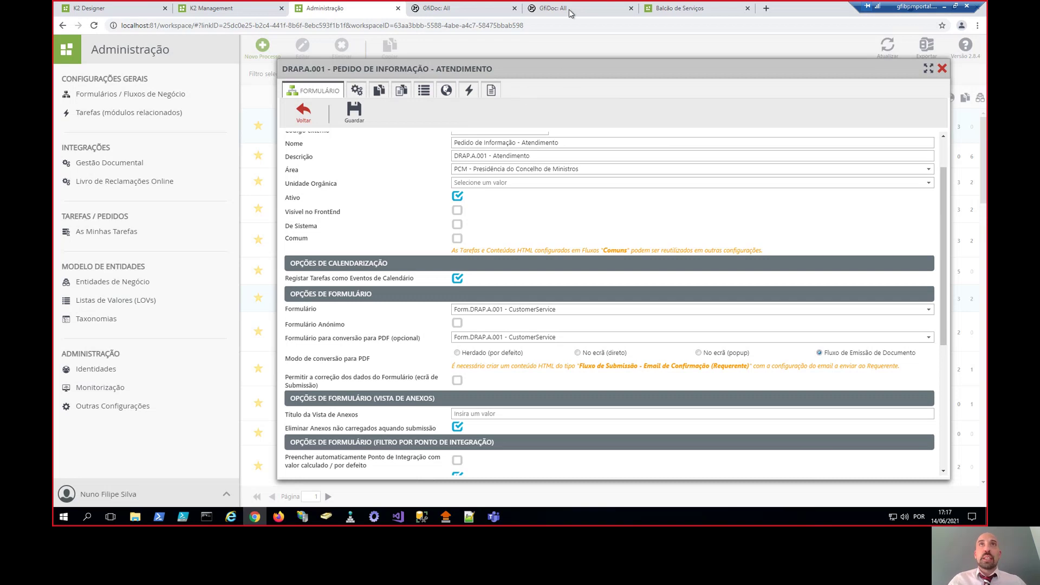
# - Move the GfiDoc tasks page from the separate window into a new main-window tab
pyautogui.hotkey('alt', 'Tab')
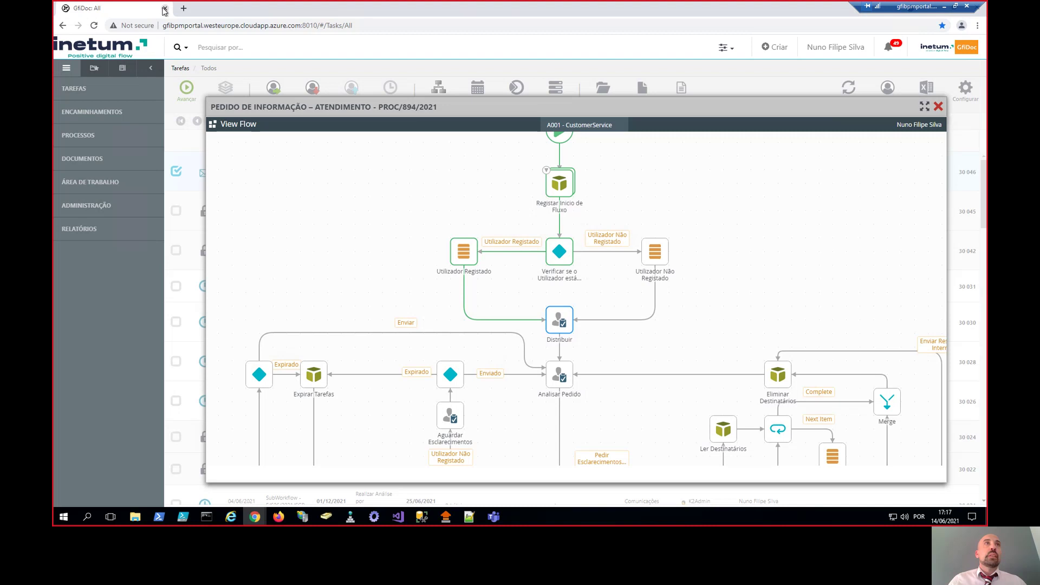
pyautogui.click(199, 26)
pyautogui.hotkey('ctrl', 'c')
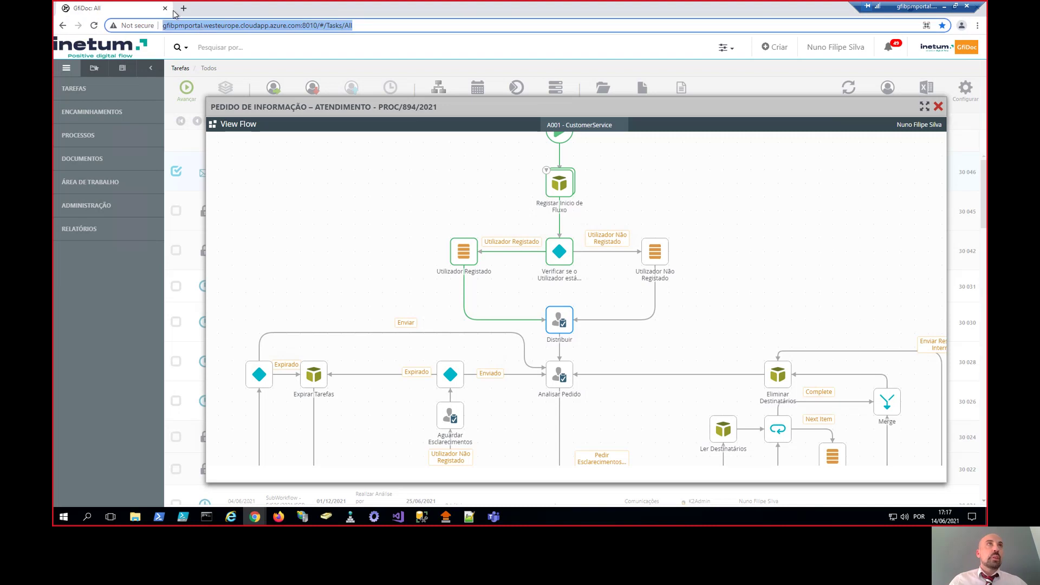
pyautogui.click(165, 8)
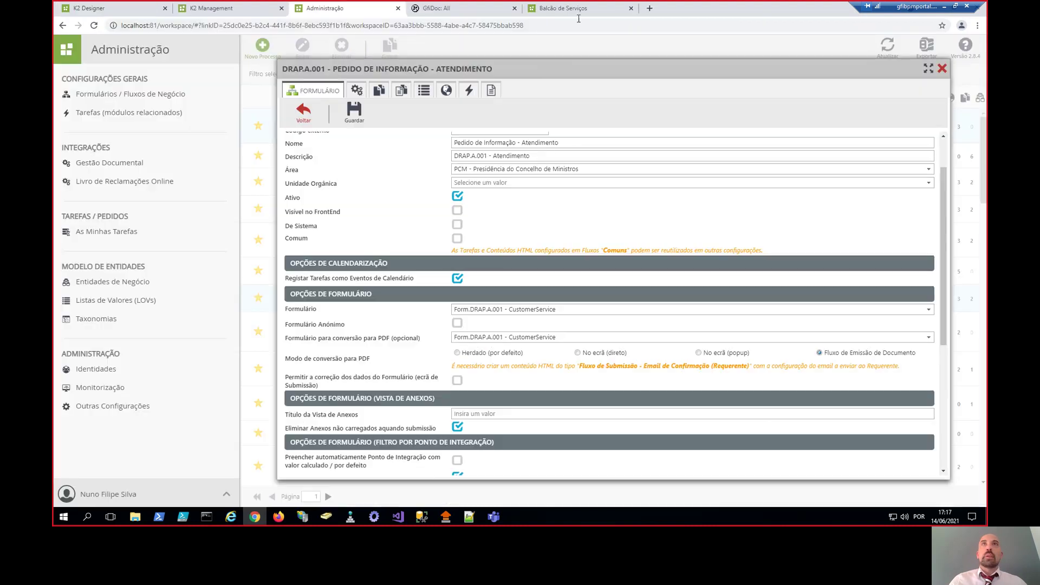
pyautogui.click(650, 8)
pyautogui.hotkey('ctrl', 'v')
pyautogui.press('Return')
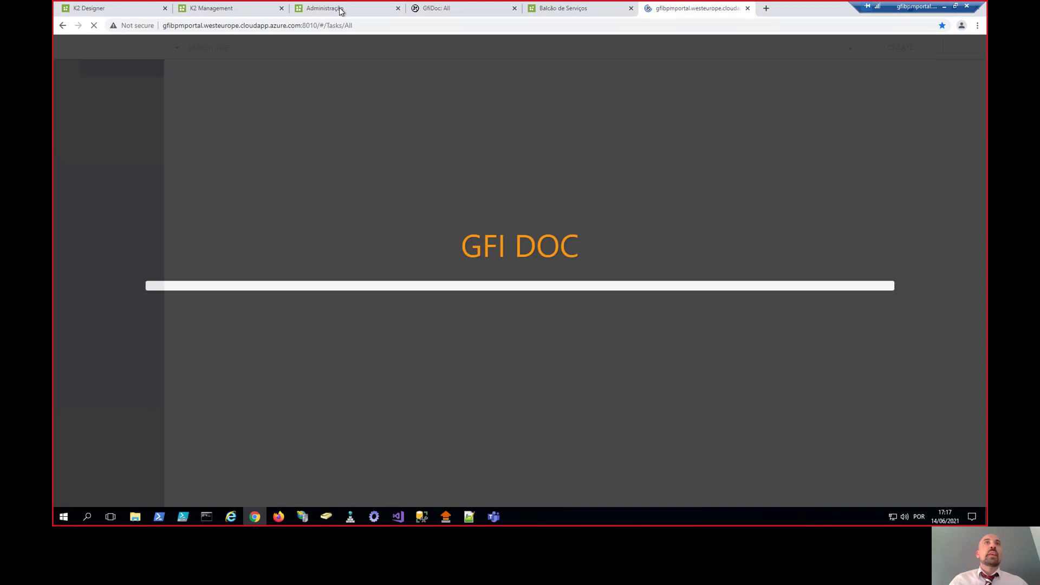
pyautogui.click(352, 10)
# - Review DRAP.A.001's Integração, Documentos, Conteúdos HTML, Tarefas and Tipos de Anexo tabs
pyautogui.click(356, 91)
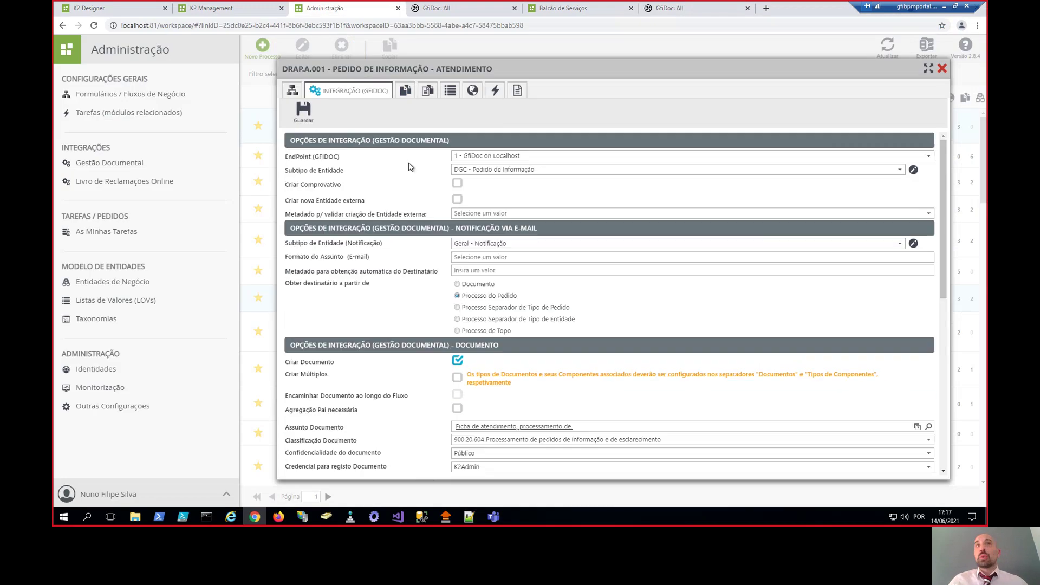
pyautogui.scroll(-10, 429, 241)
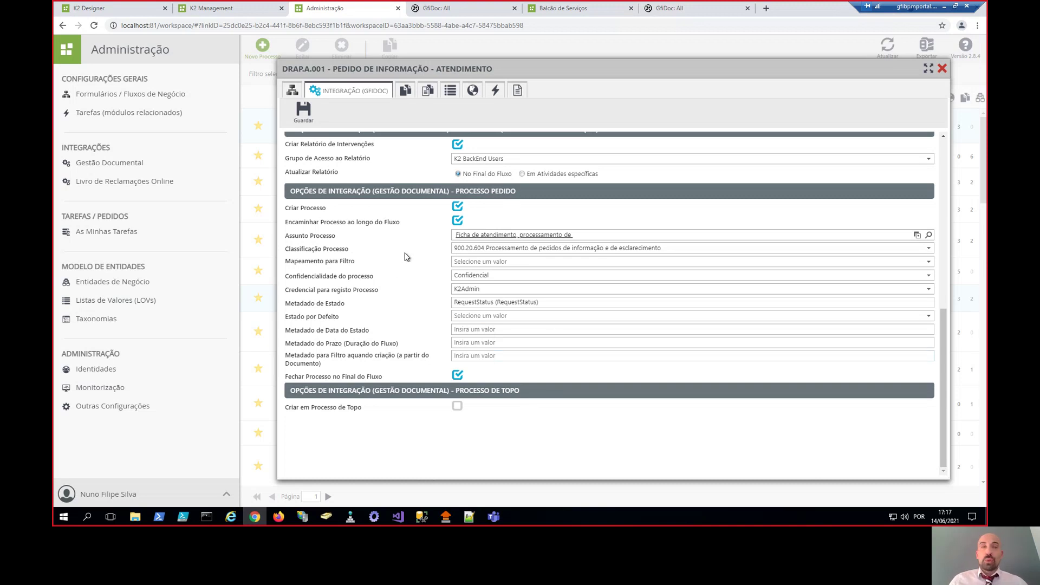
pyautogui.click(412, 92)
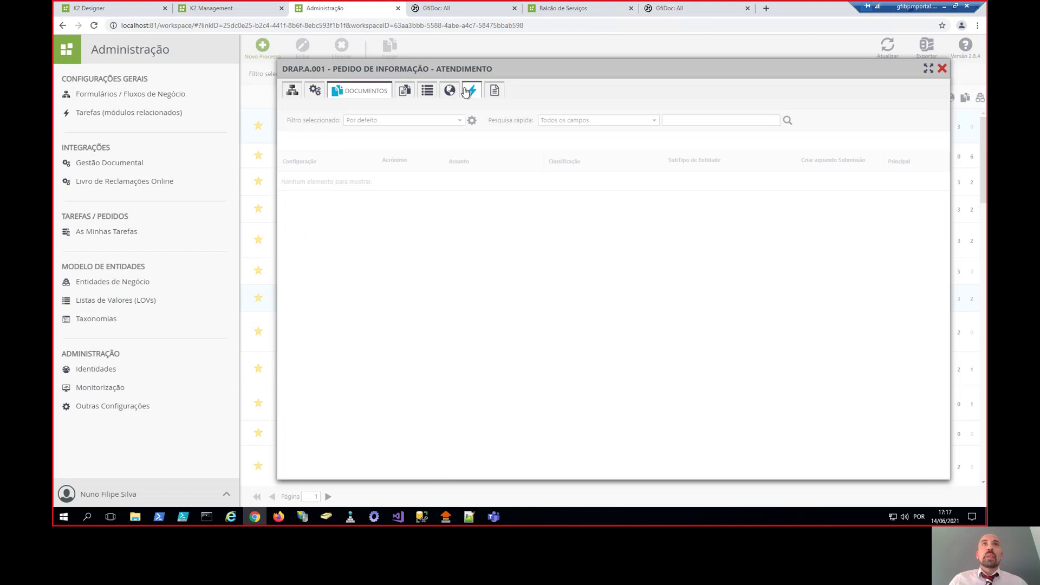
pyautogui.click(448, 90)
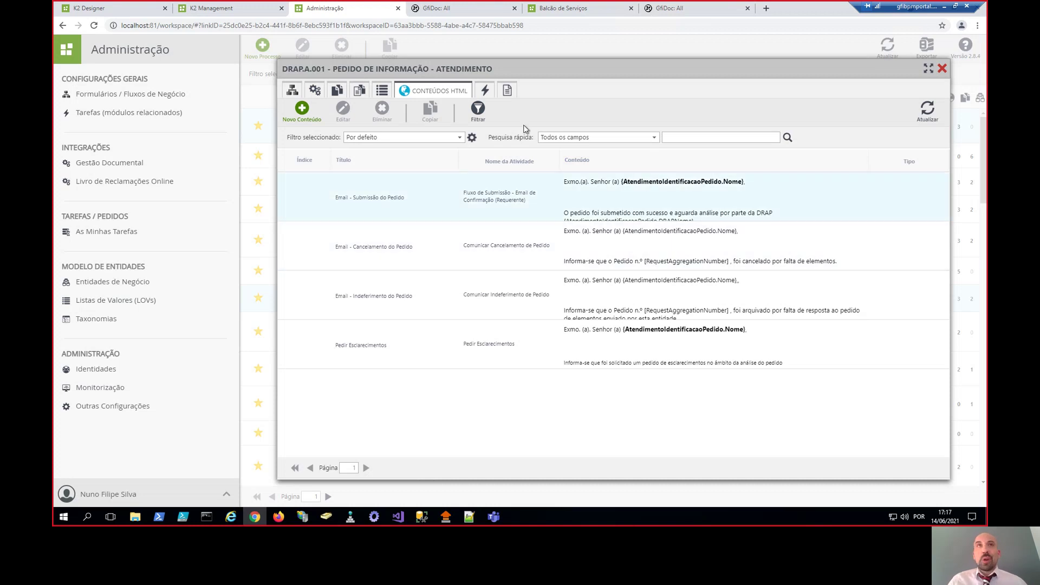
pyautogui.click(485, 89)
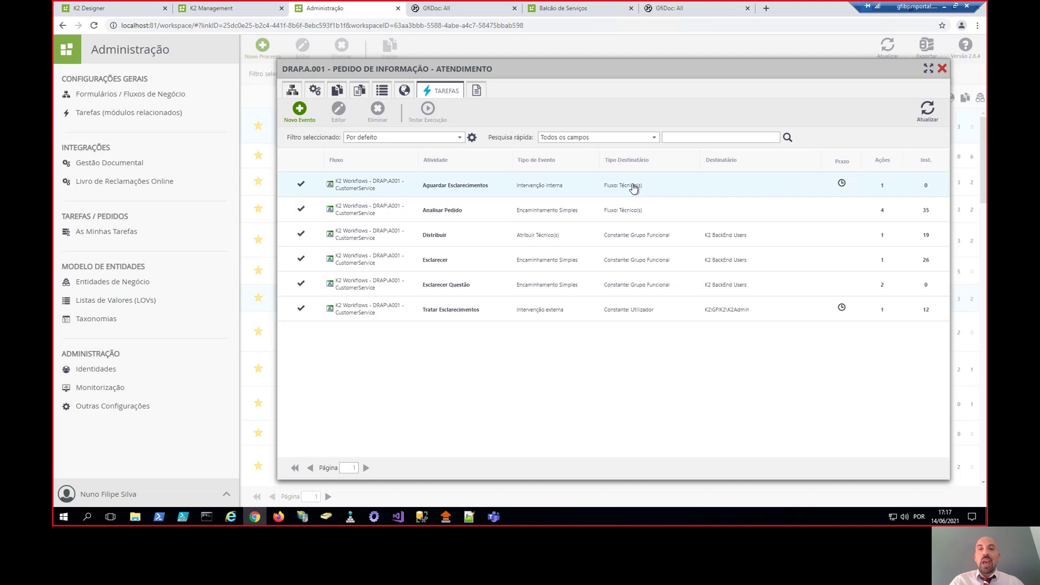
pyautogui.click(477, 90)
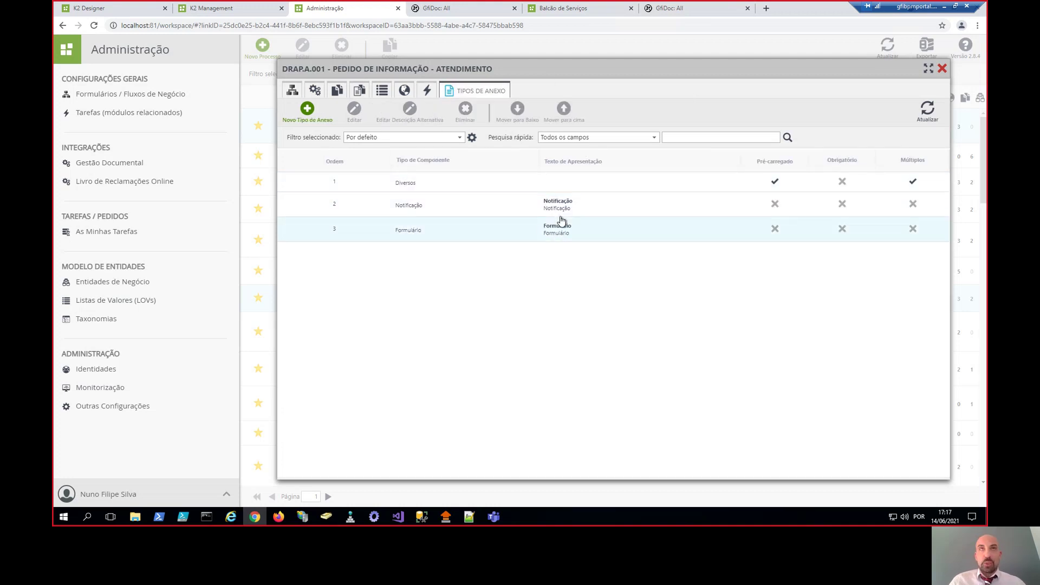
pyautogui.click(585, 12)
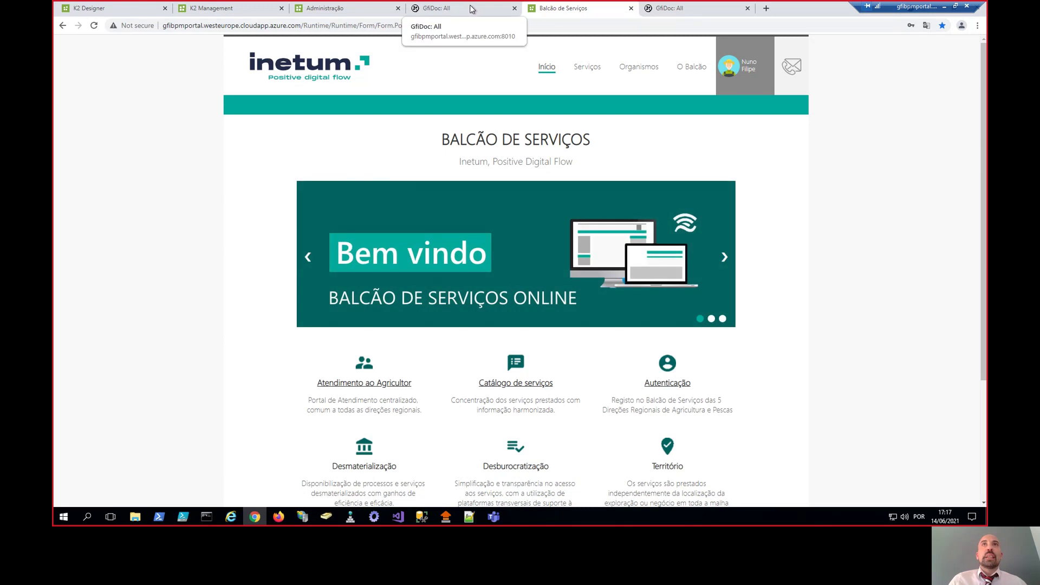
# - Move the GfiDoc tasks tab before the portal and open the PROC/894/2021 task form
pyautogui.moveTo(672, 8); pyautogui.dragTo(510, 17)
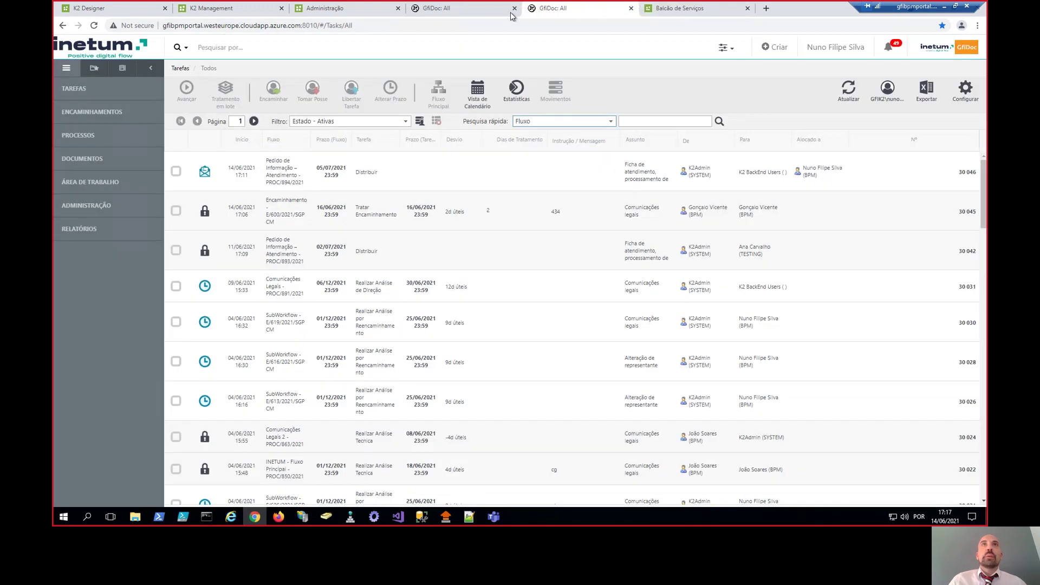
pyautogui.click(466, 12)
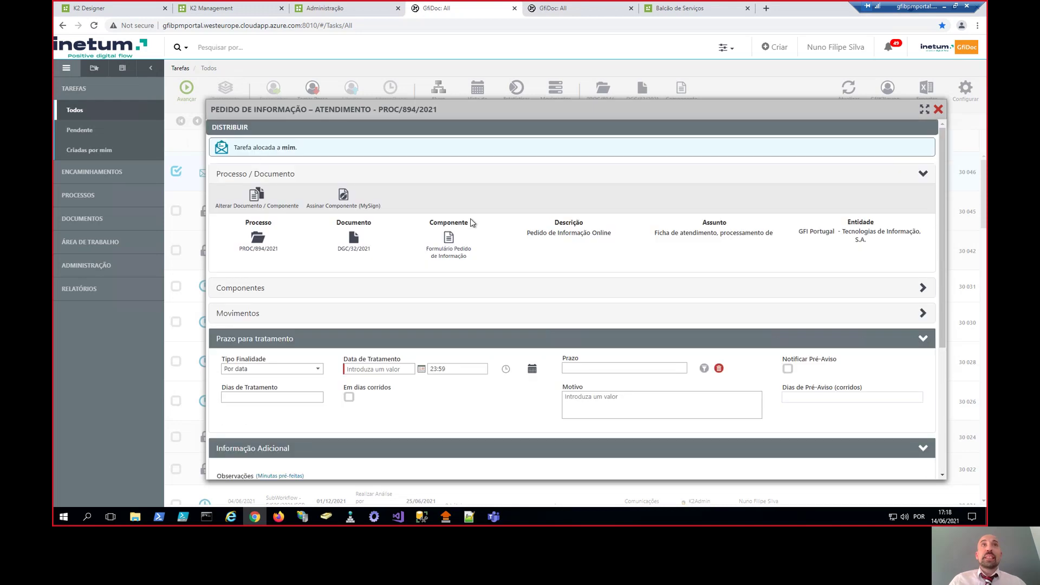
pyautogui.scroll(-3, 513, 244)
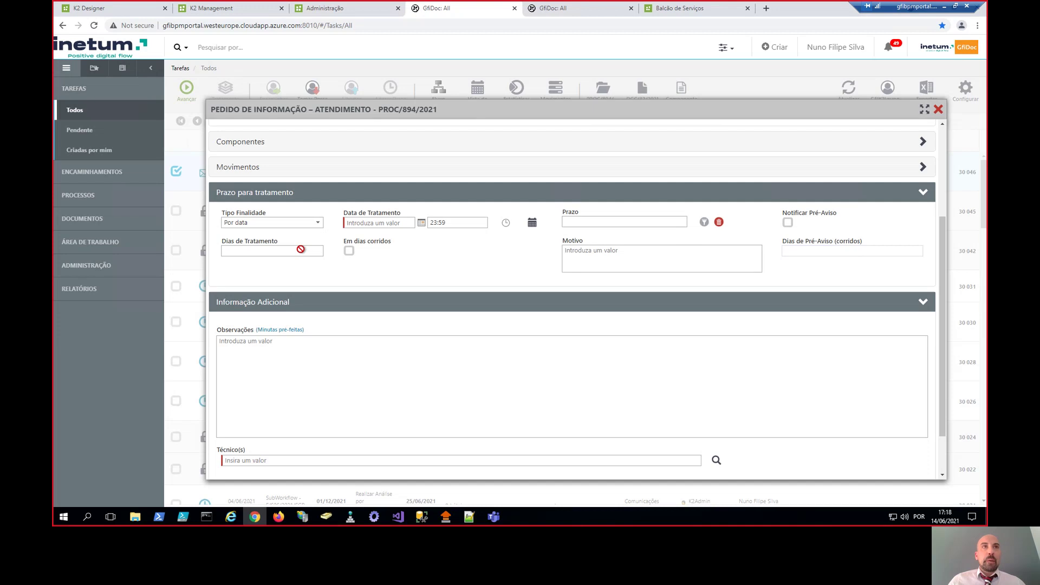
# - Set Prazo para tratamento to Por prazo, 3 calendar days, with a 1-day pre-notice warning
pyautogui.click(317, 223)
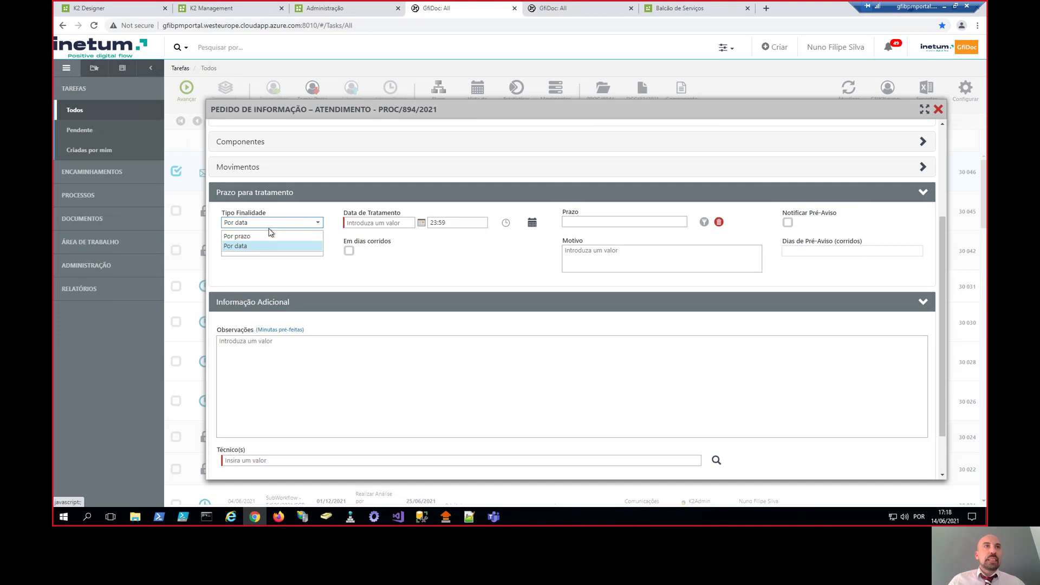
pyautogui.click(265, 237)
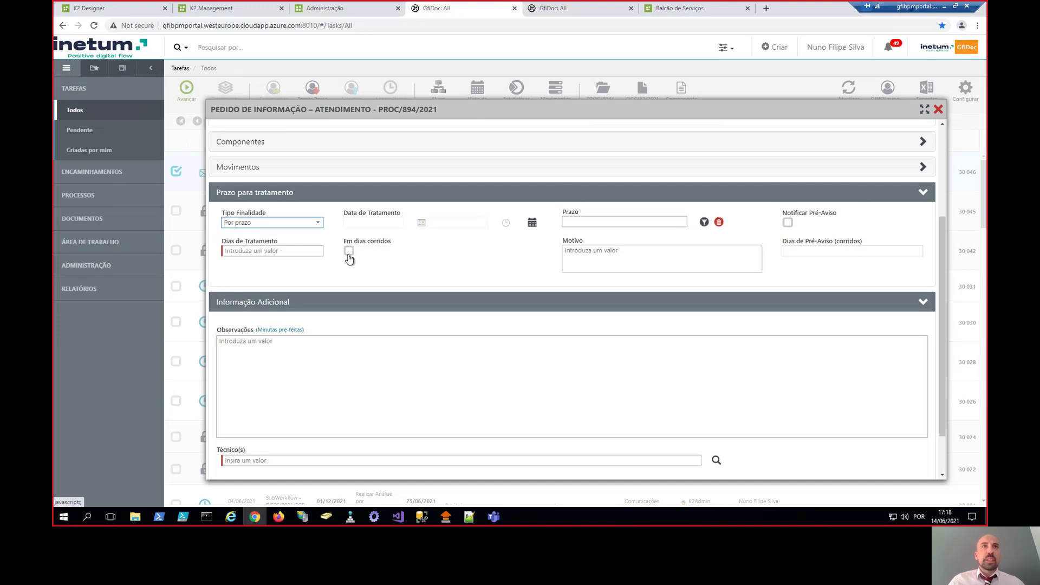
pyautogui.click(349, 251)
pyautogui.click(275, 249)
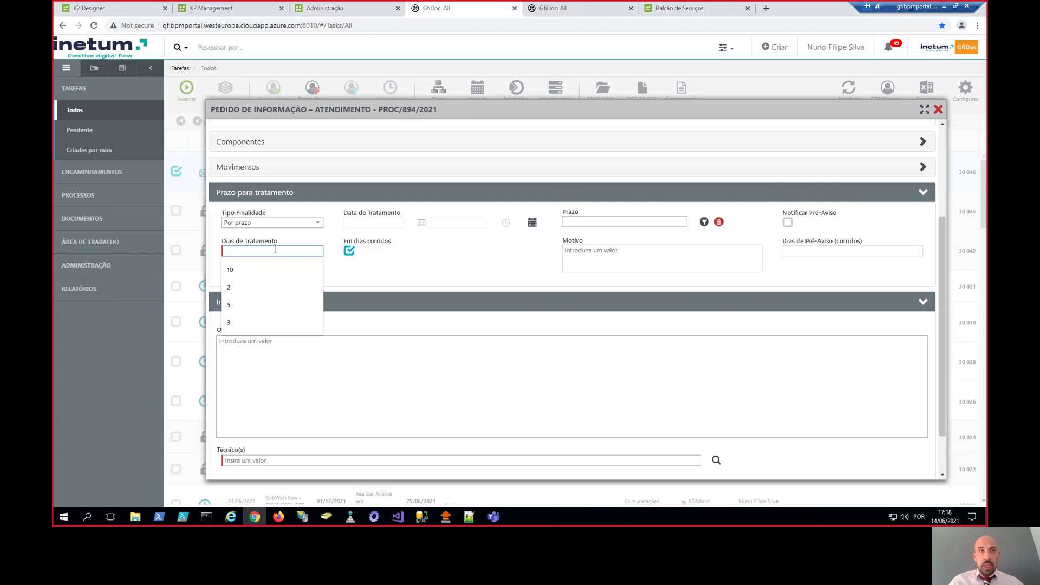
pyautogui.write('2')
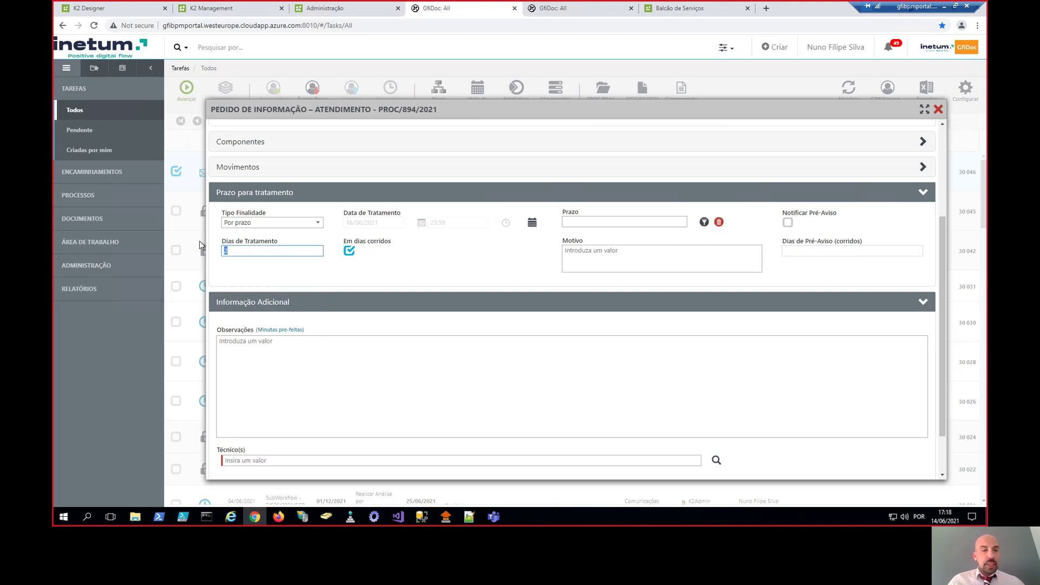
pyautogui.write('3')
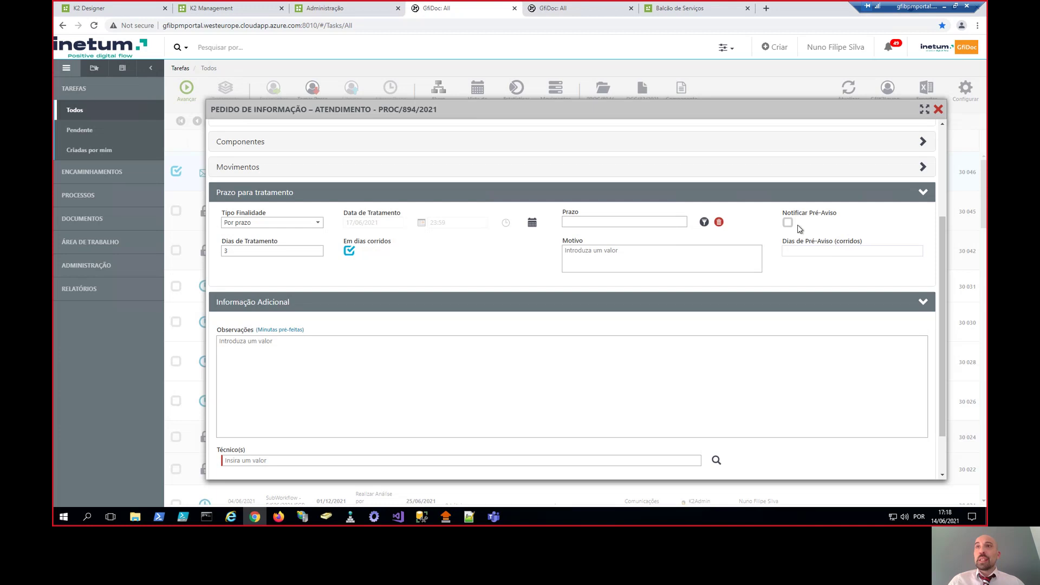
pyautogui.click(789, 223)
pyautogui.click(812, 252)
pyautogui.write('1')
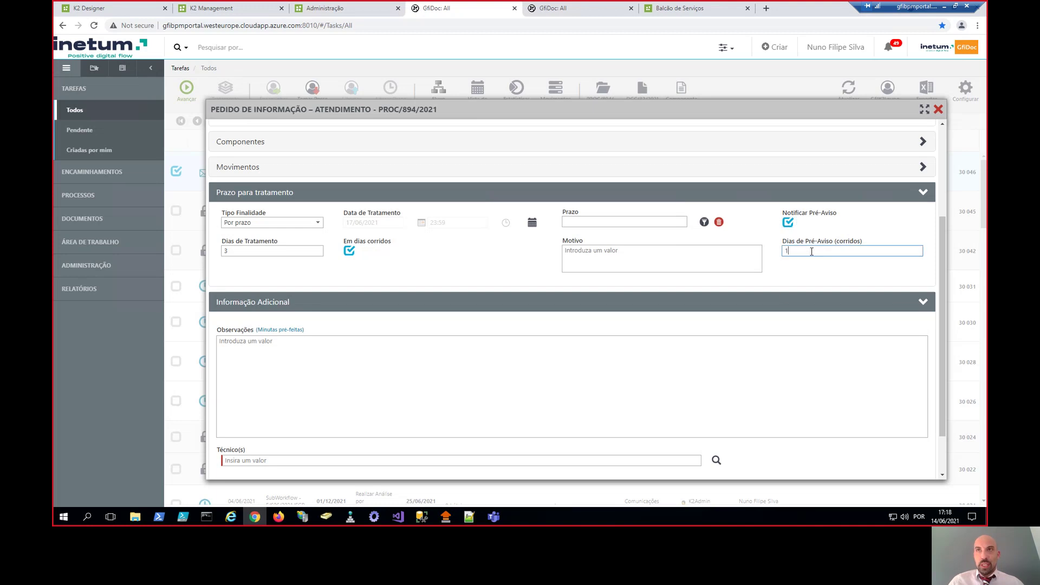
pyautogui.click(801, 273)
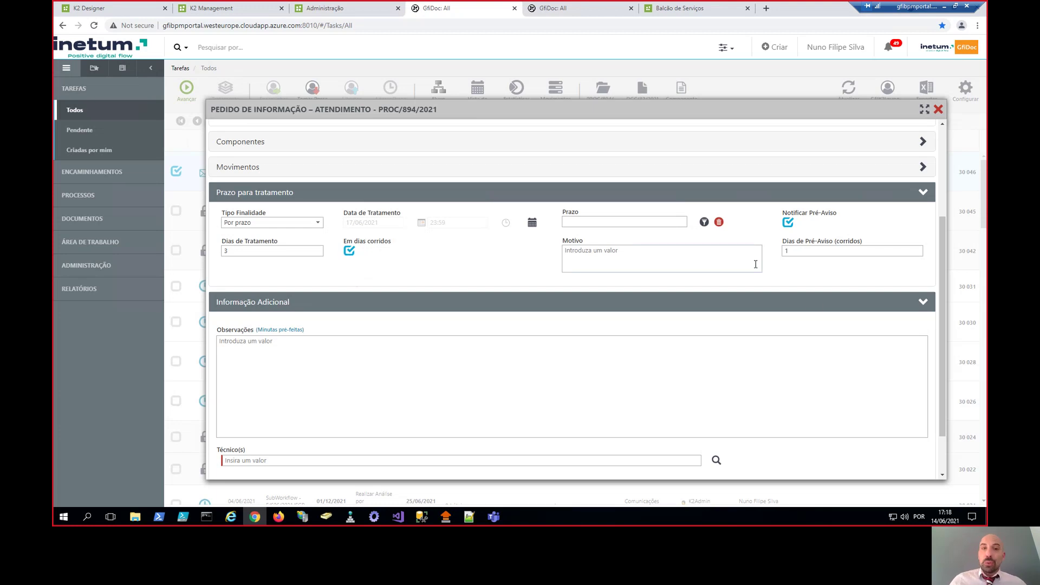
pyautogui.click(803, 251)
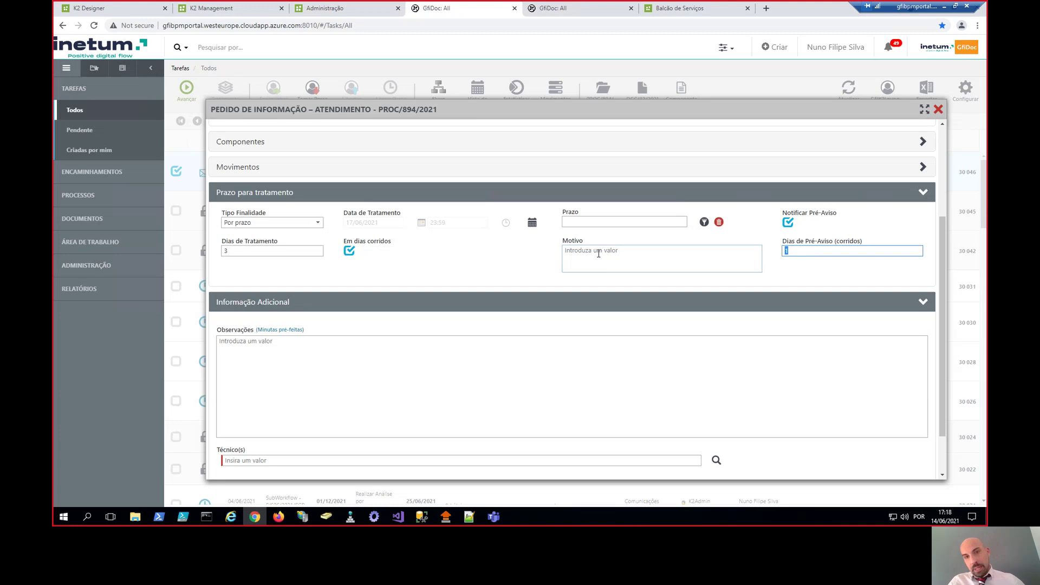
# - Enter the observation 'Por favor, tratar com a devida urgência' and open the Técnico(s) member picker
pyautogui.click(345, 353)
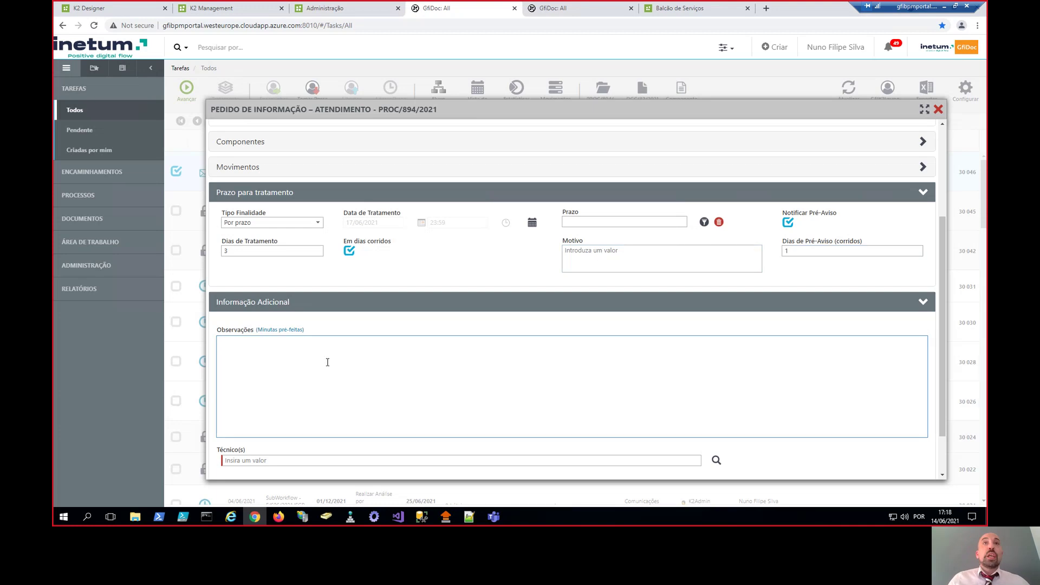
pyautogui.scroll(1, 462, 260)
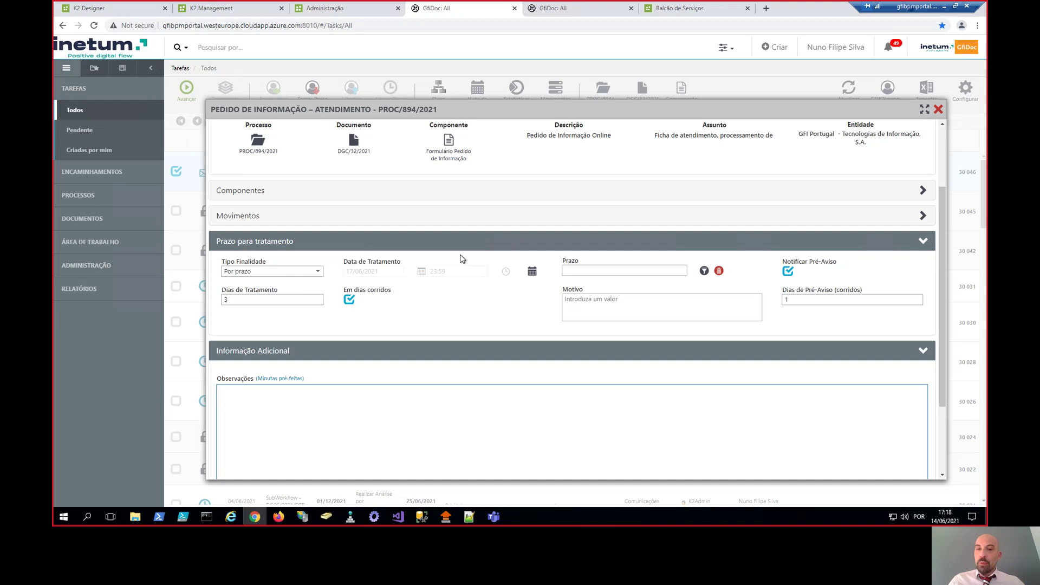
pyautogui.scroll(1, 463, 254)
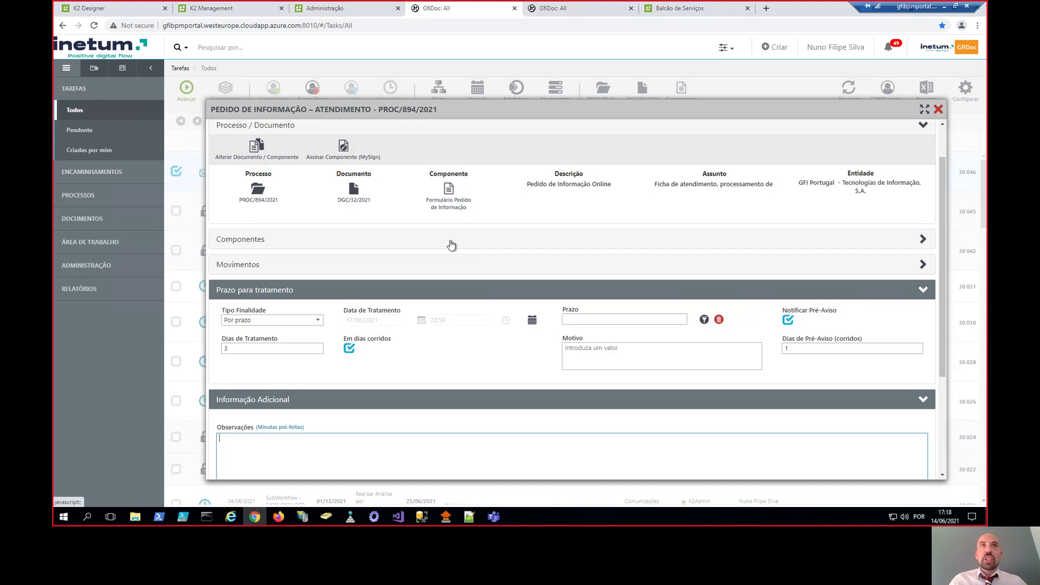
pyautogui.scroll(-3, 472, 241)
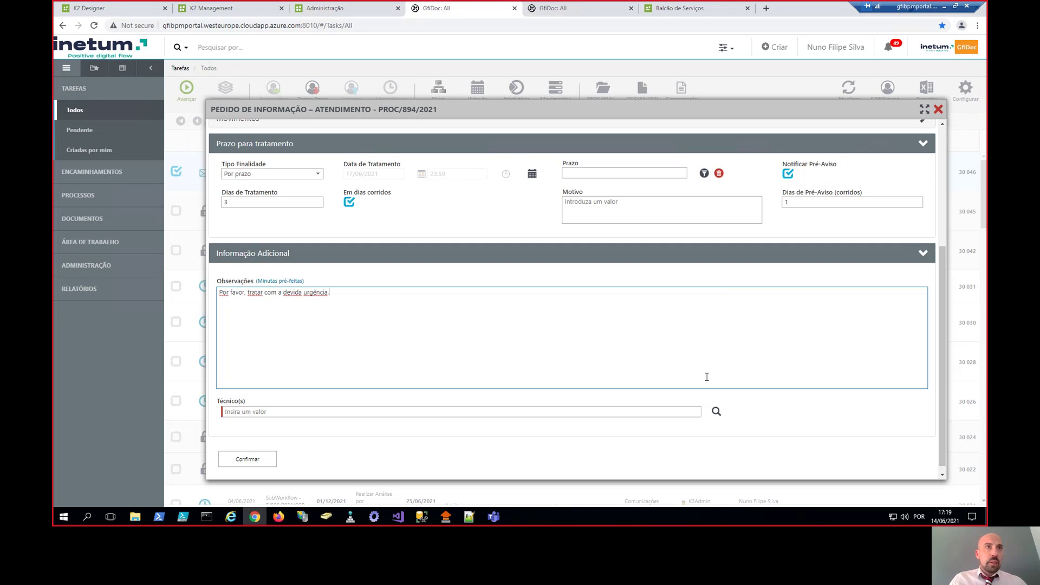
pyautogui.click(719, 419)
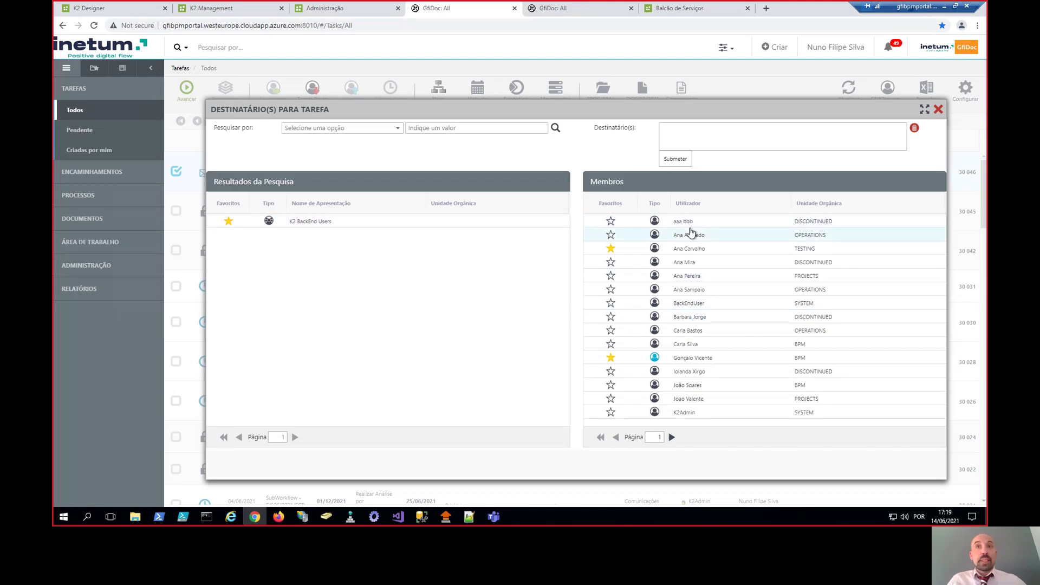
# - On the second page of Membros, choose your own user as the Técnico(s)
pyautogui.click(672, 437)
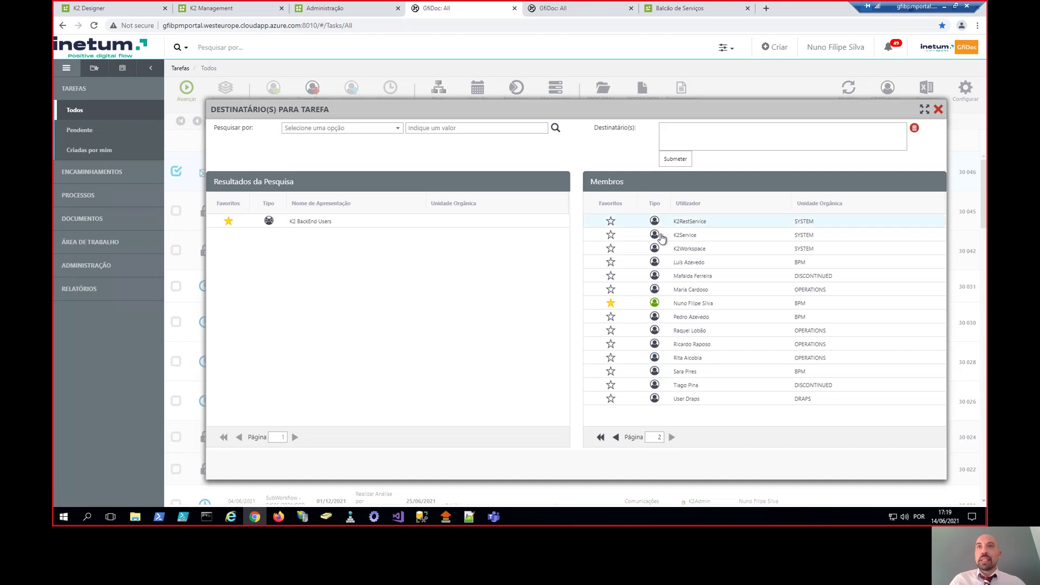
pyautogui.click(616, 437)
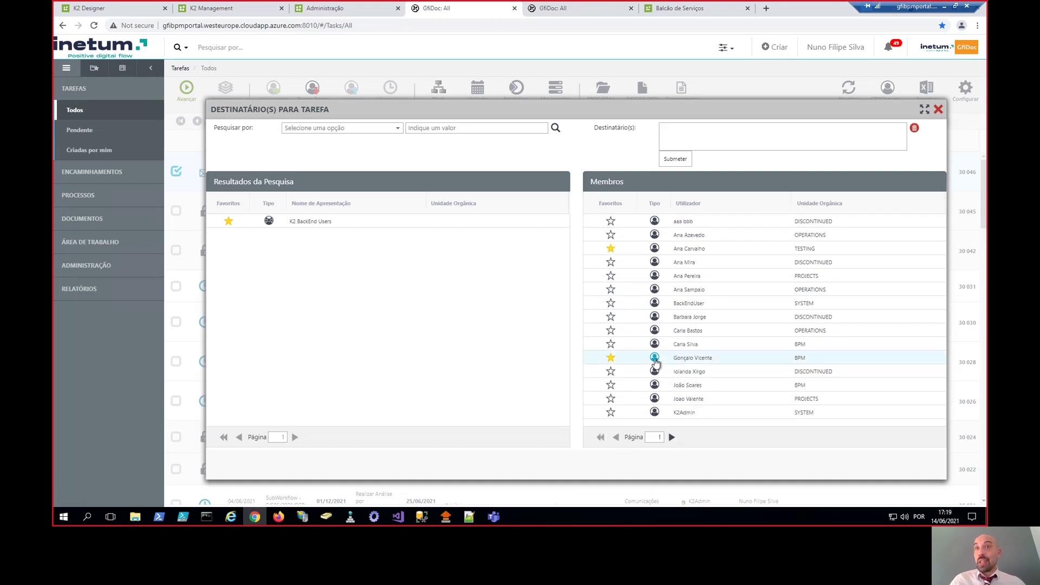
pyautogui.moveTo(655, 362)
pyautogui.click(672, 437)
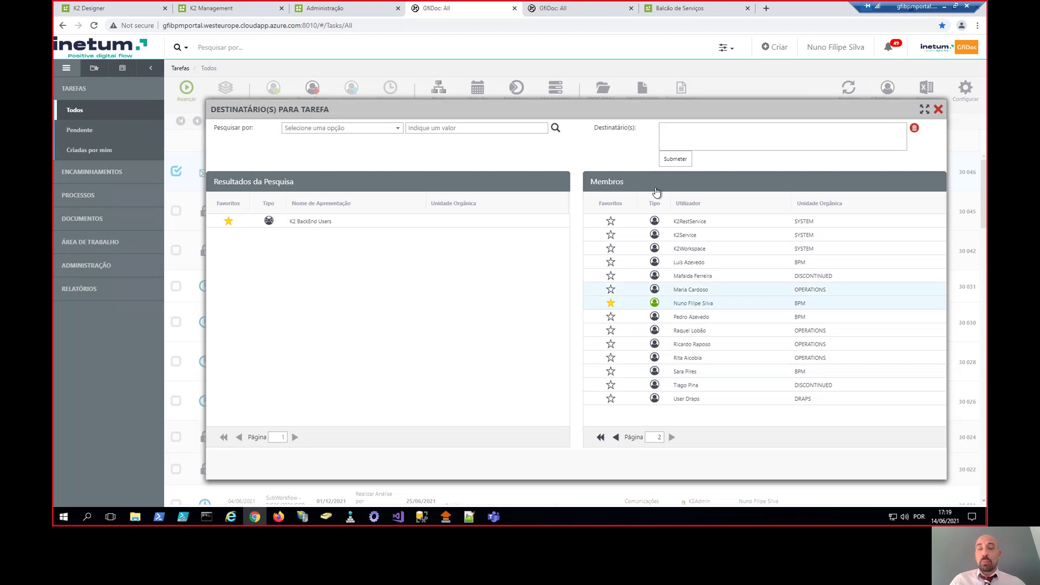
pyautogui.doubleClick(685, 306)
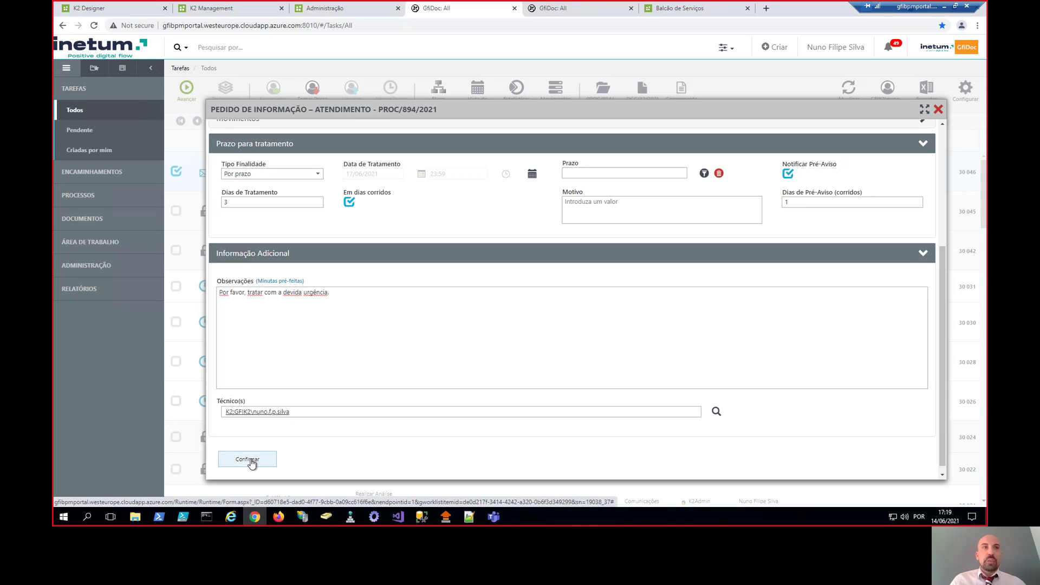
# - Confirm the distribution, select new task 30 047, then select Distribuir task 30 046 in the other tab
pyautogui.click(251, 460)
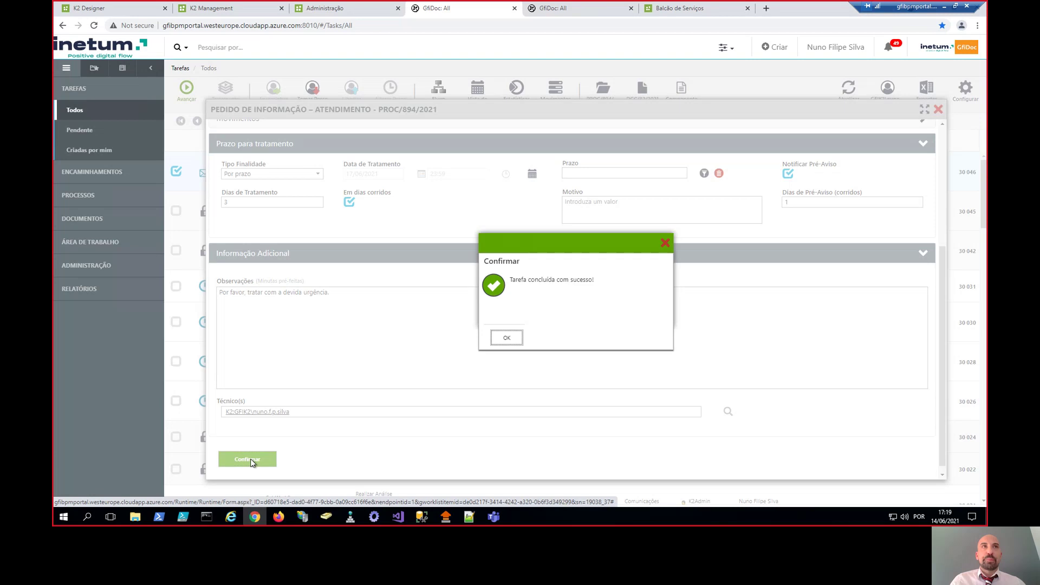
pyautogui.click(506, 338)
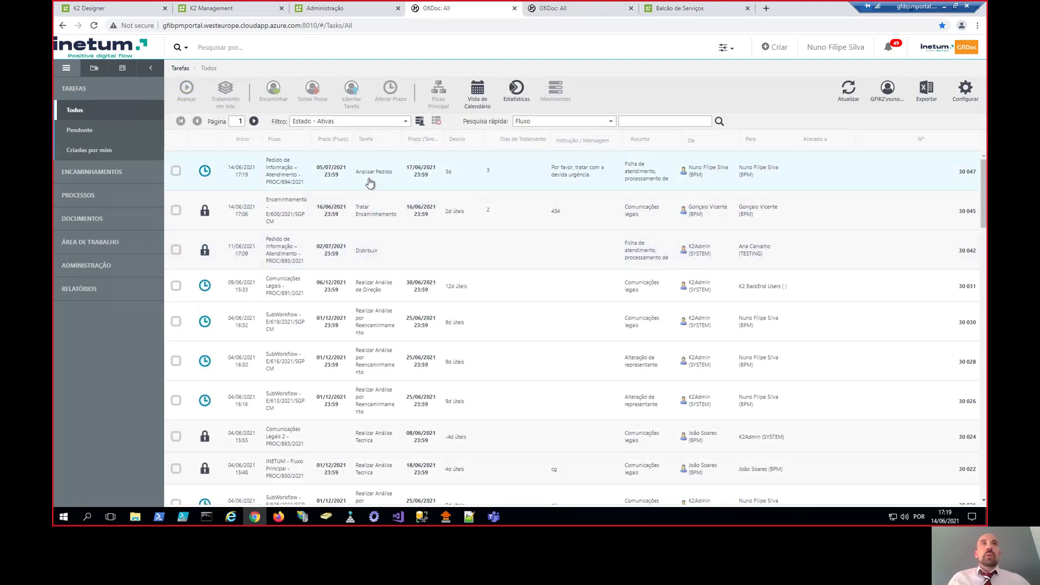
pyautogui.click(361, 175)
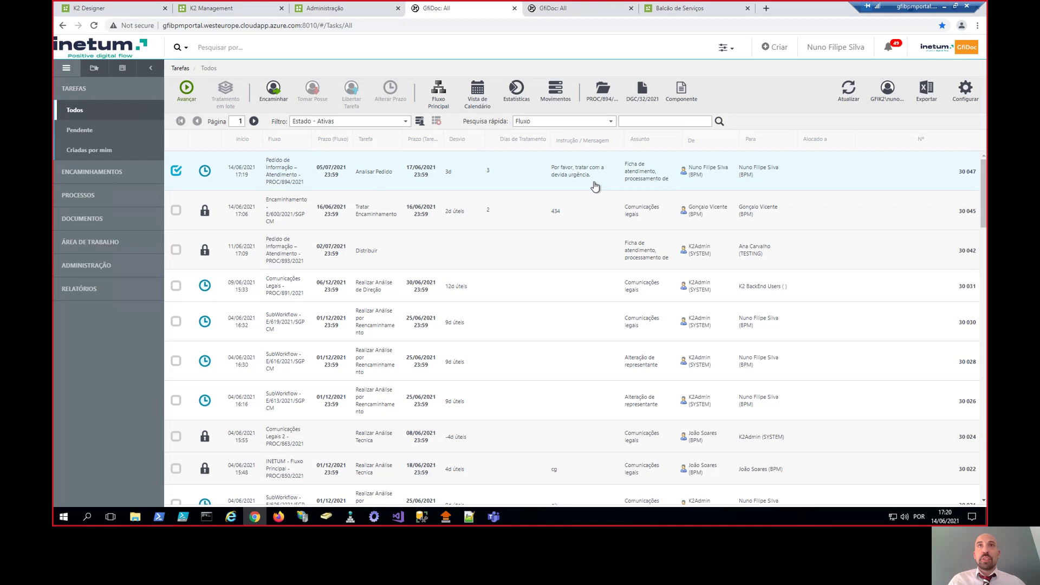
pyautogui.click(547, 10)
pyautogui.click(439, 177)
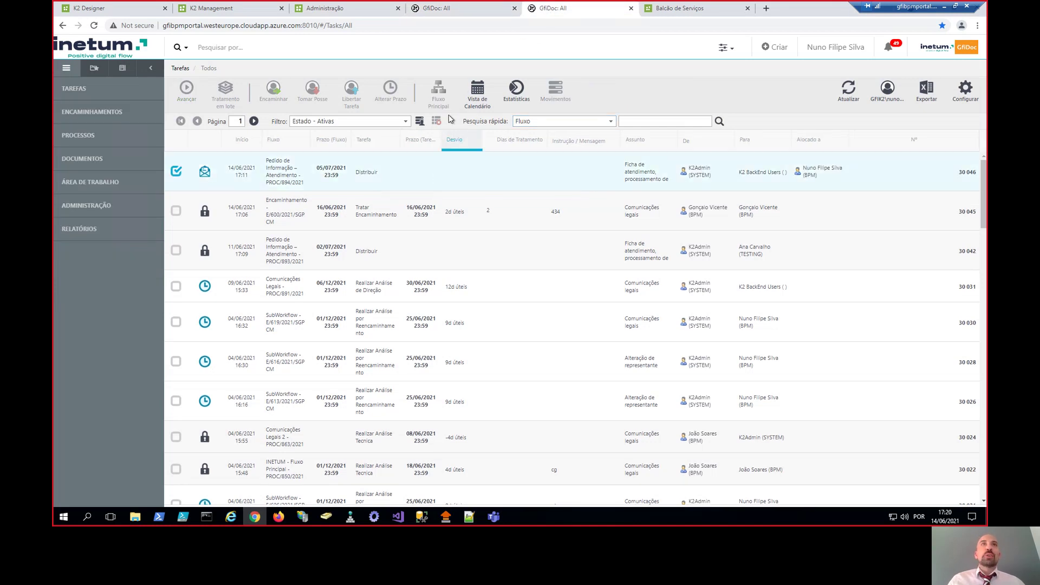
# - Inspect the Fluxo Principal diagram, then open the PROC/894/2021 Analisar Pedido task form
pyautogui.click(442, 97)
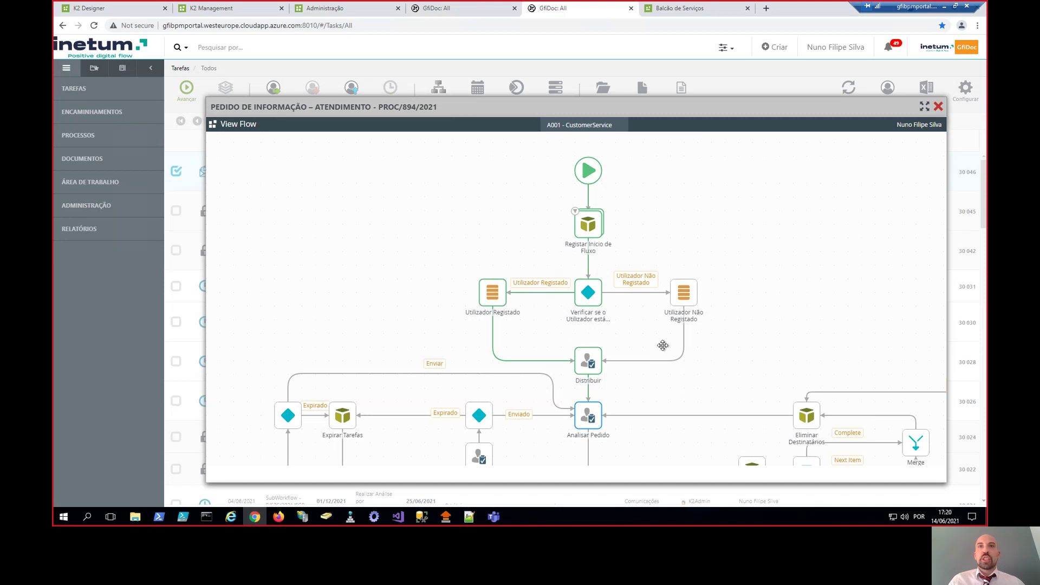
pyautogui.moveTo(661, 343); pyautogui.dragTo(576, 213)
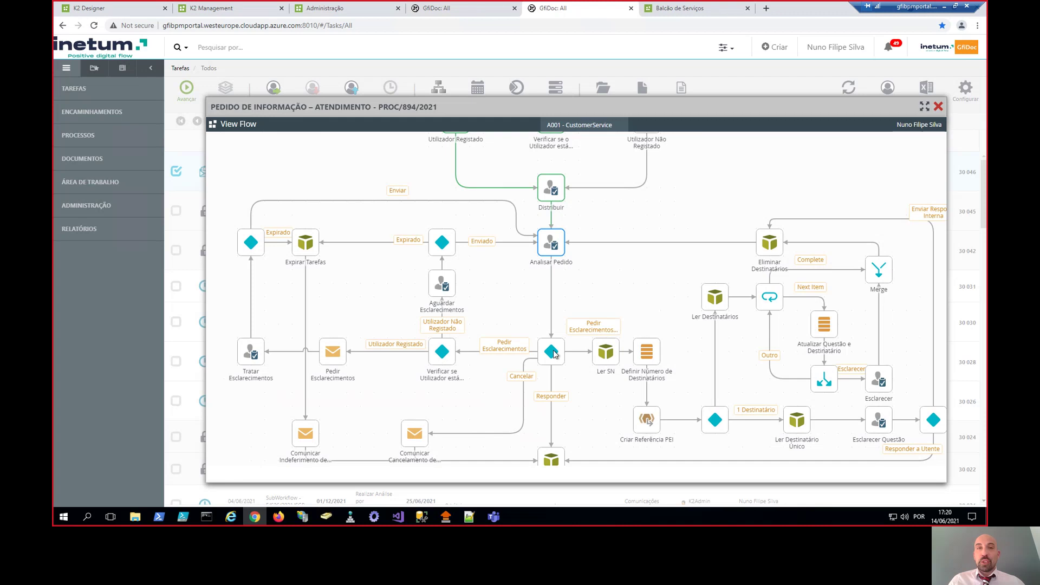
pyautogui.click(490, 7)
pyautogui.click(515, 171)
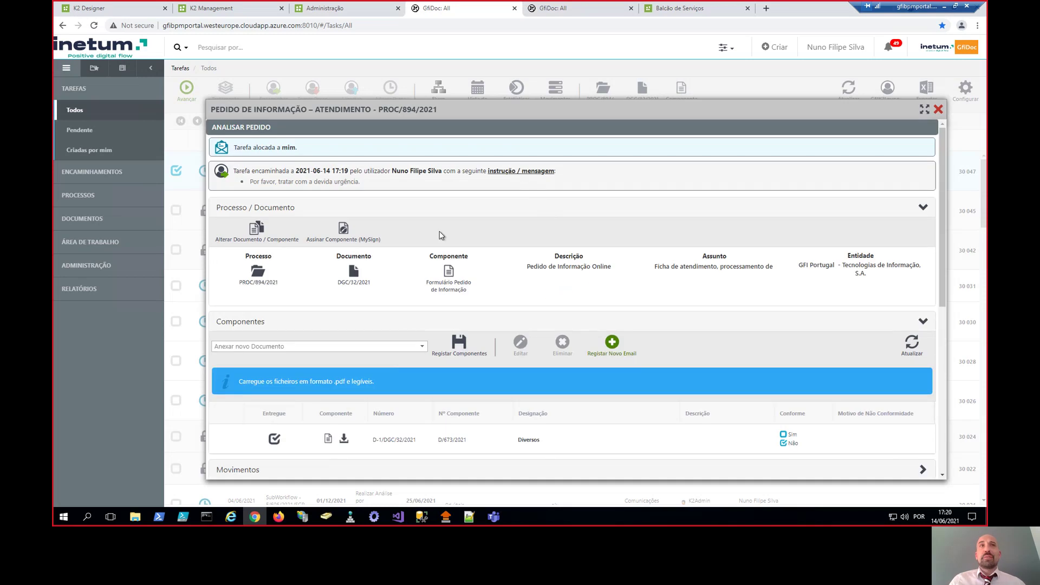
# - Mark the Diversos document as invalid, entering and saving its non-conformity reason
pyautogui.scroll(-1, 367, 214)
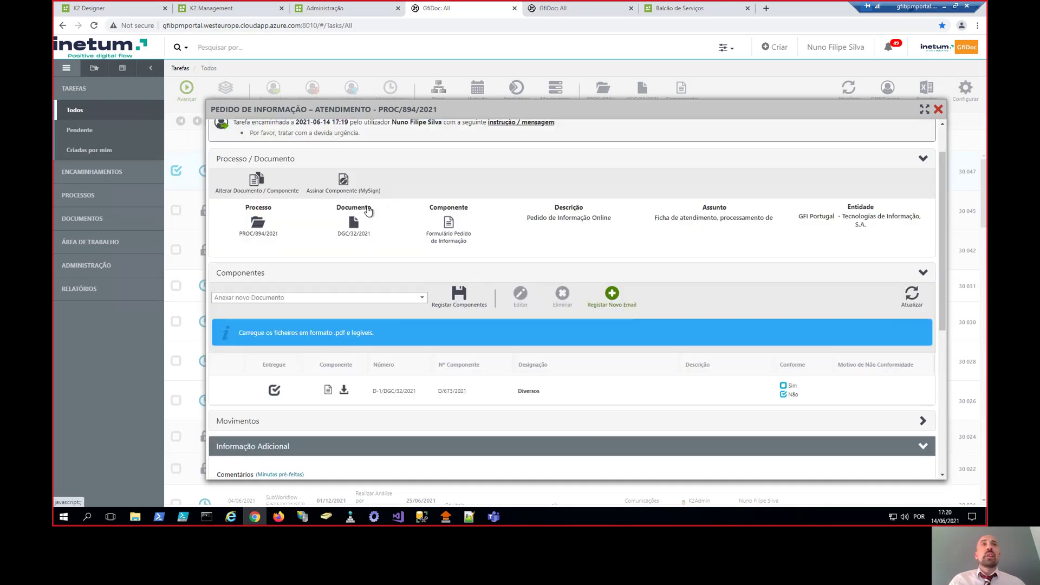
pyautogui.click(378, 159)
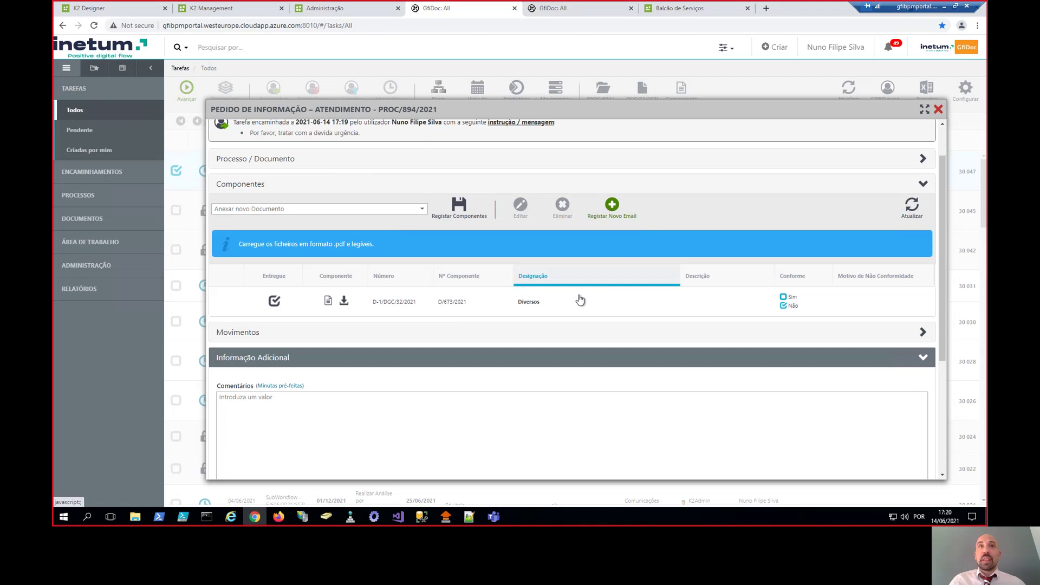
pyautogui.click(549, 304)
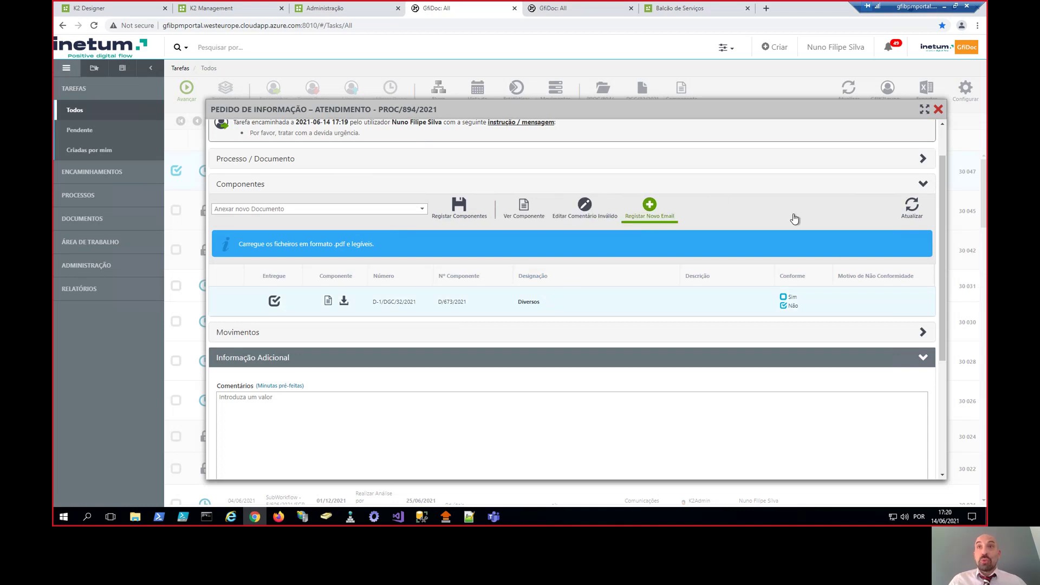
pyautogui.click(405, 413)
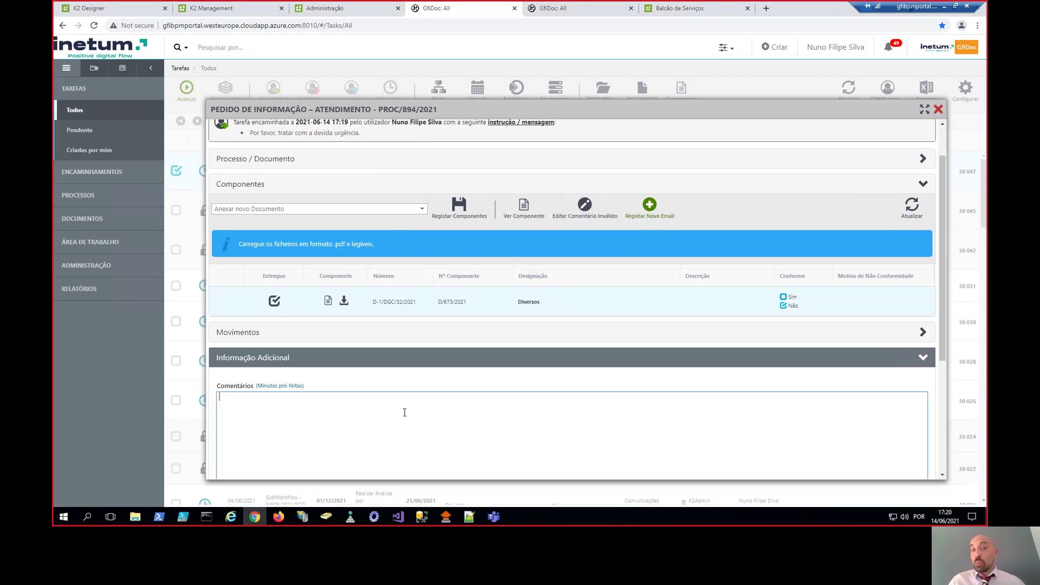
pyautogui.scroll(-1, 431, 388)
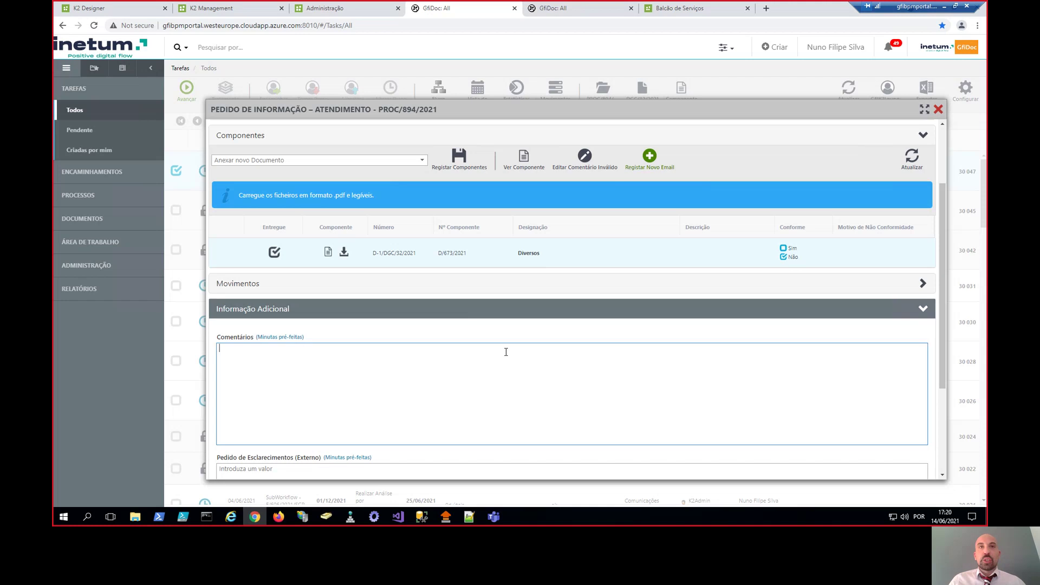
pyautogui.scroll(1, 520, 349)
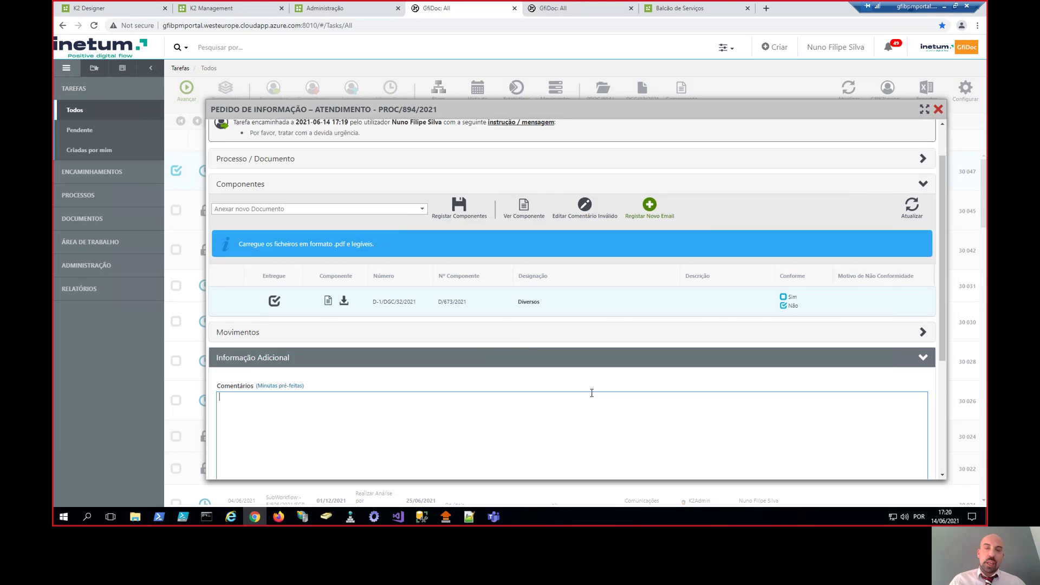
pyautogui.click(873, 302)
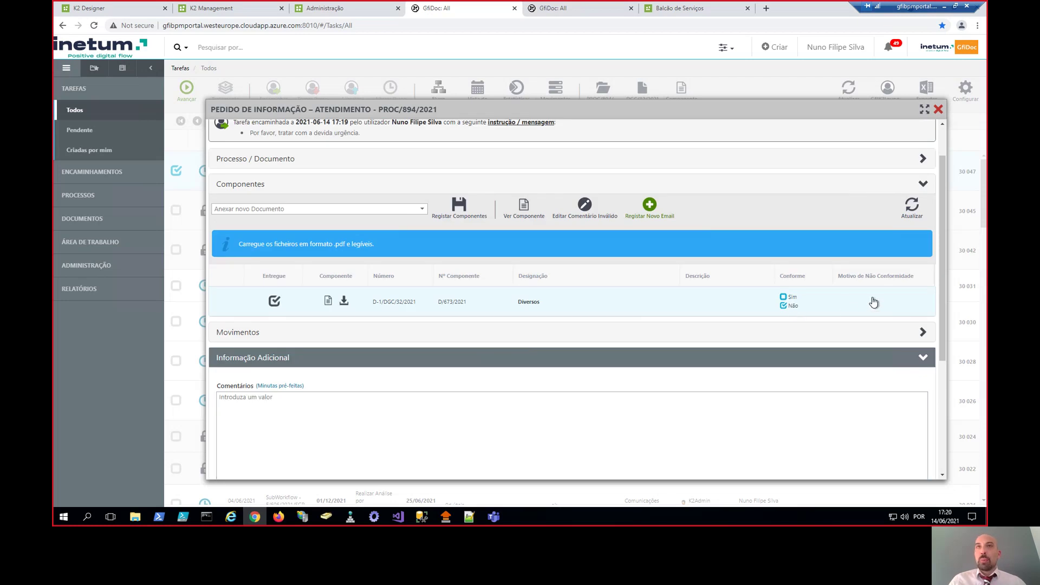
pyautogui.click(578, 199)
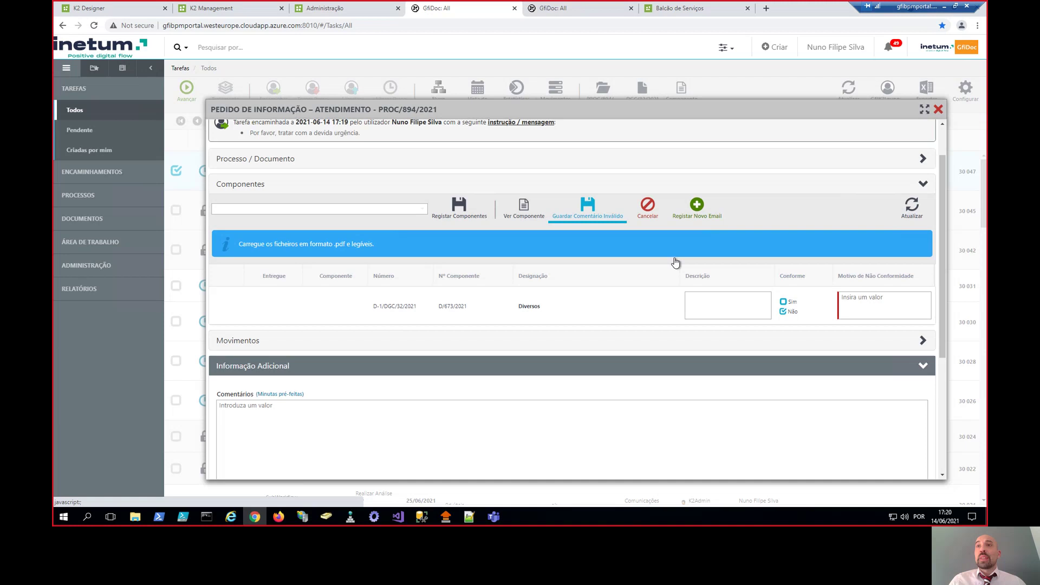
pyautogui.click(864, 304)
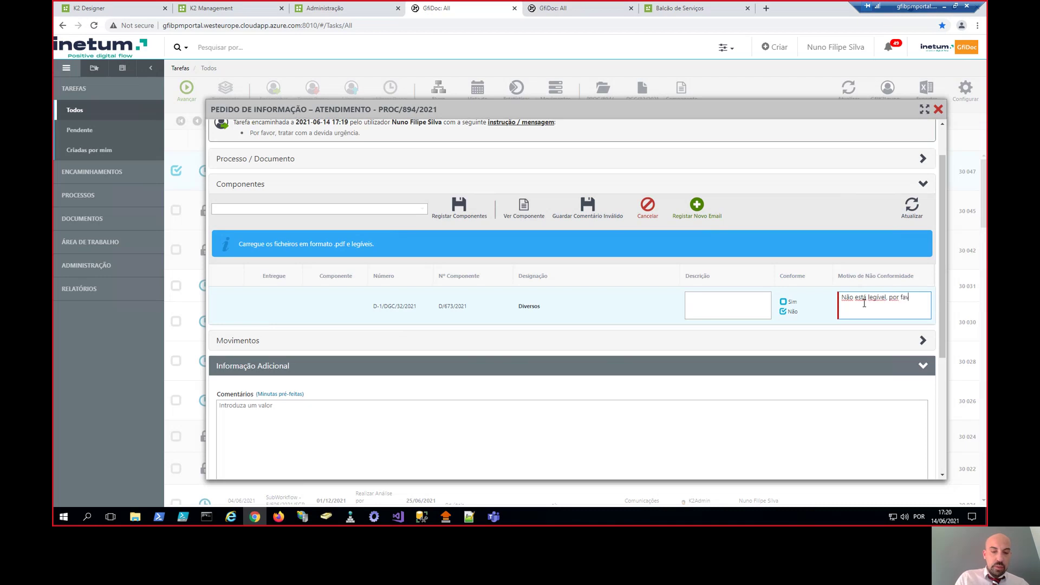
pyautogui.write('stitu')
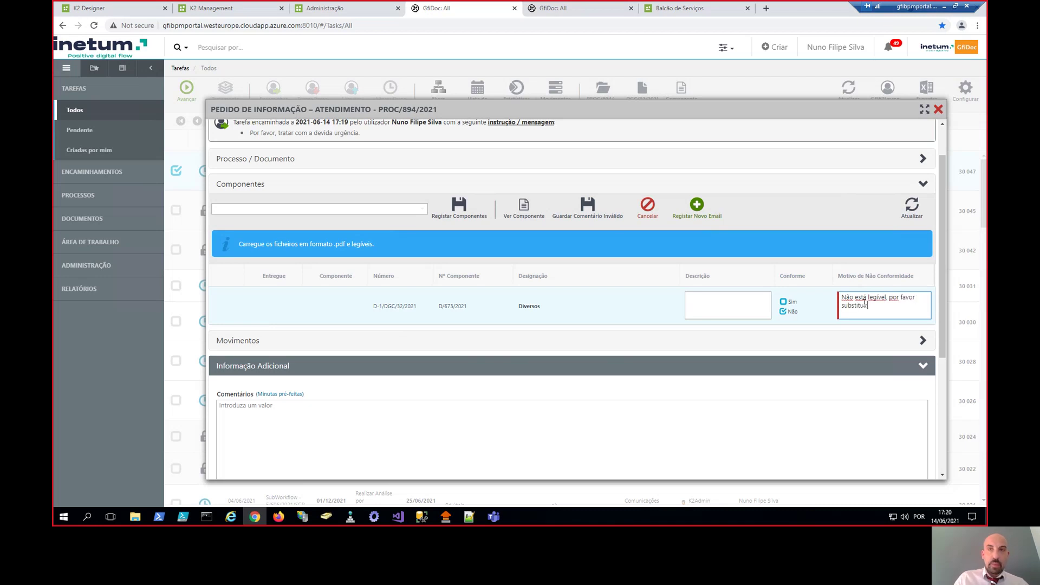
pyautogui.write('ir')
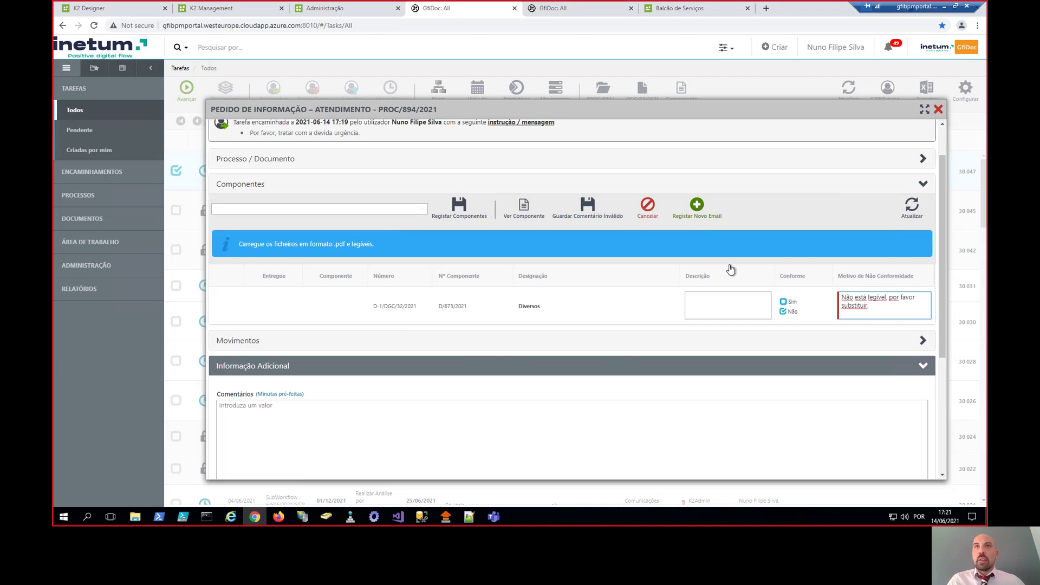
pyautogui.click(587, 205)
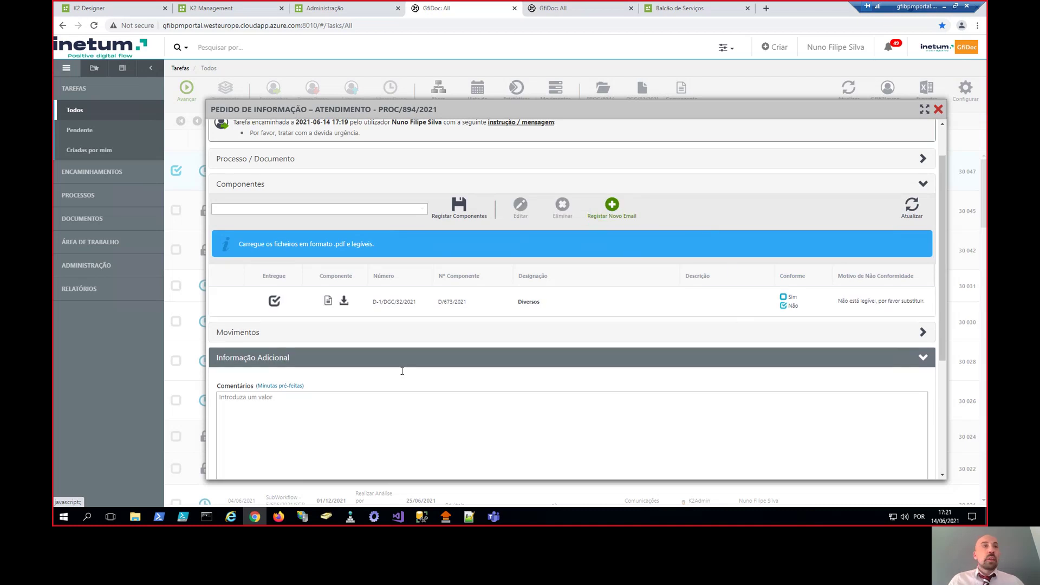
# - Fill the external clarification request from the Informação Adicional template, removing 'Bom dia' from the greeting
pyautogui.scroll(-3, 402, 371)
pyautogui.click(320, 384)
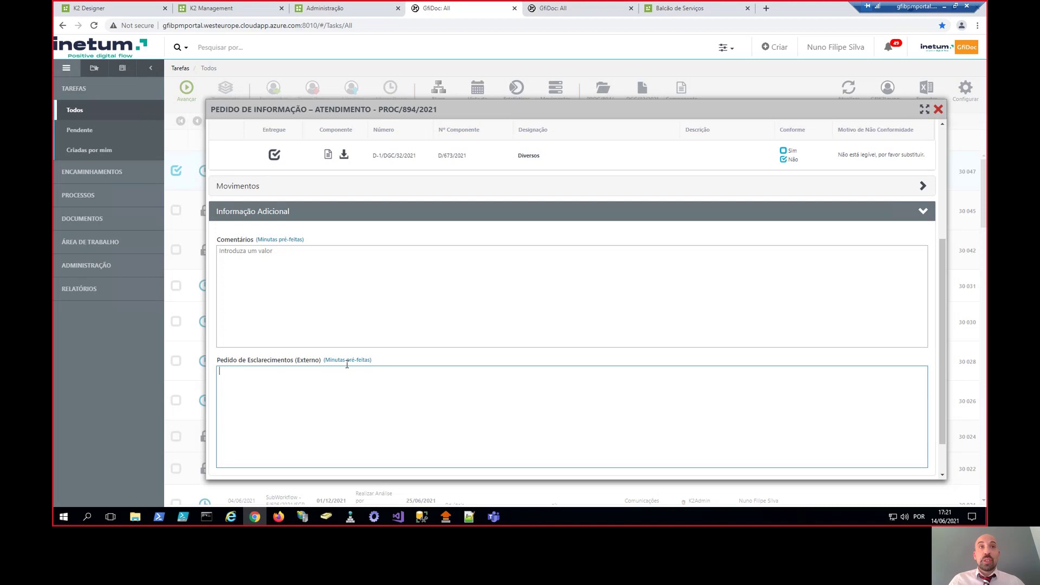
pyautogui.click(347, 360)
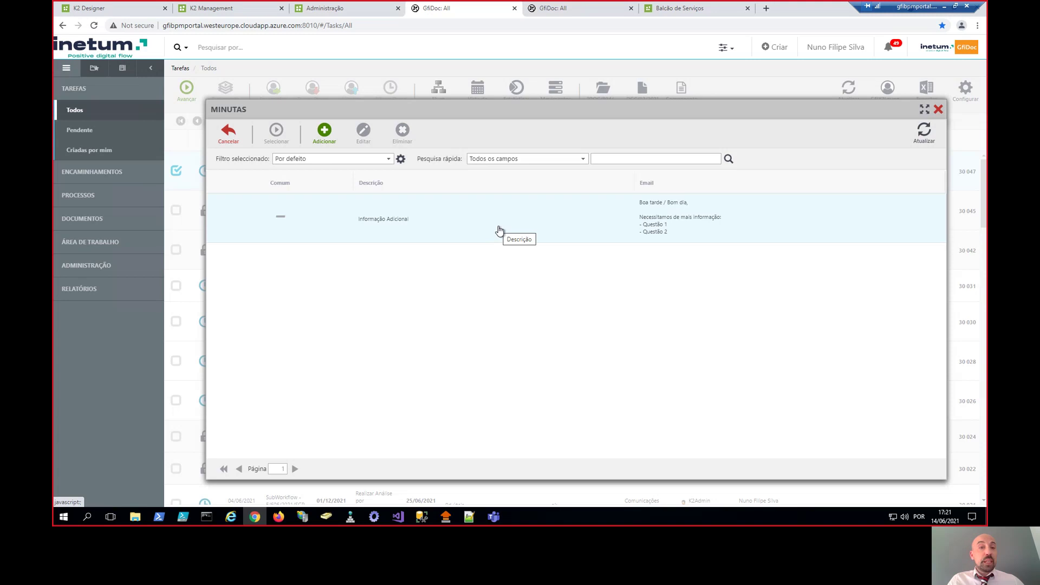
pyautogui.doubleClick(499, 230)
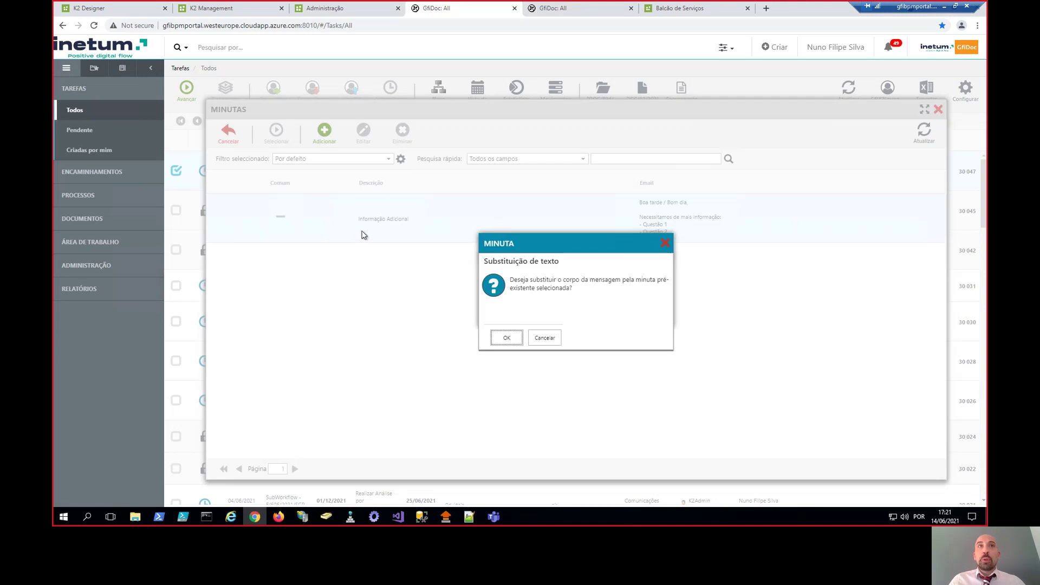
pyautogui.click(507, 337)
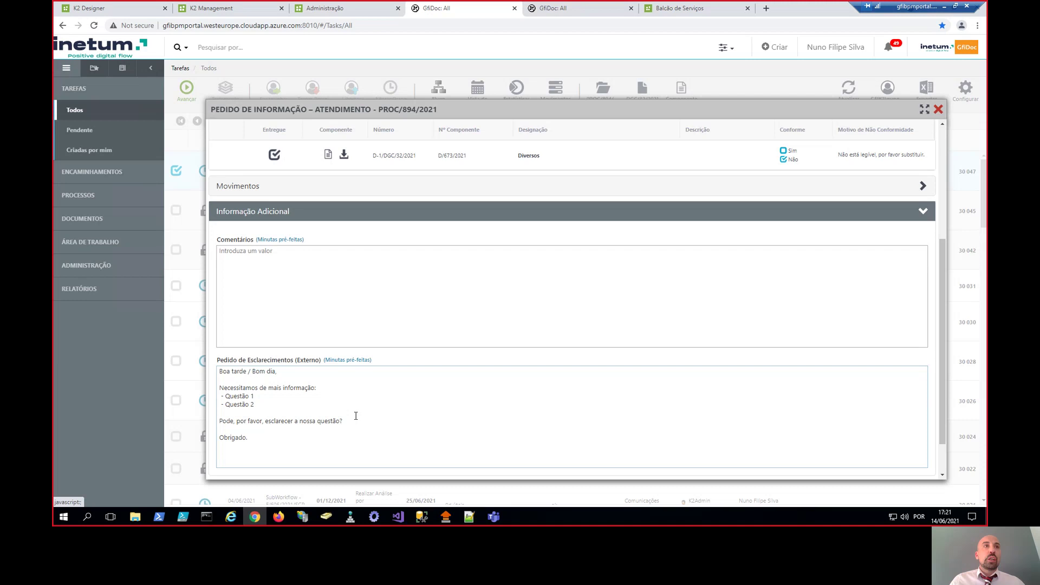
pyautogui.click(274, 388)
pyautogui.moveTo(249, 370); pyautogui.dragTo(277, 369)
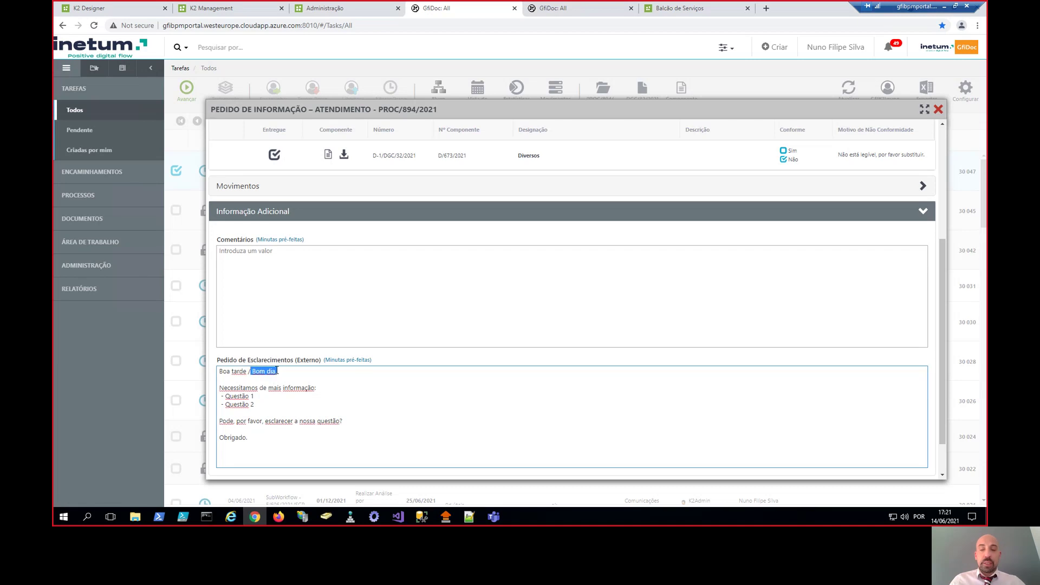
pyautogui.press('BackSpace')
pyautogui.press('BackSpace')
pyautogui.press('BackSpace')
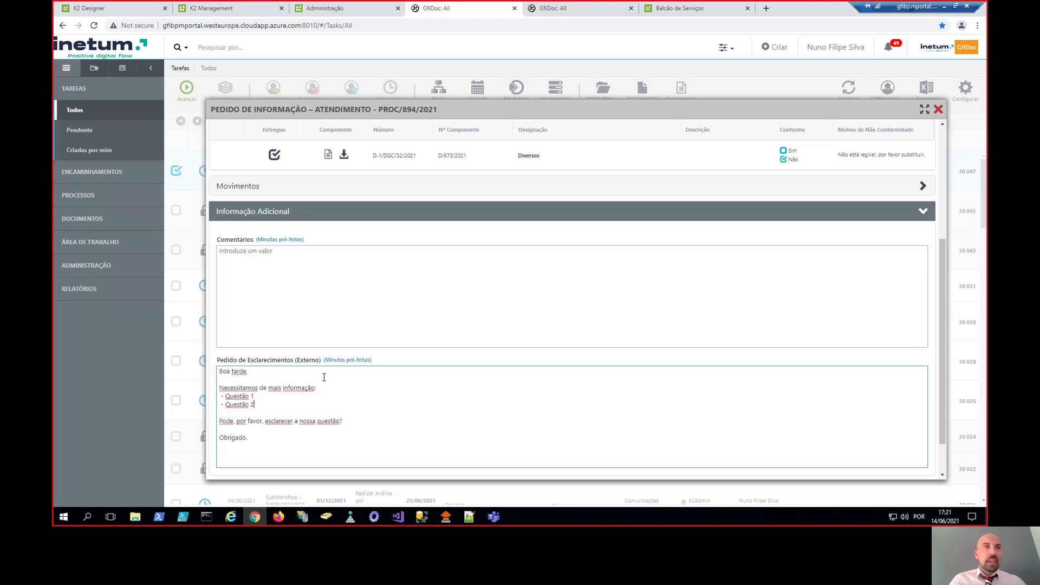
# - Send the clarification request, refresh the list, and select the new Tratar Esclarecimentos task 30 048
pyautogui.scroll(-1, 324, 377)
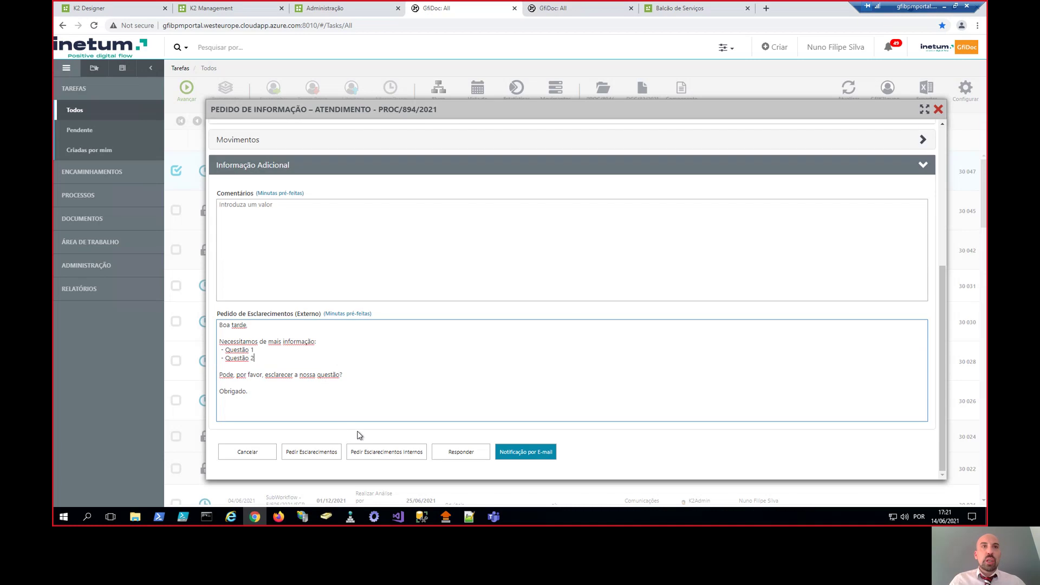
pyautogui.click(318, 455)
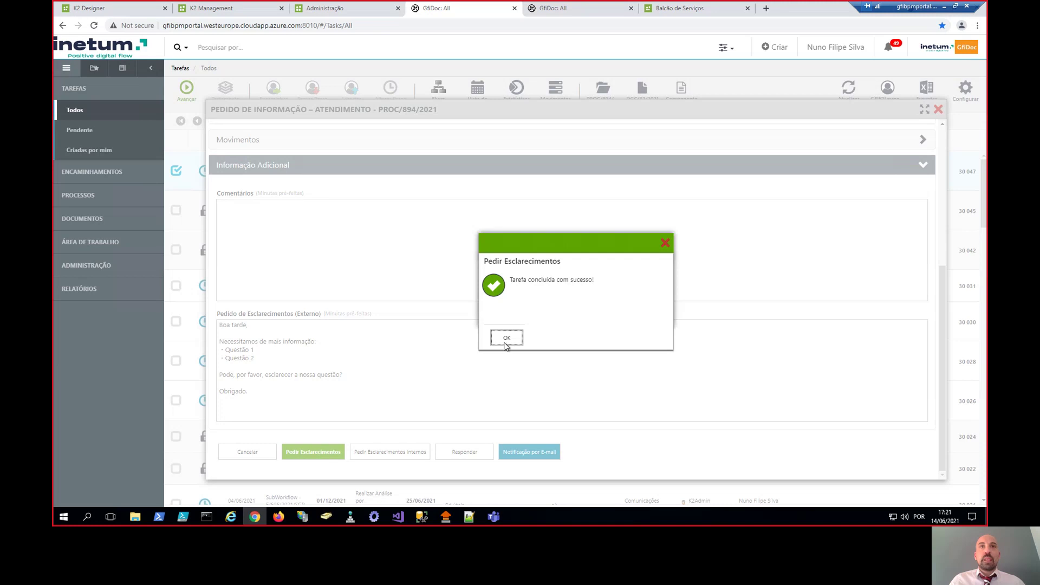
pyautogui.click(504, 342)
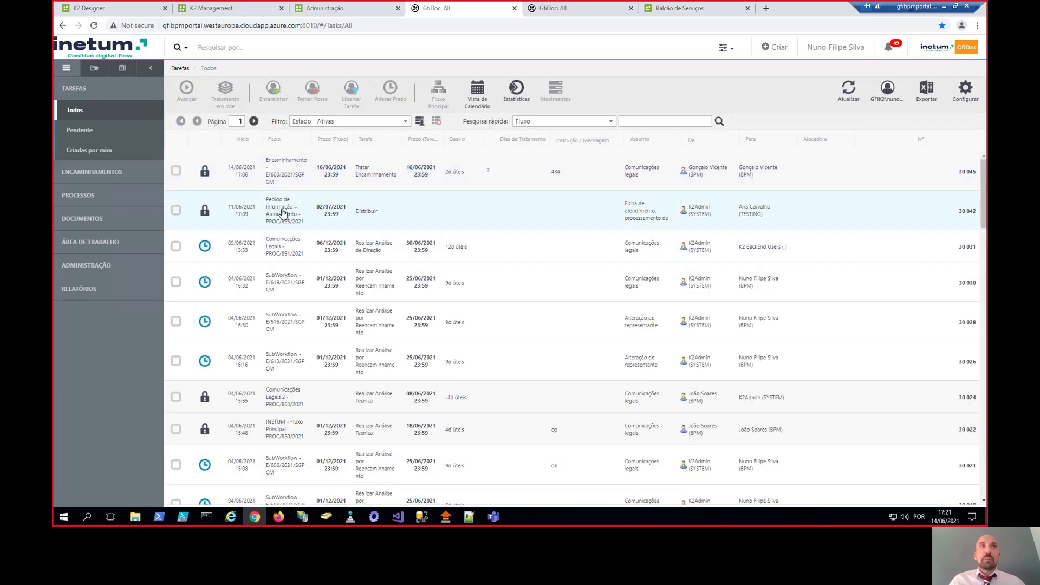
pyautogui.click(283, 213)
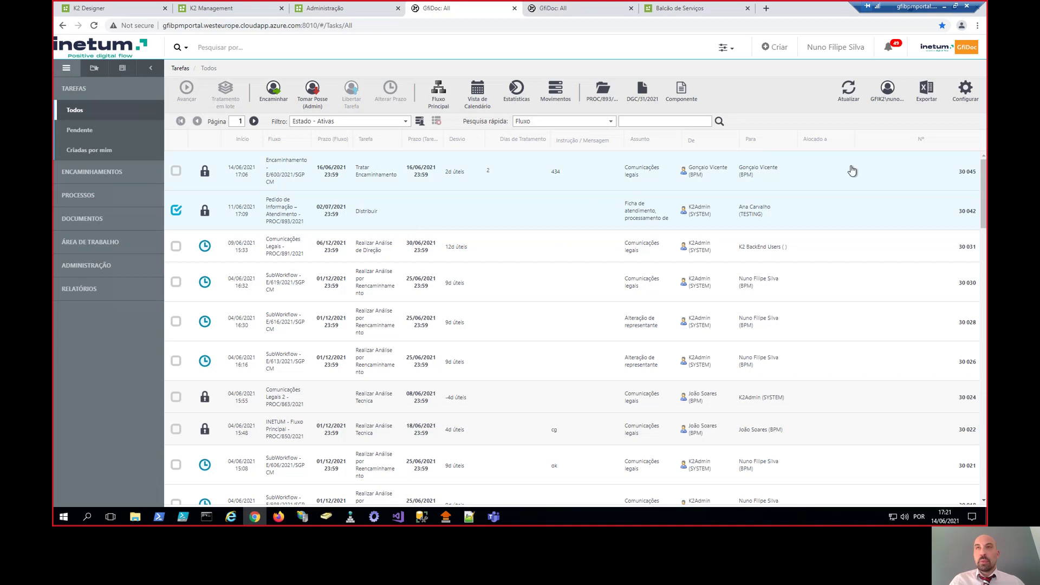
pyautogui.click(851, 93)
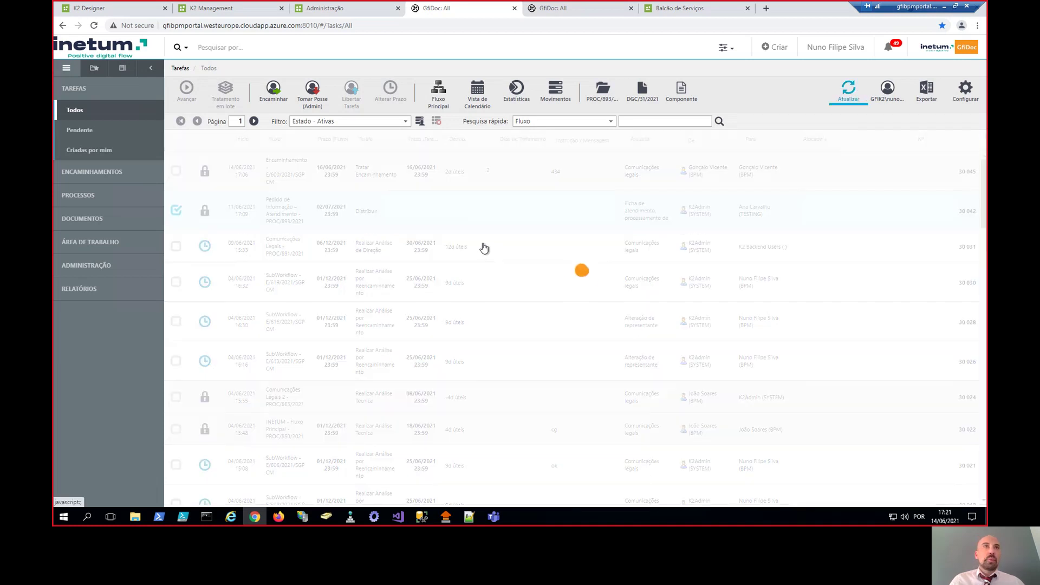
pyautogui.click(379, 176)
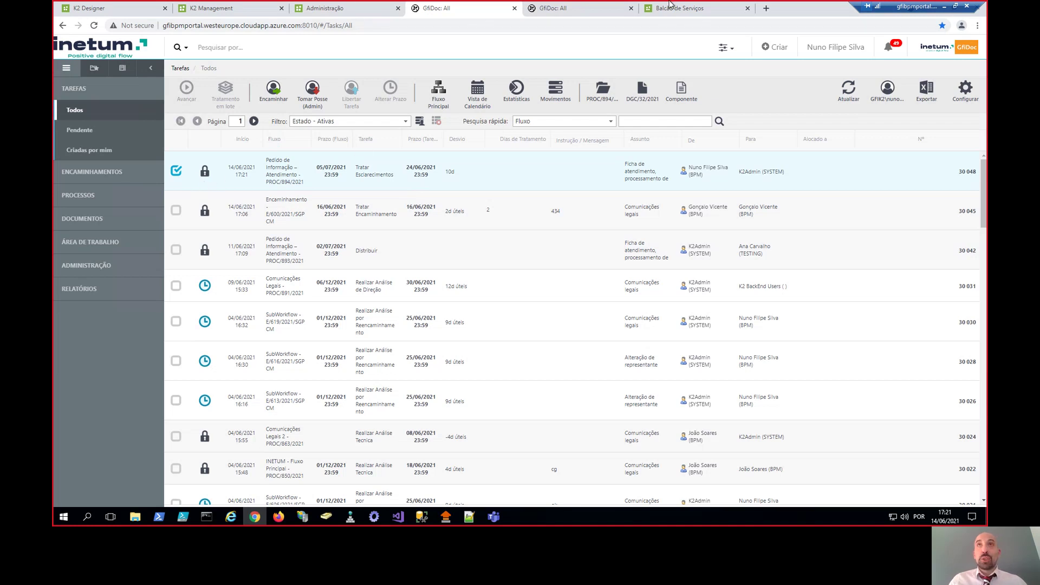
# - In the citizen's reserved area, open the Tratar Esclarecimentos task of process PROC/894/2021
pyautogui.click(699, 9)
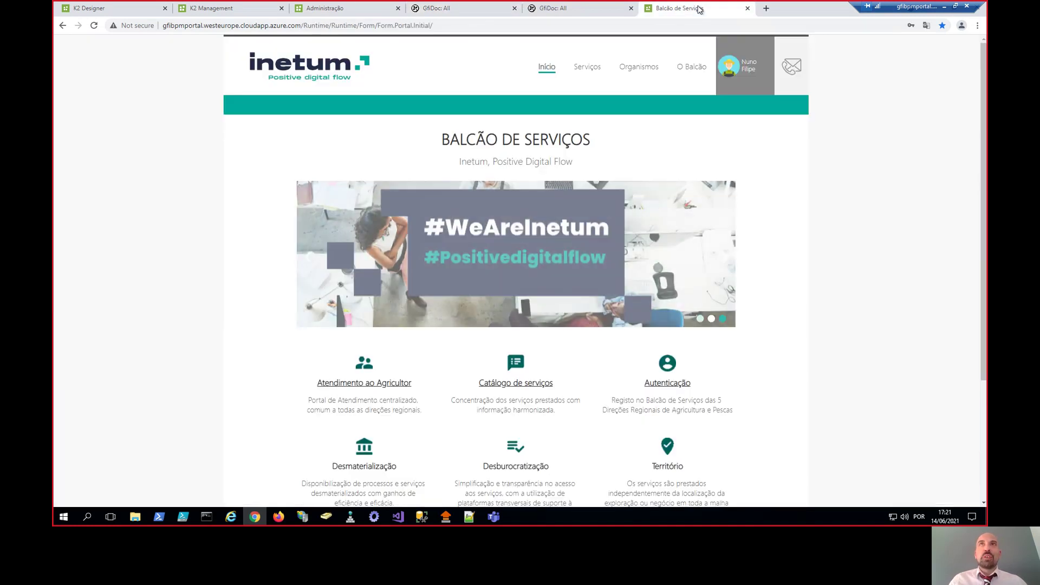
pyautogui.click(743, 65)
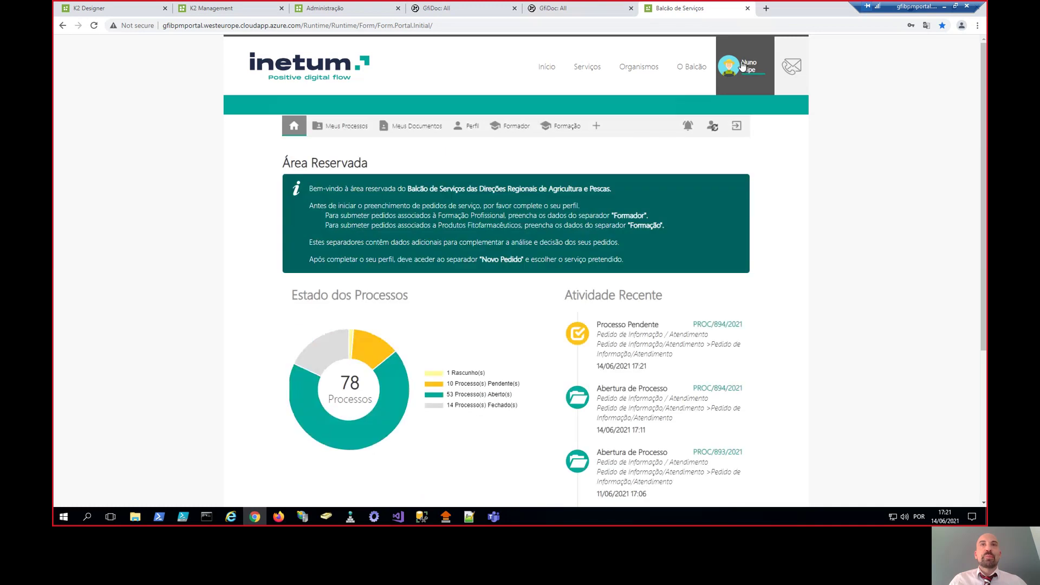
pyautogui.click(362, 135)
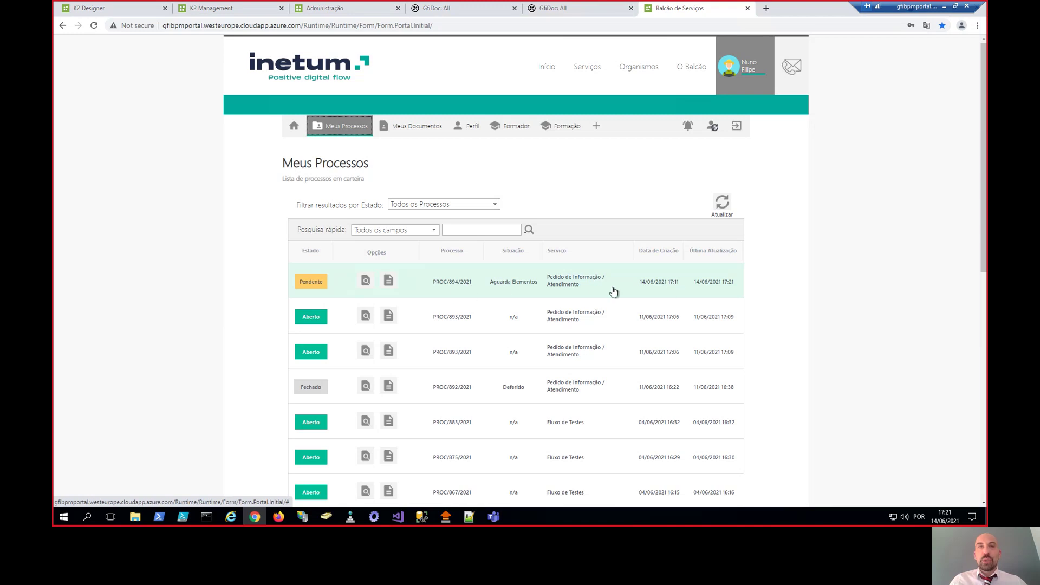
pyautogui.click(470, 282)
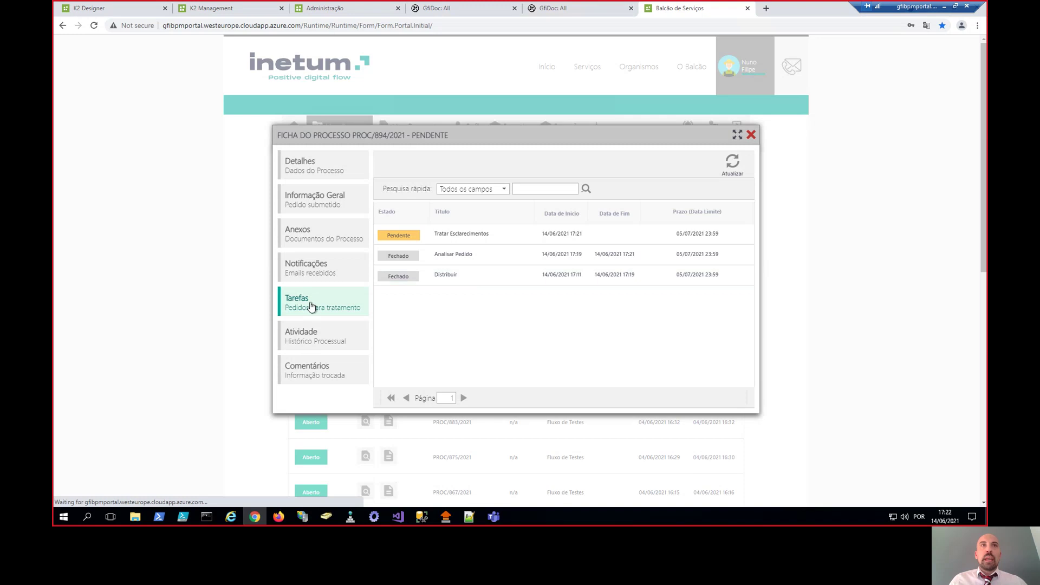
pyautogui.click(451, 239)
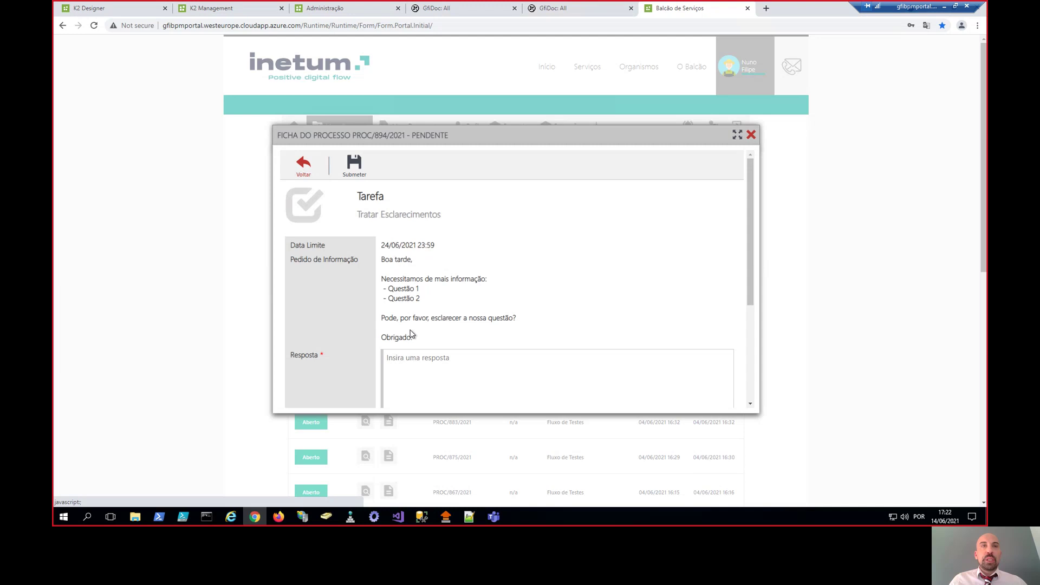
# - Upload the PortalAttachment file as the replacement for the Diversos document
pyautogui.scroll(-1, 410, 334)
pyautogui.click(432, 324)
pyautogui.scroll(-2, 432, 324)
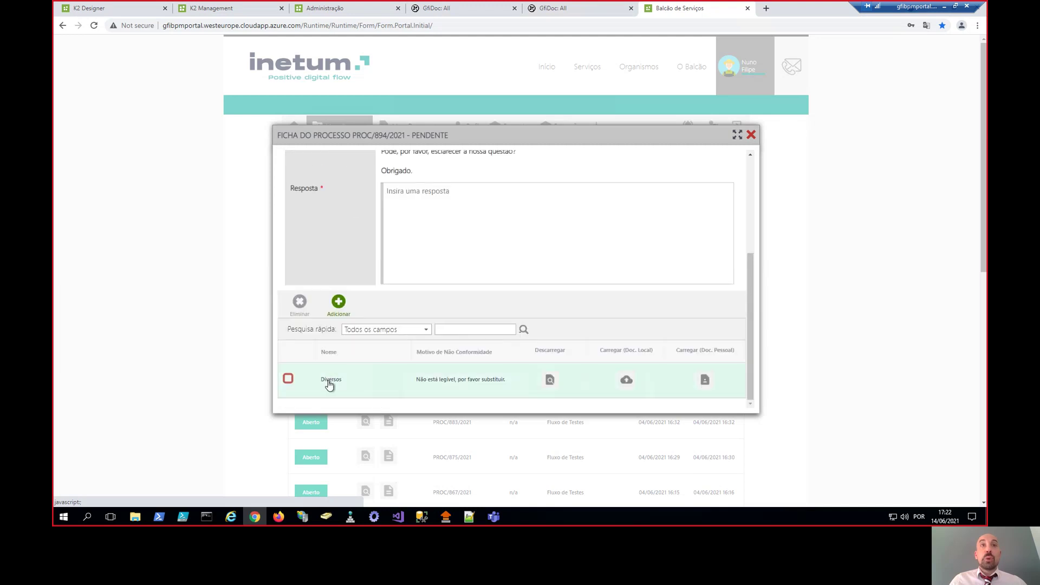
pyautogui.click(626, 381)
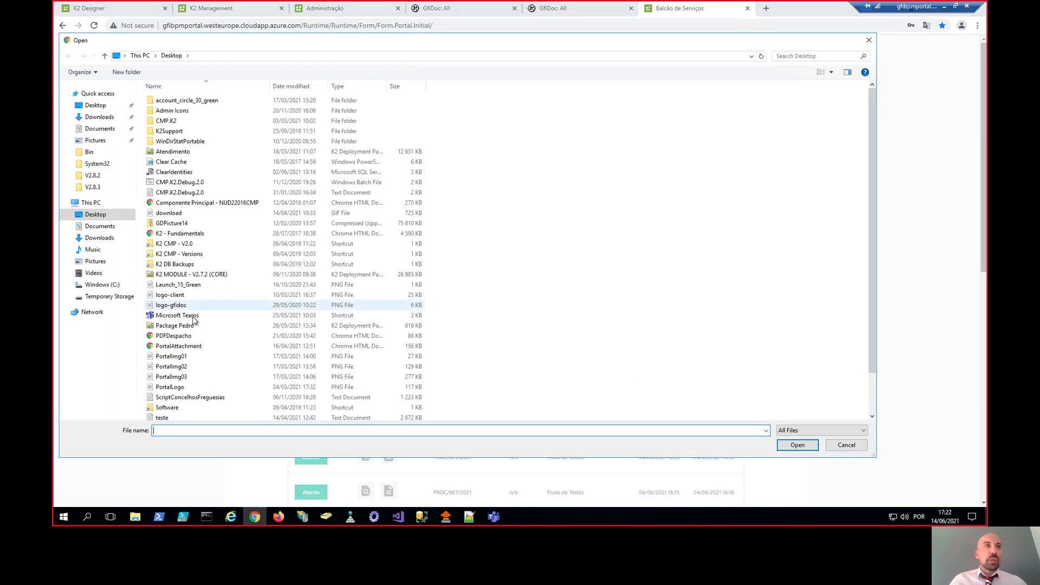
pyautogui.scroll(-5, 211, 352)
pyautogui.doubleClick(202, 302)
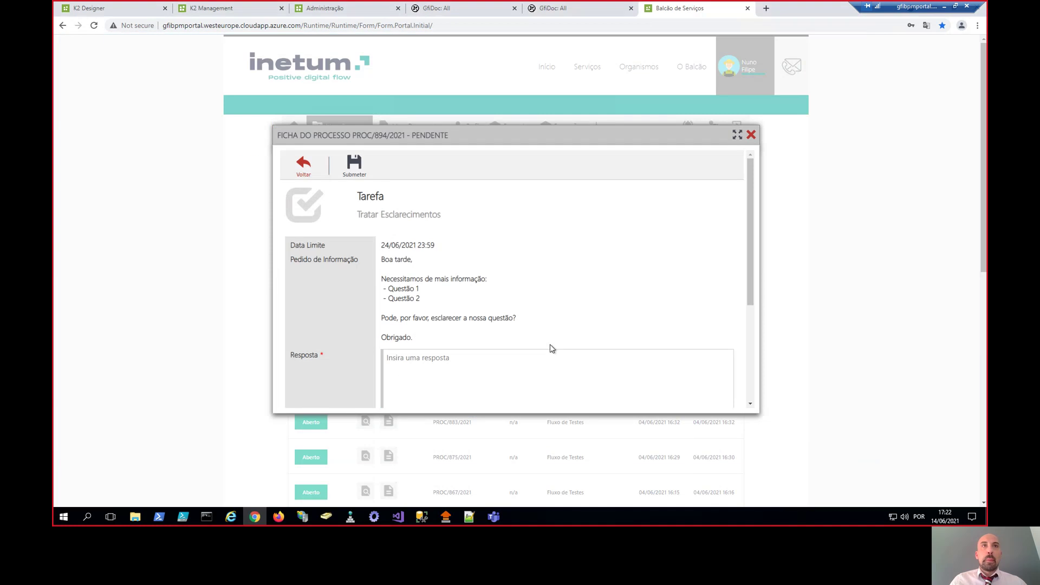
# - Submit the citizen's clarification reply to the entity
pyautogui.click(442, 362)
pyautogui.scroll(-2, 482, 341)
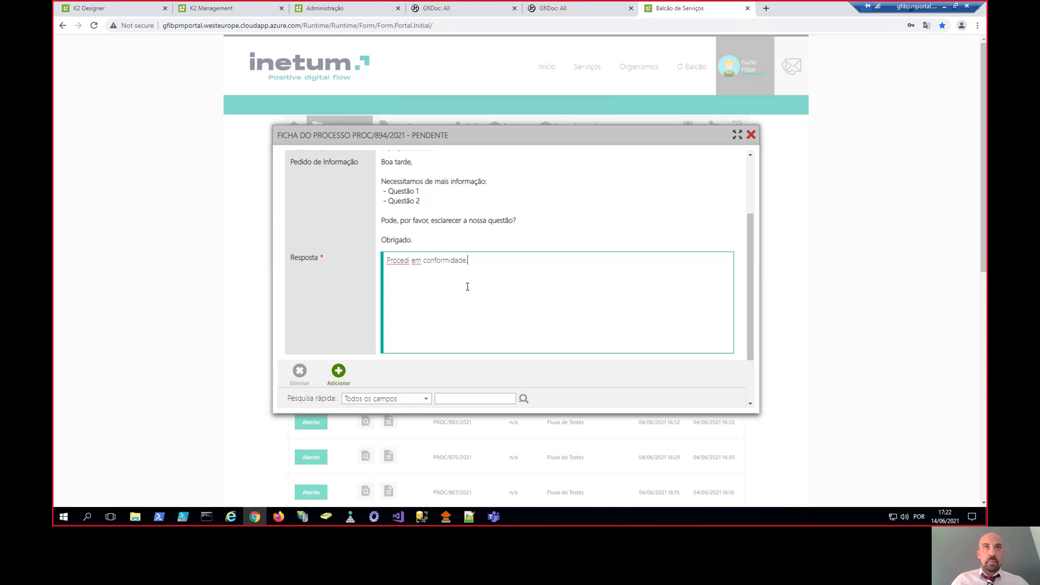
pyautogui.scroll(-3, 473, 292)
pyautogui.scroll(4, 412, 178)
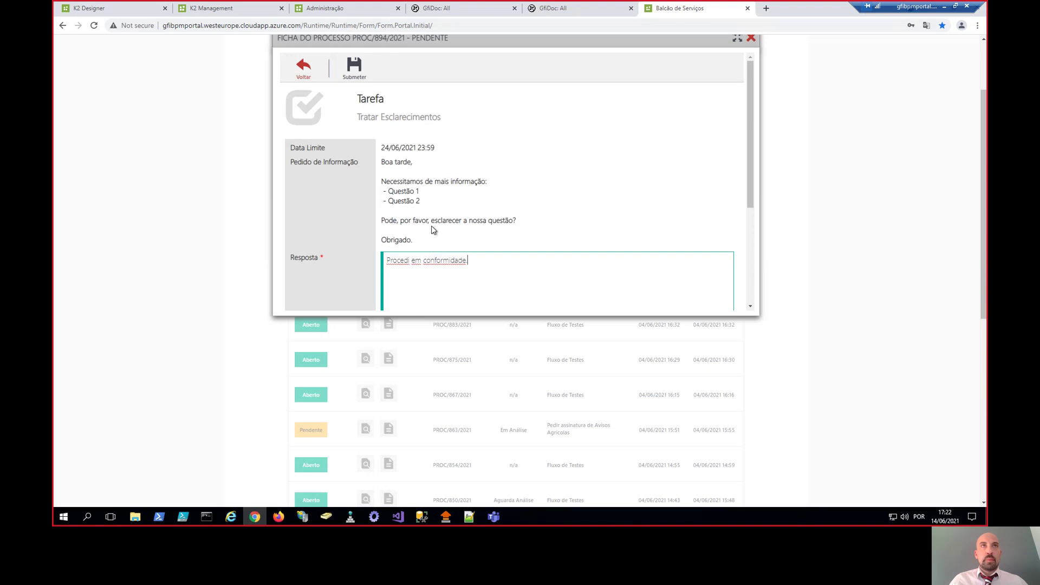
pyautogui.click(355, 70)
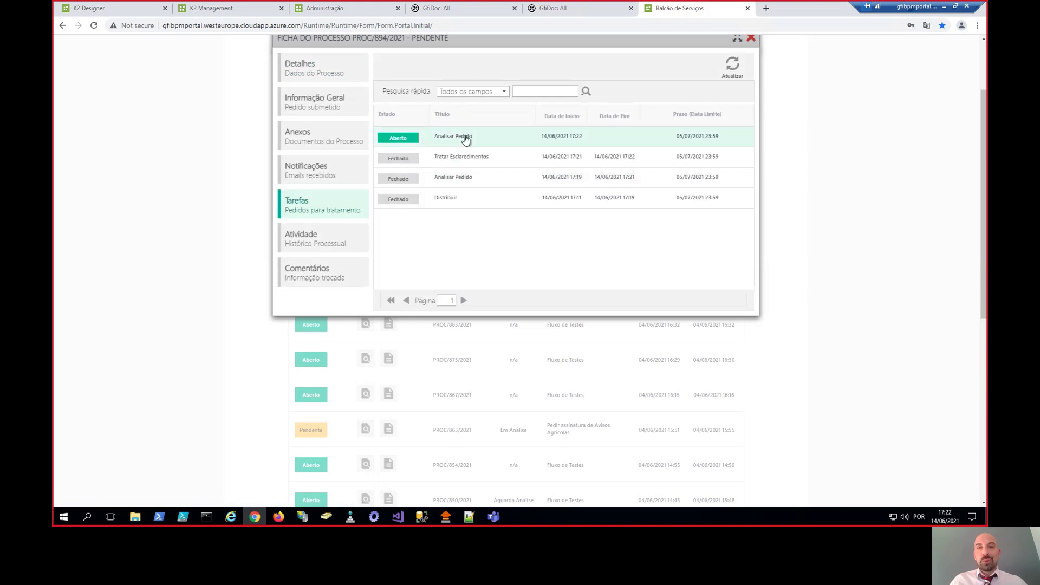
pyautogui.click(544, 8)
# - Pan and zoom the flow diagram around Analisar Pedido, then return to the refreshed task list
pyautogui.moveTo(615, 295); pyautogui.dragTo(627, 267)
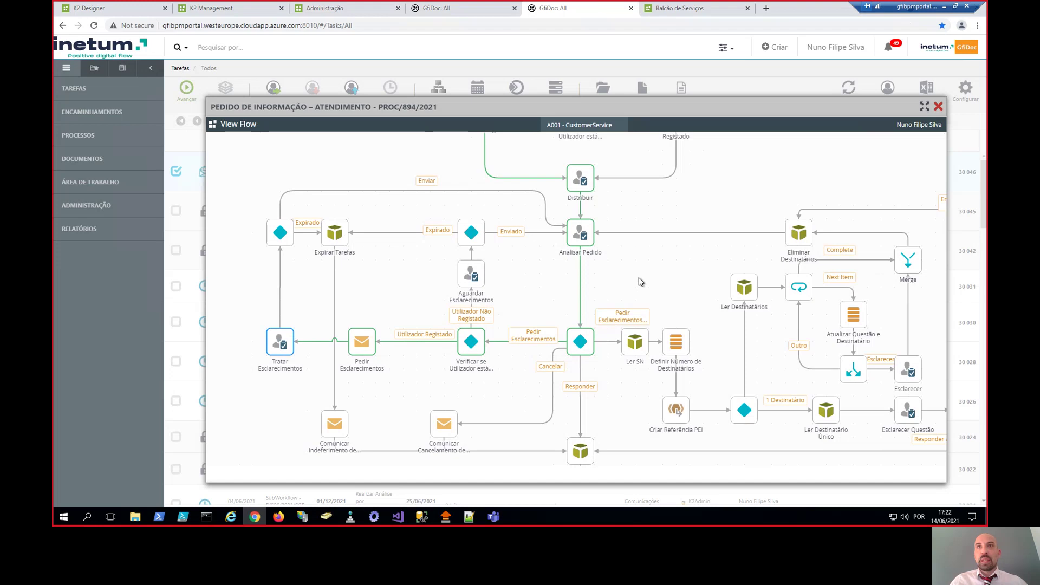
pyautogui.scroll(-3, 641, 281)
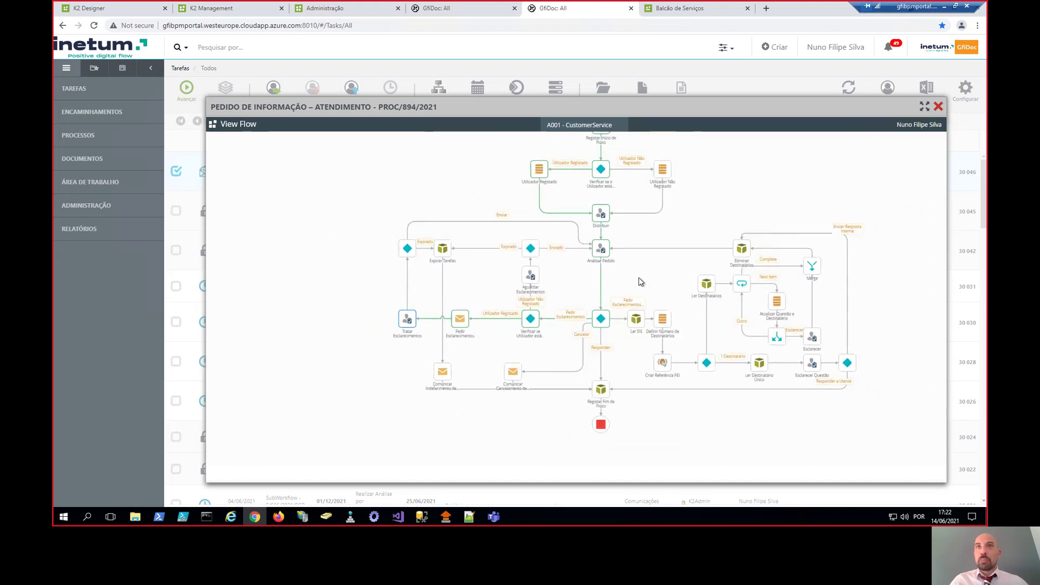
pyautogui.moveTo(651, 274); pyautogui.dragTo(616, 272)
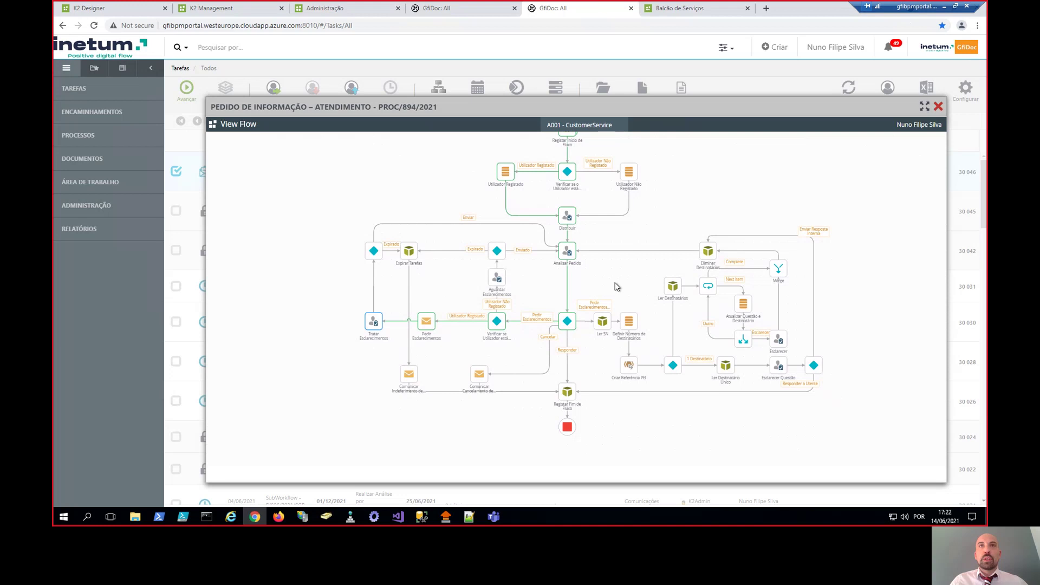
pyautogui.scroll(3, 608, 289)
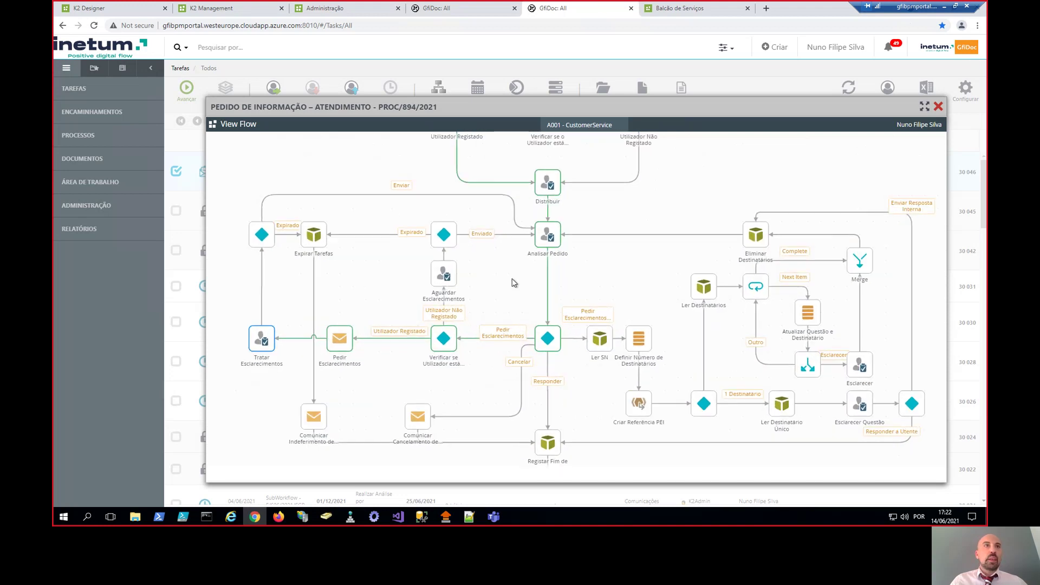
pyautogui.moveTo(514, 282); pyautogui.dragTo(599, 317)
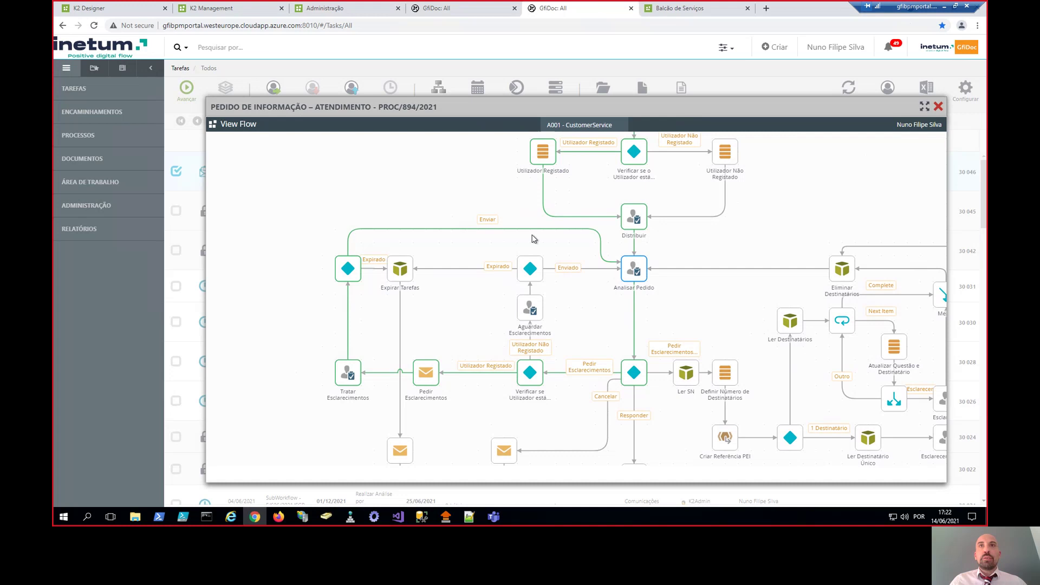
pyautogui.moveTo(708, 313); pyautogui.dragTo(637, 291)
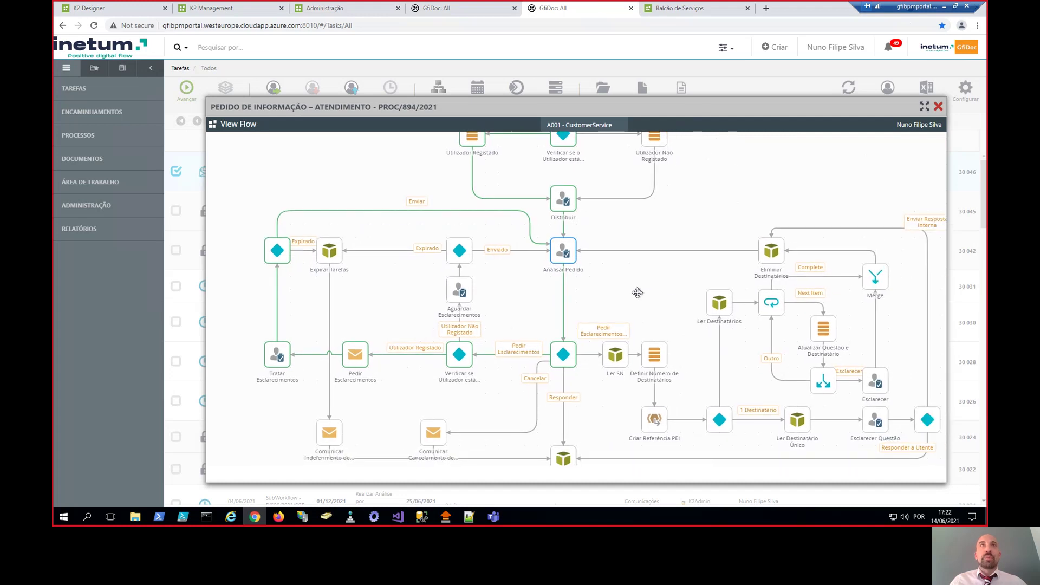
pyautogui.click(481, 16)
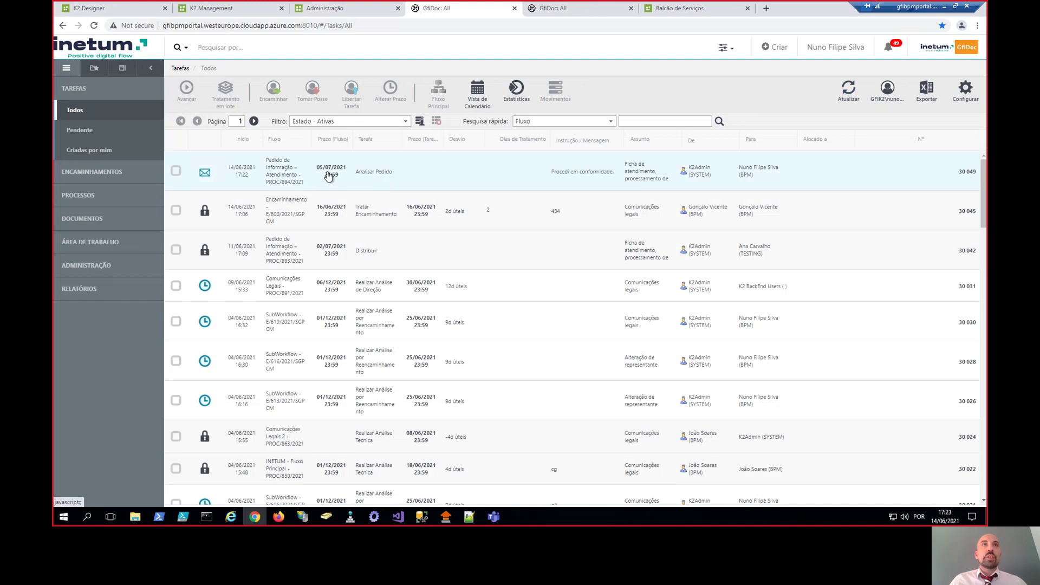
# - Open the PROC/894/2021 Analisar Pedido task and mark the Diversos component as Conforme
pyautogui.click(384, 161)
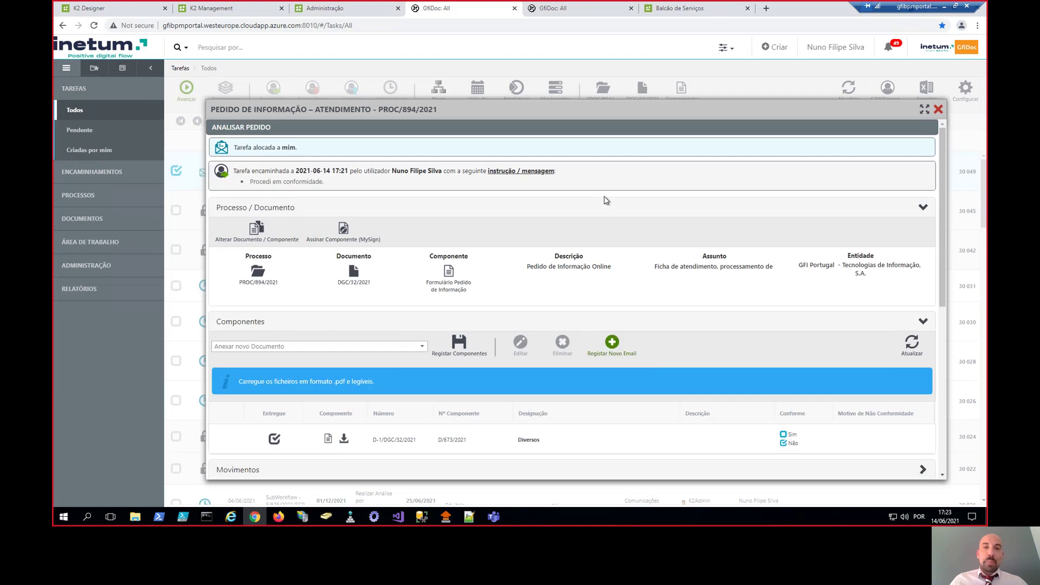
pyautogui.click(606, 205)
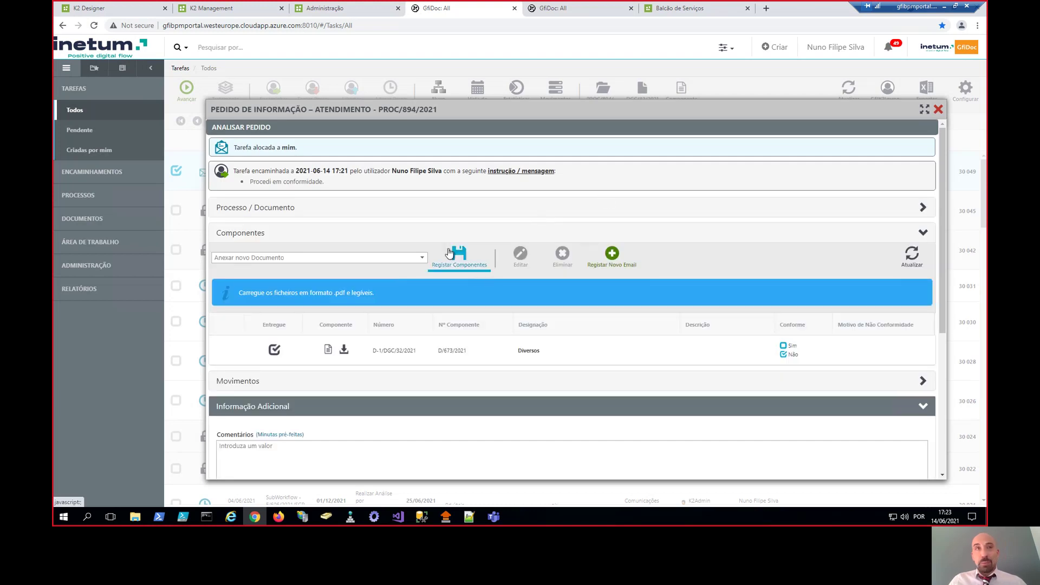
pyautogui.click(394, 233)
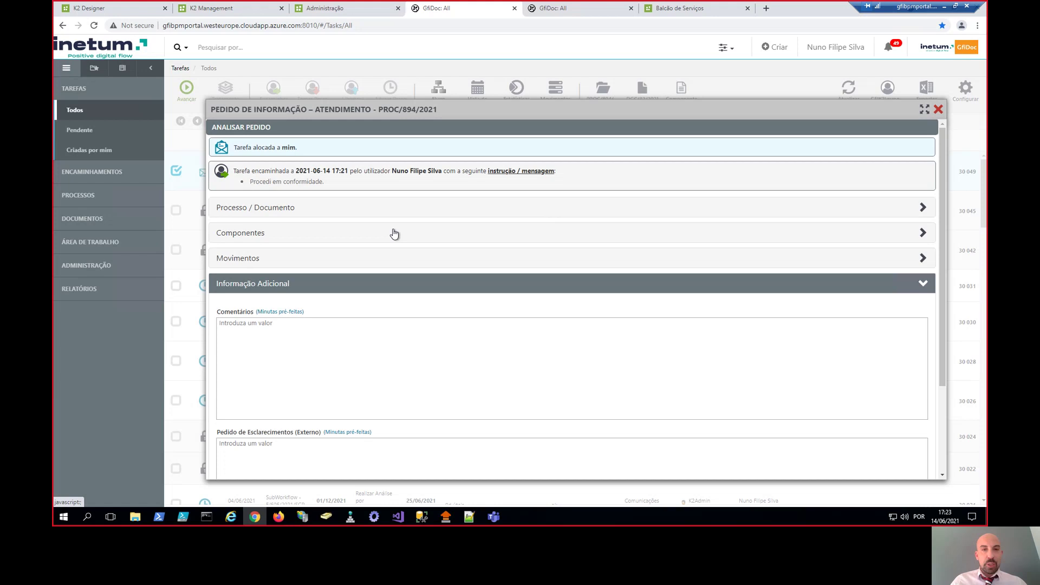
pyautogui.scroll(-3, 404, 245)
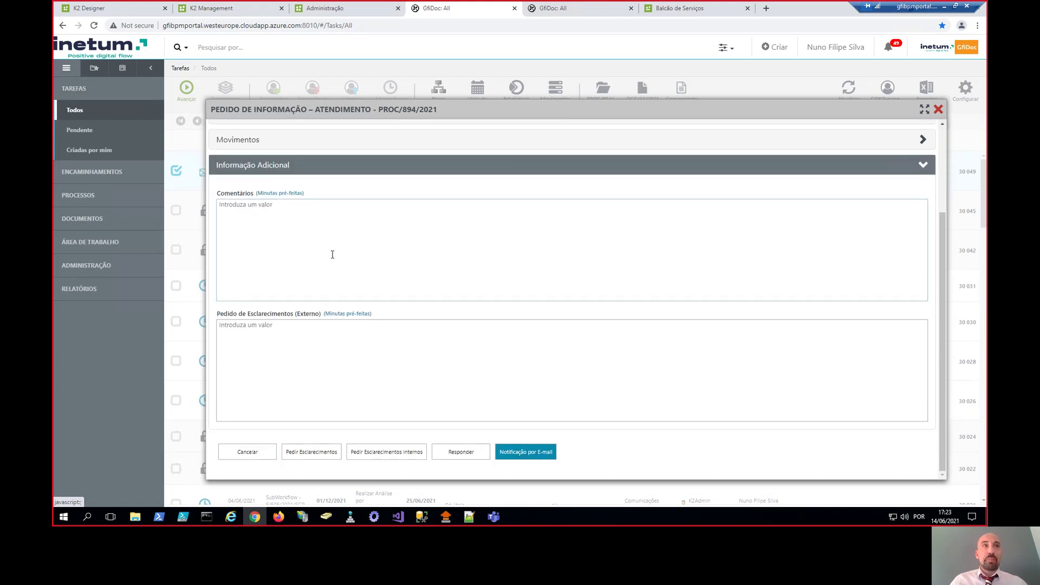
pyautogui.click(332, 254)
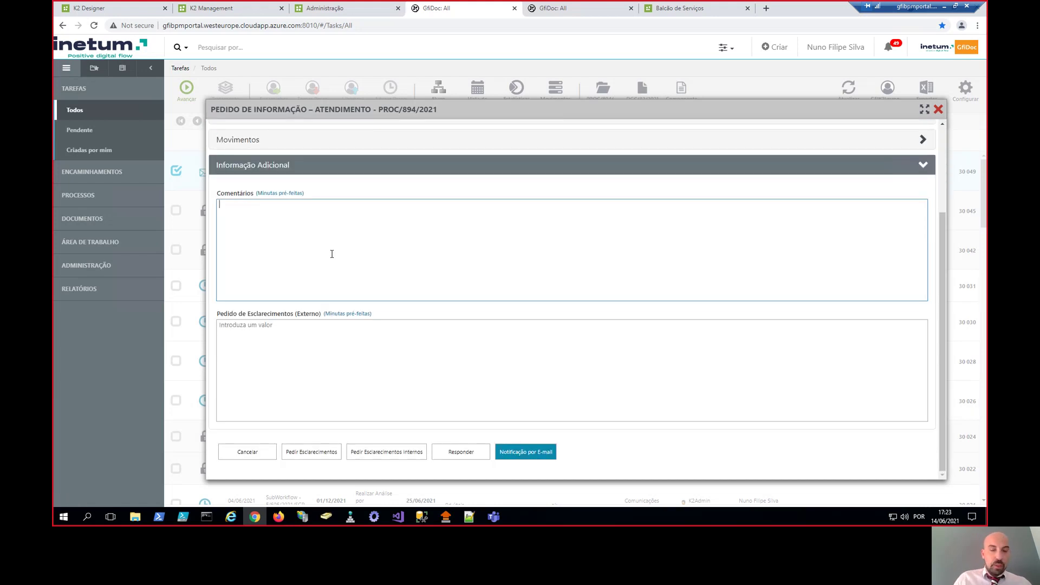
pyautogui.scroll(3, 715, 355)
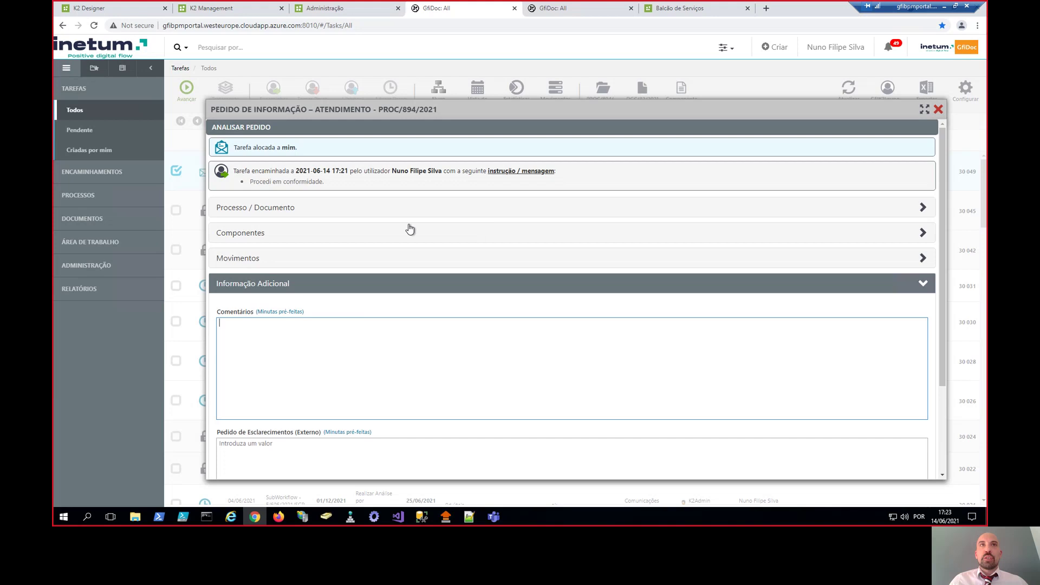
pyautogui.click(412, 233)
pyautogui.click(784, 346)
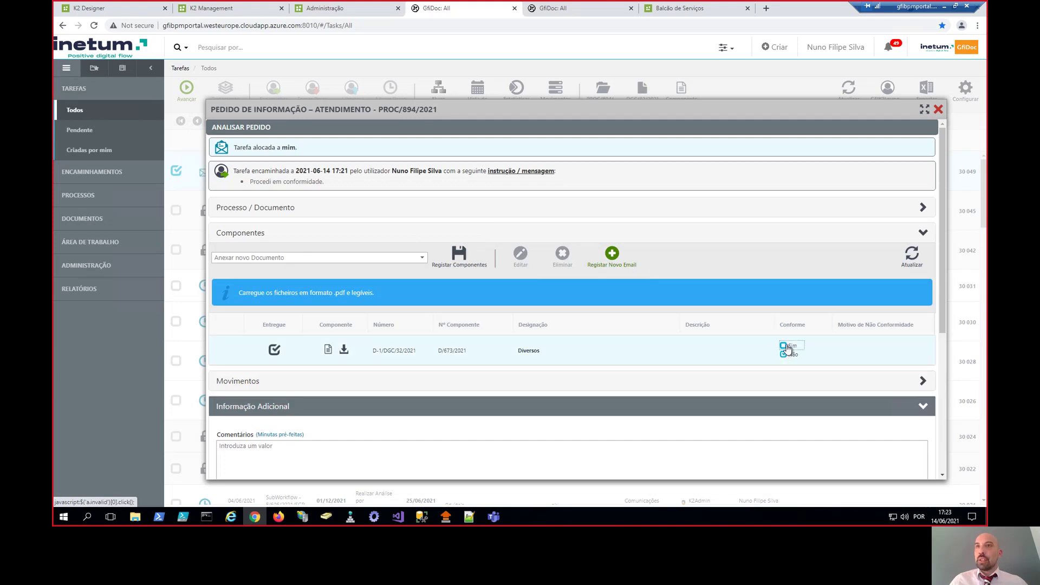
# - Enter the comment 'Anexo conforme.' in the Comentários field
pyautogui.scroll(-3, 343, 351)
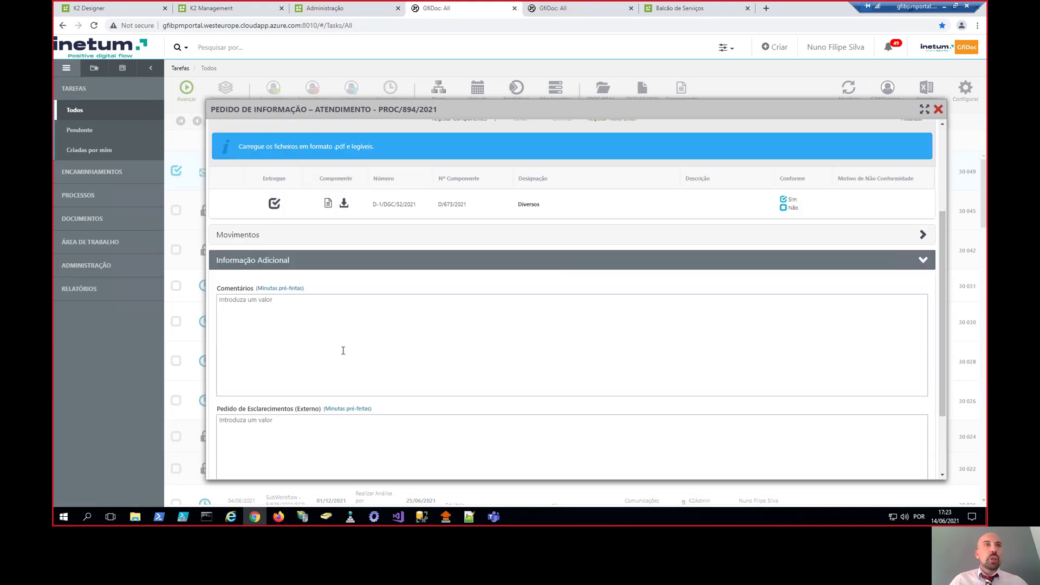
pyautogui.click(334, 341)
pyautogui.scroll(-1, 351, 334)
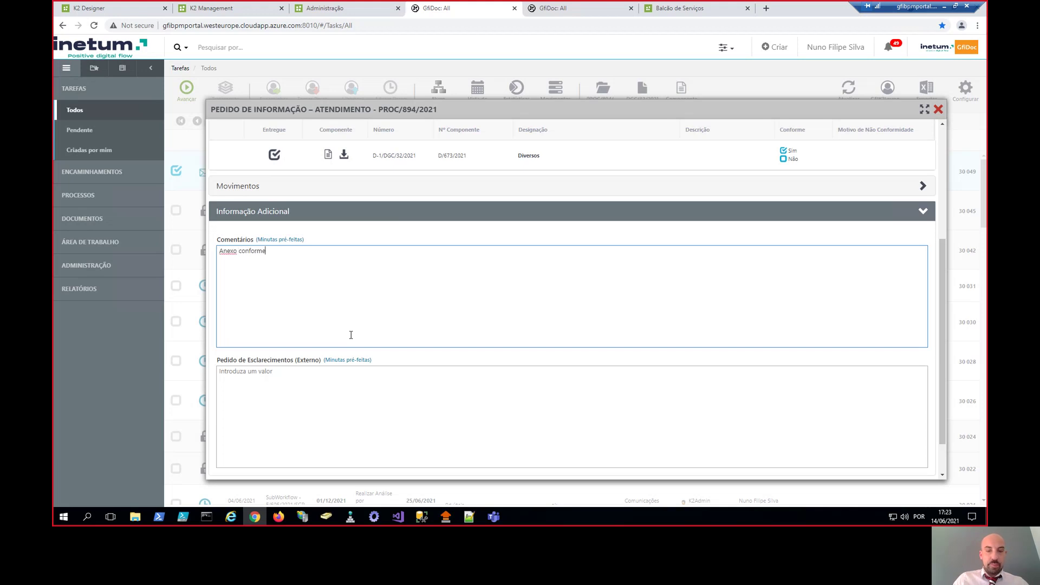
pyautogui.click(312, 391)
pyautogui.scroll(-1, 292, 356)
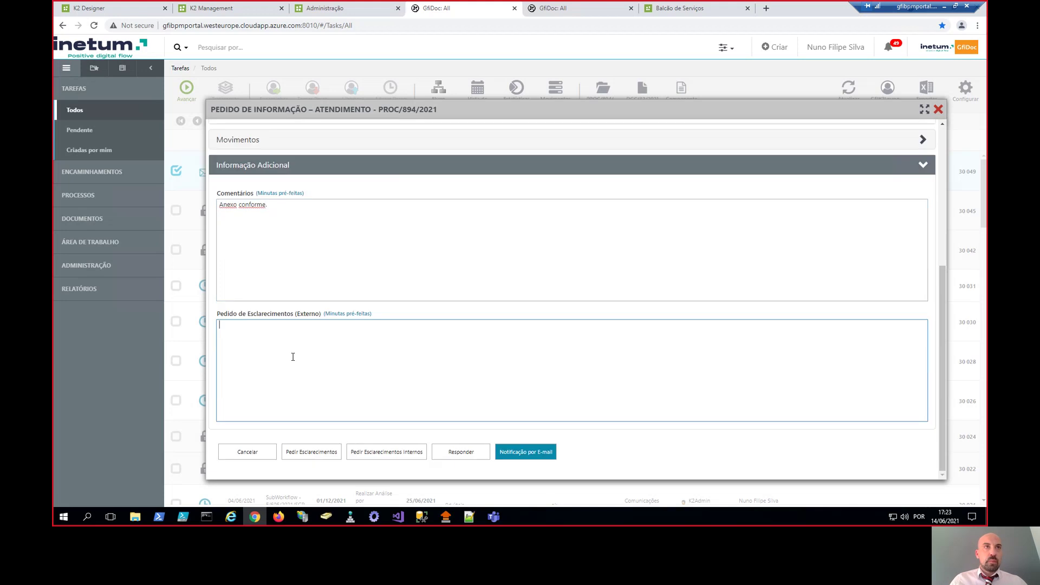
# - Add a new internal clarification question and bring up the Selecionar Destinatário recipient list
pyautogui.click(391, 457)
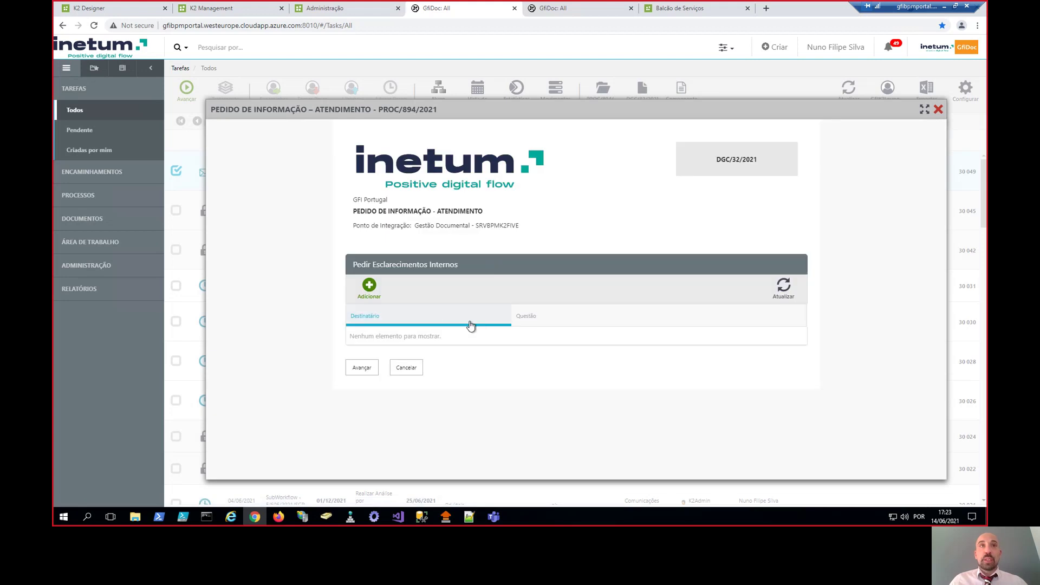
pyautogui.click(369, 296)
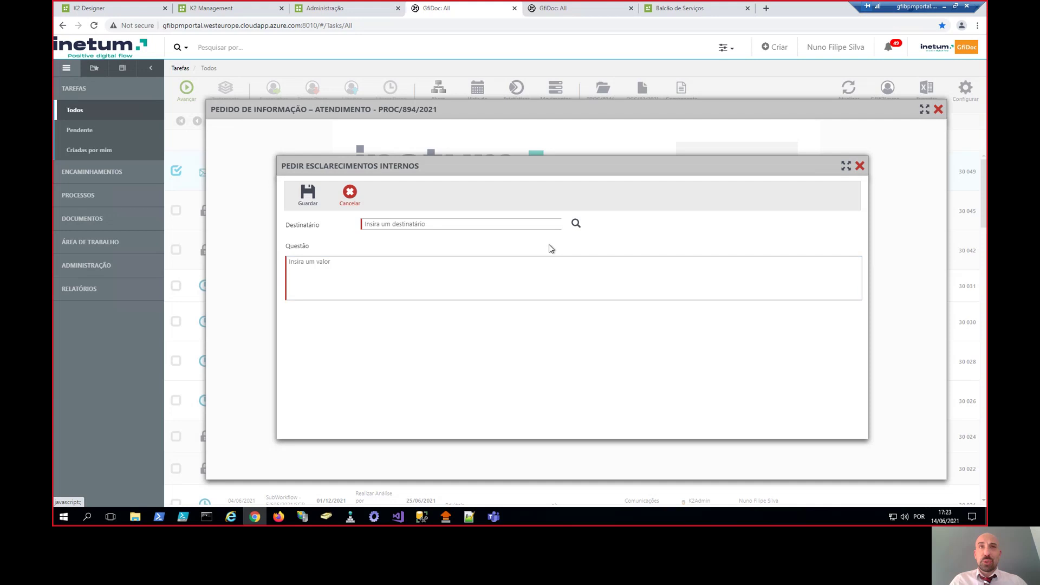
pyautogui.click(528, 228)
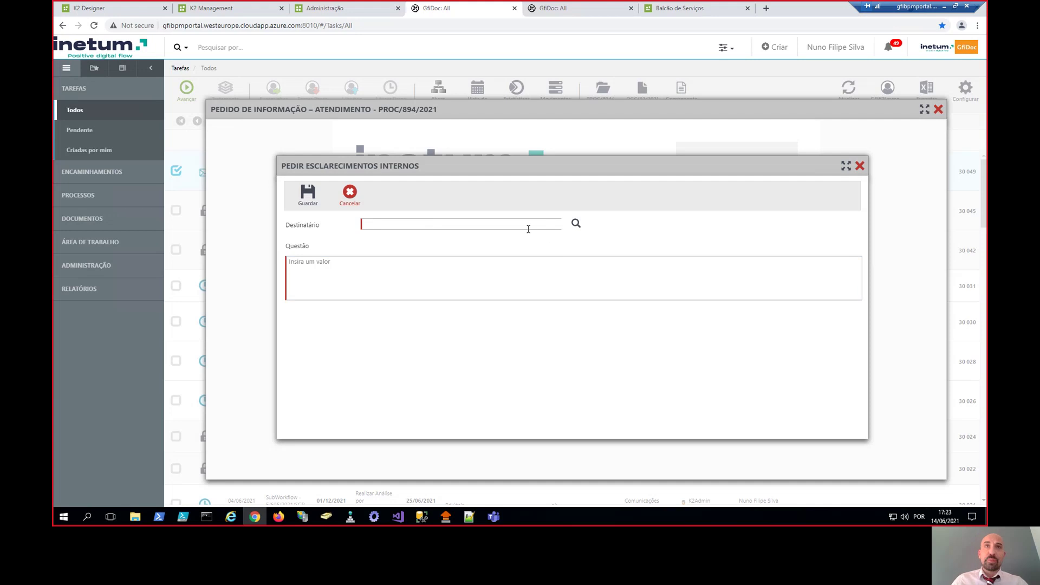
pyautogui.click(577, 224)
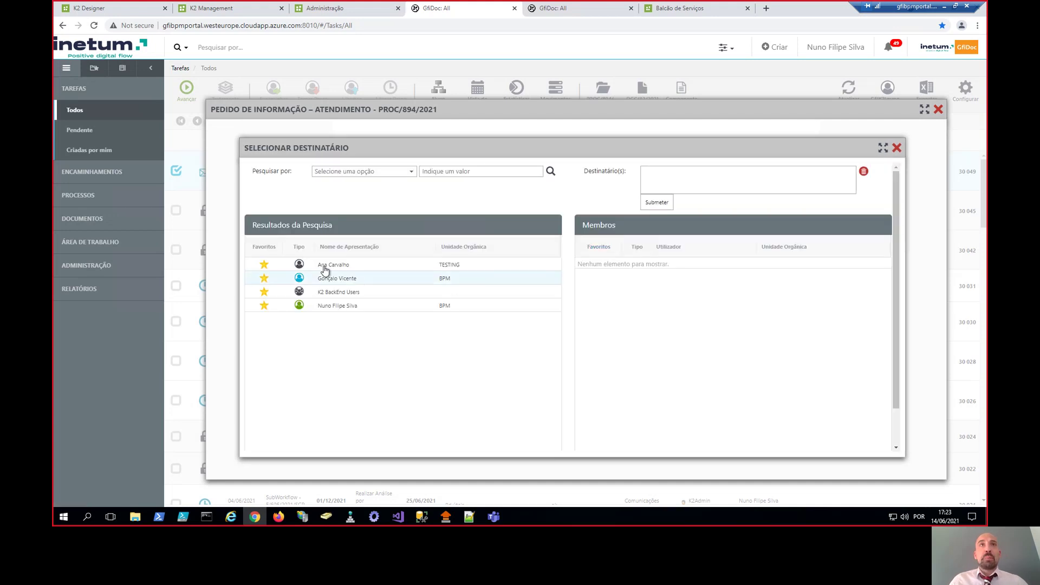
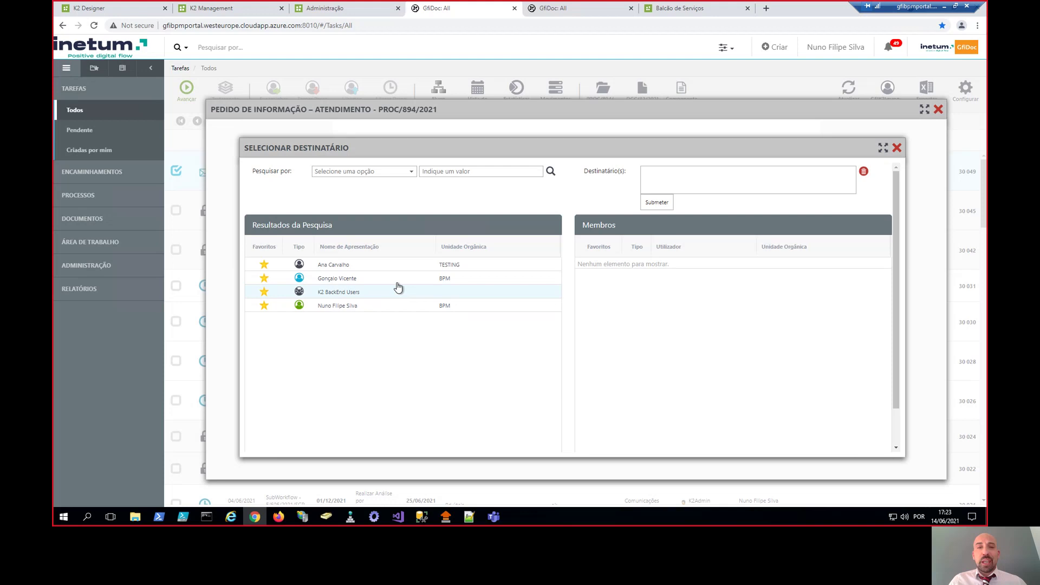
# - Create the first clarification request for the chosen recipient with question 'Questão 01' and save it
pyautogui.doubleClick(336, 309)
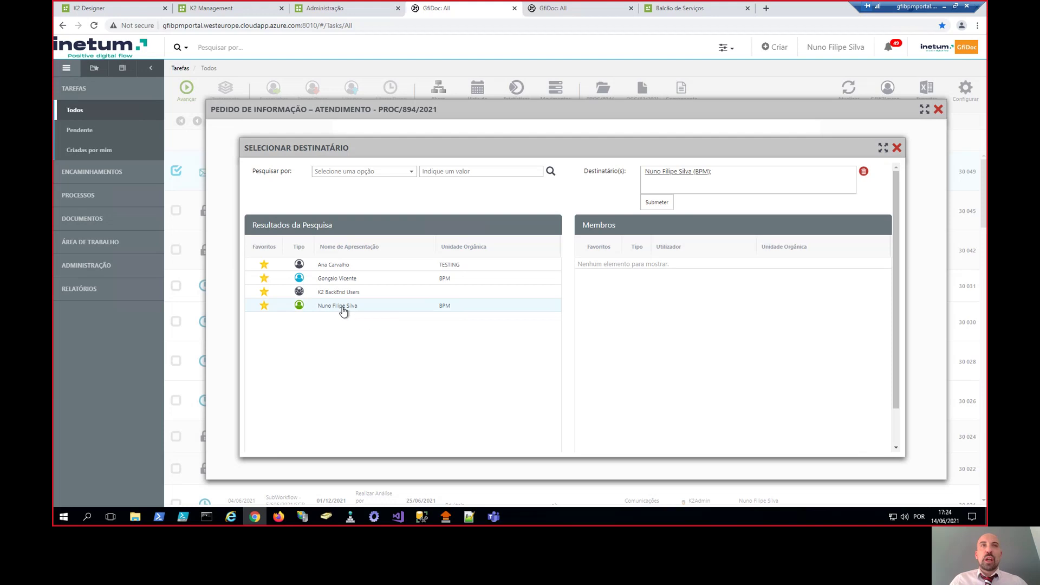
pyautogui.click(657, 202)
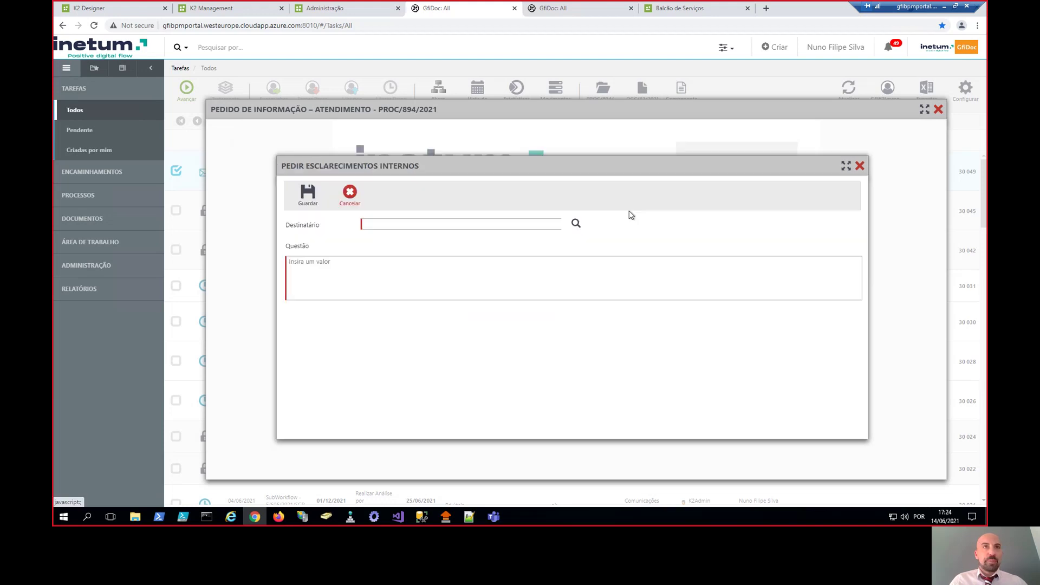
pyautogui.click(371, 287)
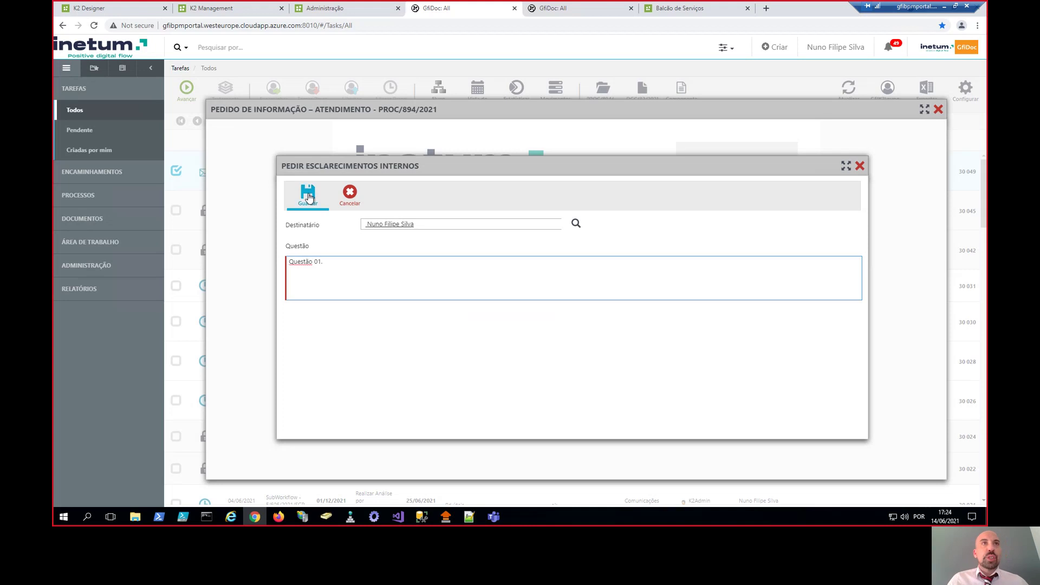
pyautogui.click(307, 194)
# - Add a second request for a colleague found by name search, asking 'Questão 02'
pyautogui.click(378, 289)
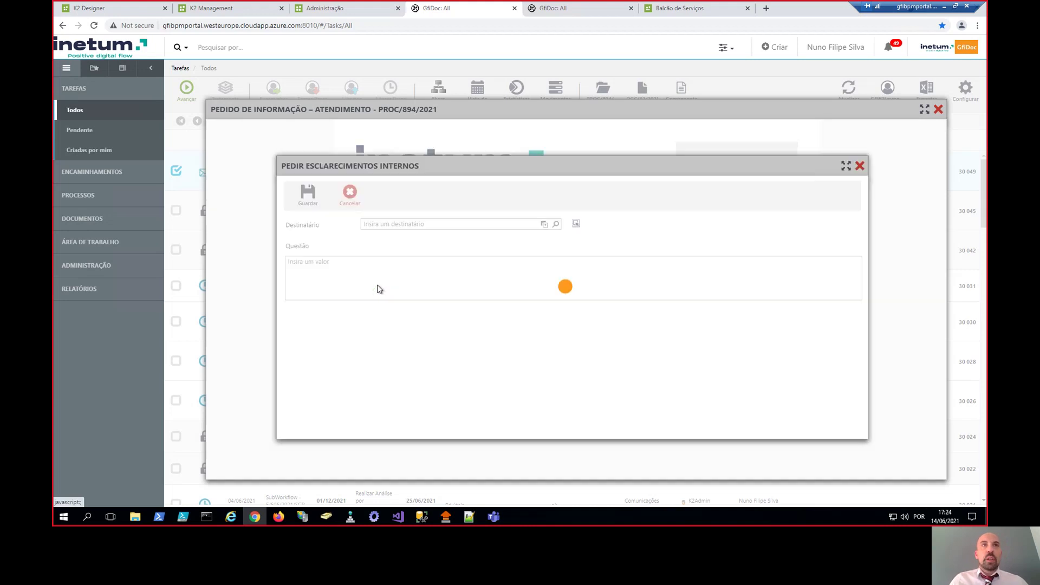
pyautogui.click(411, 228)
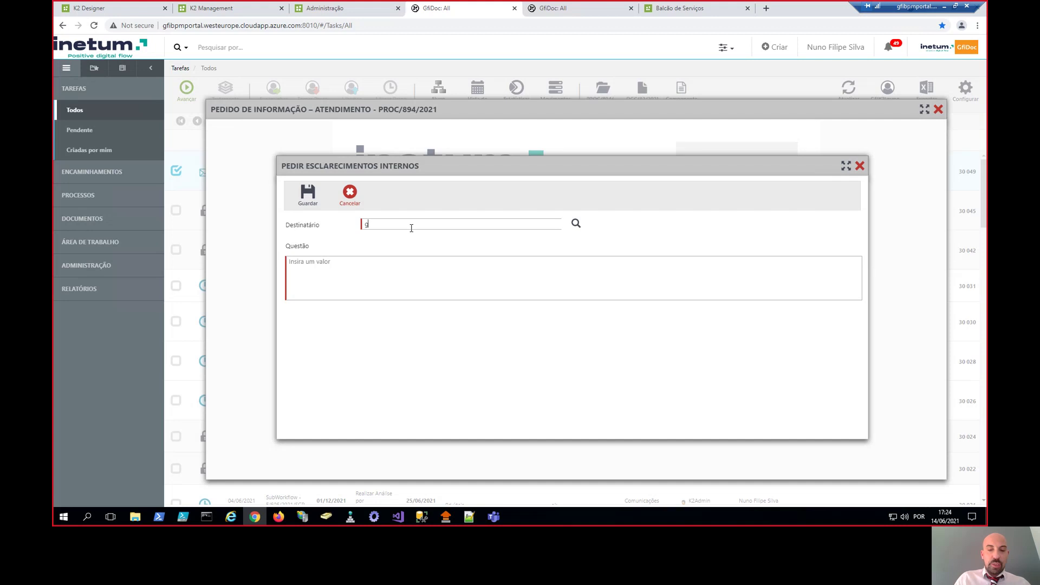
pyautogui.write('gncalo.v')
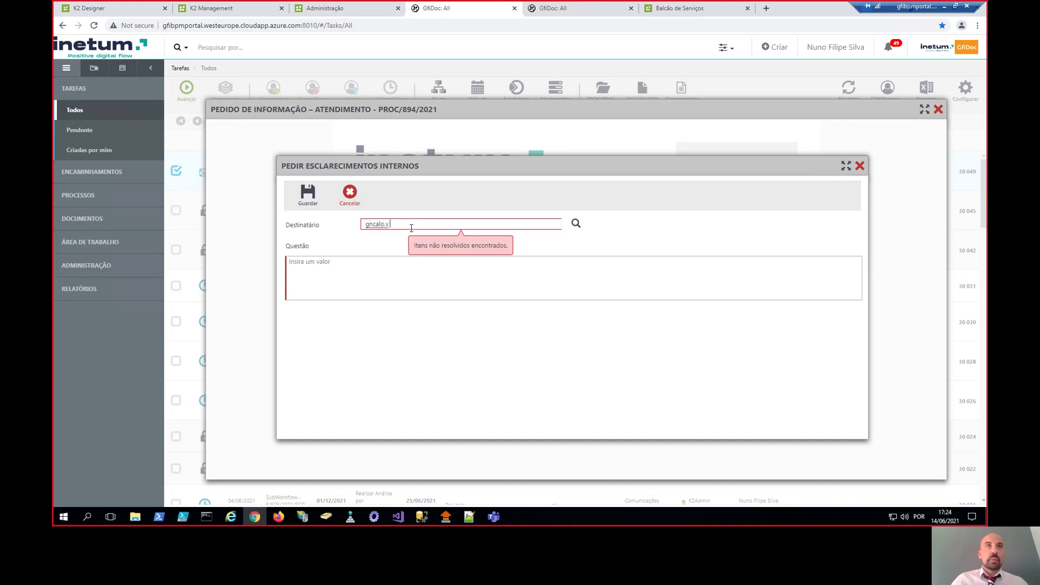
pyautogui.moveTo(411, 228); pyautogui.dragTo(359, 222)
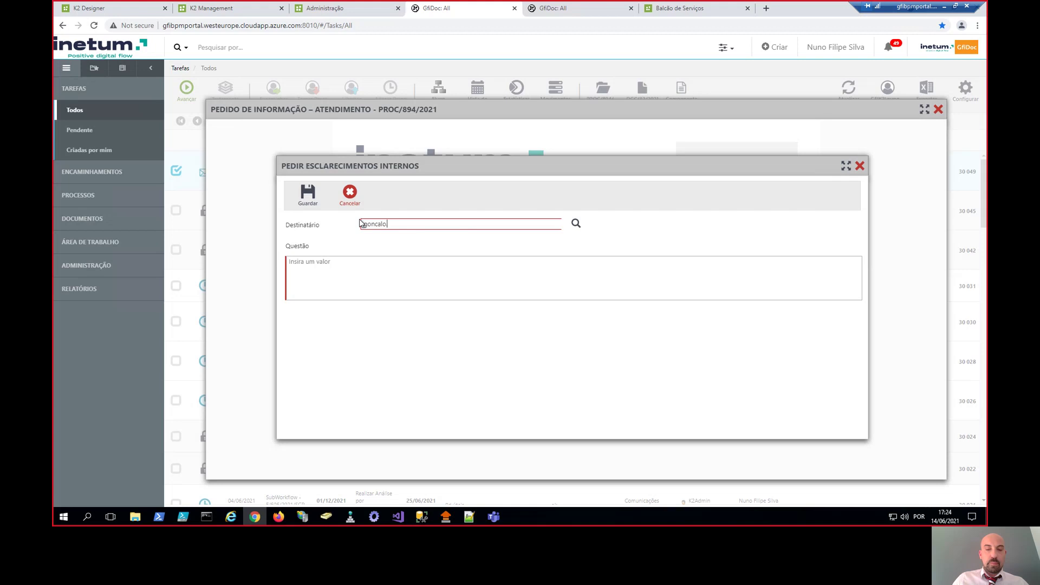
pyautogui.write('goncalo')
pyautogui.press('Return')
pyautogui.click(375, 275)
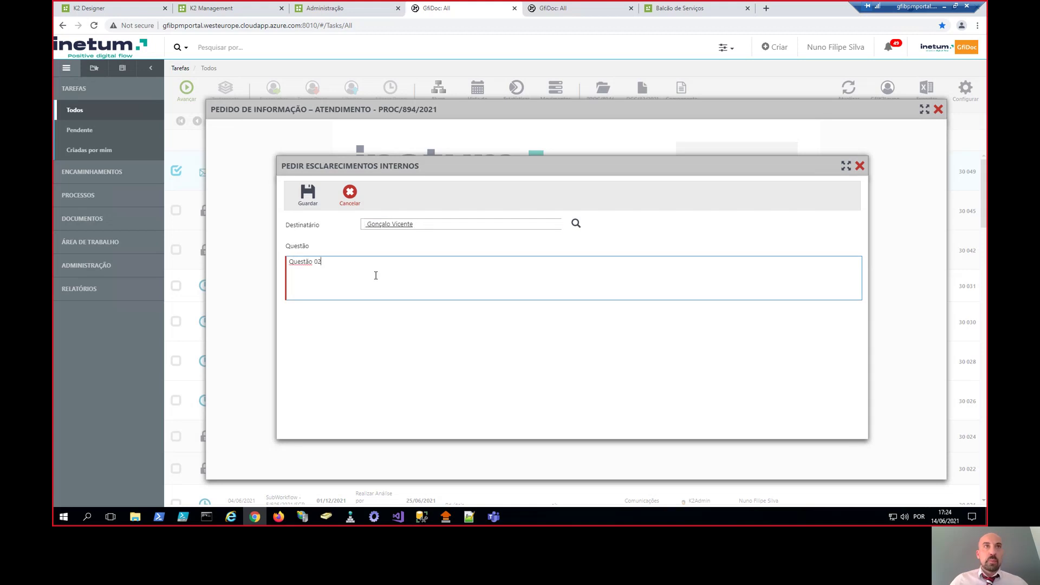
pyautogui.click(311, 196)
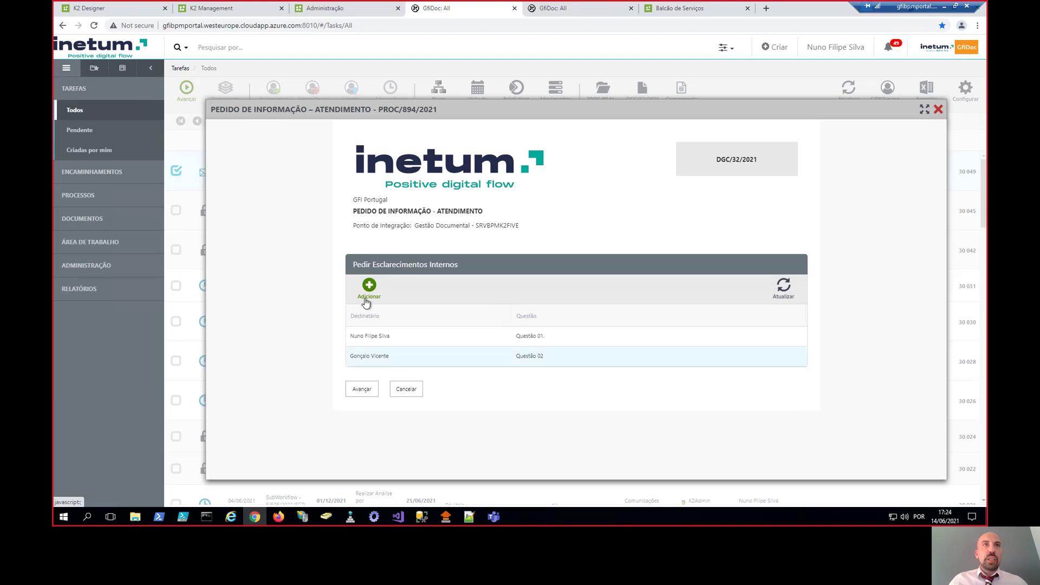
# - Add a third request for the test user account with question 'Questão 03'
pyautogui.click(367, 301)
pyautogui.click(390, 222)
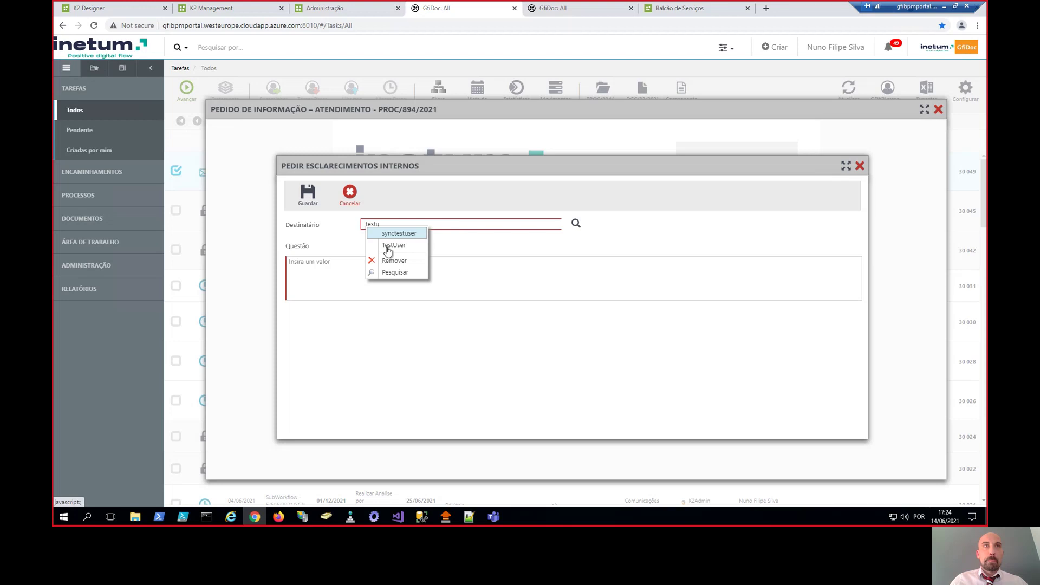
pyautogui.click(392, 245)
pyautogui.click(368, 279)
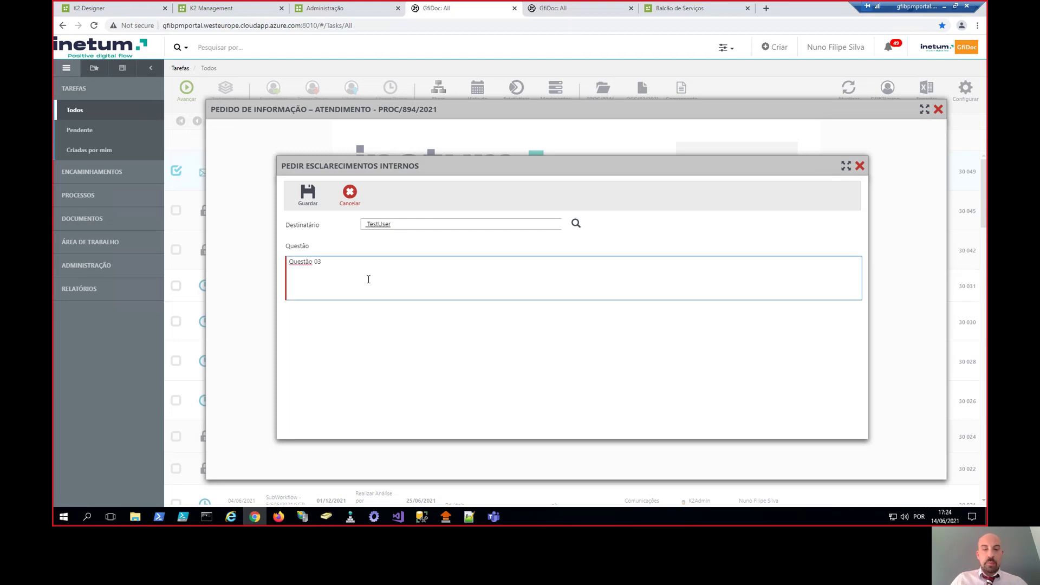
pyautogui.click(308, 194)
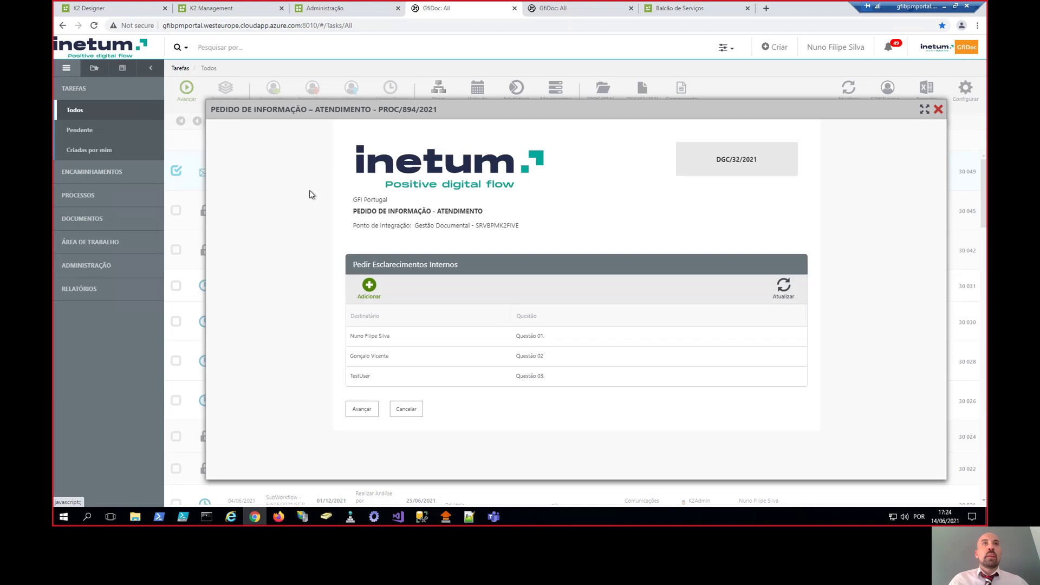
# - Submit the three requests with Avançar, then review the process flow diagram in the other tab
pyautogui.click(368, 410)
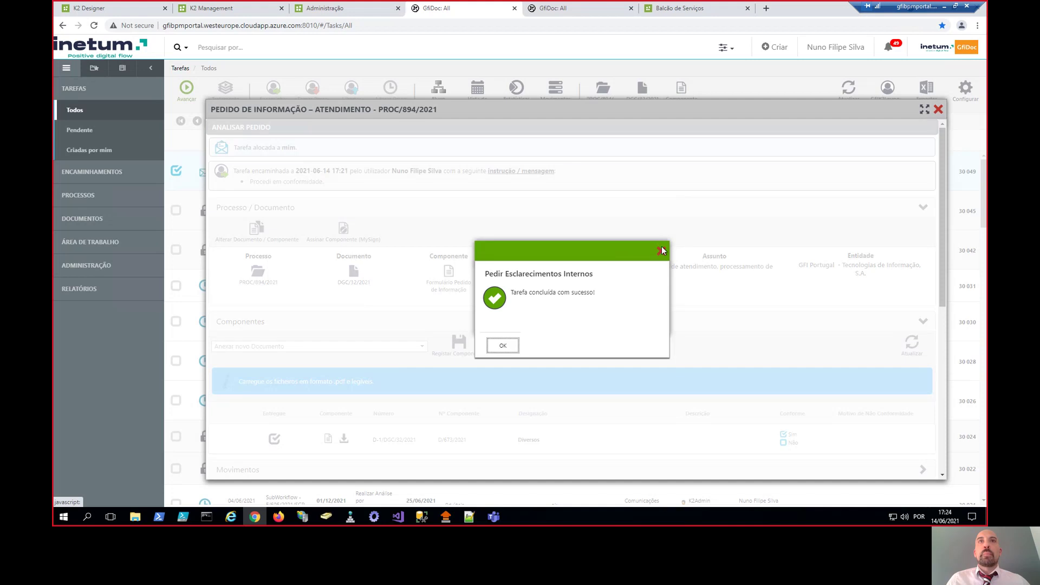
pyautogui.press('Return')
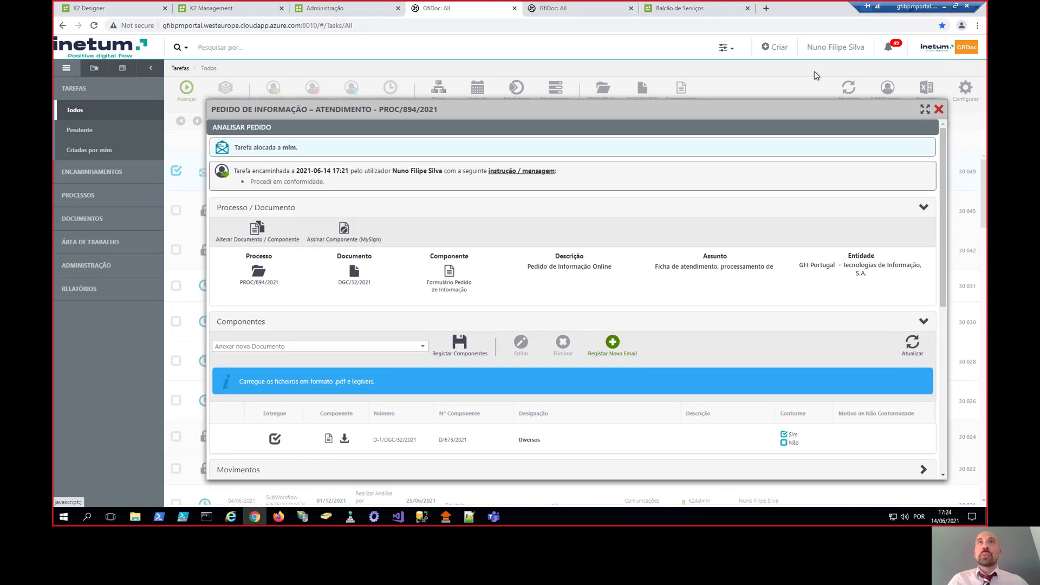
pyautogui.hotkey('ctrl', 'Tab')
pyautogui.moveTo(674, 222); pyautogui.dragTo(548, 180)
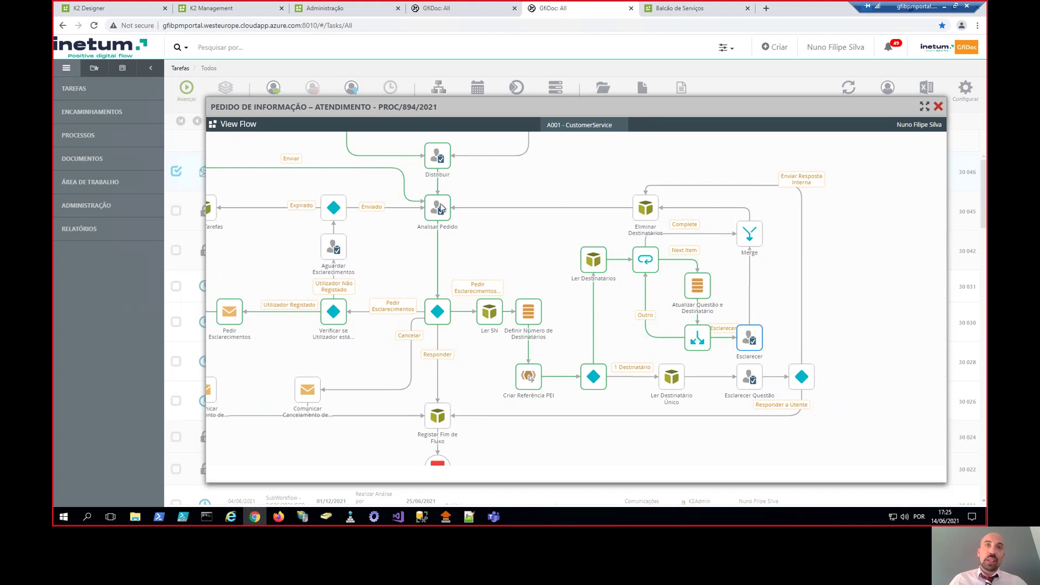
pyautogui.click(450, 10)
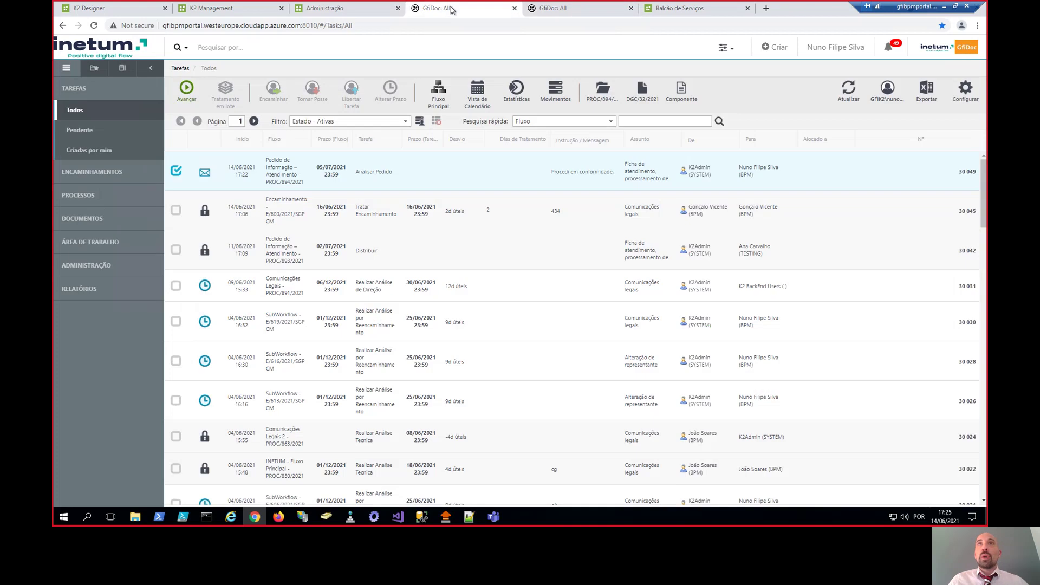
# - Refresh the task list and open Esclarecer task 30 050
pyautogui.click(854, 94)
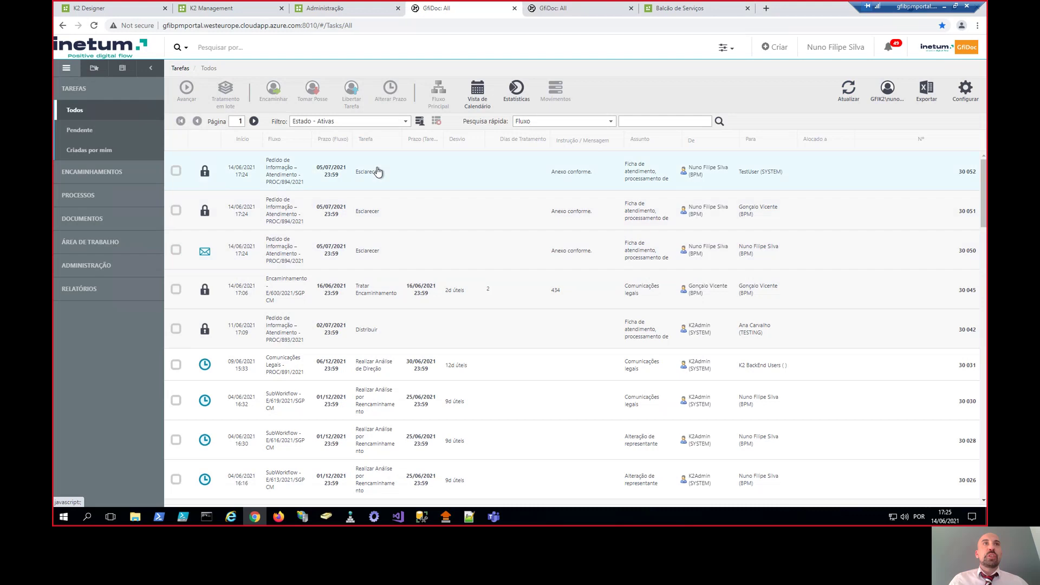
pyautogui.click(380, 172)
pyautogui.click(390, 227)
pyautogui.click(381, 251)
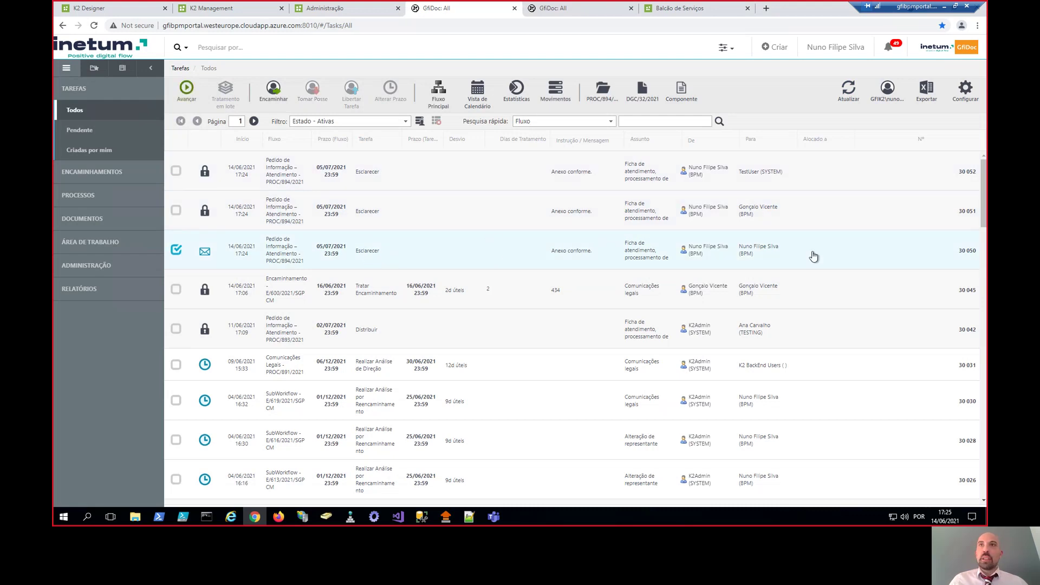
pyautogui.doubleClick(485, 252)
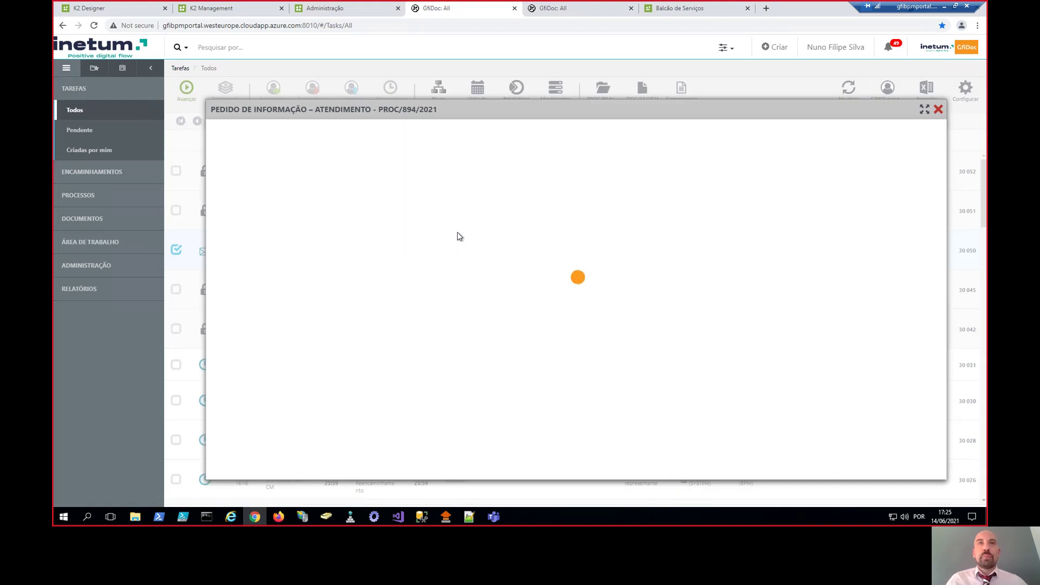
pyautogui.scroll(-2, 325, 228)
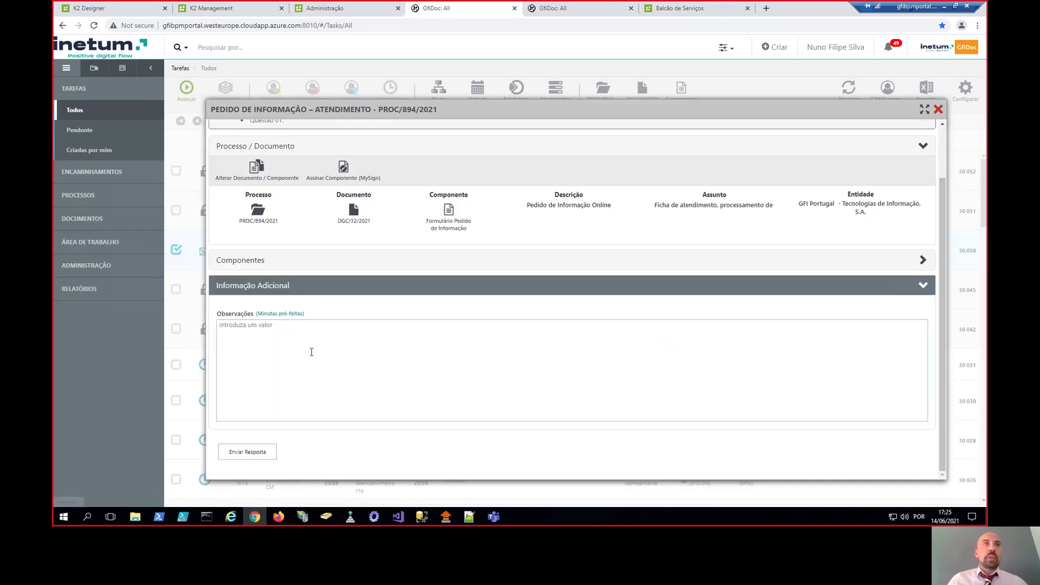
pyautogui.scroll(2, 294, 209)
# - Enter 'Resposta 01.' in Observações, check the attached PDF components, and send the answer
pyautogui.click(254, 403)
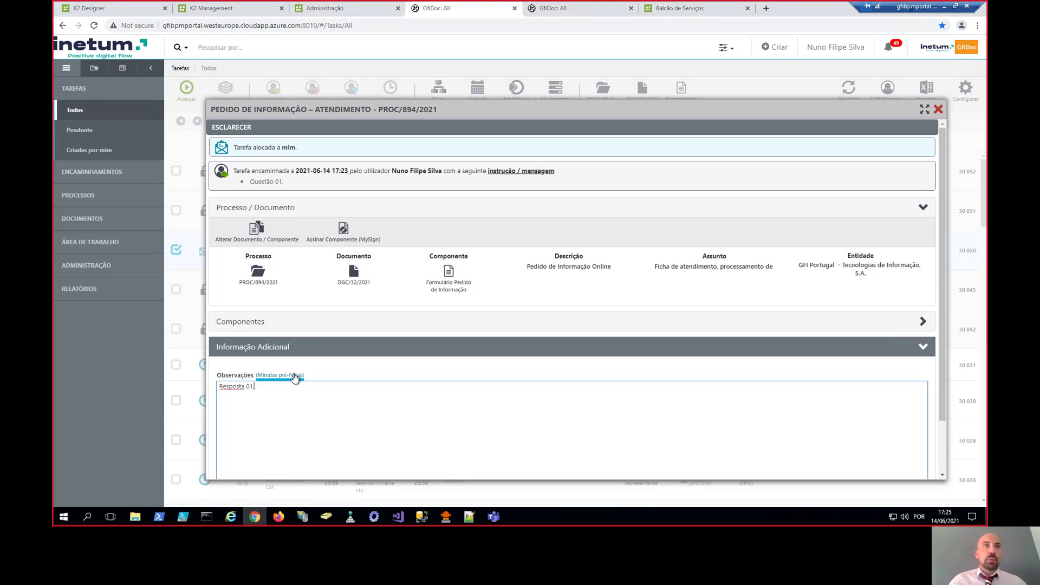
pyautogui.scroll(-1, 292, 401)
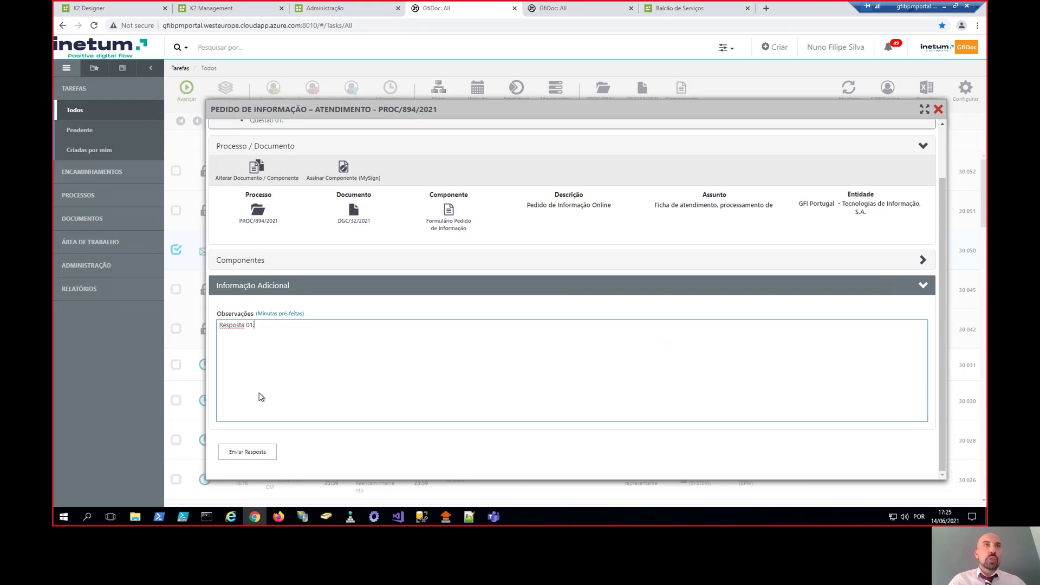
pyautogui.click(453, 220)
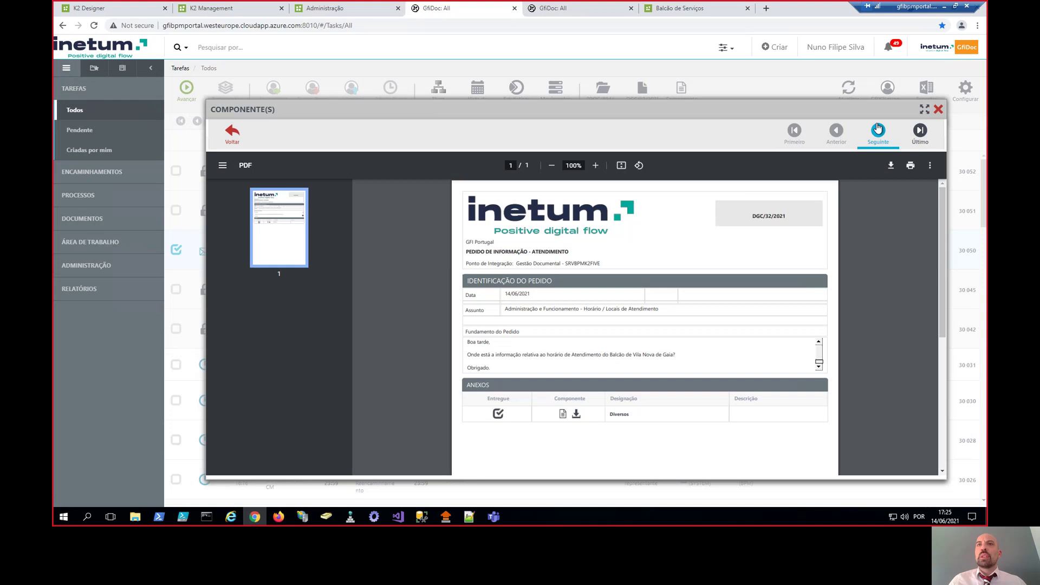
pyautogui.click(878, 129)
pyautogui.click(938, 110)
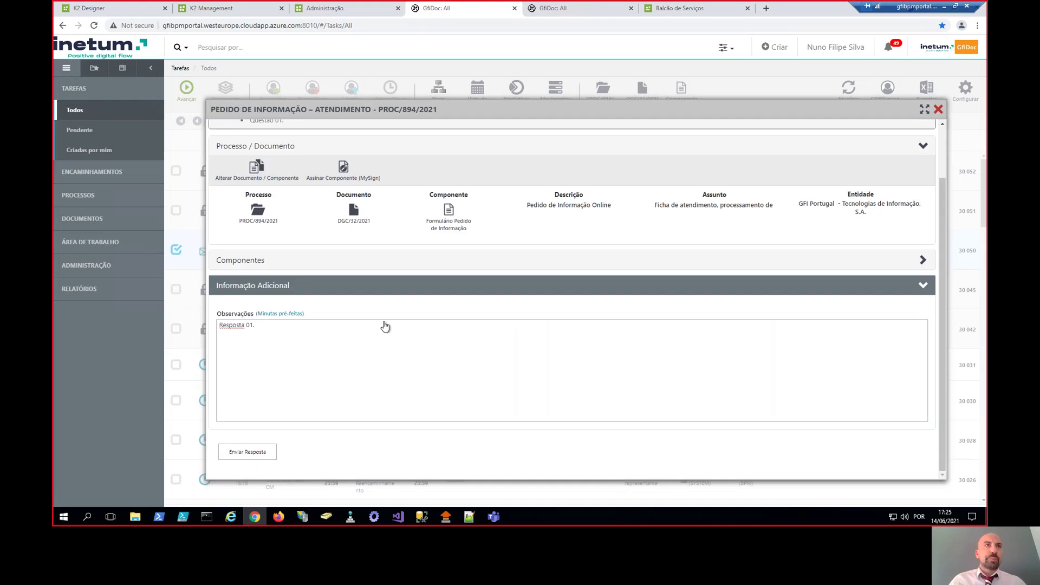
pyautogui.click(260, 453)
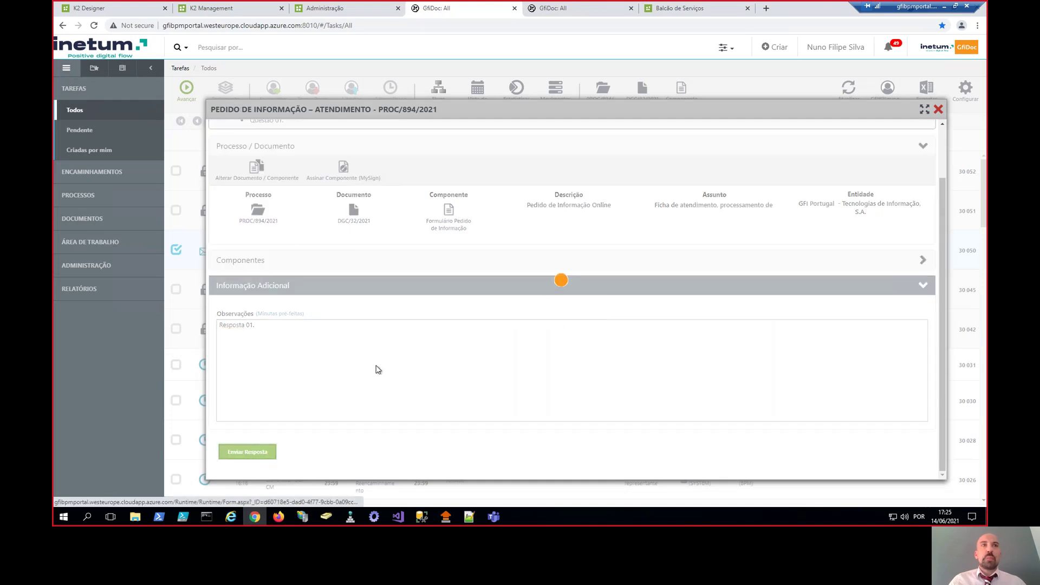
pyautogui.click(507, 338)
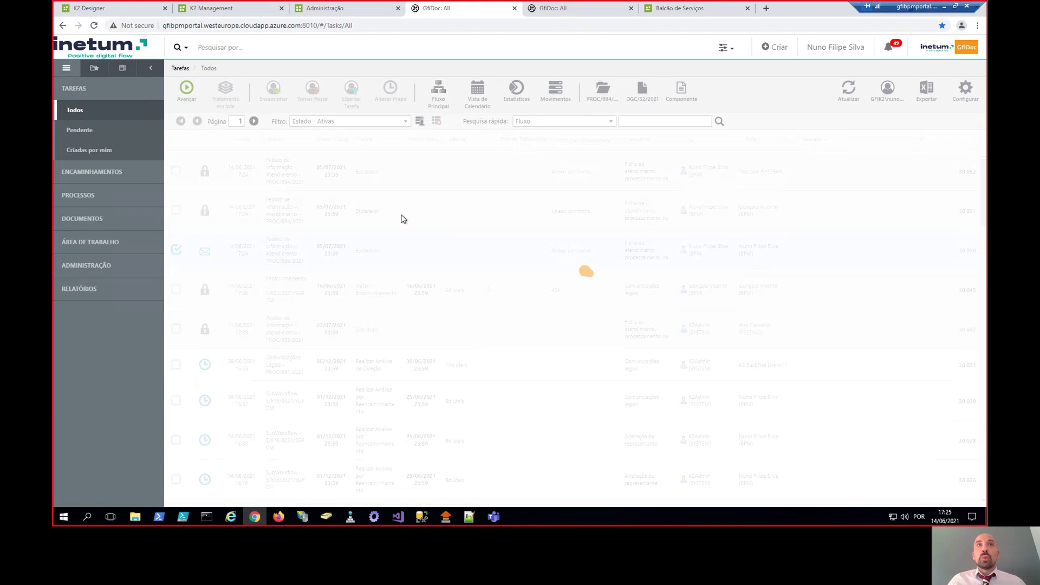
pyautogui.click(669, 210)
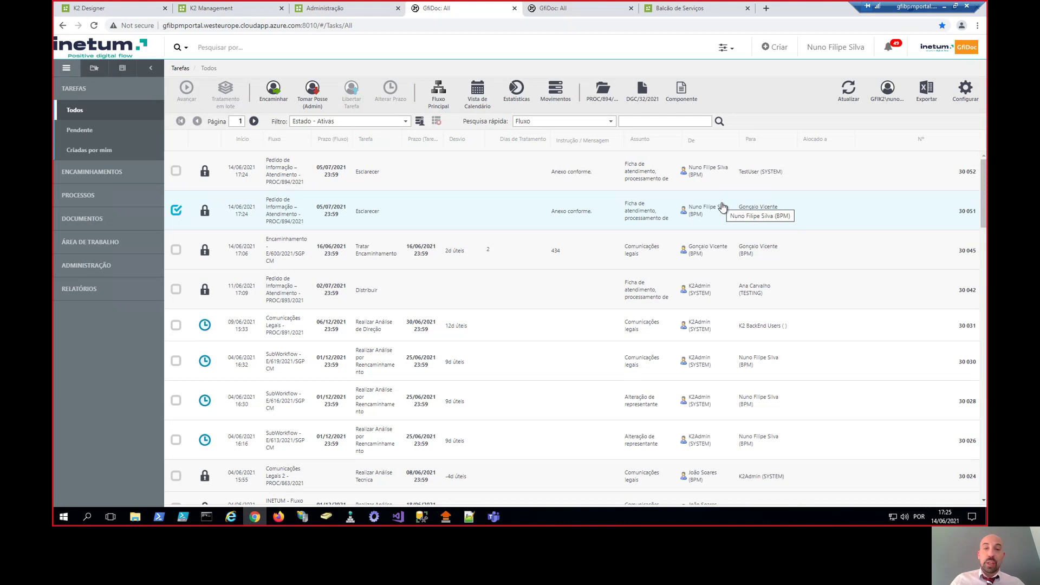
# - Substitute the colleague and open their PROC/894/2021 clarification task from Tarefas > Todos
pyautogui.click(836, 47)
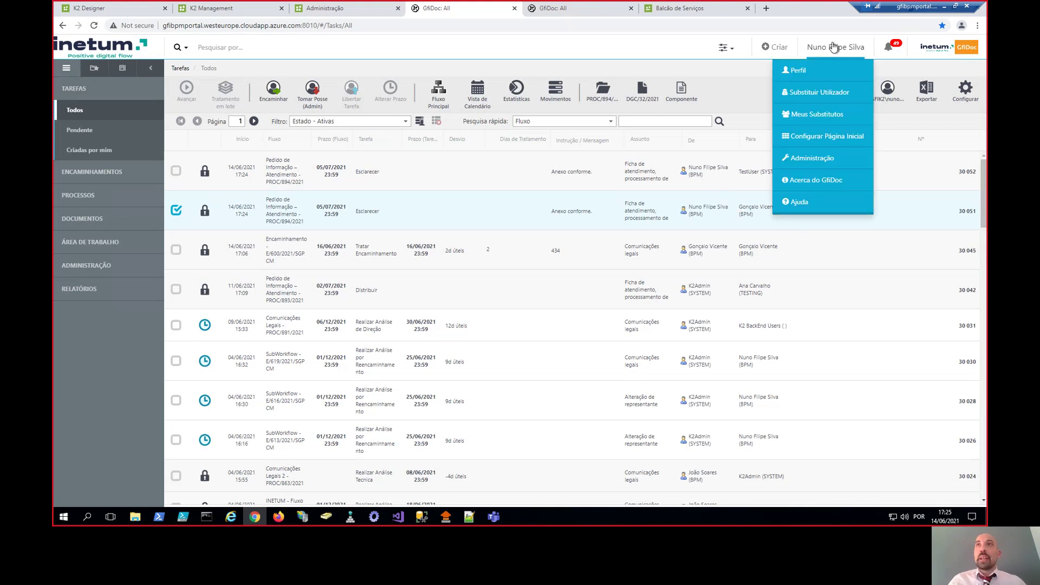
pyautogui.click(835, 97)
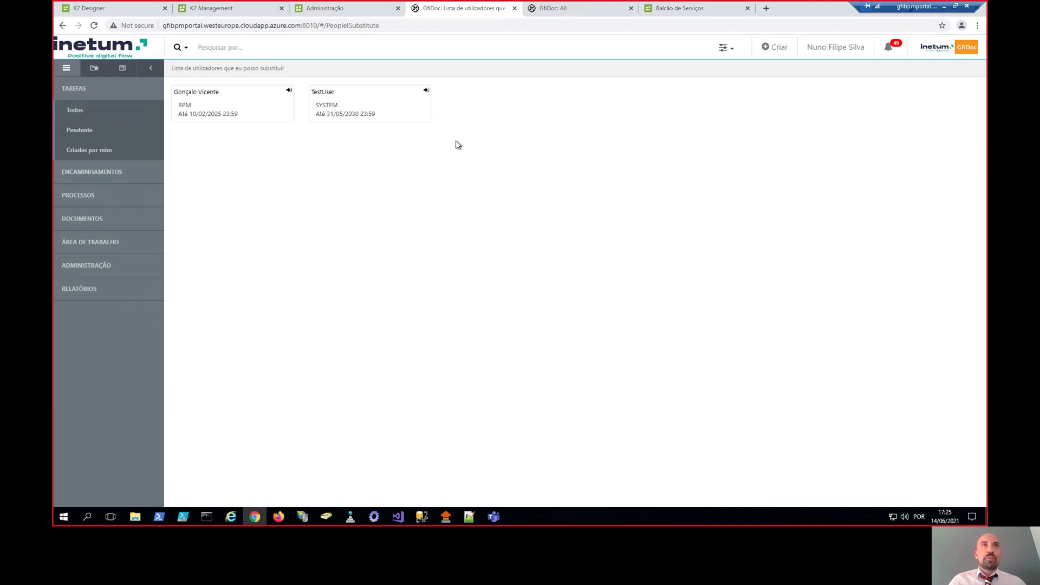
pyautogui.click(212, 119)
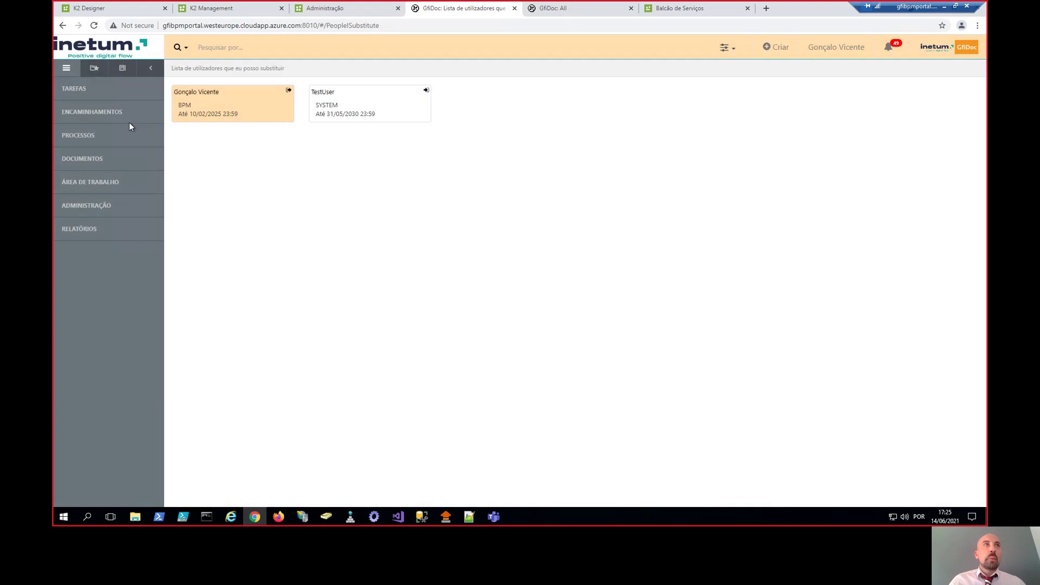
pyautogui.click(97, 90)
pyautogui.click(96, 109)
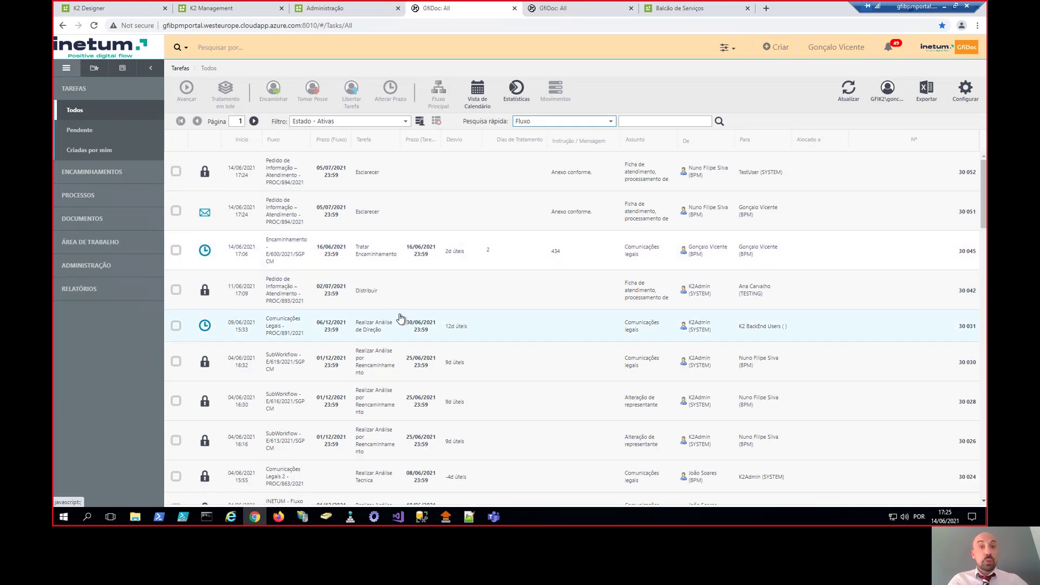
pyautogui.doubleClick(427, 203)
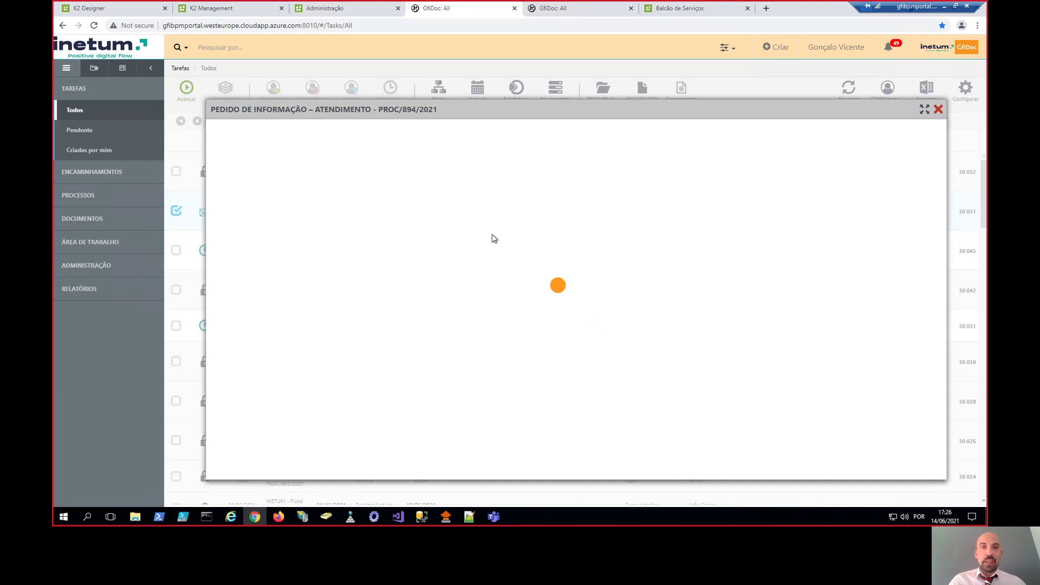
# - Reply 'Resposta 02.' in Observações and send the answer
pyautogui.scroll(-2, 411, 299)
pyautogui.click(351, 383)
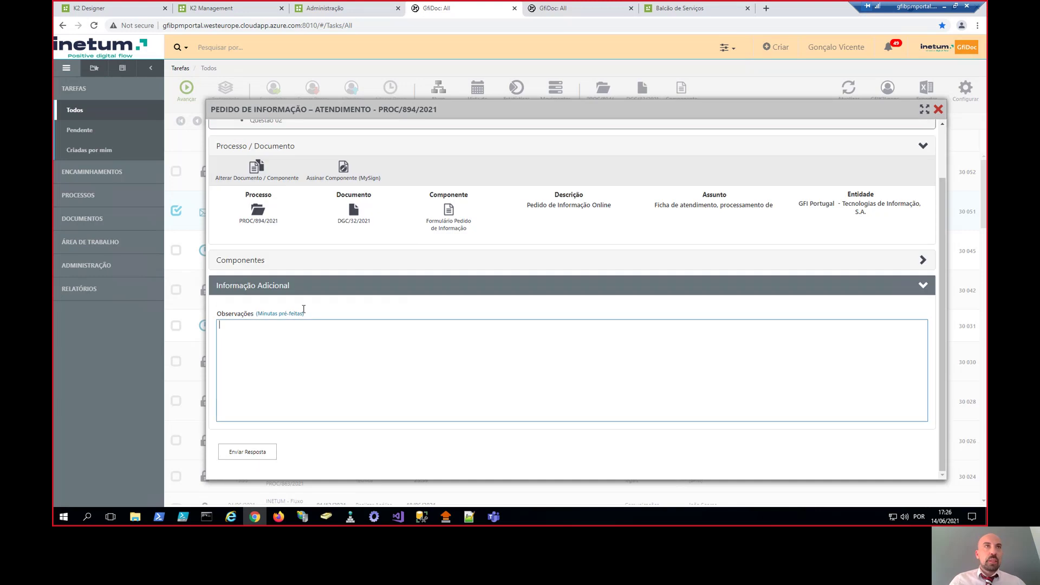
pyautogui.scroll(2, 351, 383)
pyautogui.scroll(-2, 352, 383)
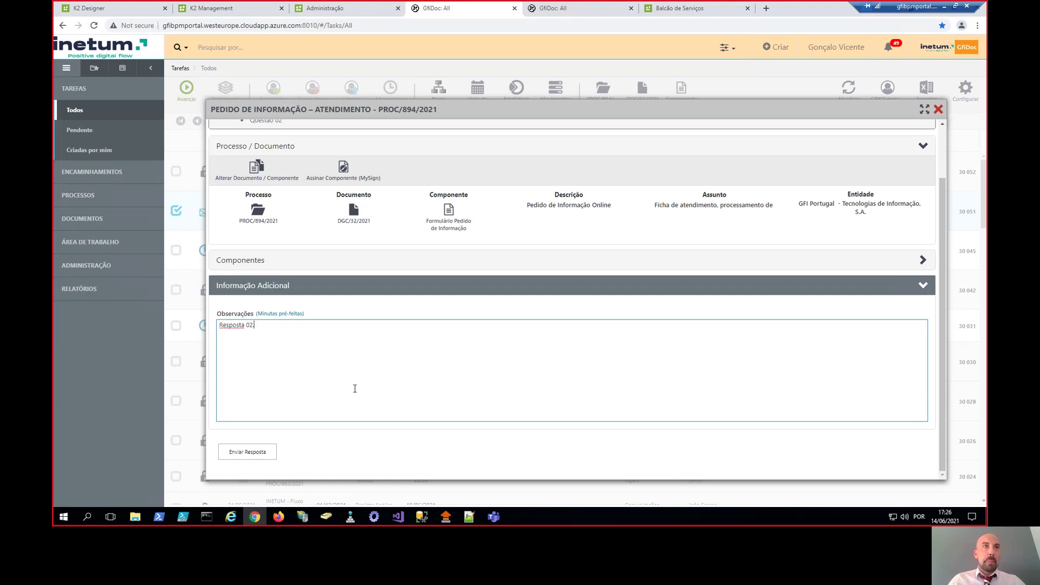
pyautogui.click(248, 452)
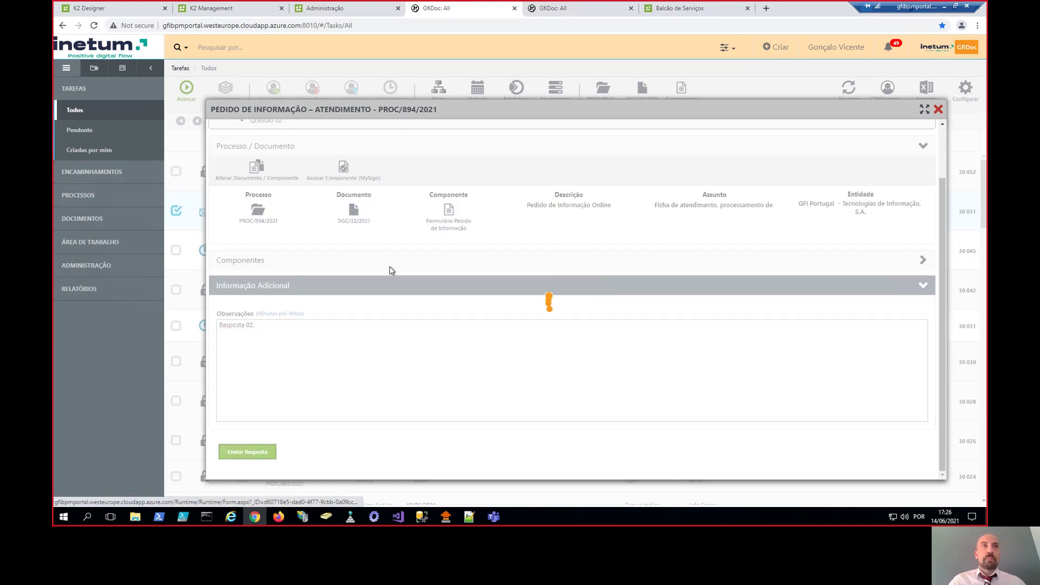
pyautogui.click(508, 338)
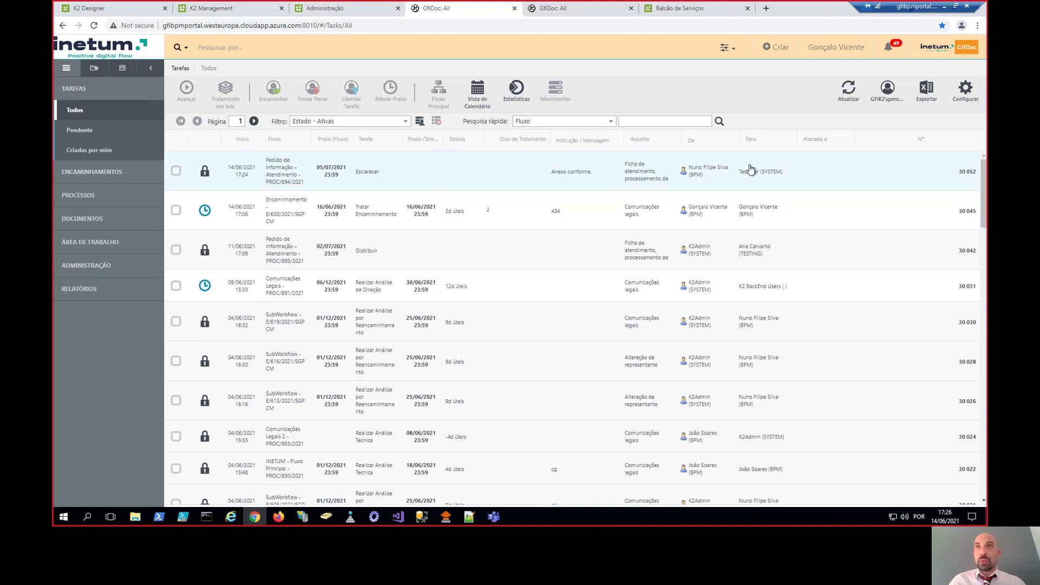
# - Stop substituting and show all of your own tasks, selecting the PROC/894/2021 clarification
pyautogui.click(844, 47)
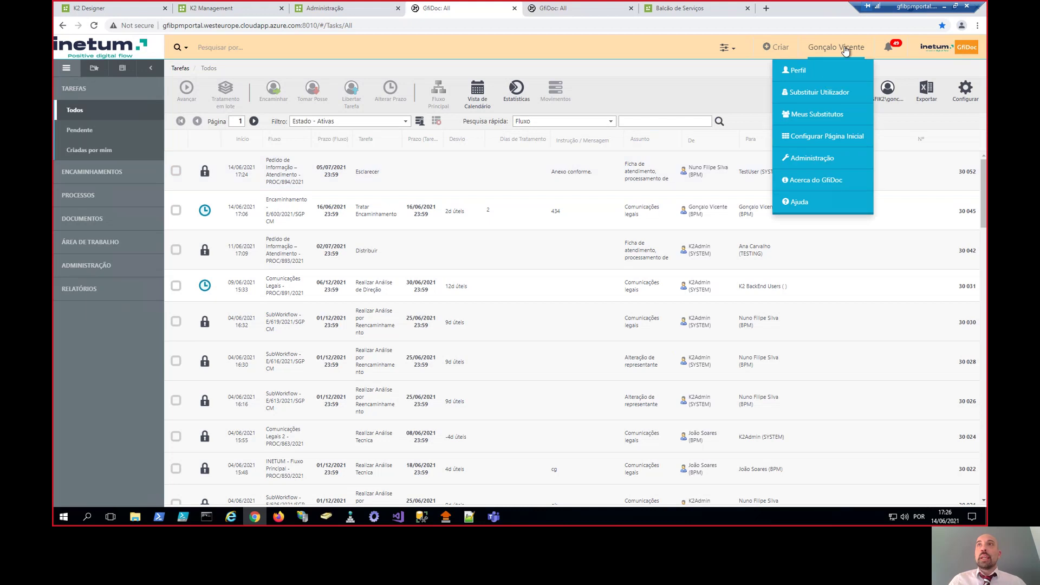
pyautogui.click(814, 89)
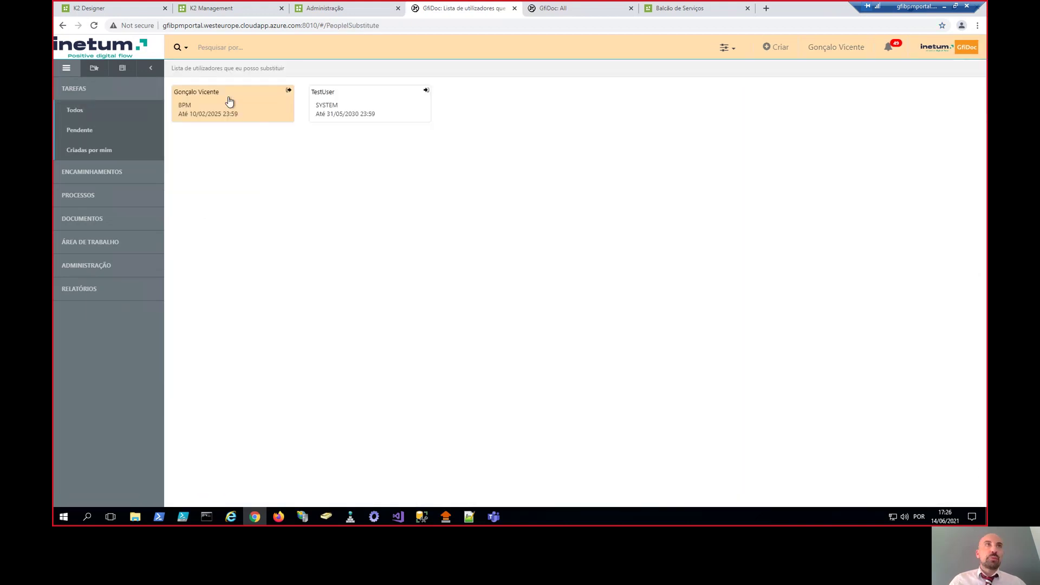
pyautogui.click(230, 101)
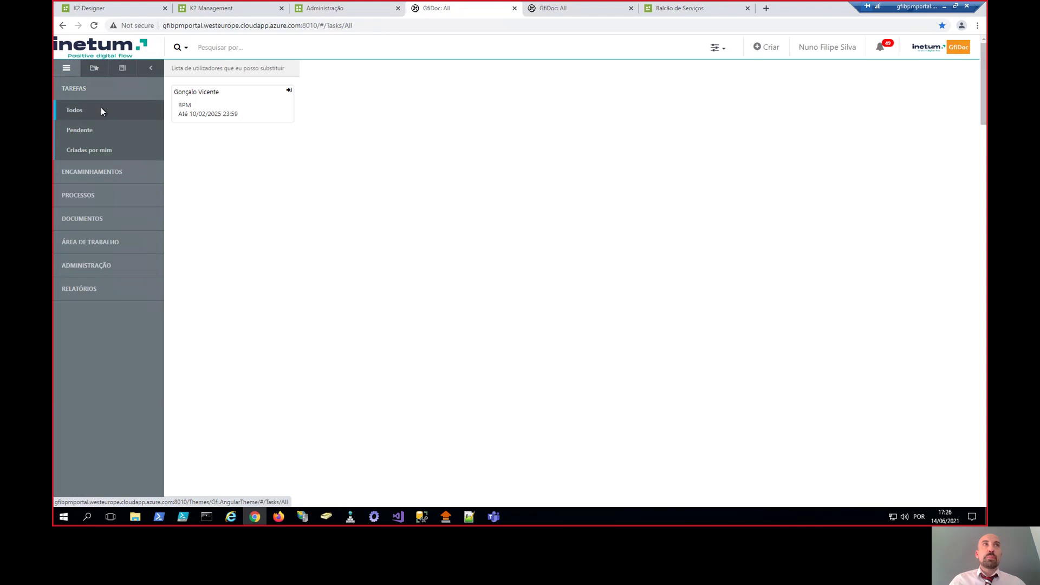
pyautogui.click(100, 111)
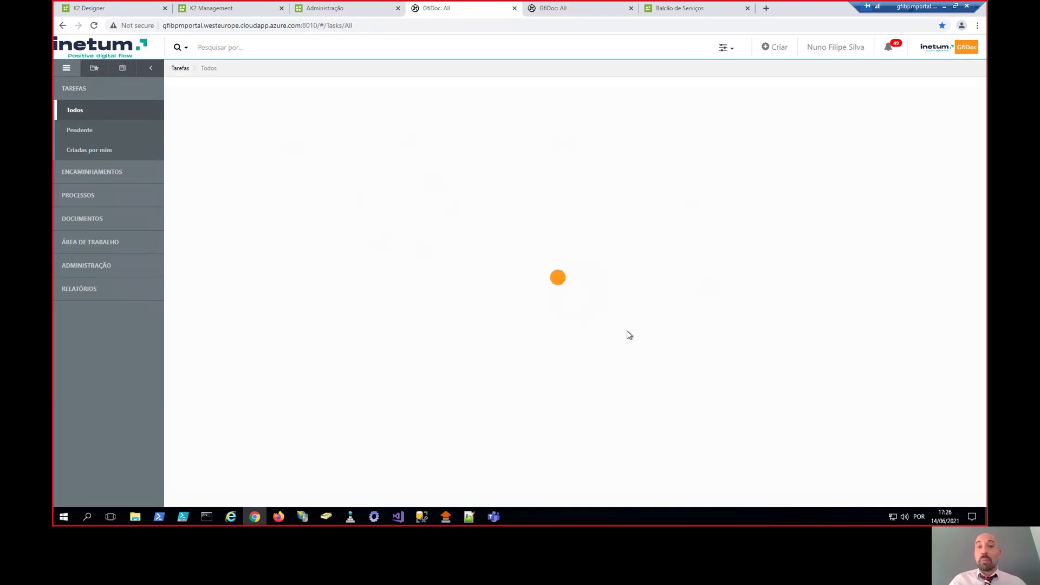
pyautogui.click(432, 190)
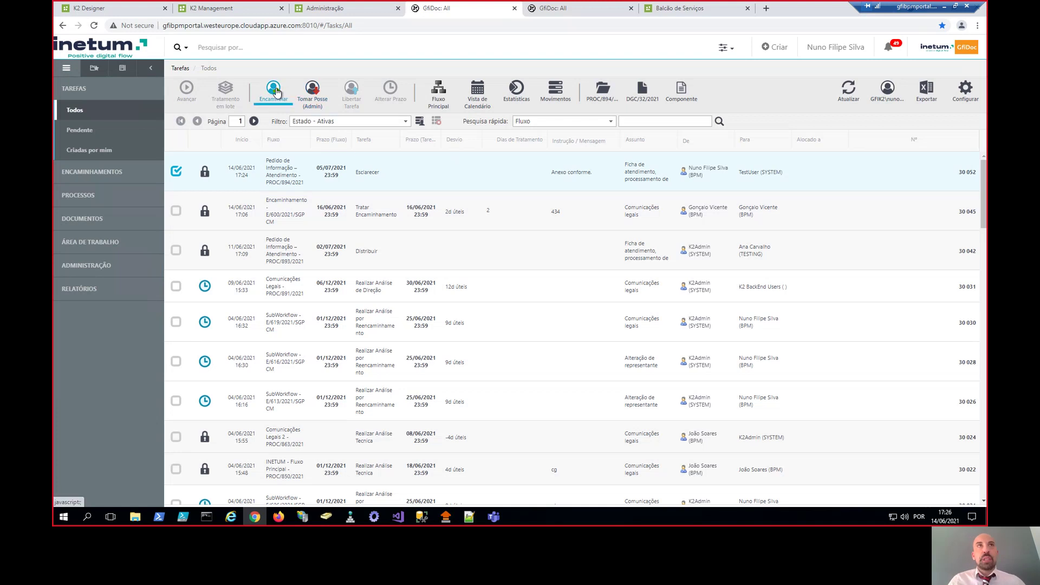
# - Forward the selected clarification task to yourself and refresh the task list
pyautogui.click(274, 91)
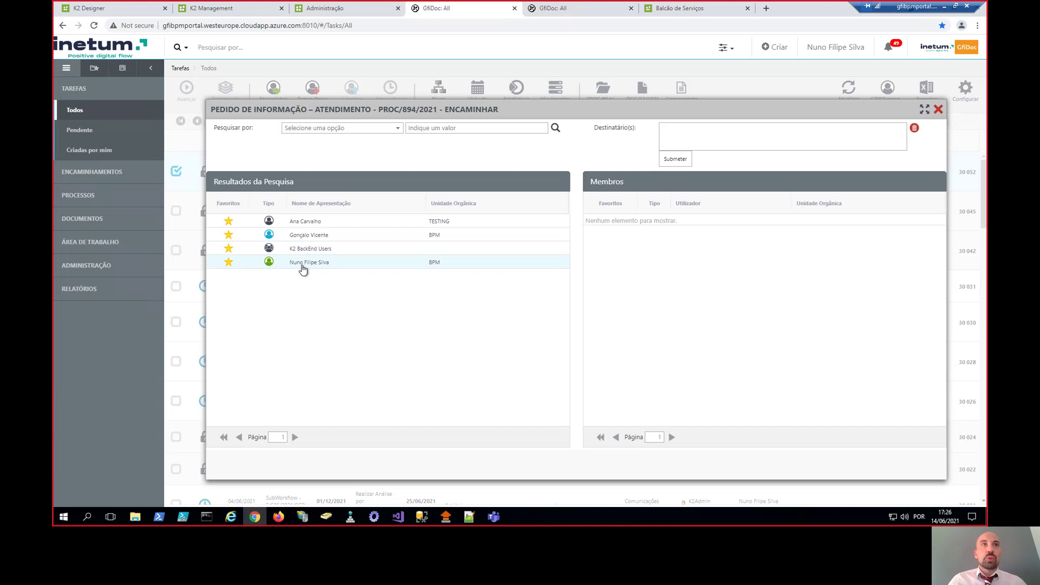
pyautogui.click(302, 266)
pyautogui.click(508, 339)
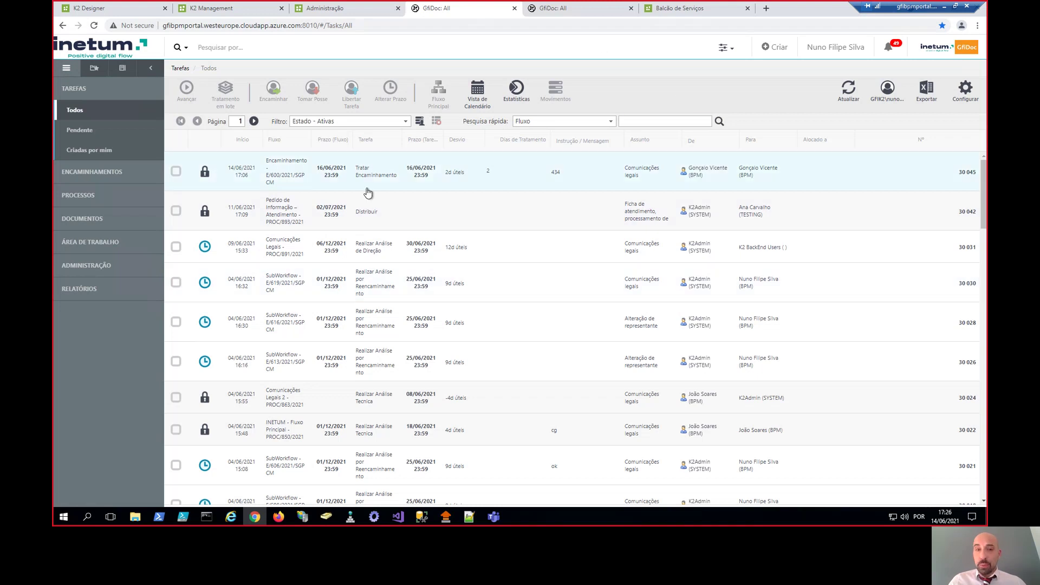
pyautogui.click(849, 89)
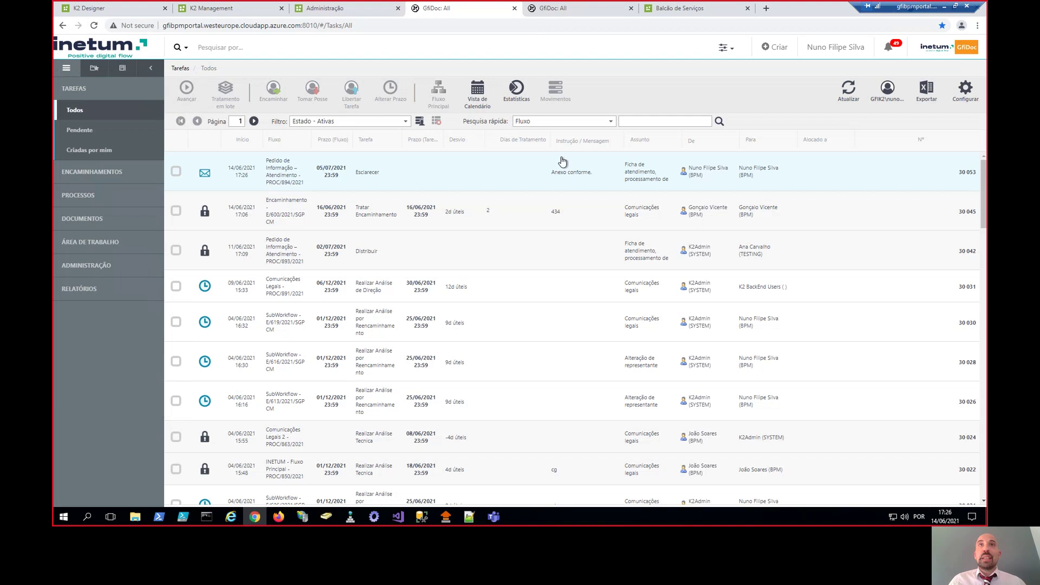
# - Open the new clarification task and send the reply 'Resposta 03.'
pyautogui.click(600, 189)
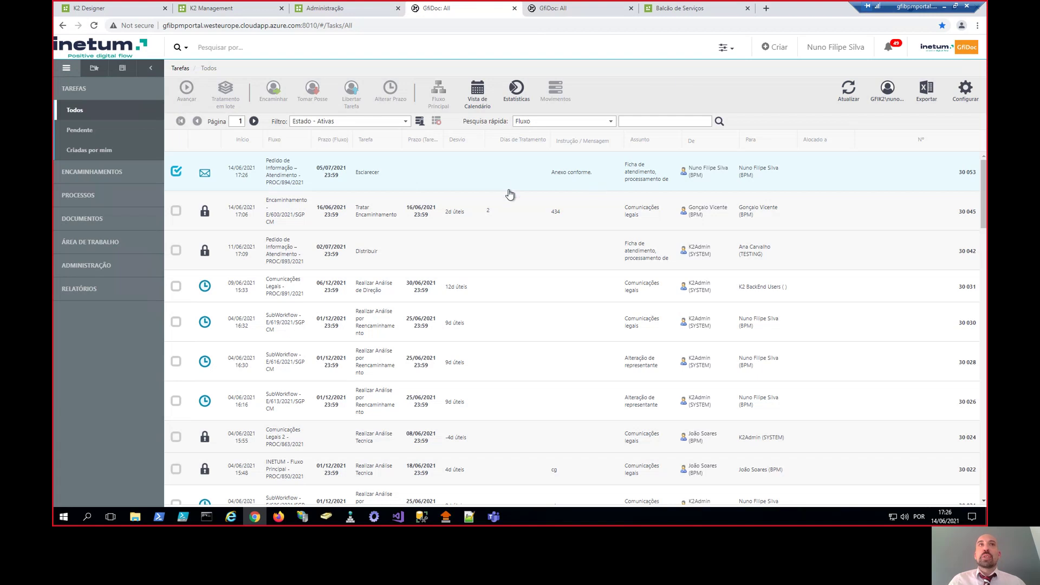
pyautogui.doubleClick(499, 184)
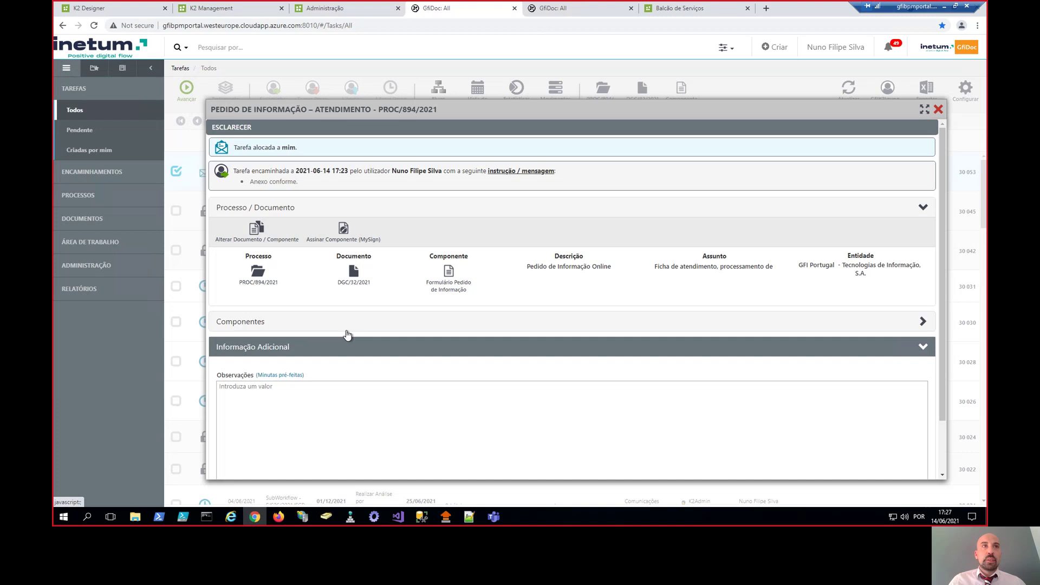
pyautogui.scroll(-1, 325, 347)
pyautogui.click(302, 362)
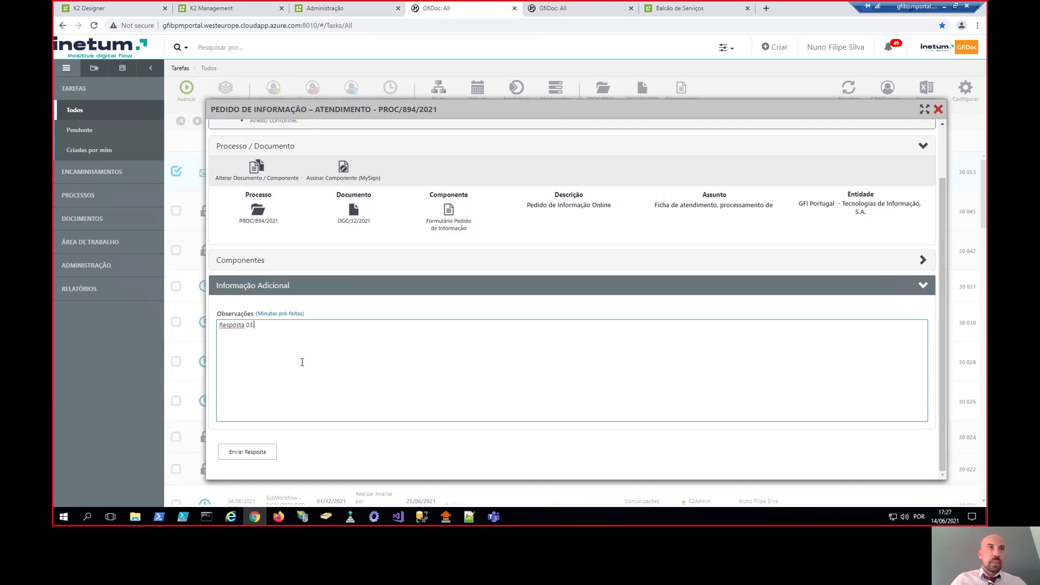
pyautogui.click(249, 453)
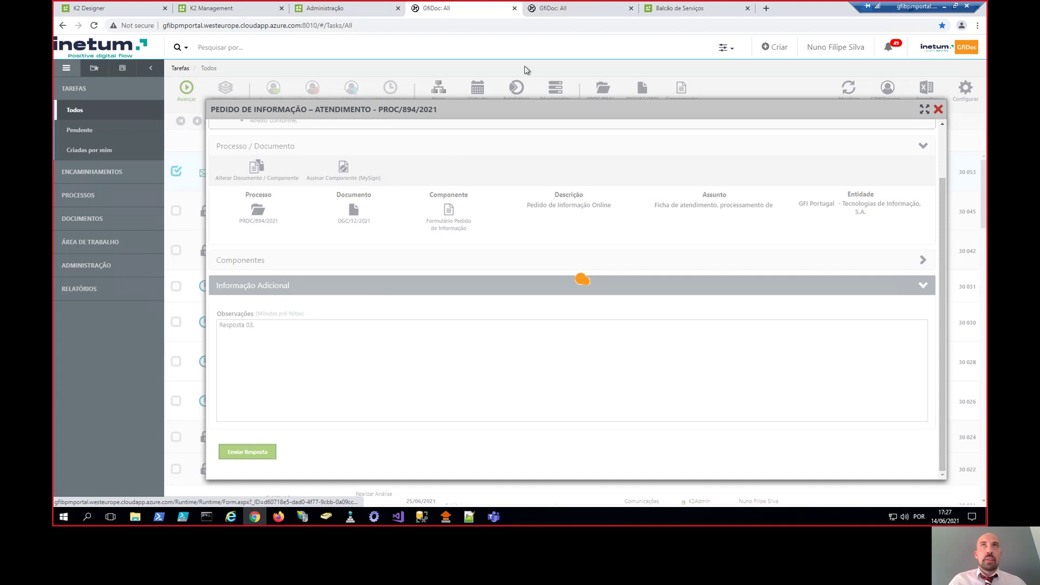
pyautogui.click(507, 339)
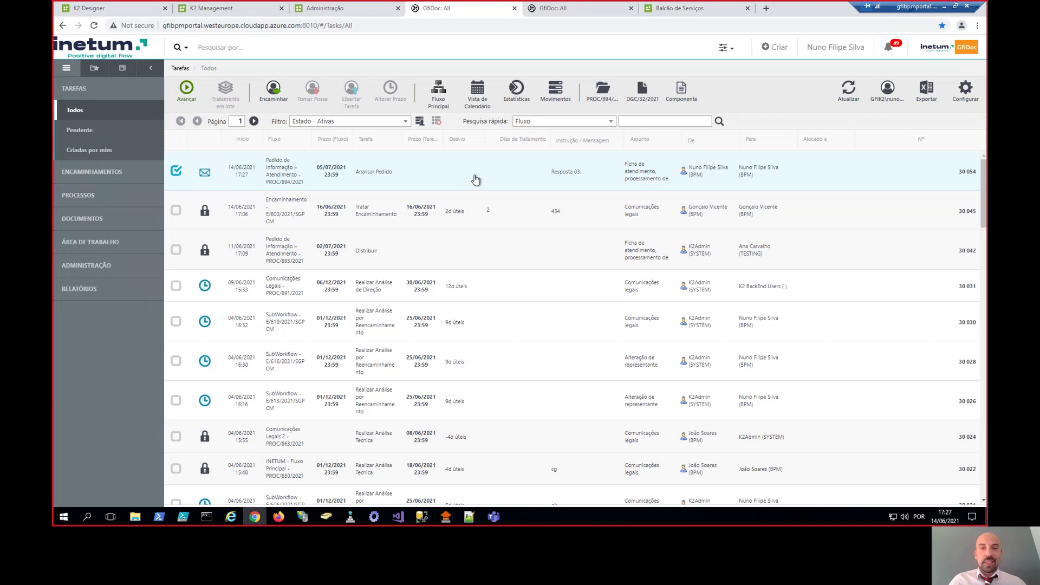
# - Close the administration page and open the PROC/894/2021 Analisar Pedido task from the list
pyautogui.click(570, 11)
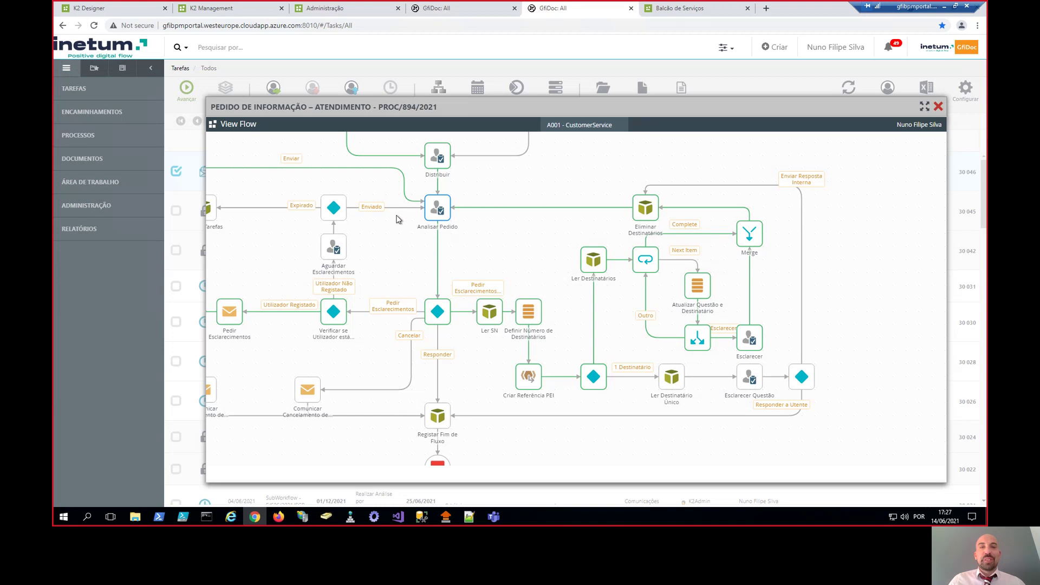
pyautogui.click(398, 9)
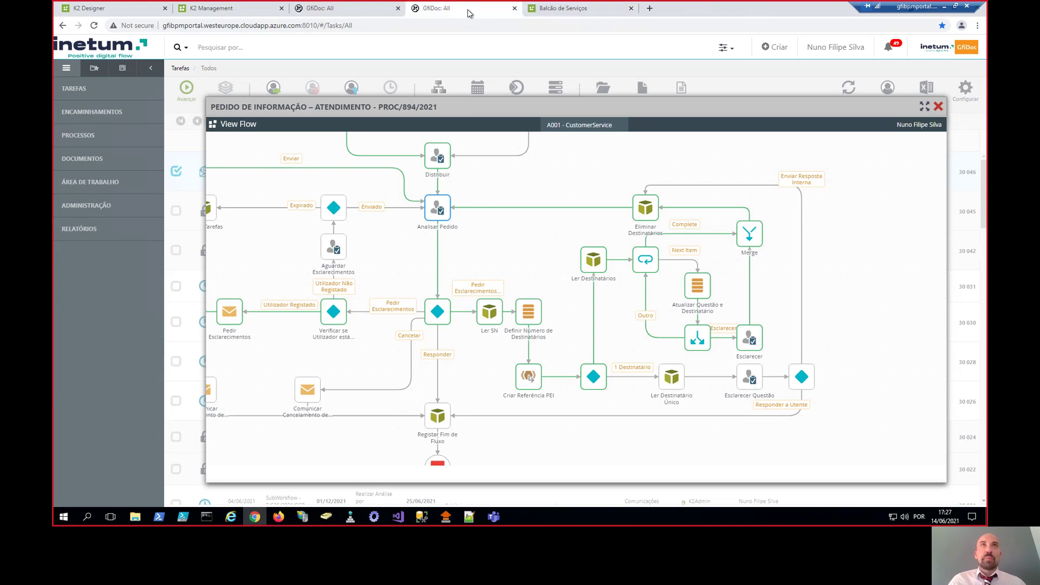
pyautogui.click(351, 10)
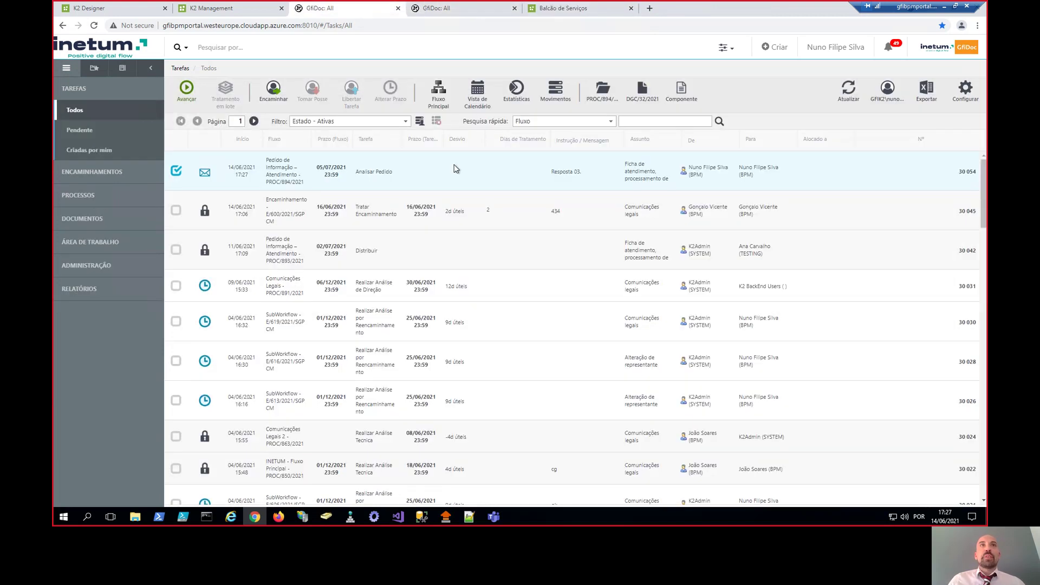
pyautogui.doubleClick(454, 168)
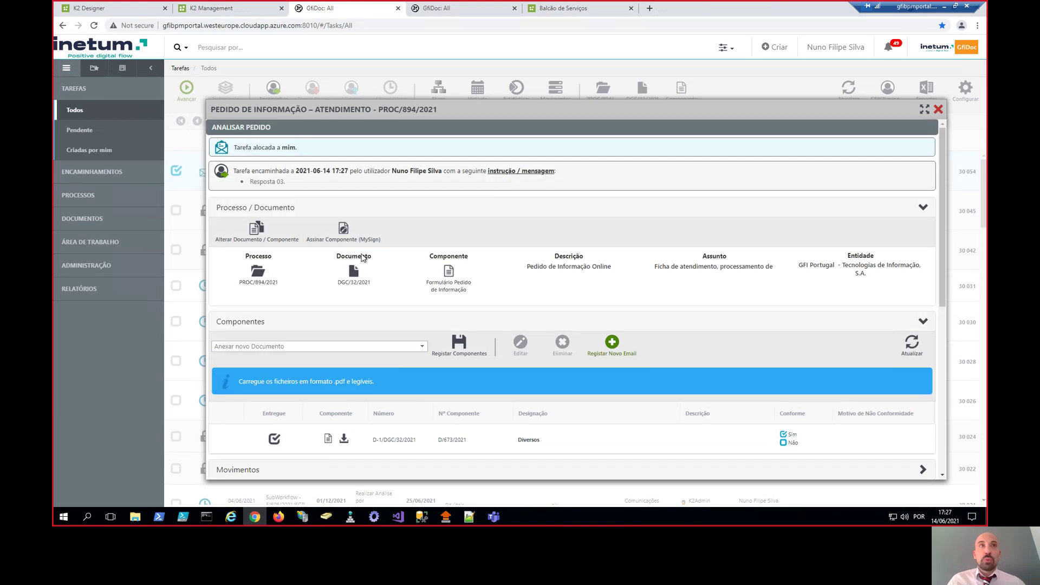
# - Review the flow diagram, collapse the details and components, and expand the movement history
pyautogui.click(317, 208)
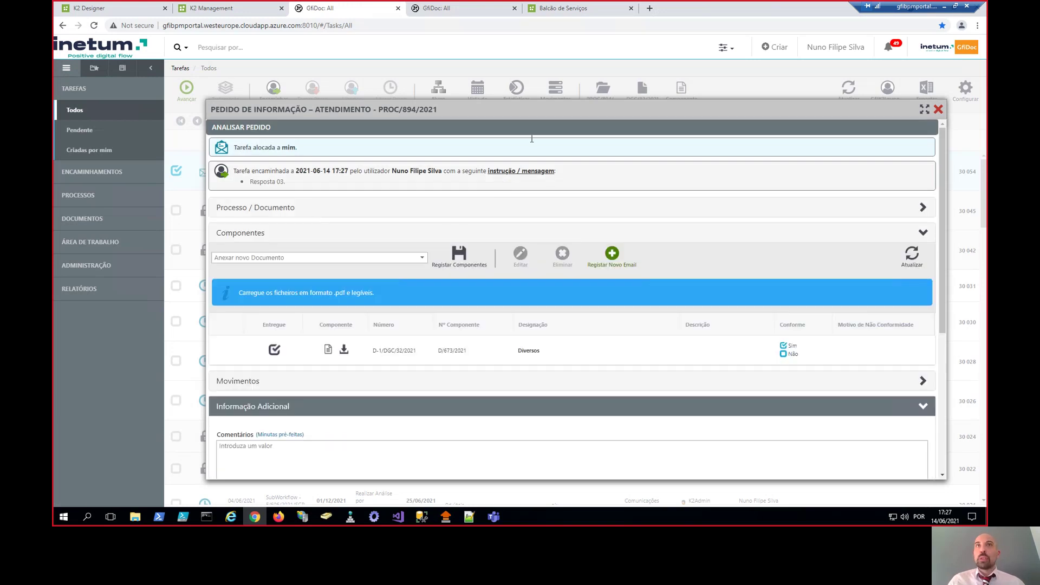
pyautogui.click(466, 9)
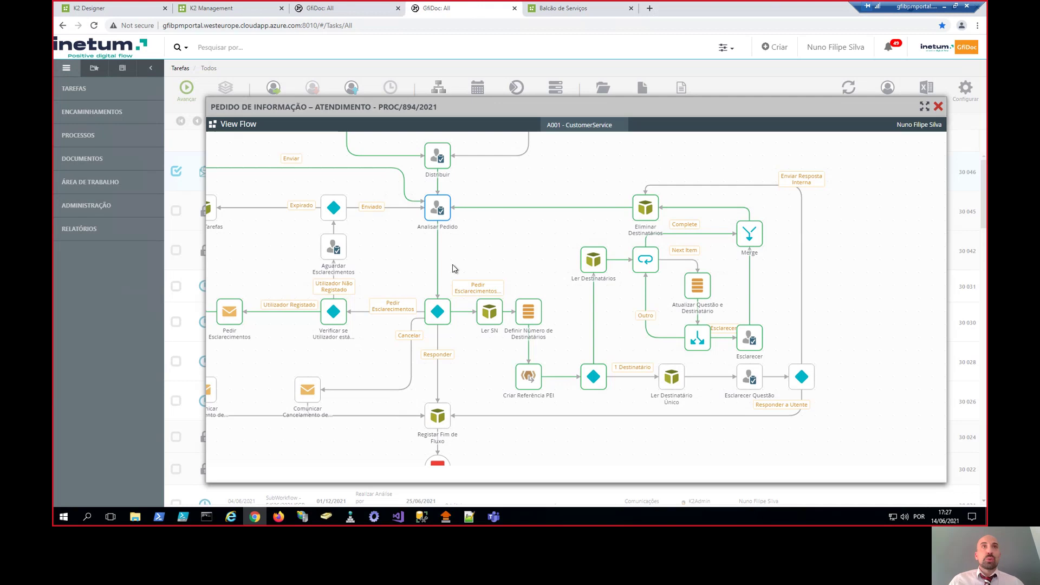
pyautogui.moveTo(545, 276); pyautogui.dragTo(586, 284)
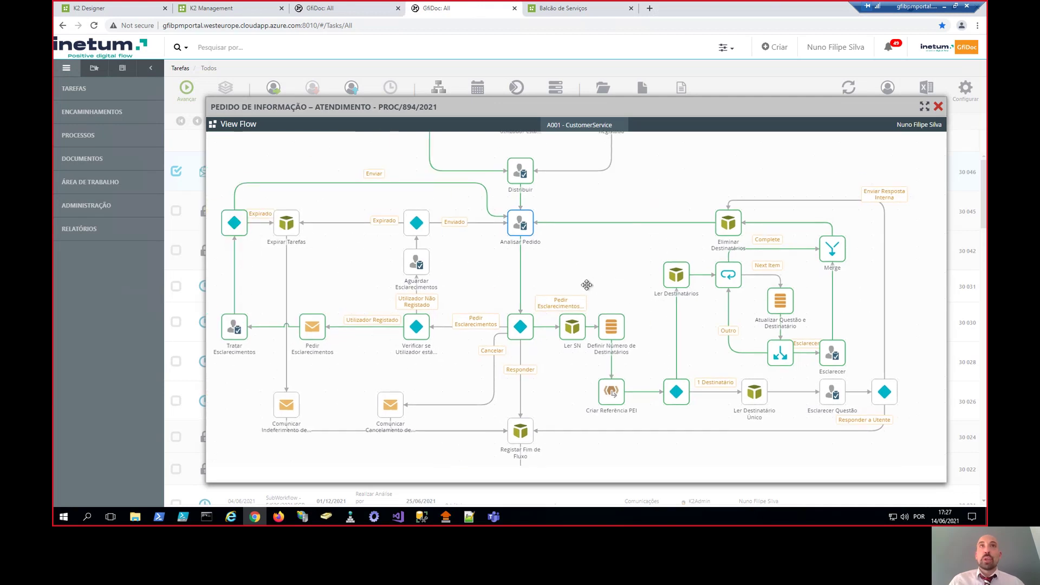
pyautogui.click(333, 8)
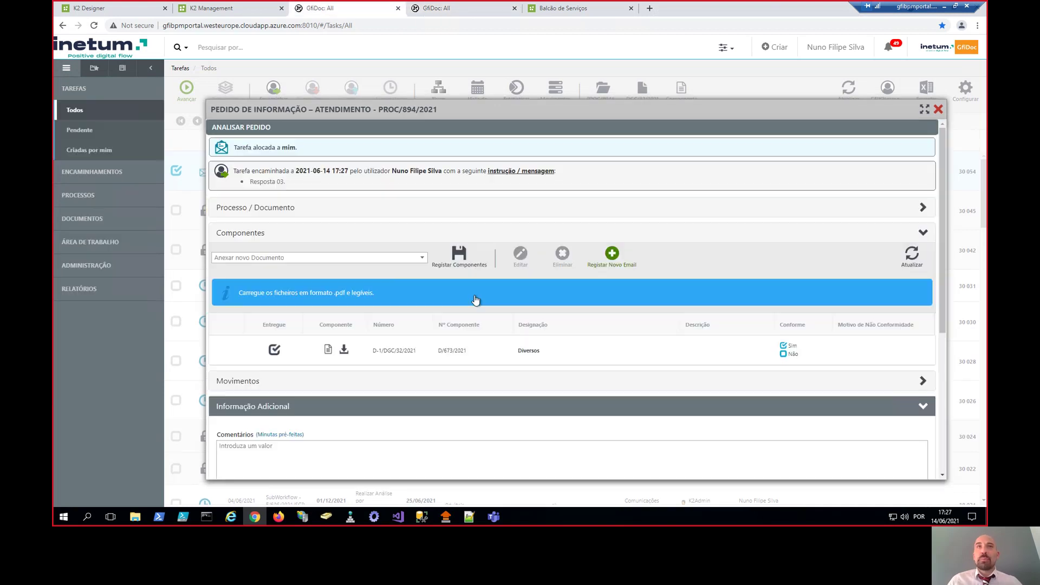
pyautogui.click(293, 235)
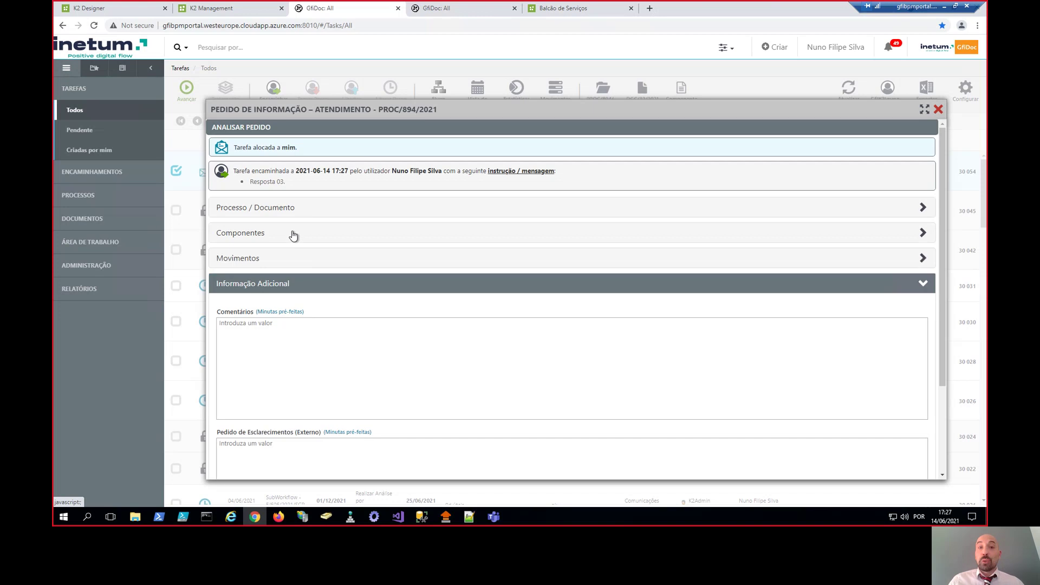
pyautogui.click(351, 259)
# - Inspect the Movimentos history and its Ver Ações list of recorded actions, then close it
pyautogui.scroll(-3, 455, 321)
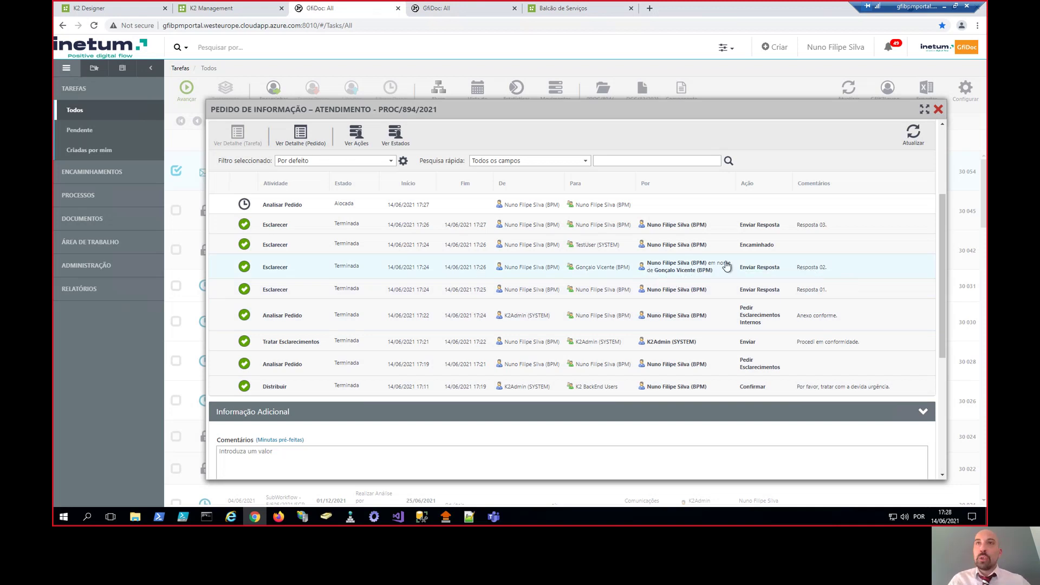
pyautogui.click(359, 136)
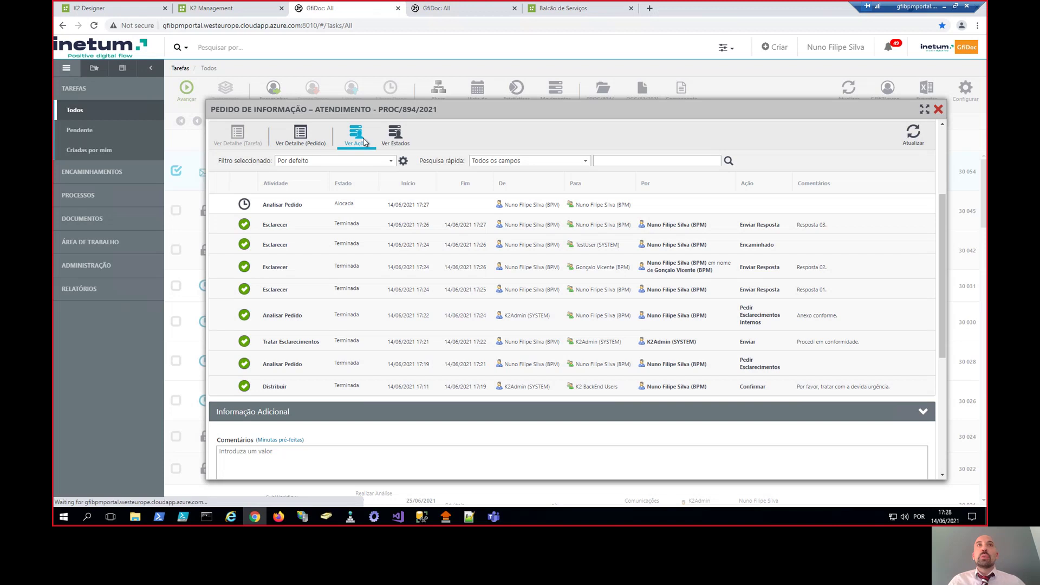
pyautogui.scroll(-1, 492, 271)
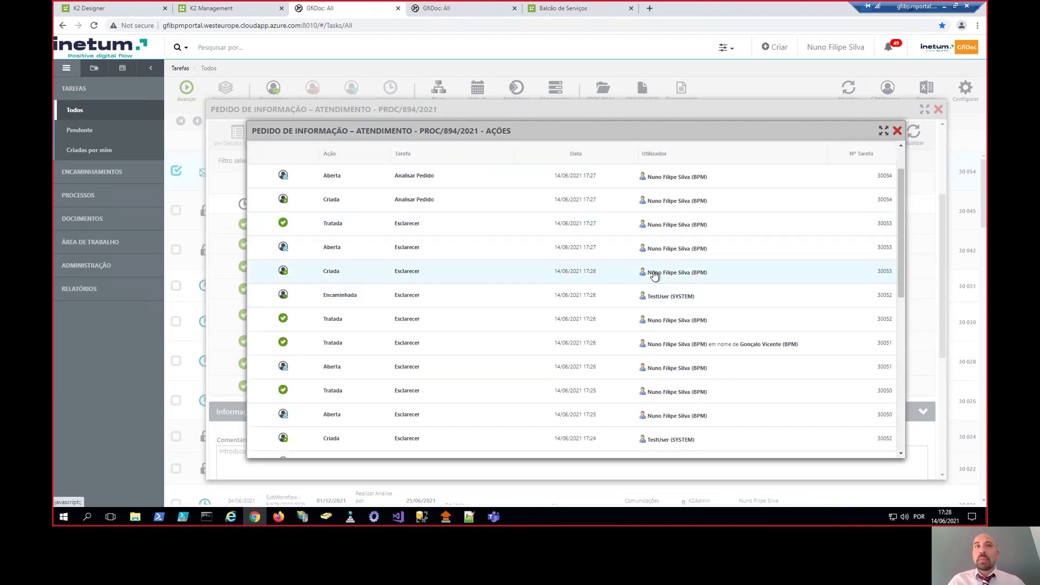
pyautogui.press('Escape')
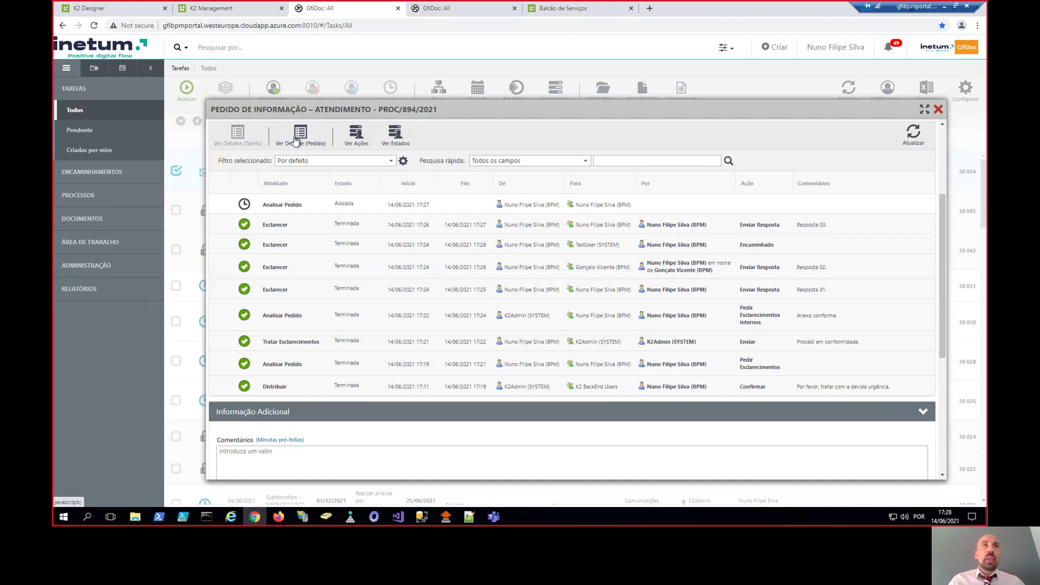
# - Read through the Ver Detalhe (Pedido) view, collapse Movimentos, and close the task form
pyautogui.click(295, 140)
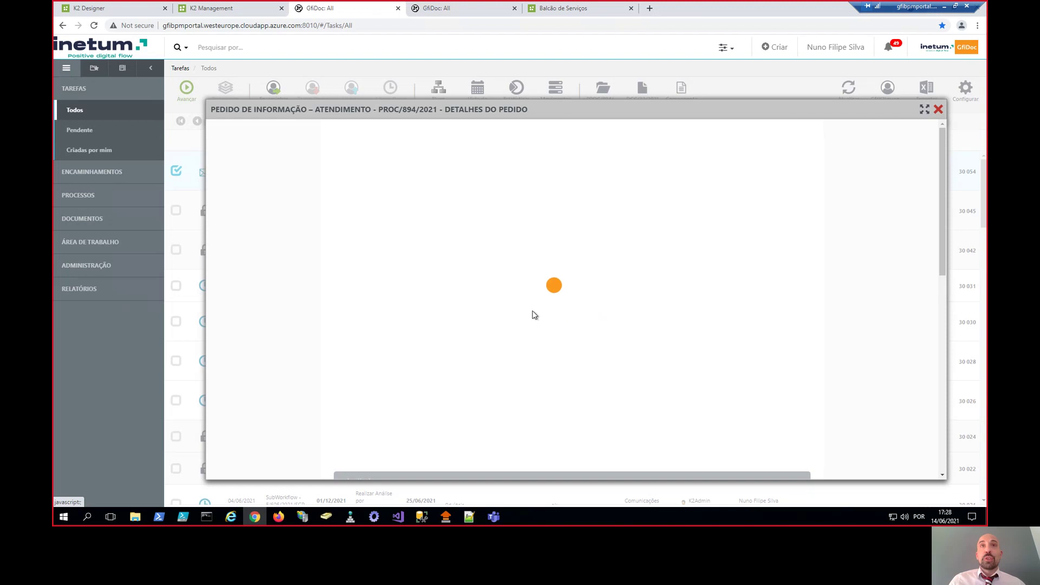
pyautogui.scroll(-5, 534, 313)
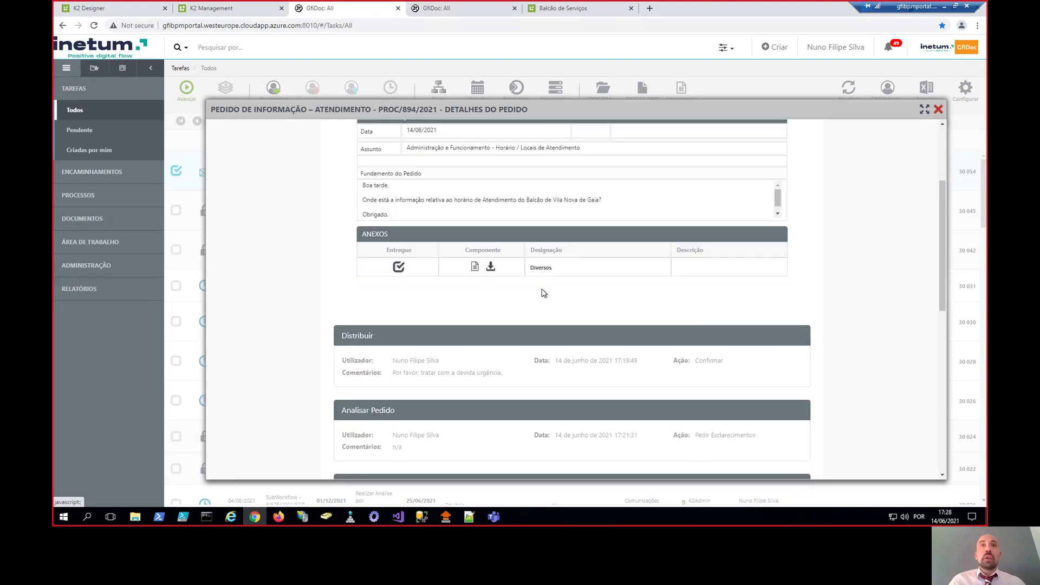
pyautogui.scroll(-5, 555, 323)
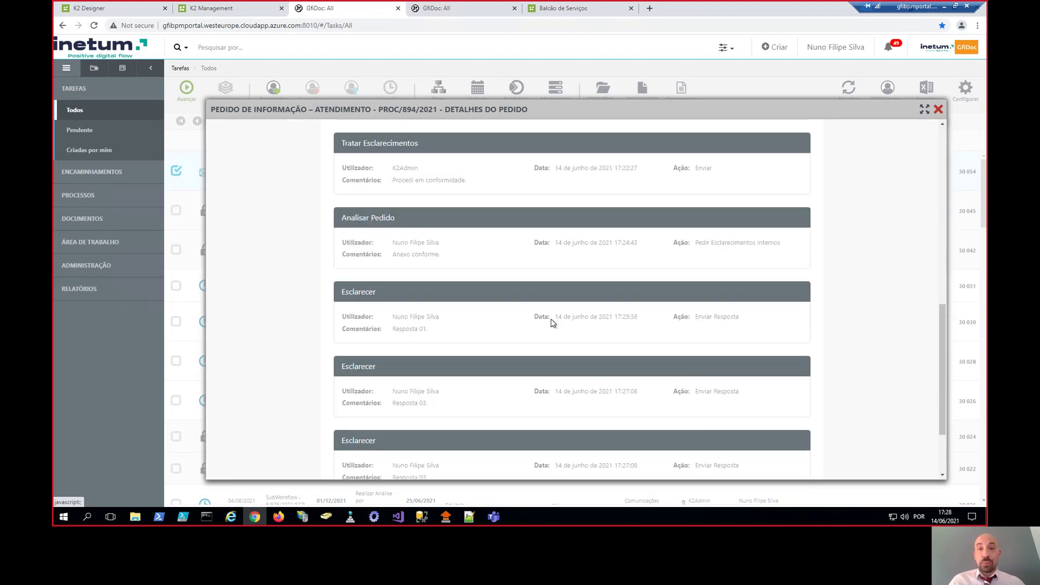
pyautogui.scroll(6, 515, 309)
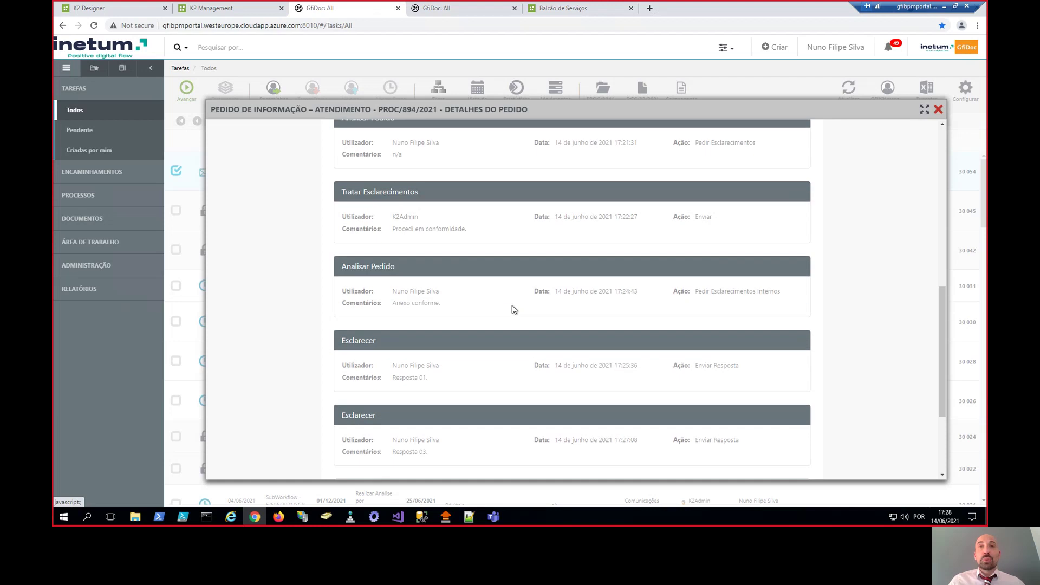
pyautogui.scroll(2, 508, 308)
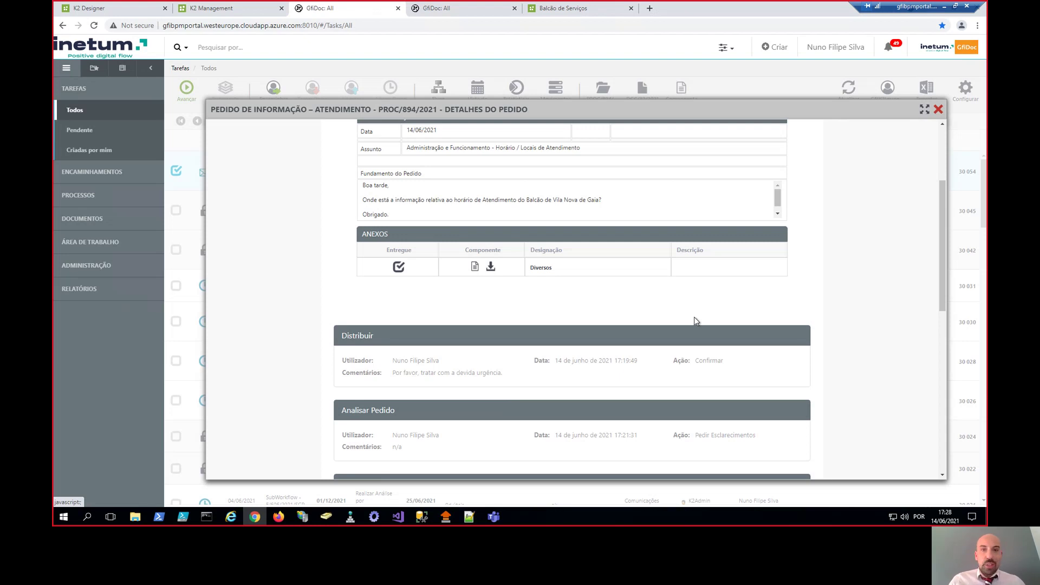
pyautogui.click(926, 111)
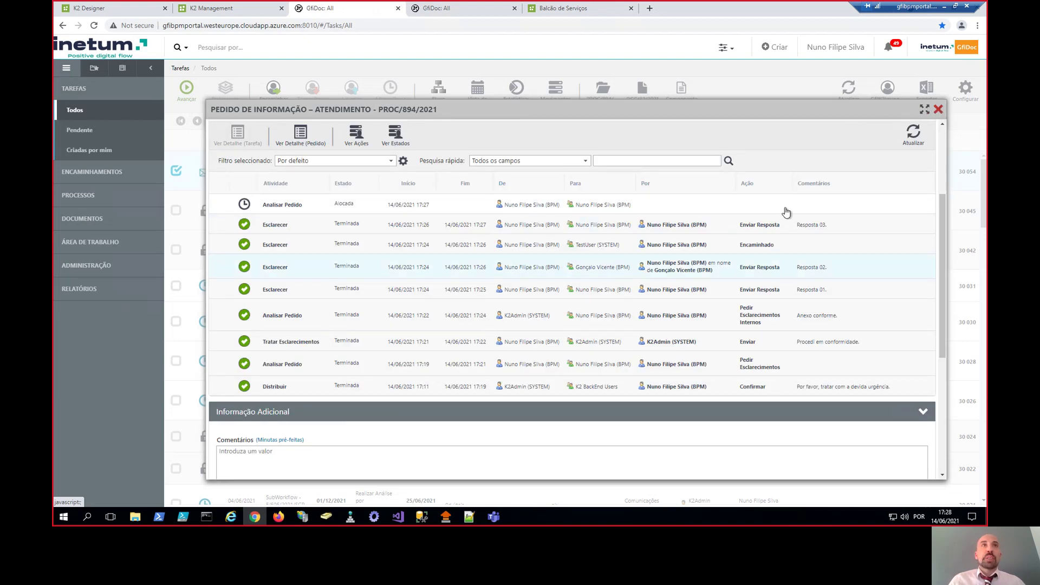
pyautogui.scroll(2, 449, 230)
pyautogui.click(439, 216)
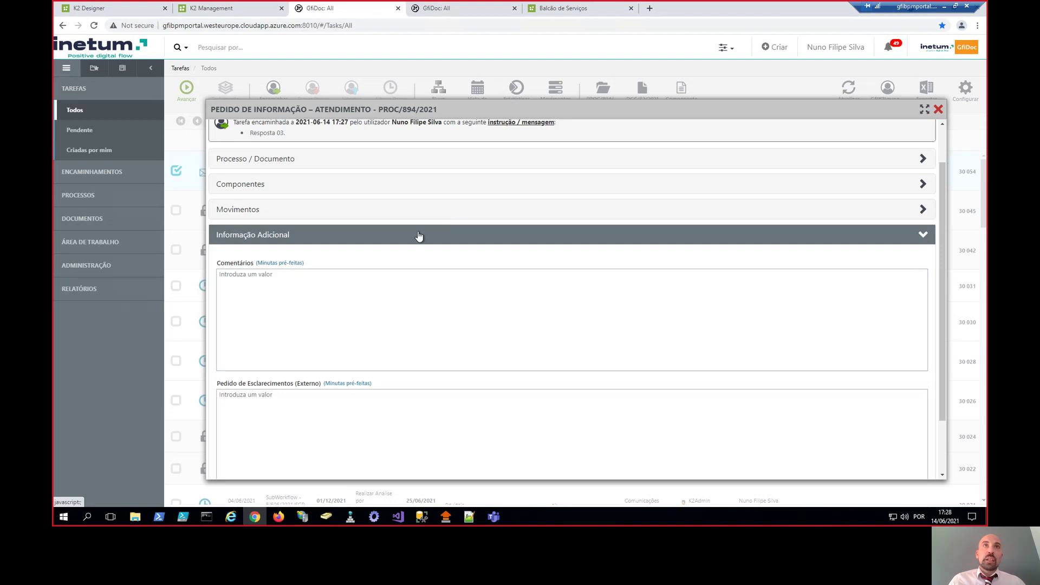
pyautogui.click(938, 110)
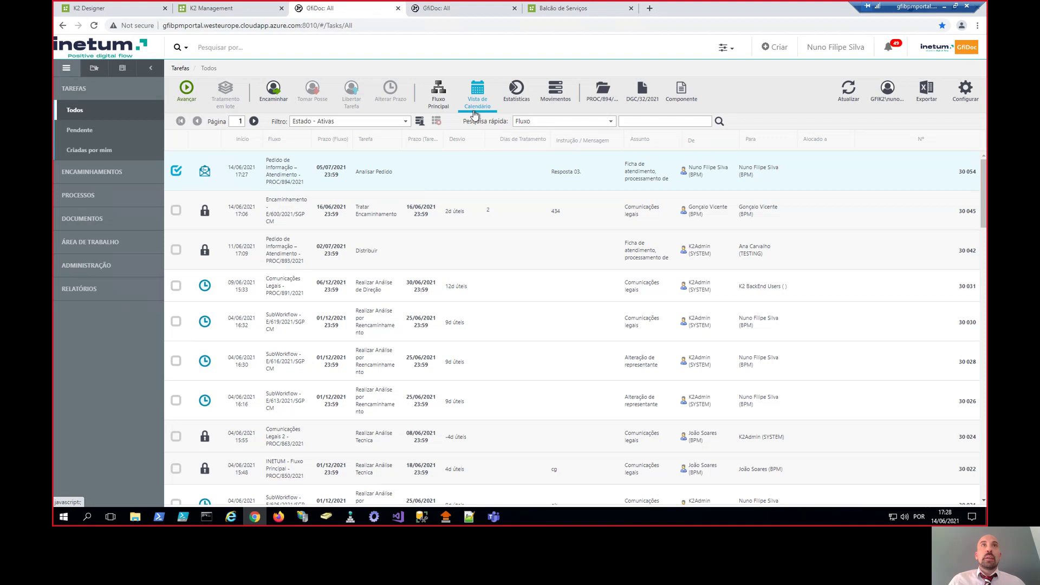
# - Switch the task list to Vista de Calendário and browse back to the week of 14/06/2021
pyautogui.doubleClick(417, 180)
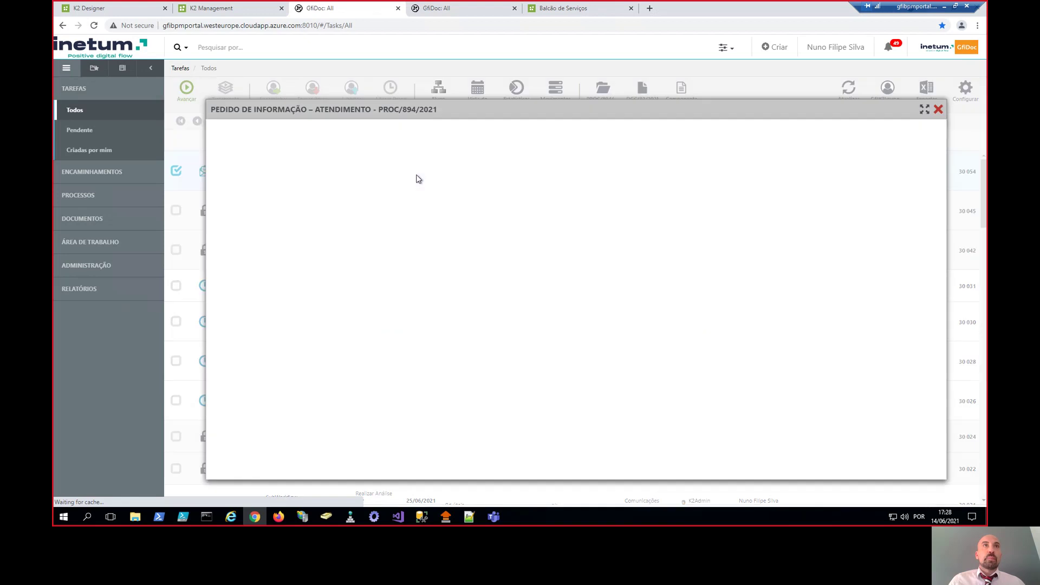
pyautogui.click(939, 110)
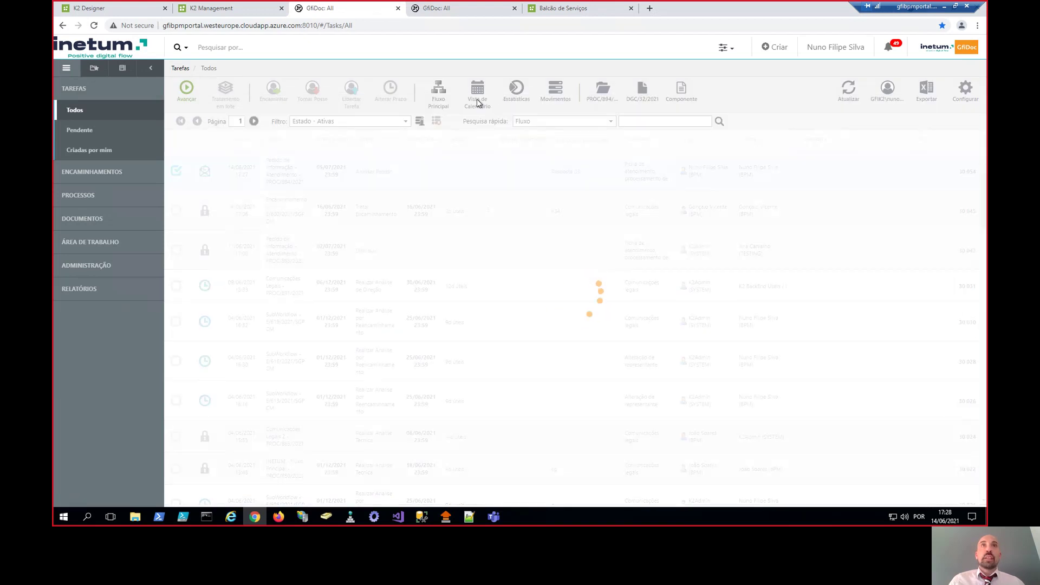
pyautogui.click(477, 99)
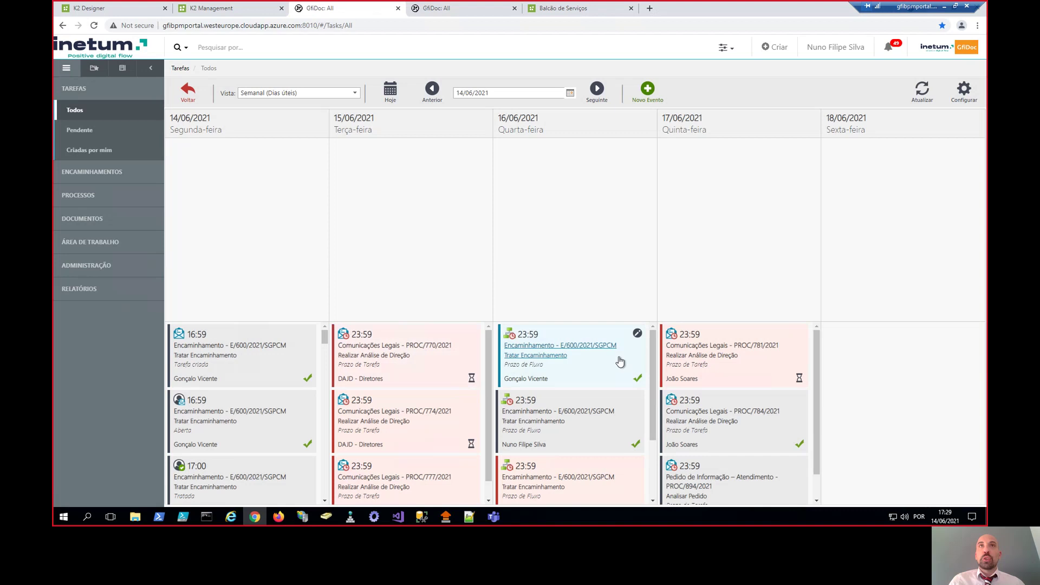
pyautogui.click(596, 89)
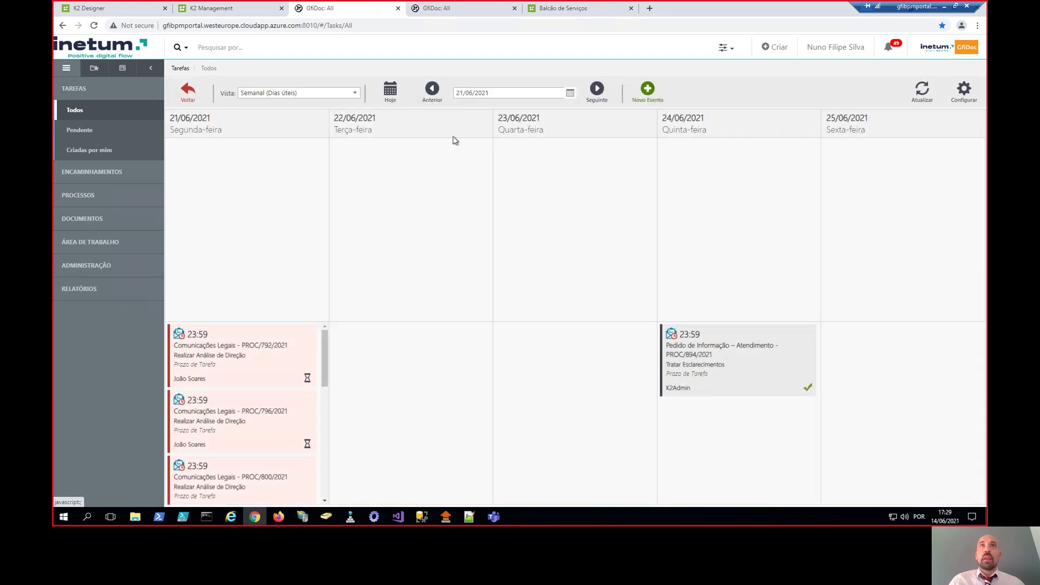
pyautogui.click(432, 92)
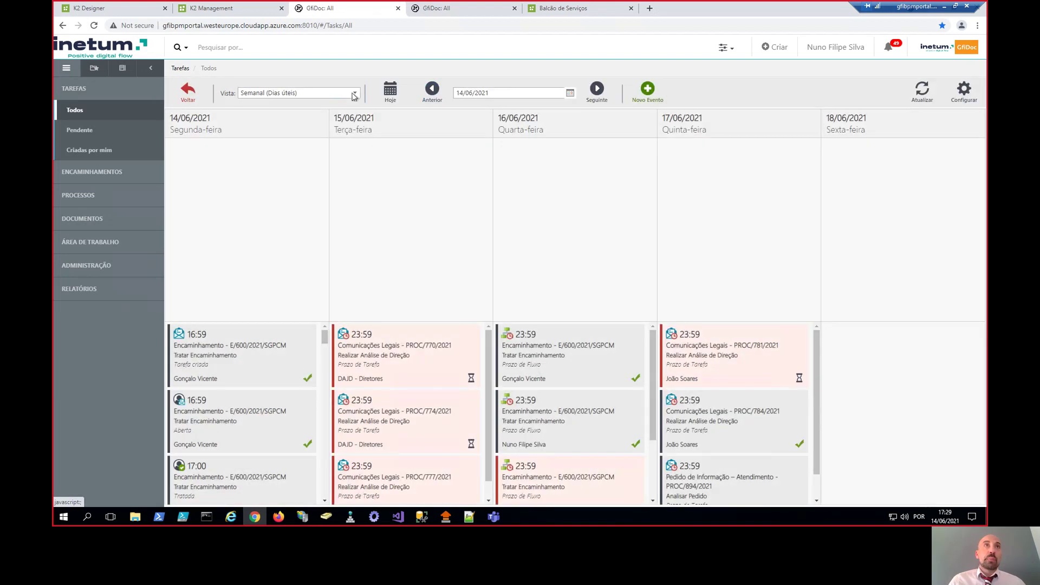
# - Set the calendar Vista to Semanal and navigate to the week of 13–19/06/2021
pyautogui.click(357, 93)
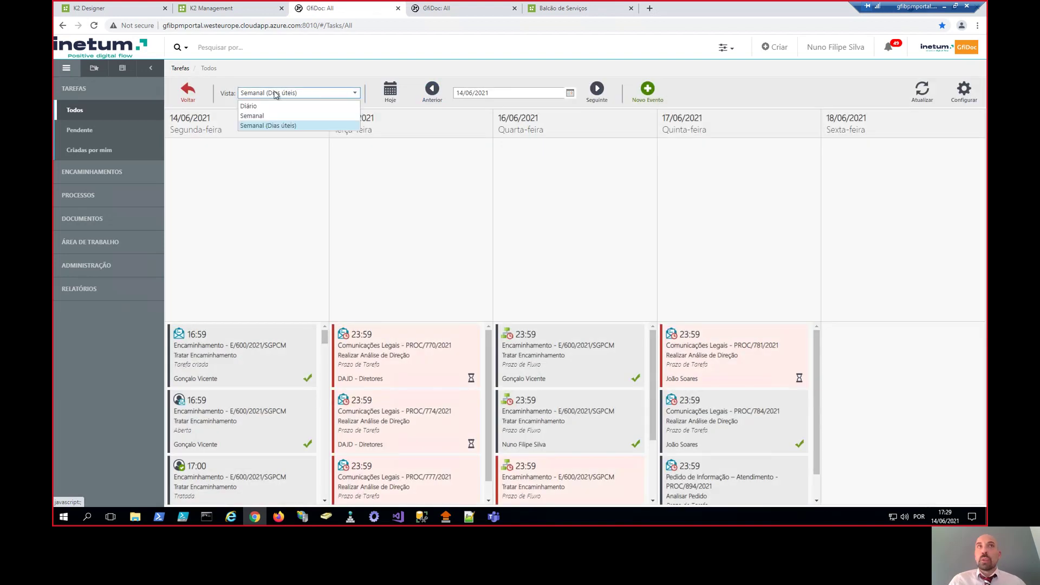
pyautogui.click(252, 115)
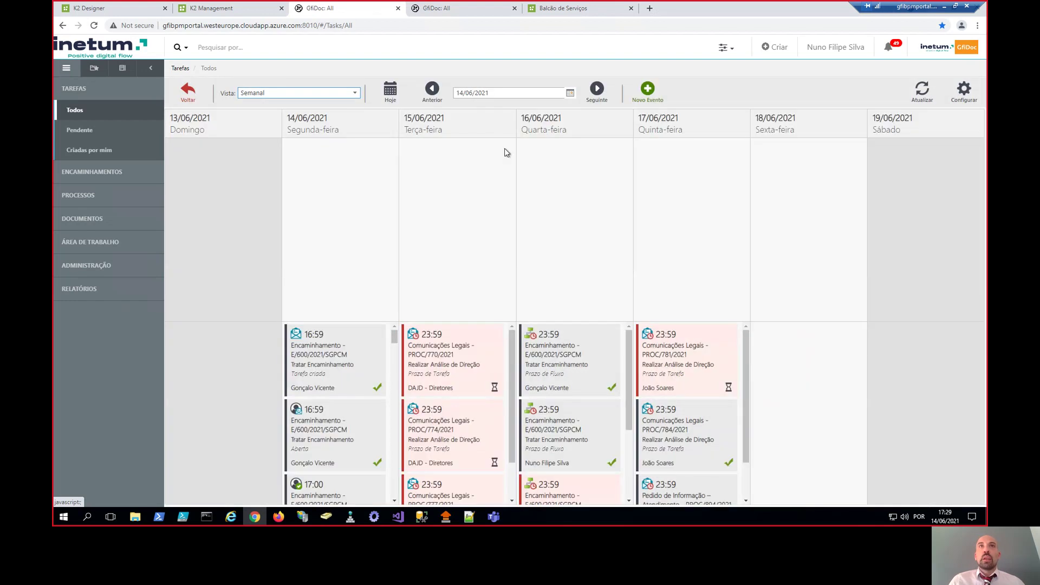
pyautogui.click(442, 97)
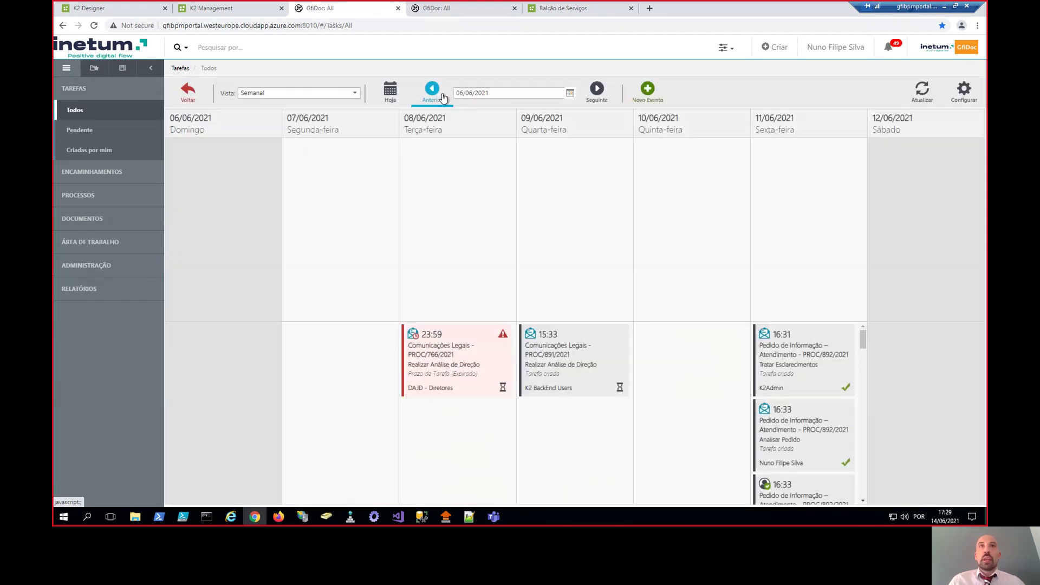
pyautogui.click(442, 96)
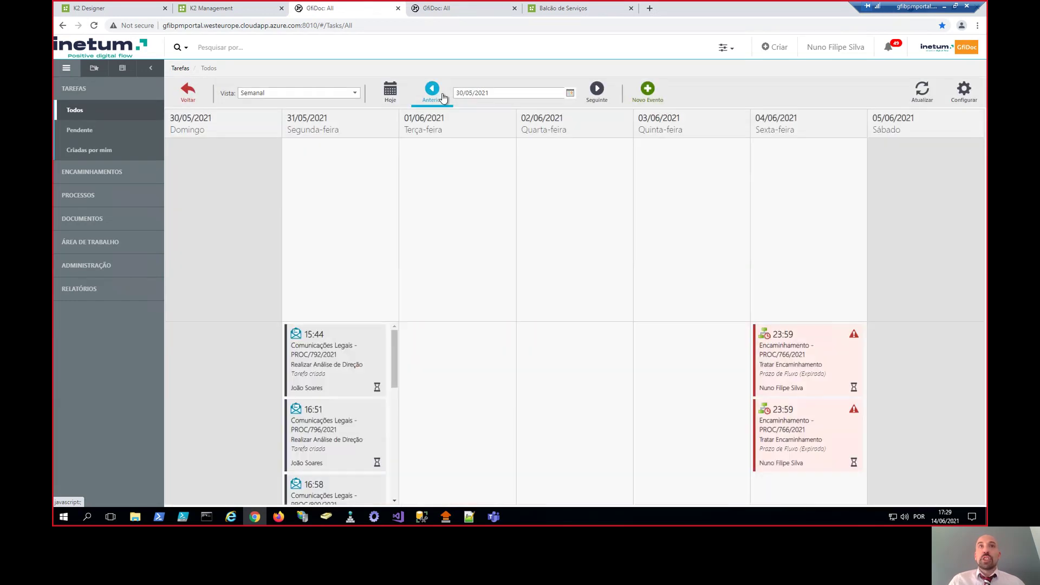
pyautogui.click(596, 91)
pyautogui.moveTo(494, 339)
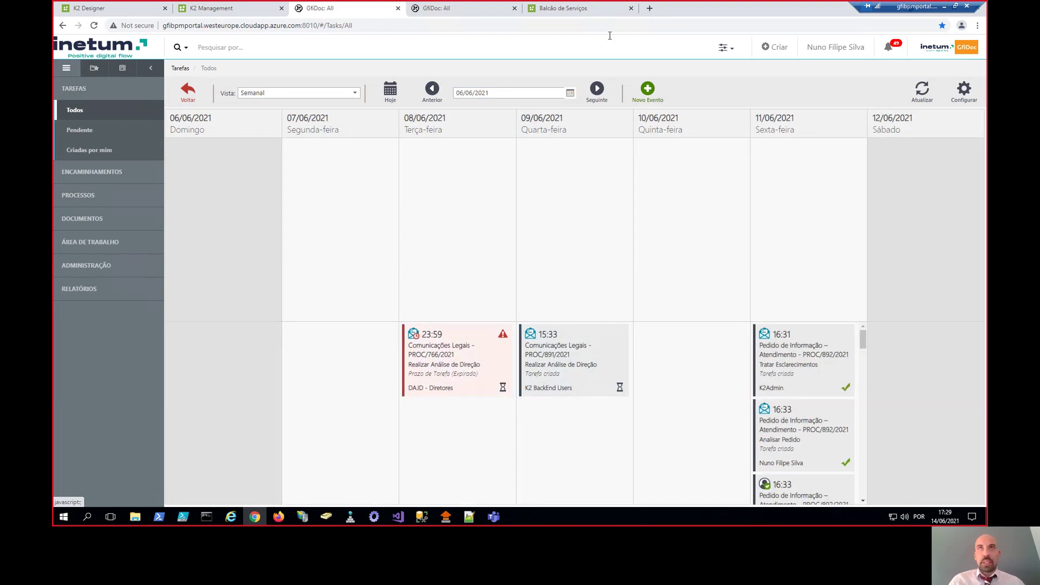
pyautogui.click(599, 96)
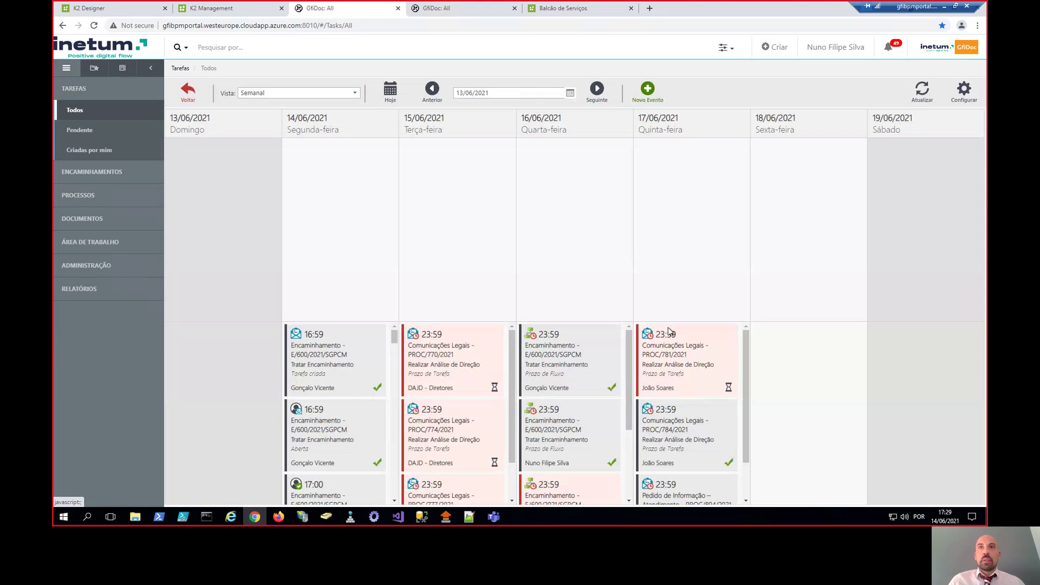
# - Open the PROC/781/2021 direction-analysis card, scroll through it, and close it
pyautogui.moveTo(453, 435)
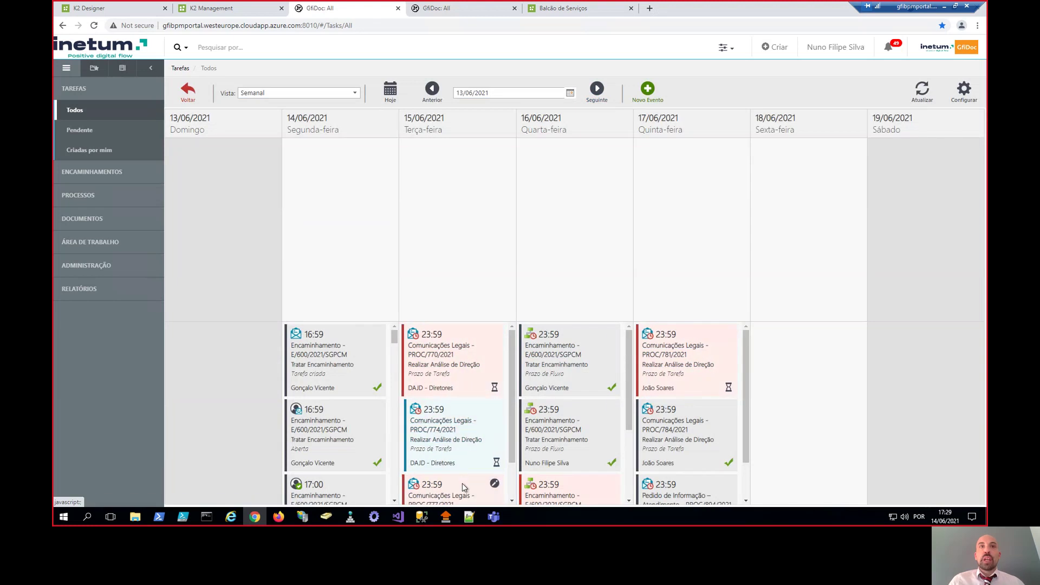
pyautogui.click(671, 359)
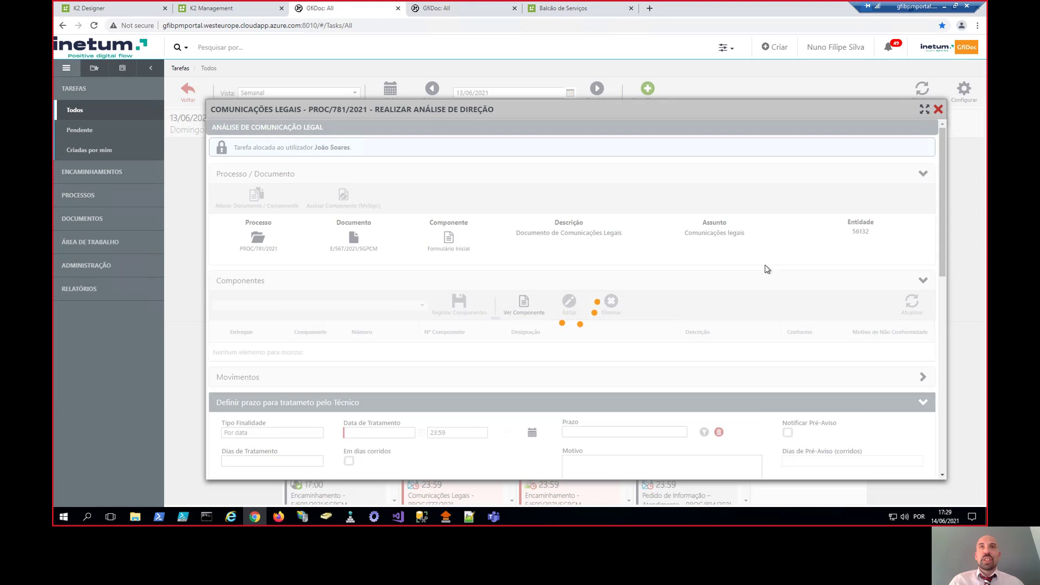
pyautogui.scroll(-4, 590, 291)
pyautogui.scroll(-2, 589, 296)
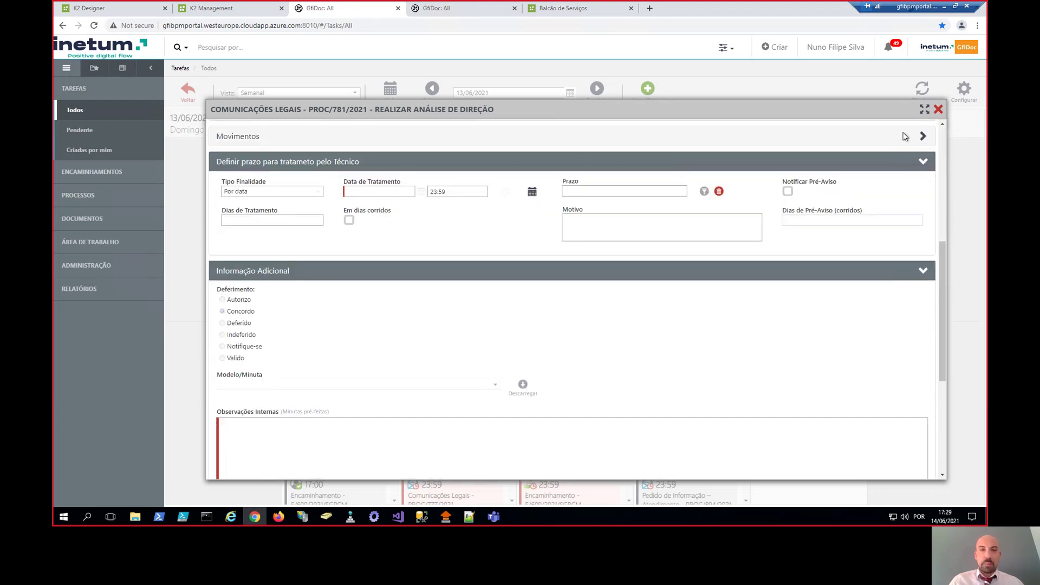
pyautogui.click(938, 109)
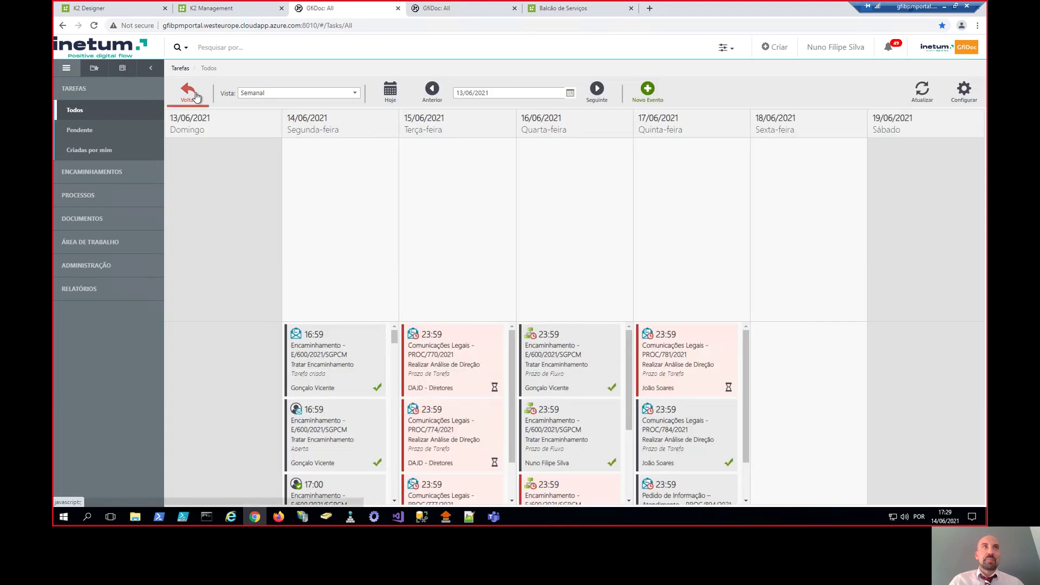
# - Return to list view, open the PROC/894/2021 task, and start a Notificação por E-mail
pyautogui.click(195, 96)
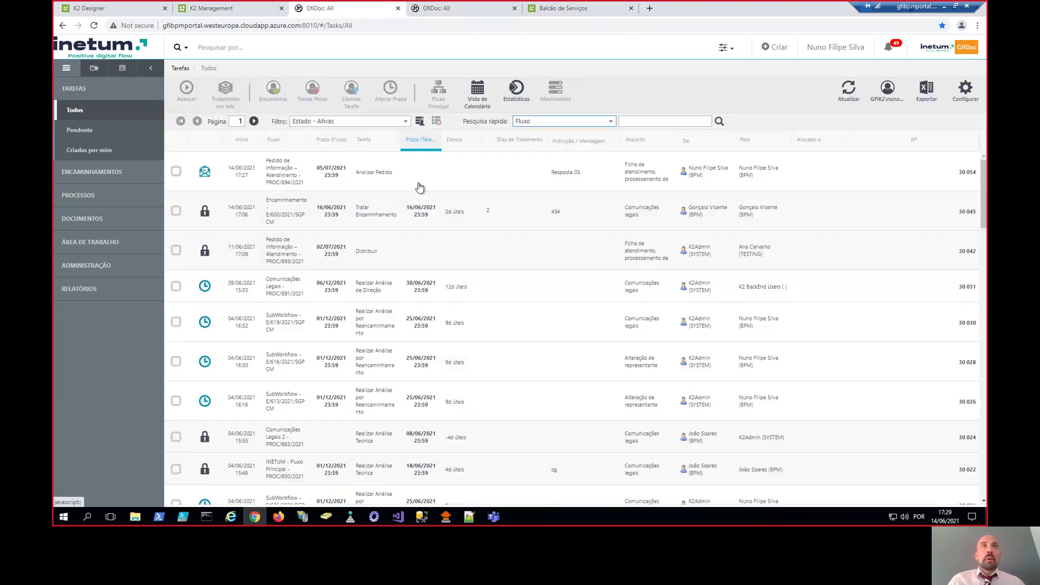
pyautogui.click(322, 175)
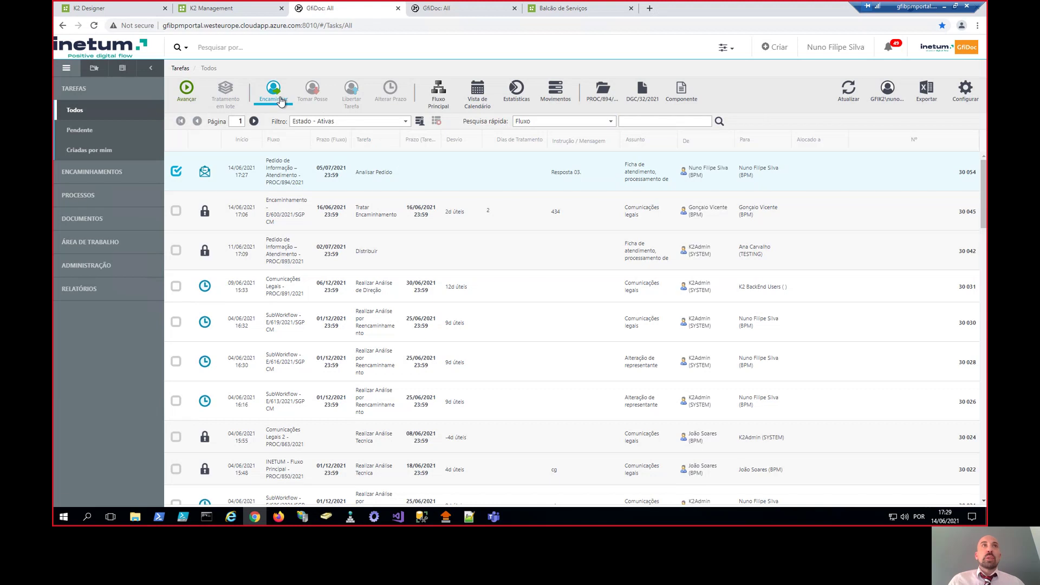
pyautogui.doubleClick(340, 176)
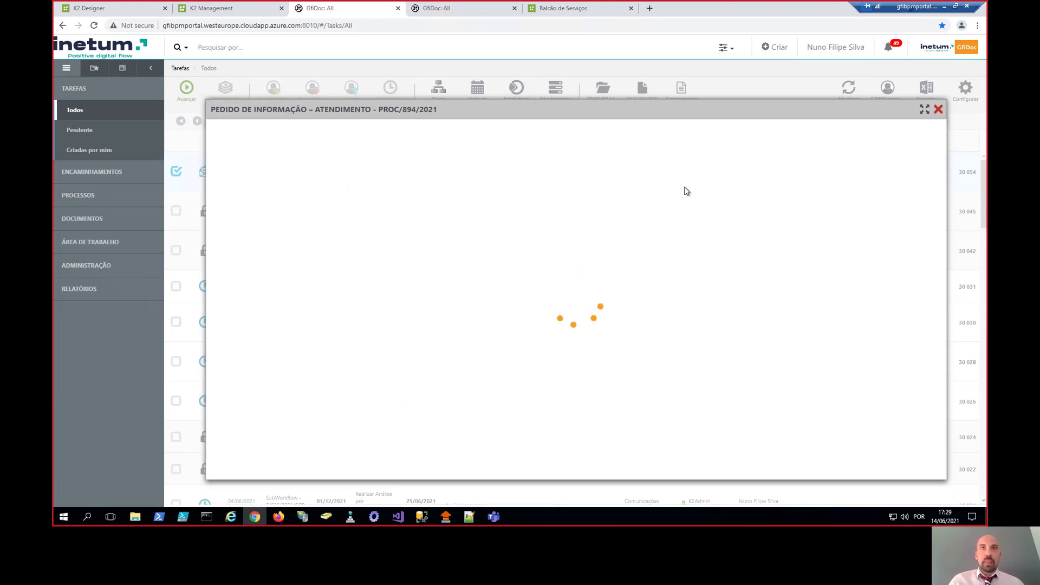
pyautogui.scroll(-6, 575, 292)
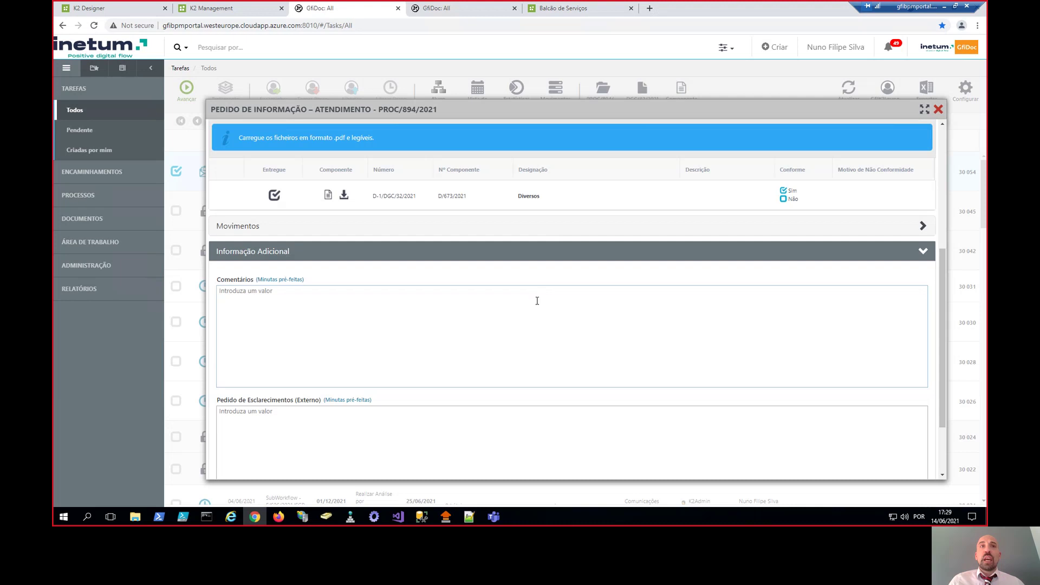
pyautogui.click(526, 451)
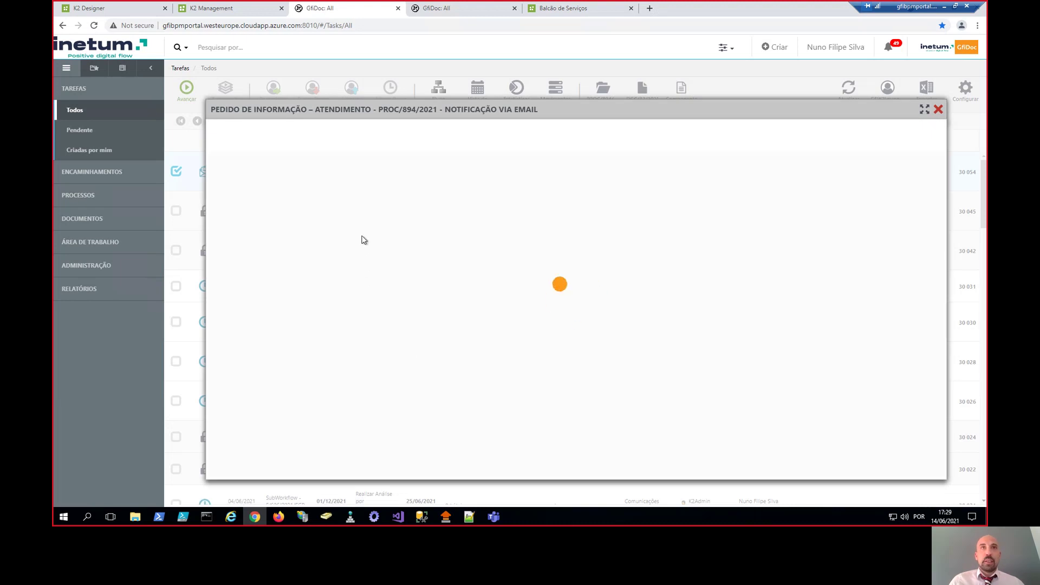
# - Address the notification to the recipient and fill its body with the Resposta a Pedido de Esclarecimentos template
pyautogui.click(342, 198)
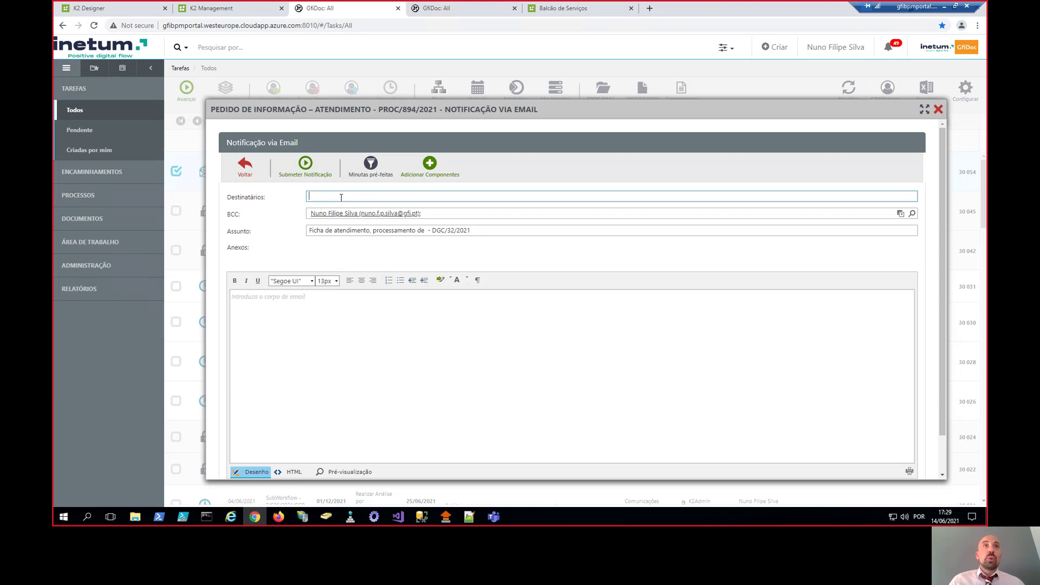
pyautogui.click(353, 238)
pyautogui.click(316, 313)
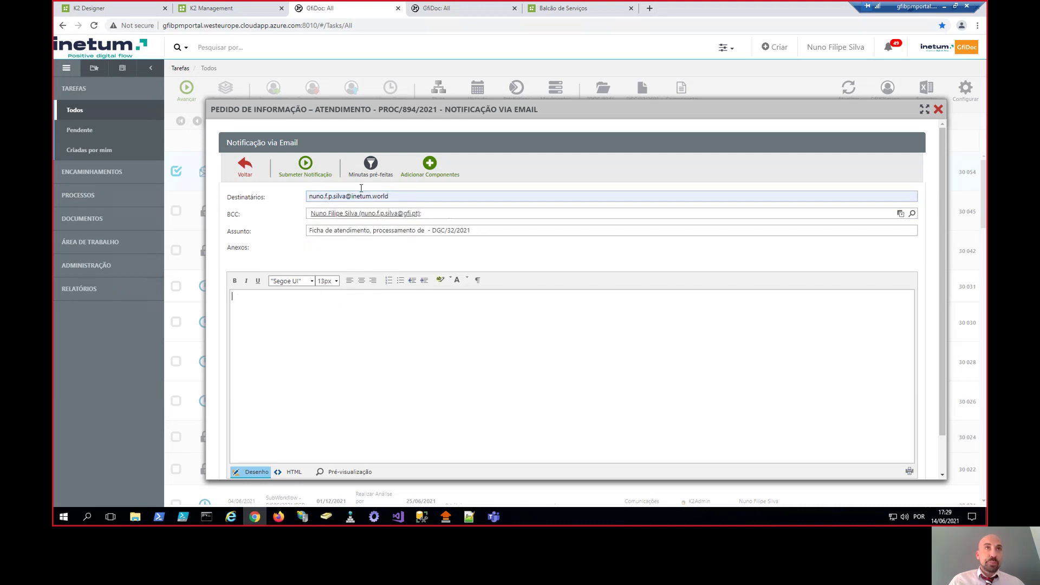
pyautogui.click(374, 172)
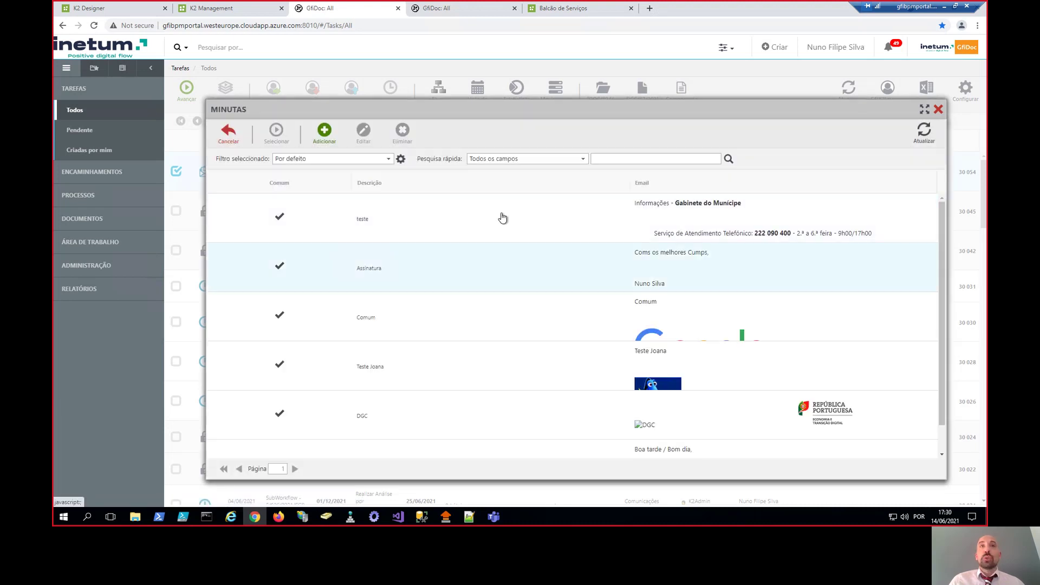
pyautogui.scroll(-1, 645, 338)
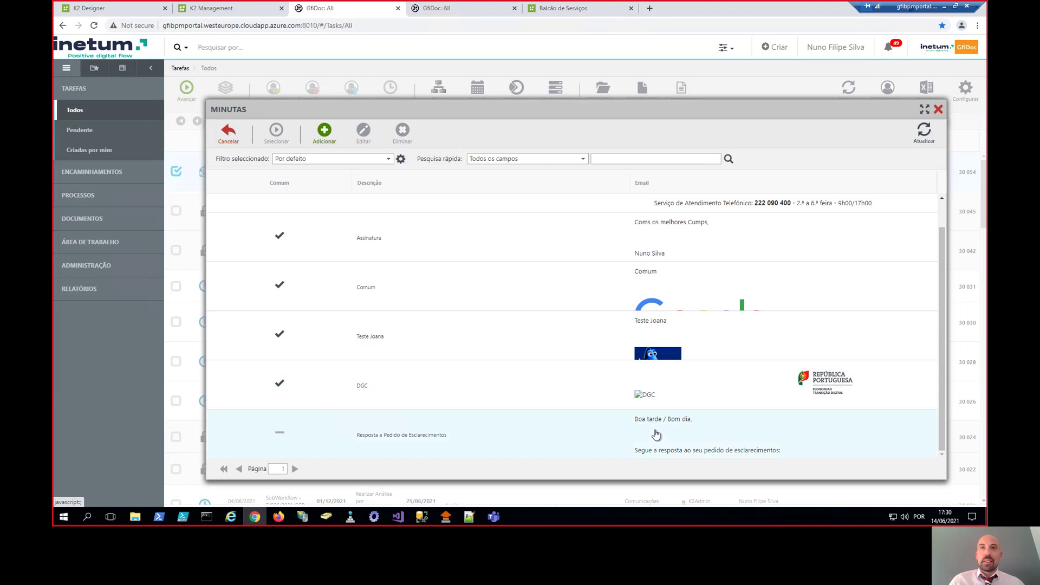
pyautogui.doubleClick(656, 433)
pyautogui.click(512, 332)
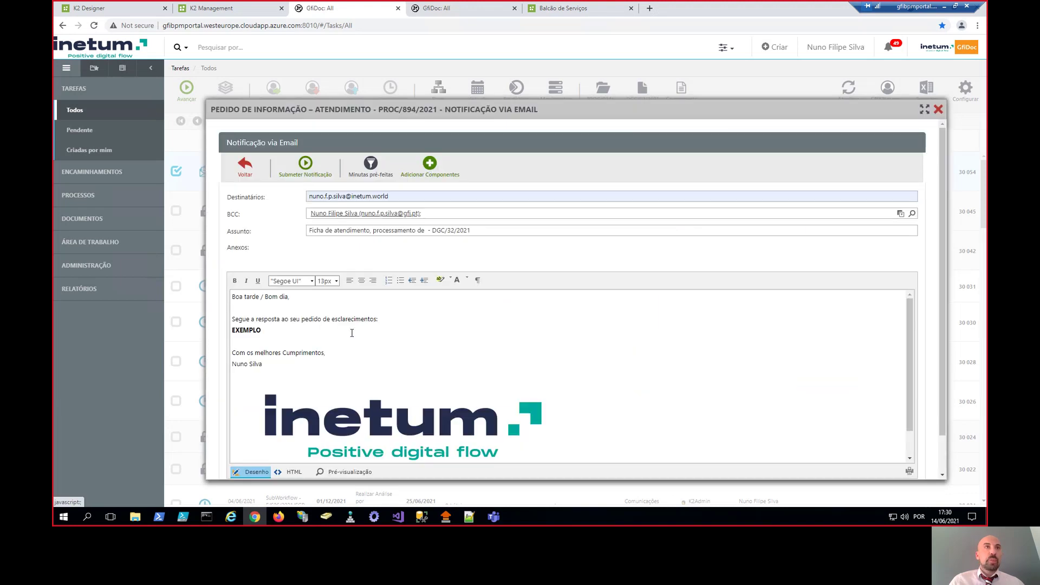
# - Submit the e-mail notification with body 'EXEMPLO' and acknowledge its registration as EI/675/2021
pyautogui.click(323, 339)
pyautogui.scroll(-1, 292, 332)
pyautogui.scroll(1, 274, 327)
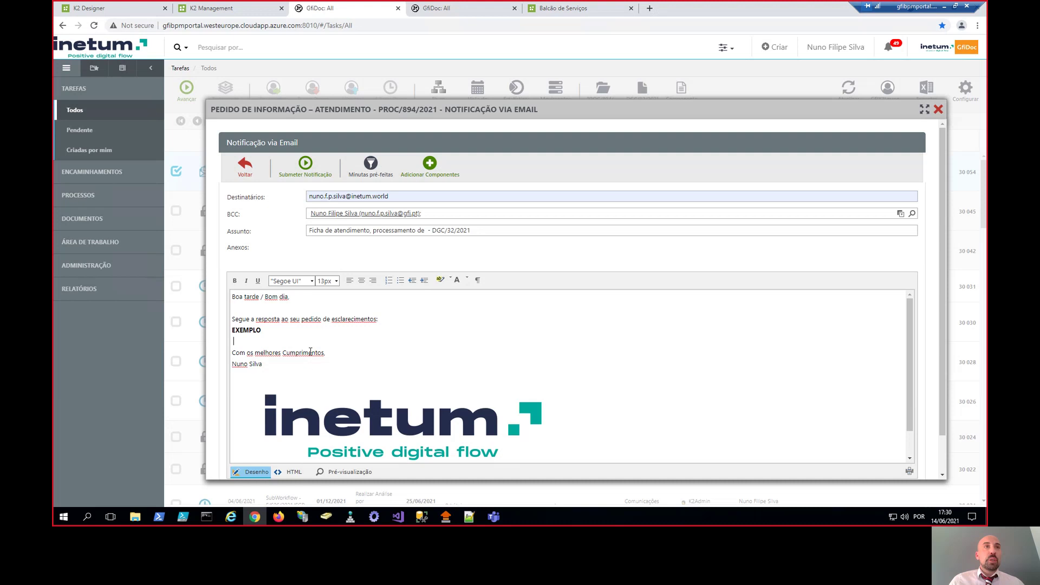
pyautogui.scroll(-1, 351, 357)
pyautogui.scroll(1, 352, 343)
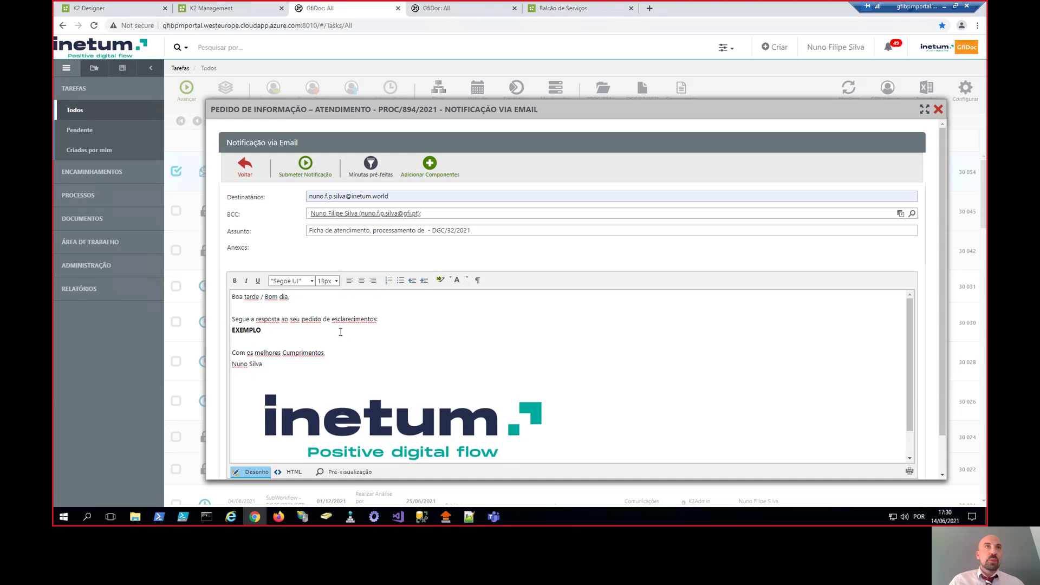
pyautogui.click(316, 171)
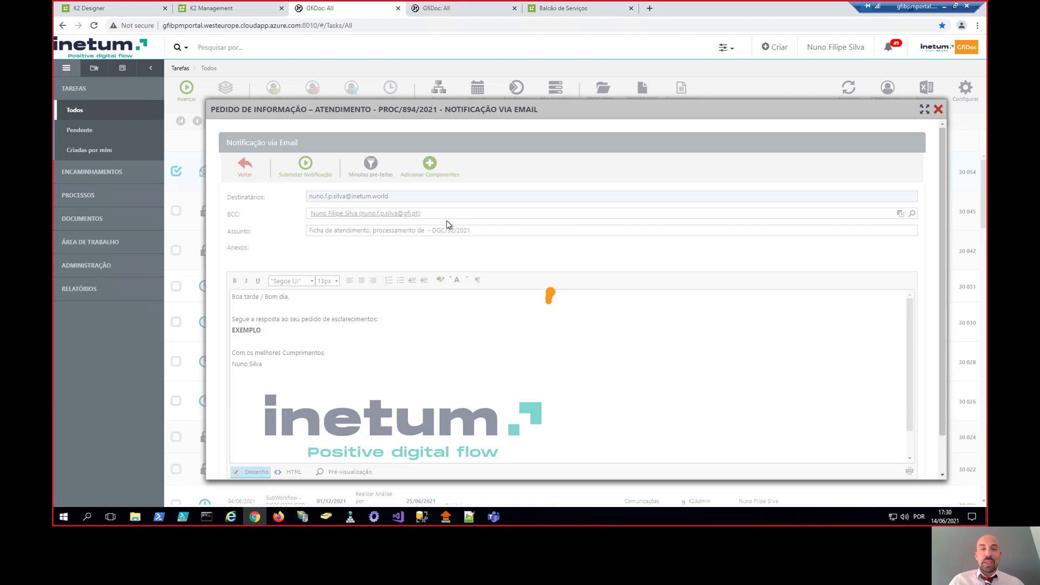
pyautogui.click(305, 168)
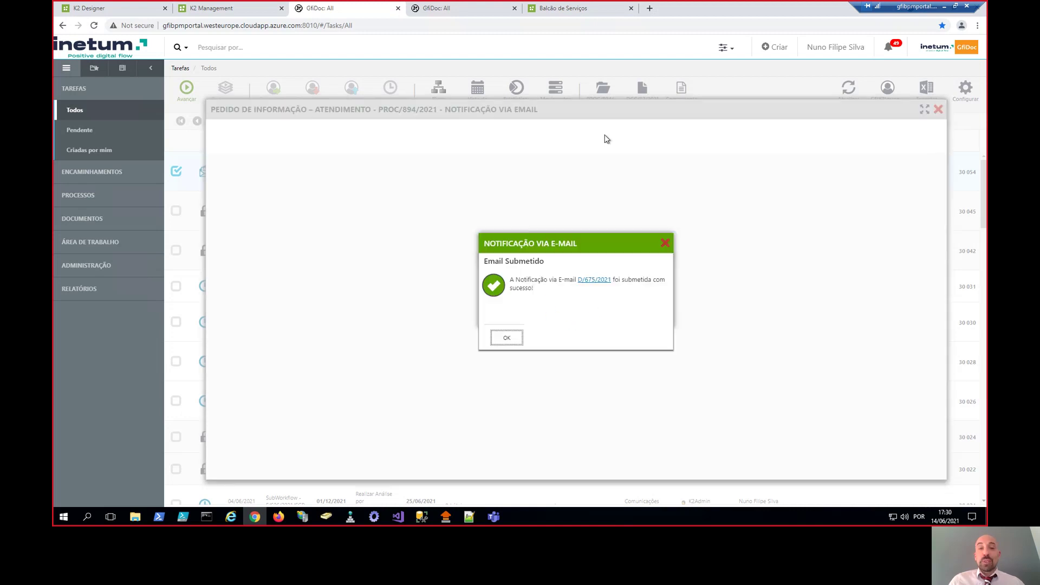
pyautogui.click(505, 336)
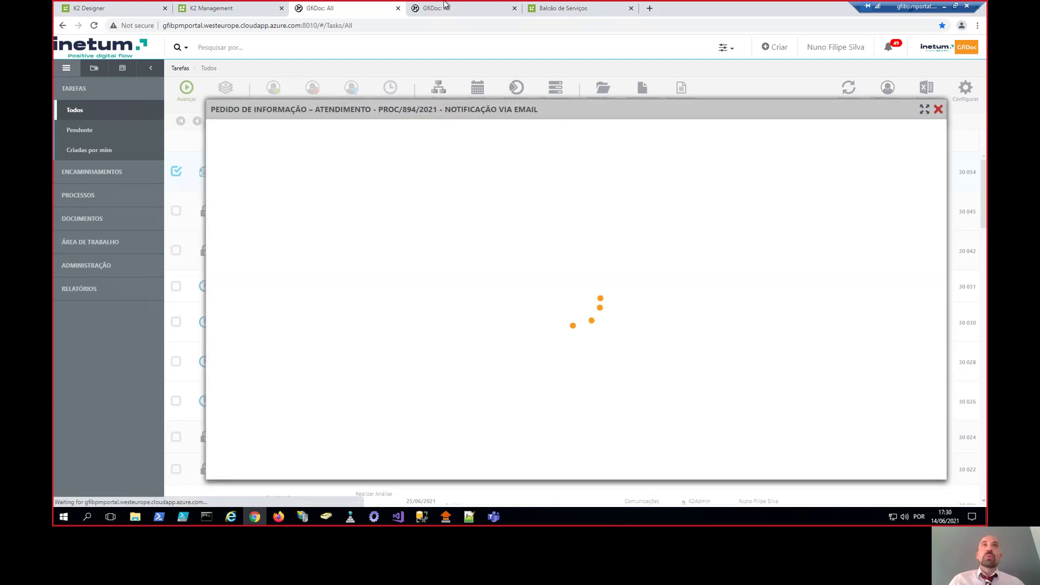
# - Scroll through the View Flow diagram, then close the task window to return to the task list
pyautogui.scroll(-1, 579, 222)
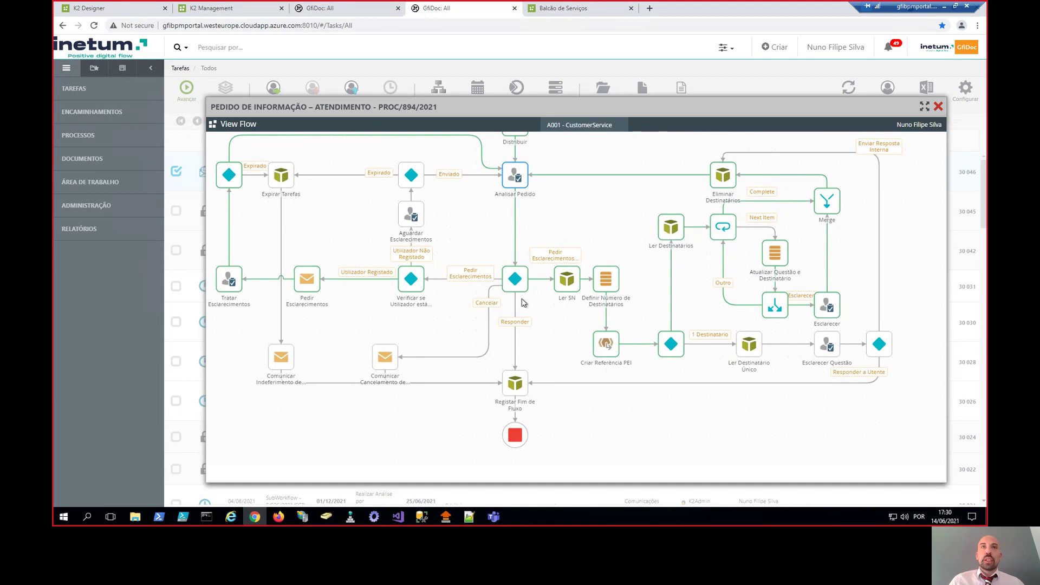
pyautogui.scroll(-1, 523, 302)
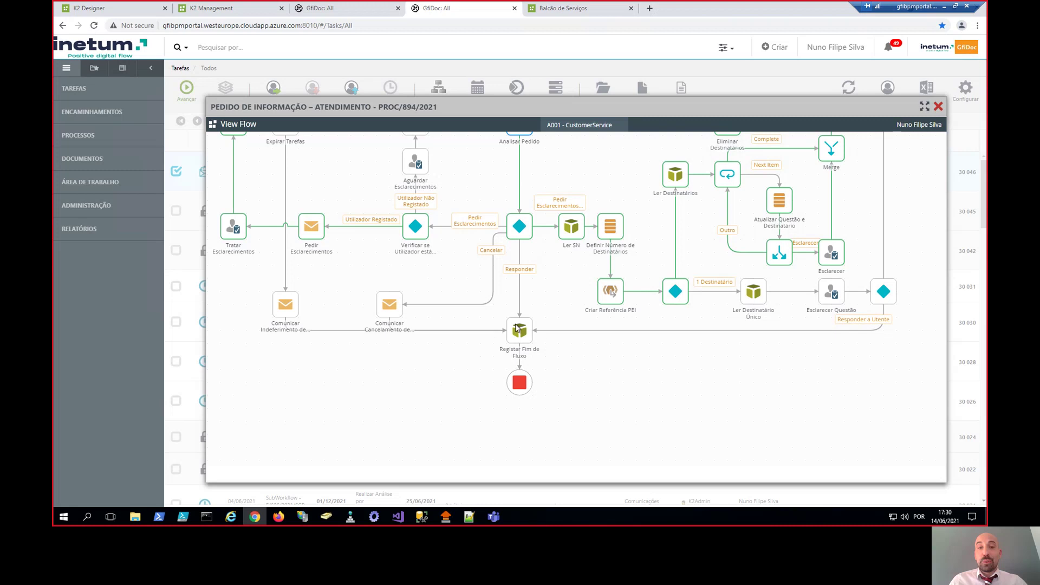
pyautogui.hotkey('ctrl', 'shift', 'Tab')
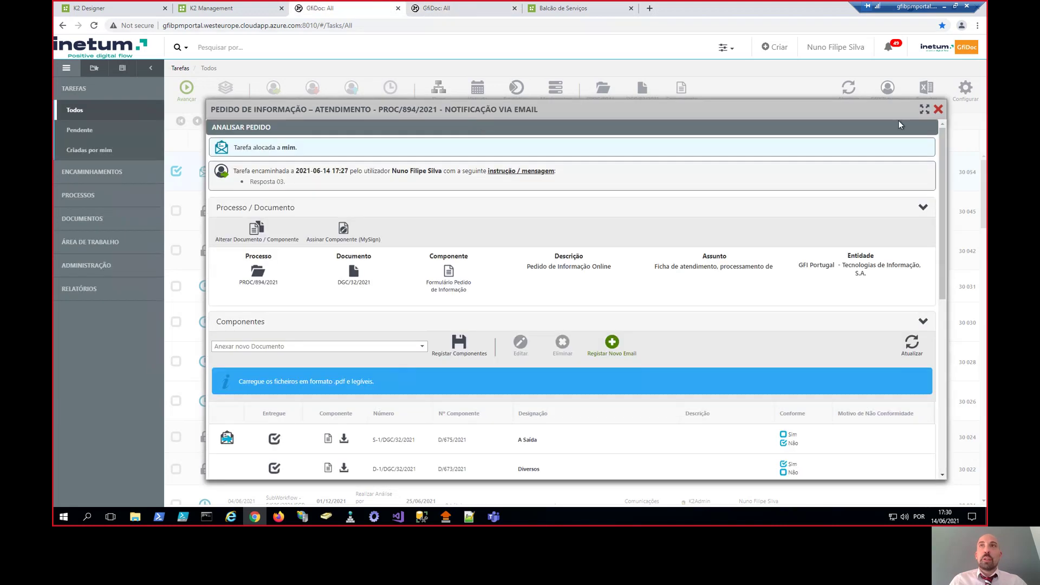
pyautogui.click(939, 110)
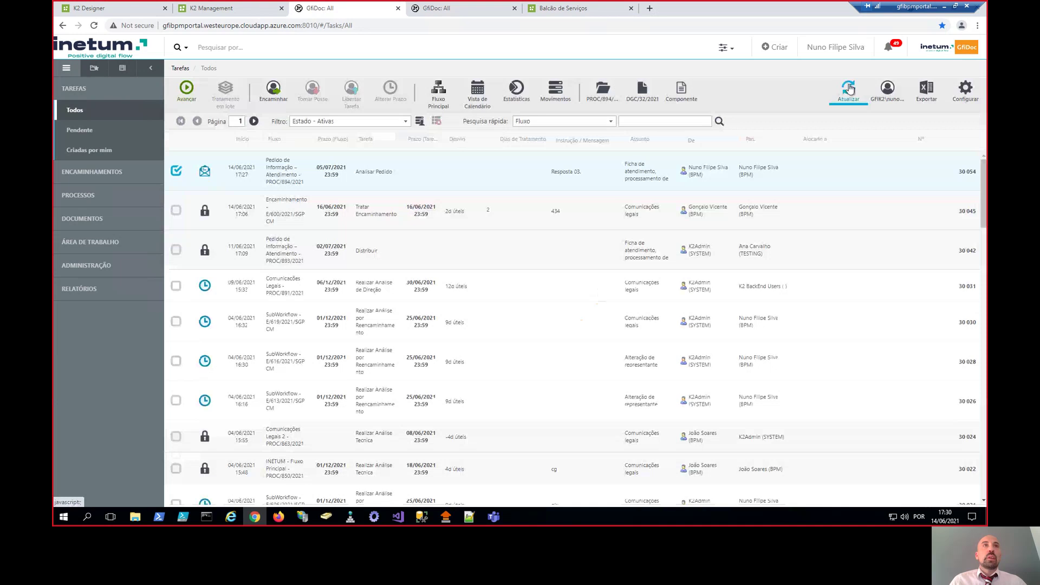
# - Filter the task list to treated tasks, switch back to active tasks, and select task 30031
pyautogui.click(374, 121)
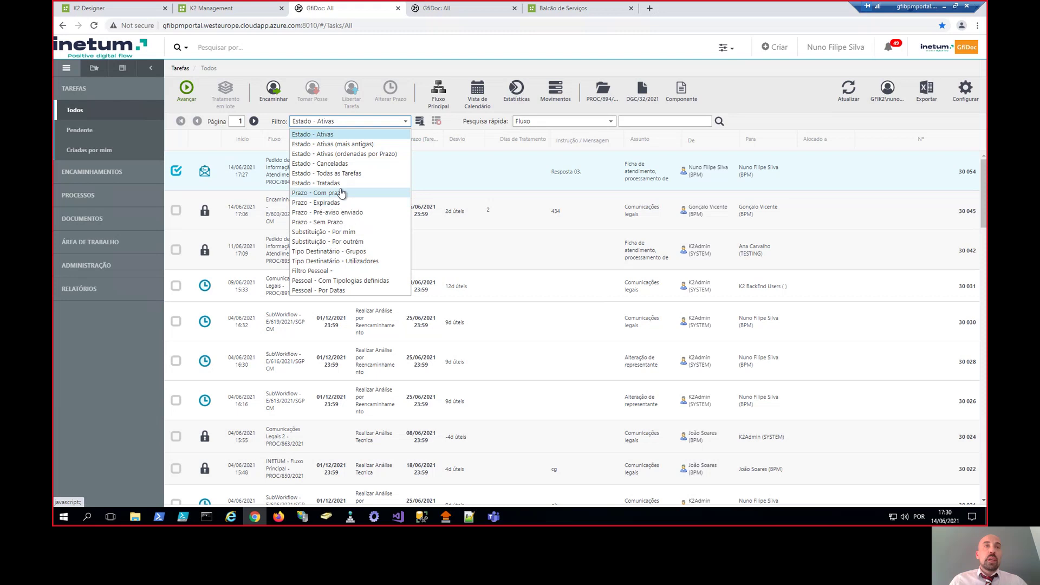
pyautogui.click(342, 183)
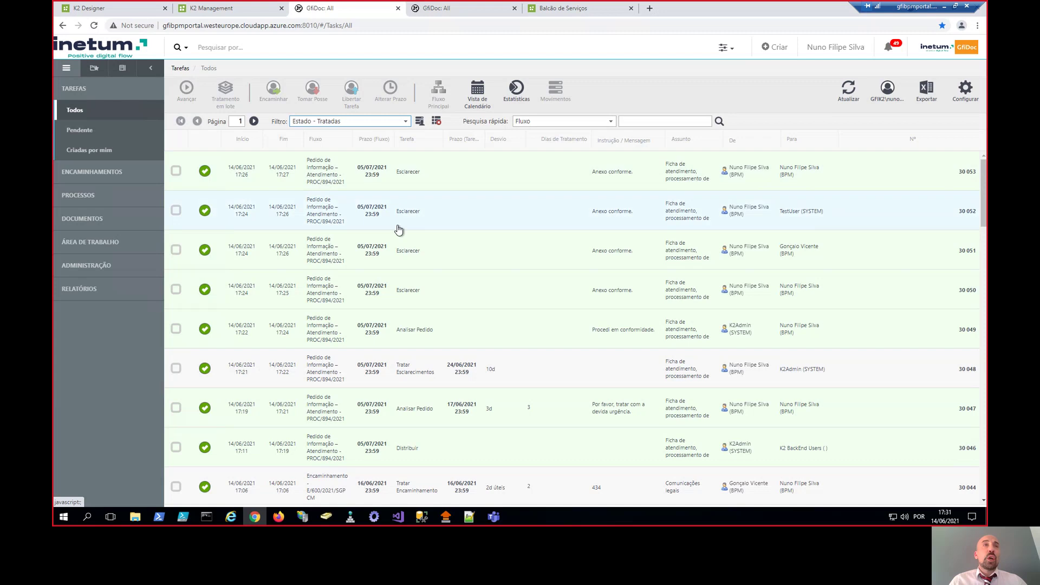
pyautogui.click(348, 121)
pyautogui.click(348, 135)
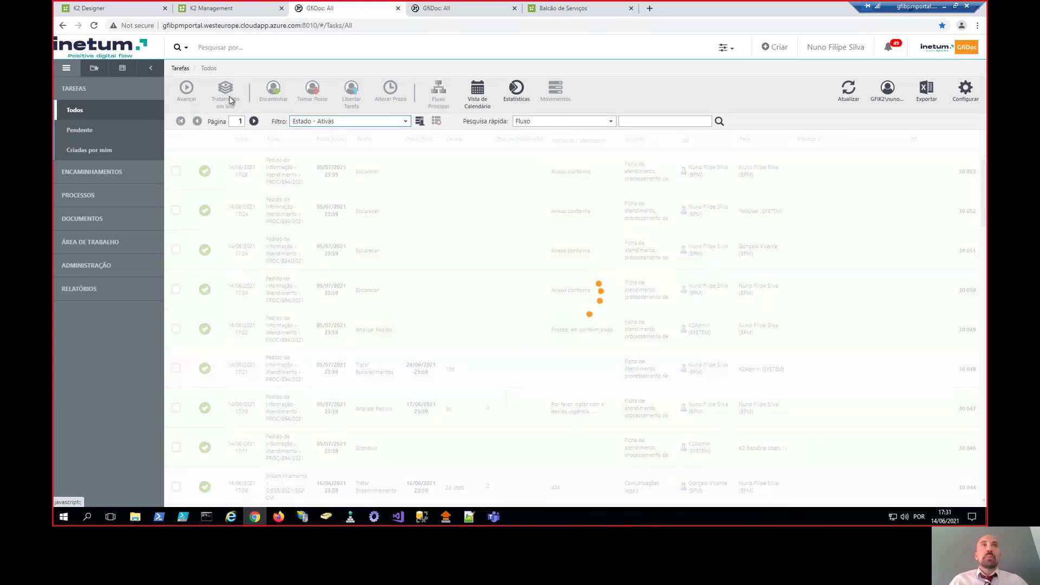
pyautogui.click(339, 293)
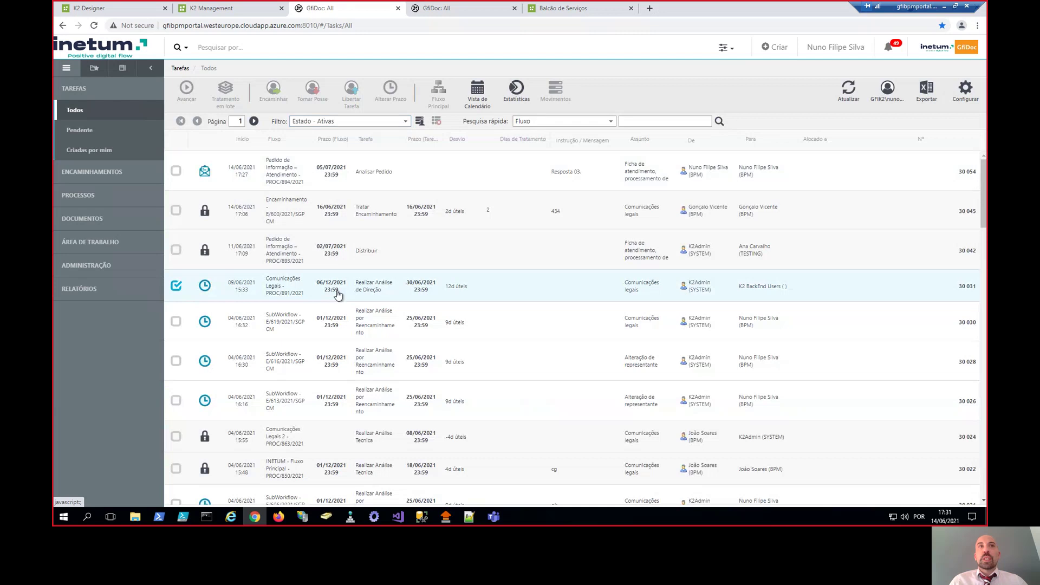
pyautogui.scroll(-5, 366, 351)
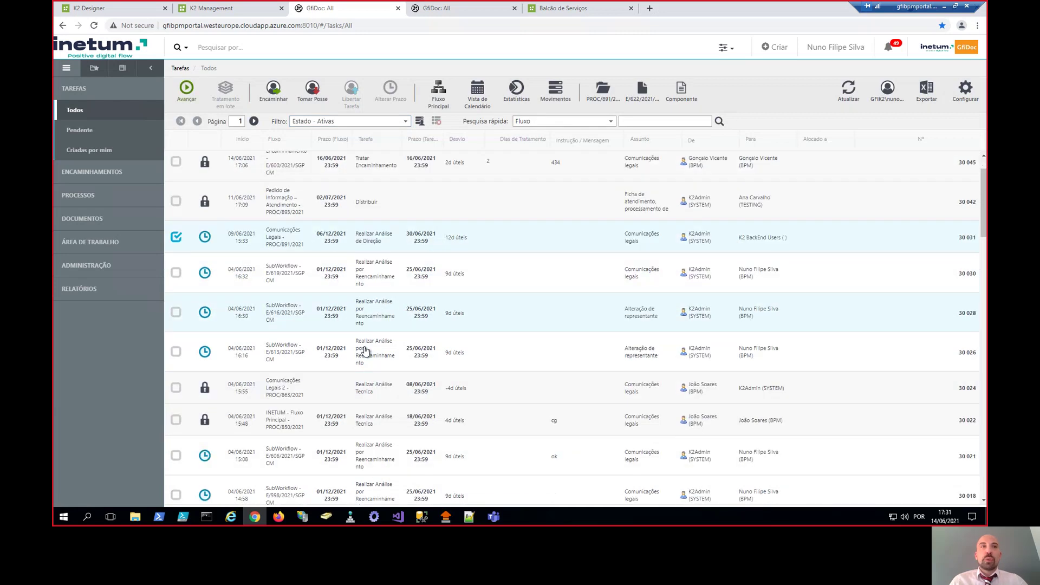
# - Quick-search the active tasks for 'encaminhamento'
pyautogui.click(627, 121)
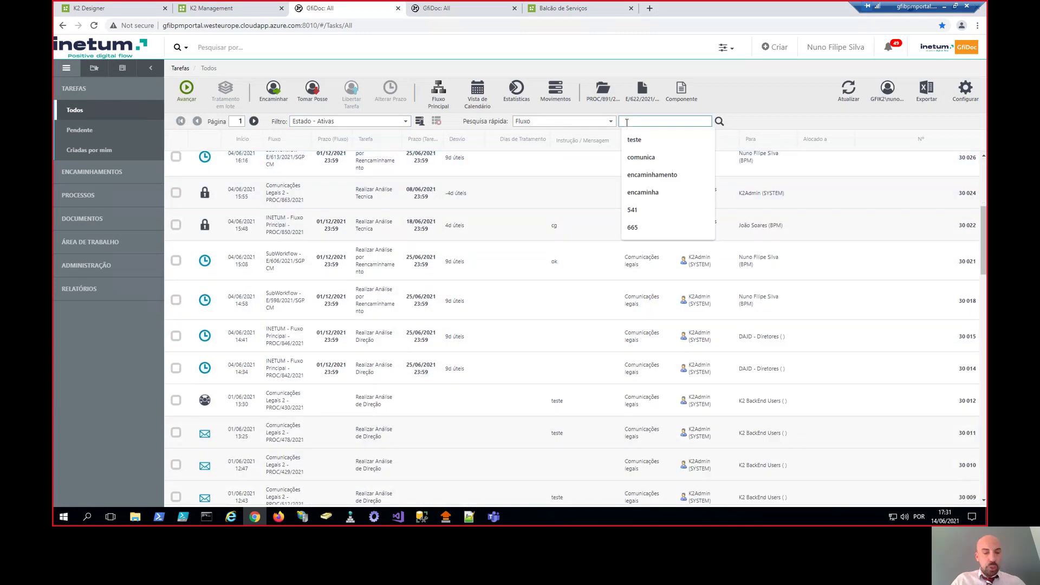
pyautogui.write('encaminhamento')
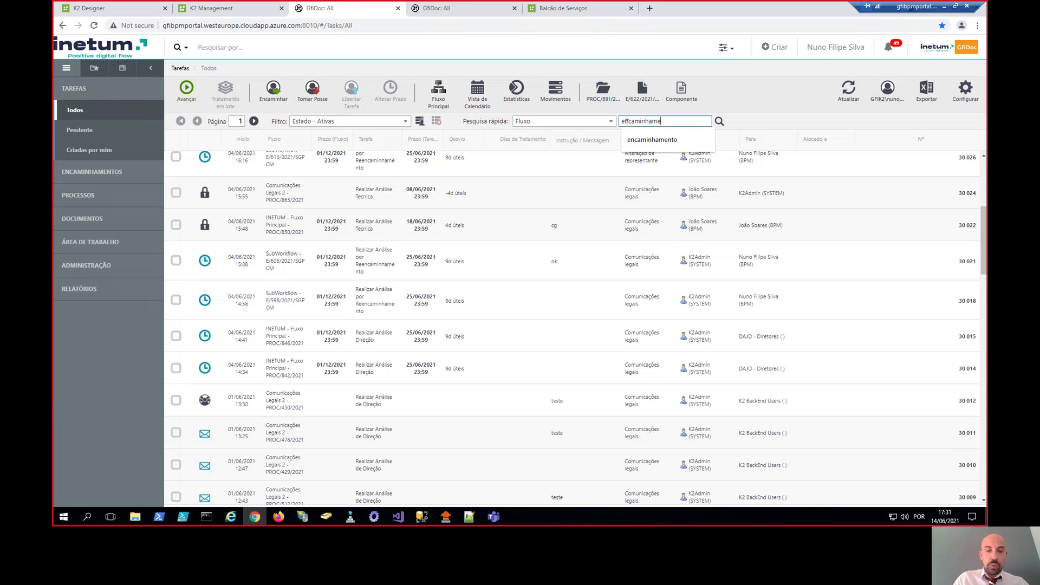
pyautogui.press('Return')
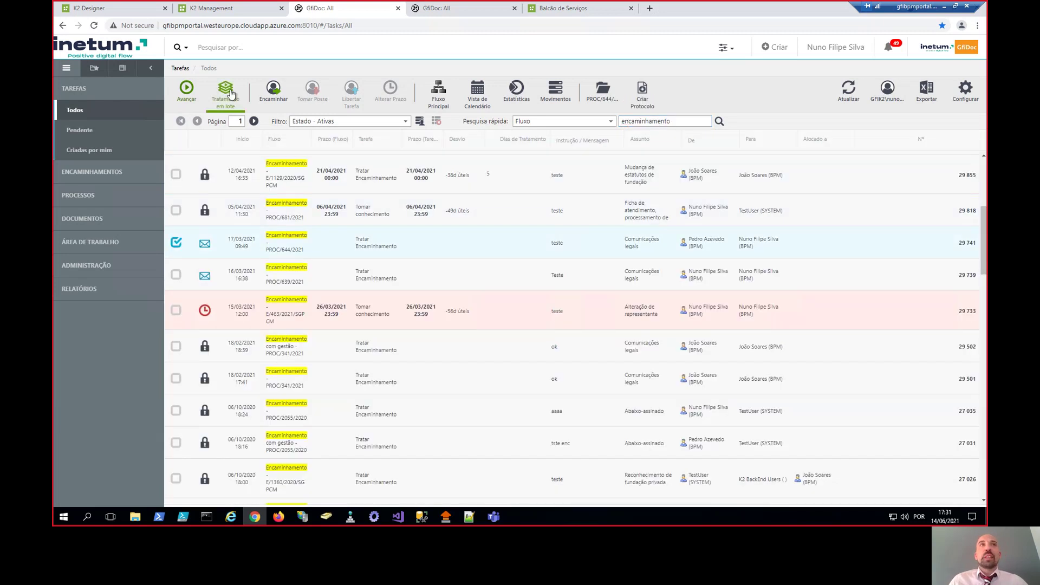
# - Open Tratamento em lote and tick the first forwarding tasks, including the 17/05/2021 one
pyautogui.click(225, 91)
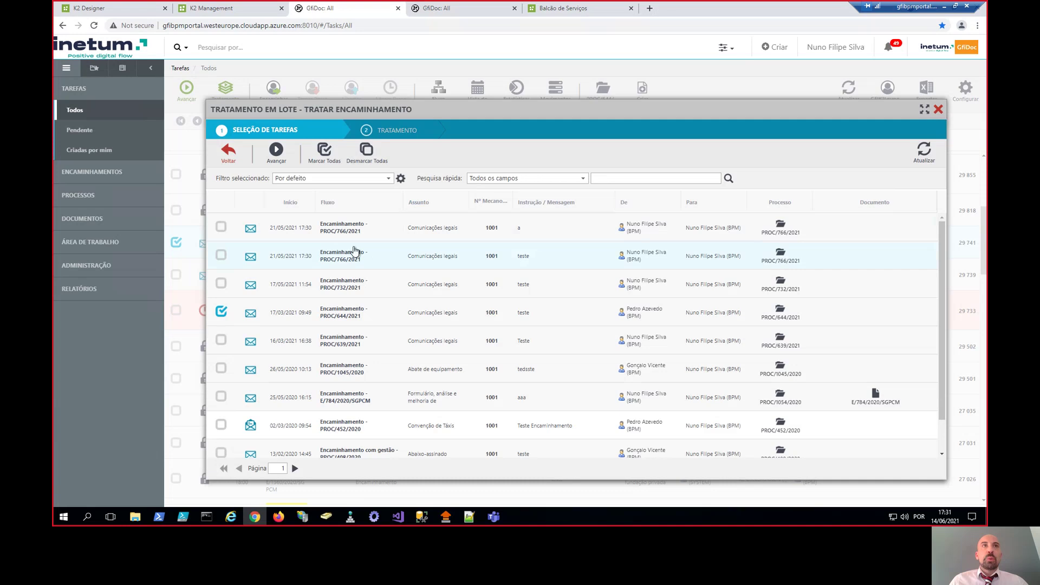
pyautogui.click(220, 226)
pyautogui.click(220, 255)
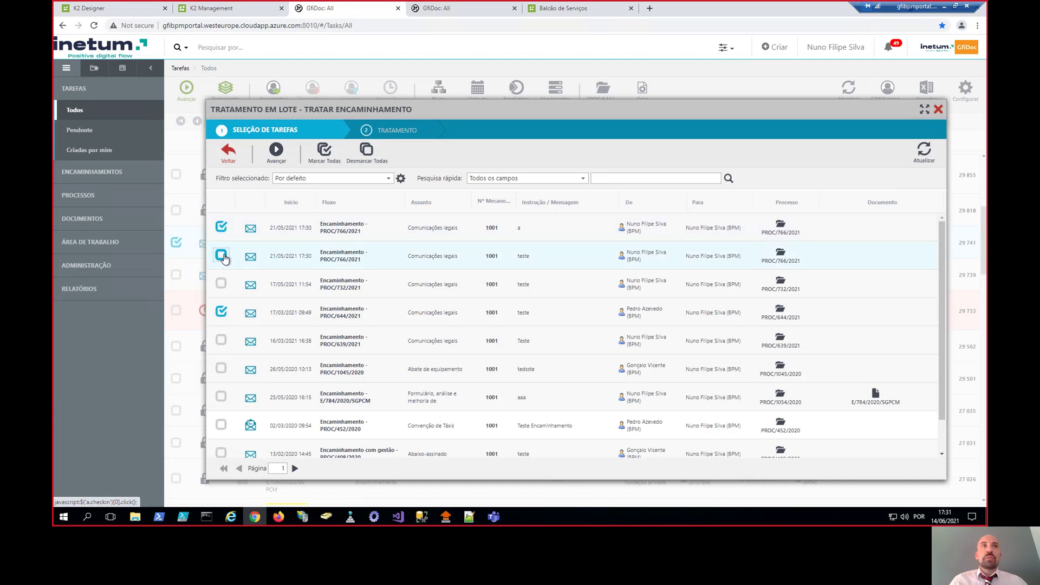
pyautogui.click(221, 283)
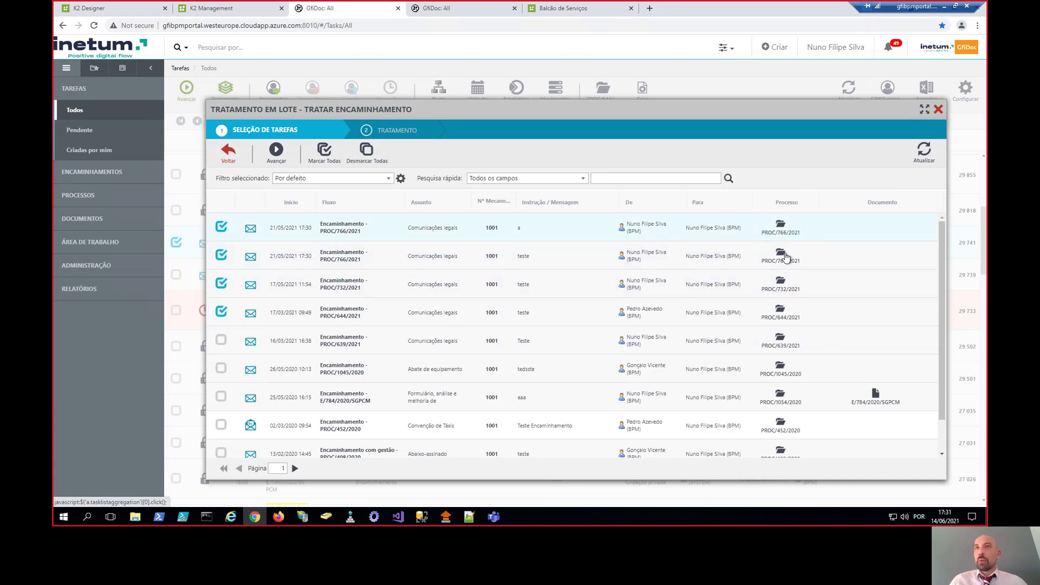